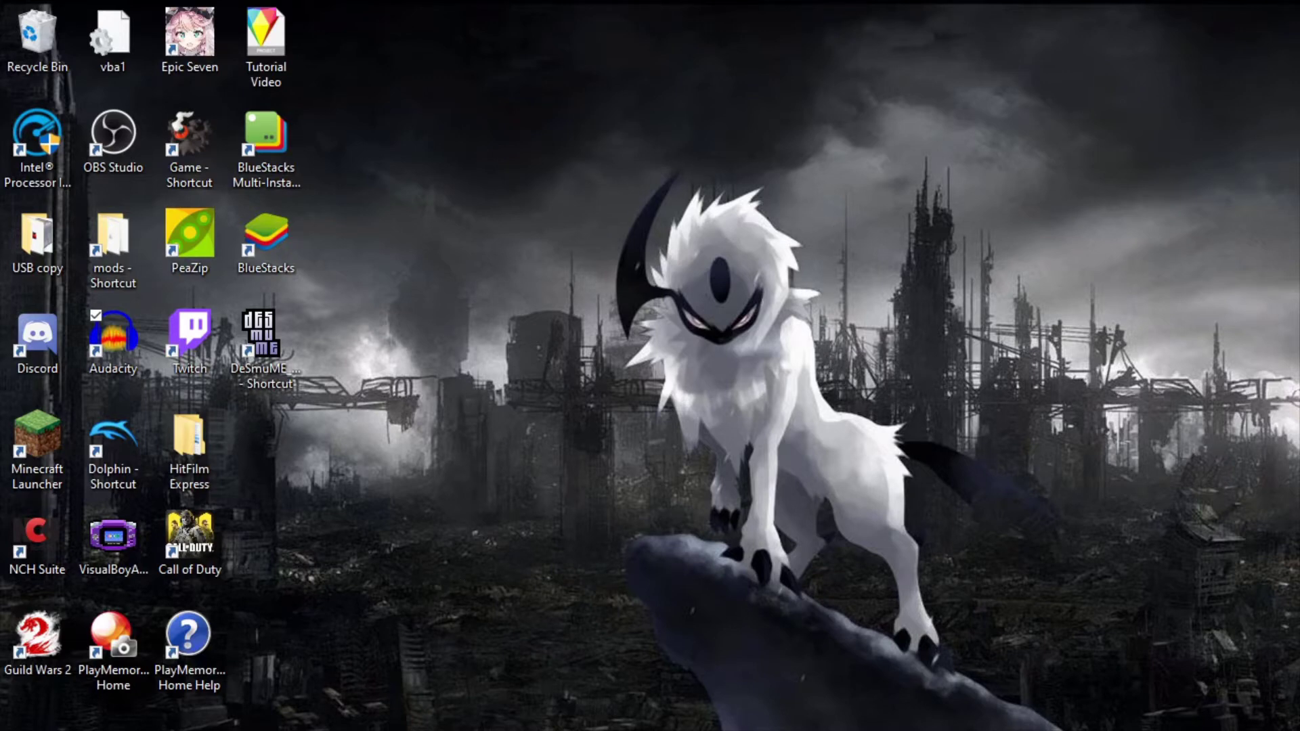
Launch HitFilm Express and dismiss its update notice
{"action": "left_click", "coordinate": [20, 725]}
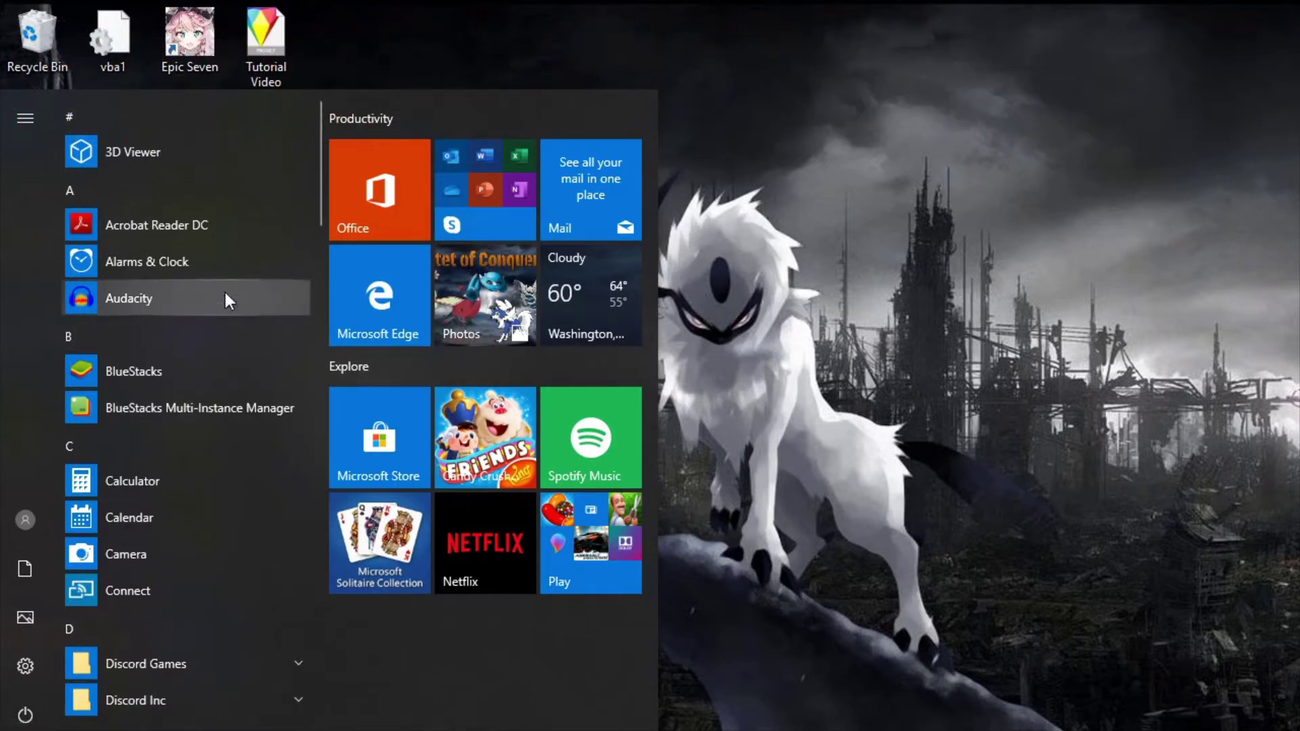
{"action": "left_click_drag", "start_coordinate": [322, 167], "coordinate": [319, 318]}
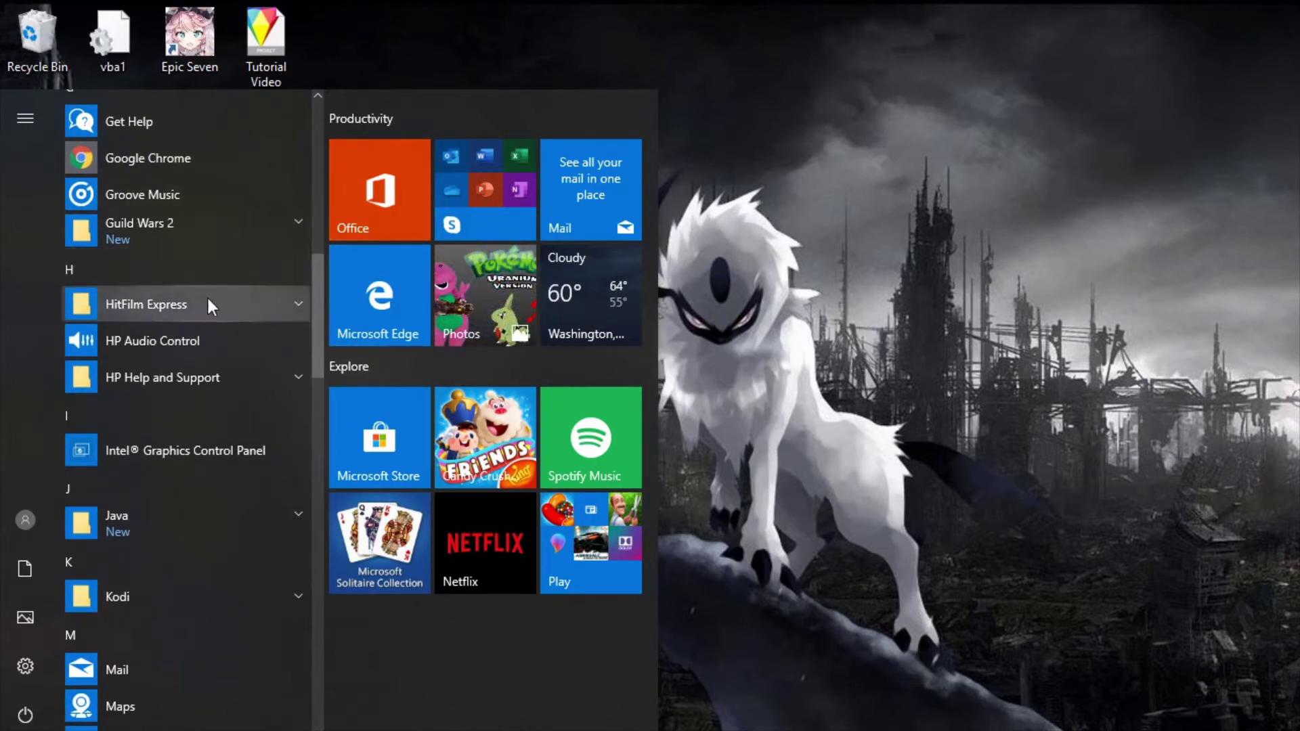
{"action": "left_click", "coordinate": [229, 309]}
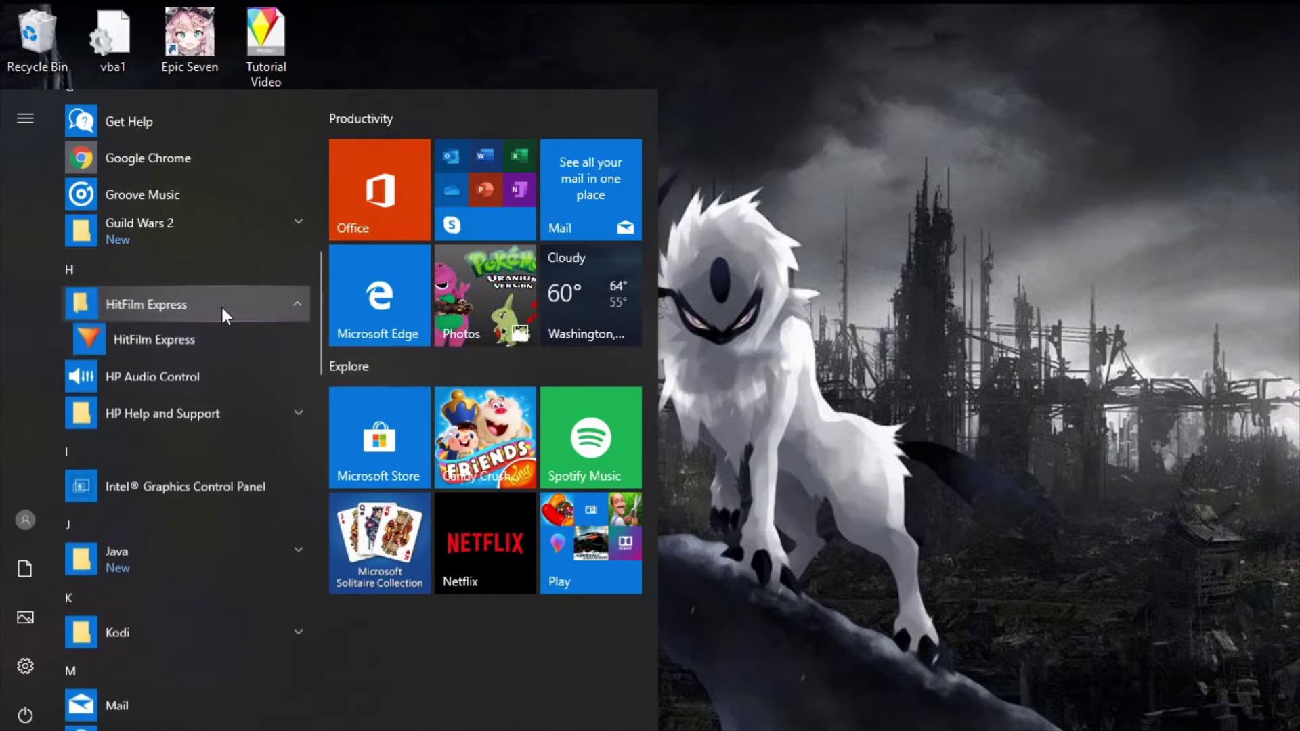
{"action": "left_click", "coordinate": [132, 343]}
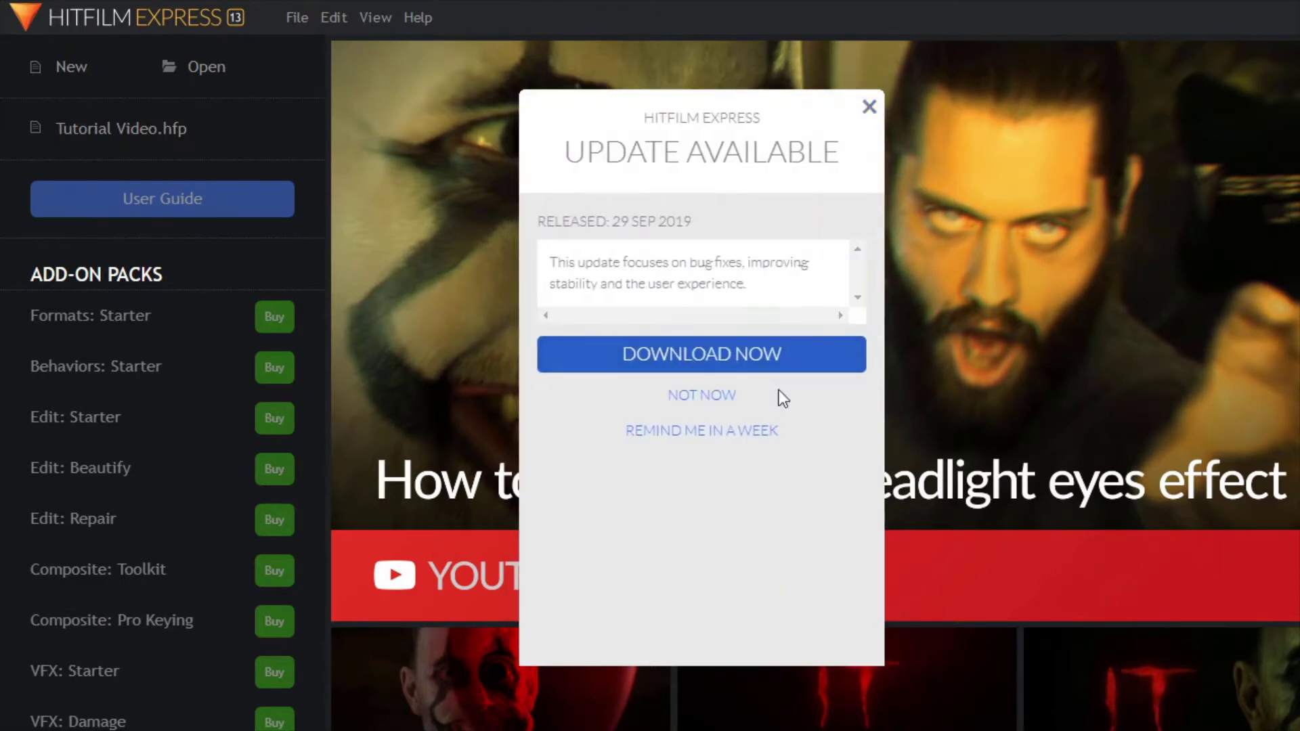
{"action": "left_click", "coordinate": [868, 108]}
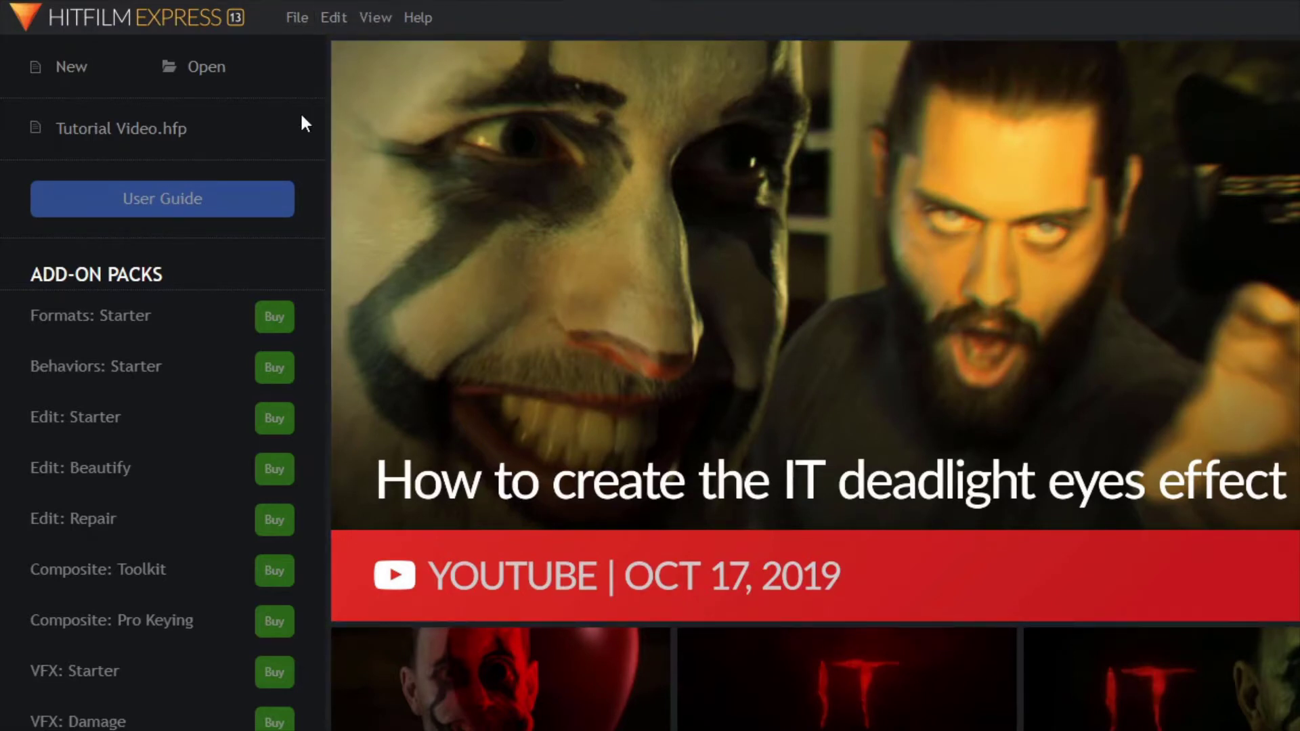
Look through the tutorial and news tiles on the home page
{"action": "scroll", "coordinate": [173, 448], "scroll_direction": "down", "scroll_amount": 10}
{"action": "scroll", "coordinate": [180, 466], "scroll_direction": "up", "scroll_amount": 10}
{"action": "scroll", "coordinate": [806, 343], "scroll_direction": "down", "scroll_amount": 3}
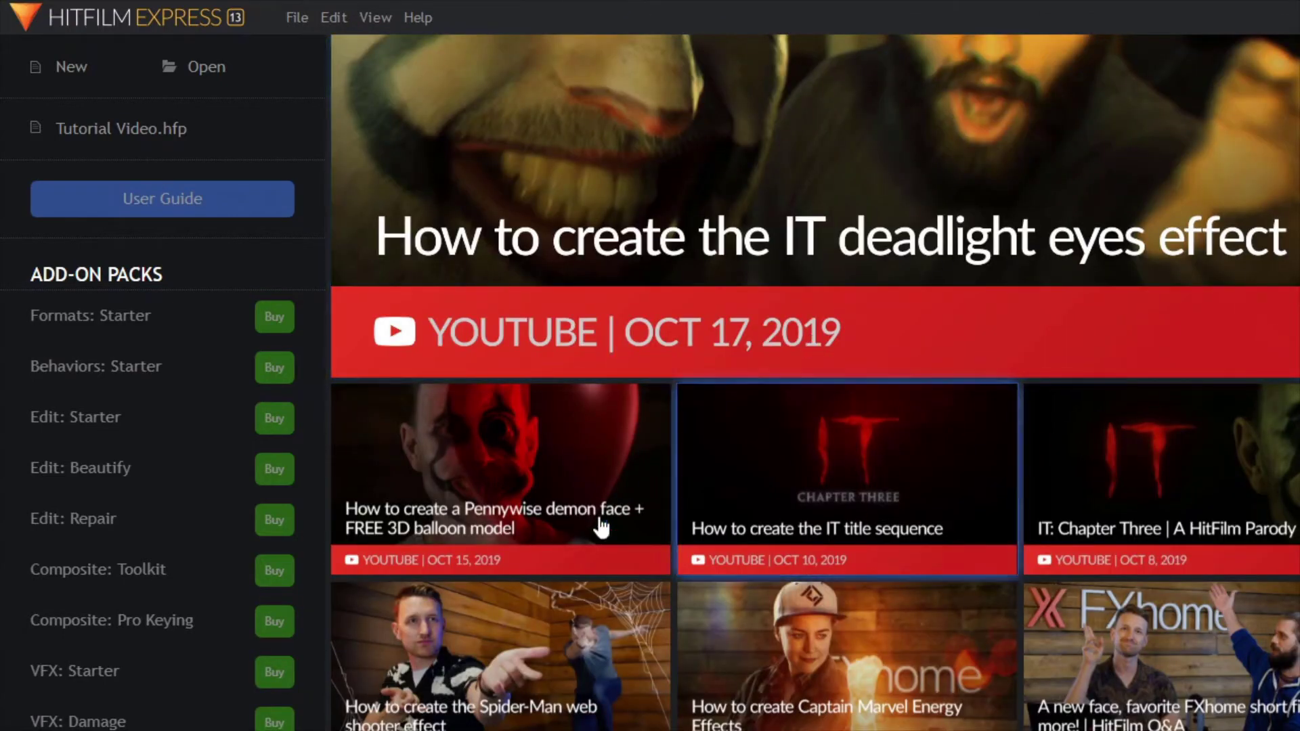
{"action": "scroll", "coordinate": [958, 343], "scroll_direction": "down", "scroll_amount": 3}
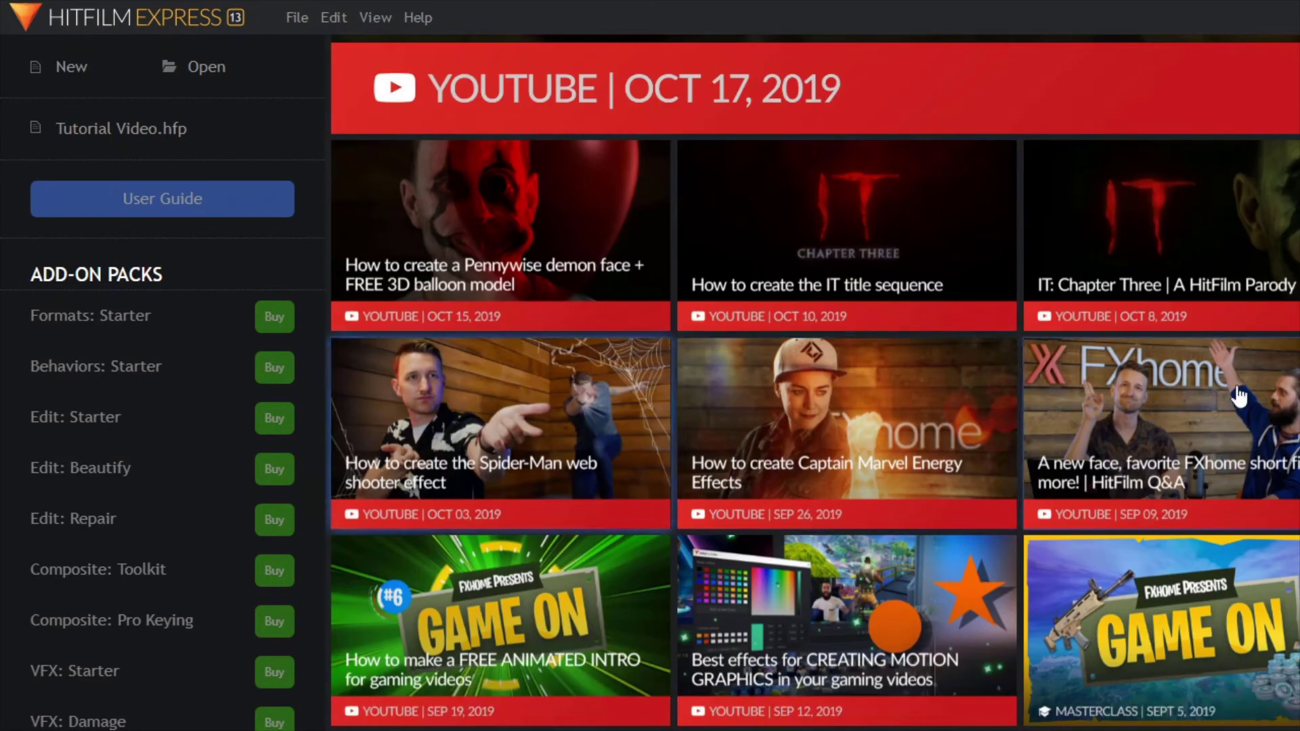
{"action": "scroll", "coordinate": [1240, 396], "scroll_direction": "down", "scroll_amount": 5}
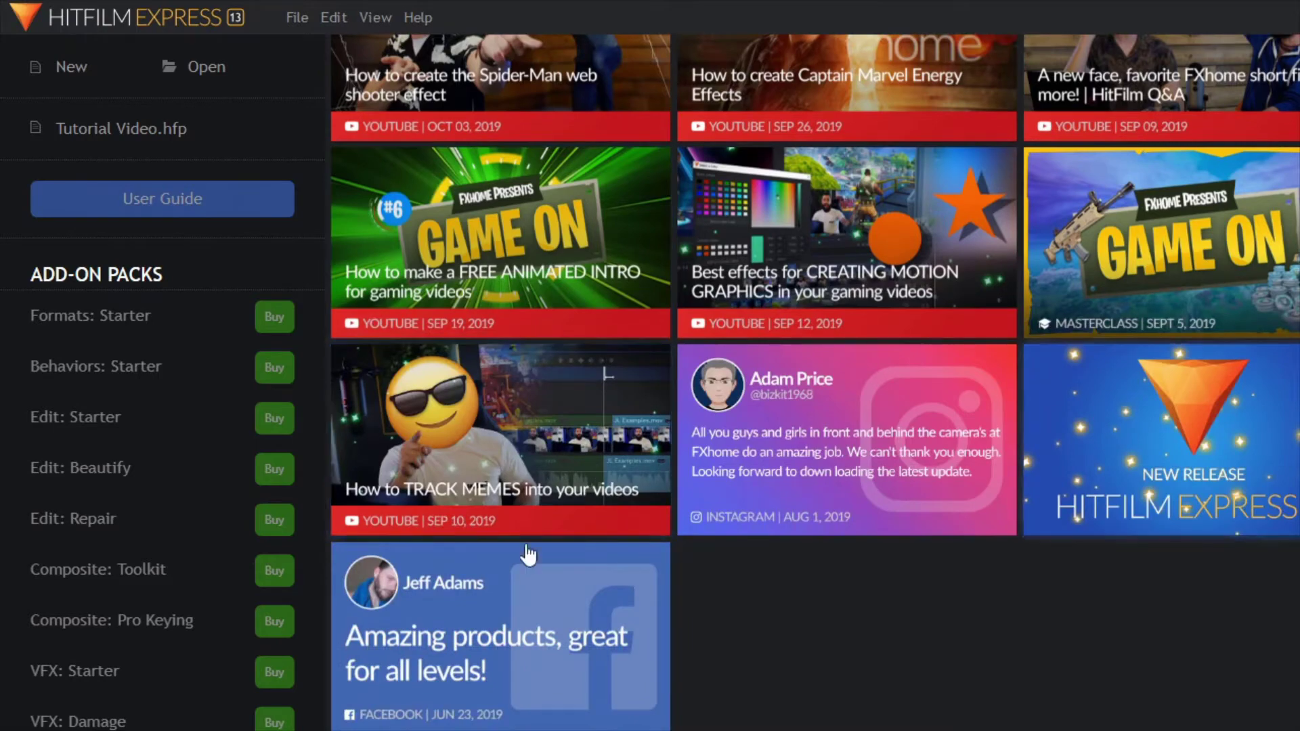
{"action": "scroll", "coordinate": [880, 653], "scroll_direction": "up", "scroll_amount": 7}
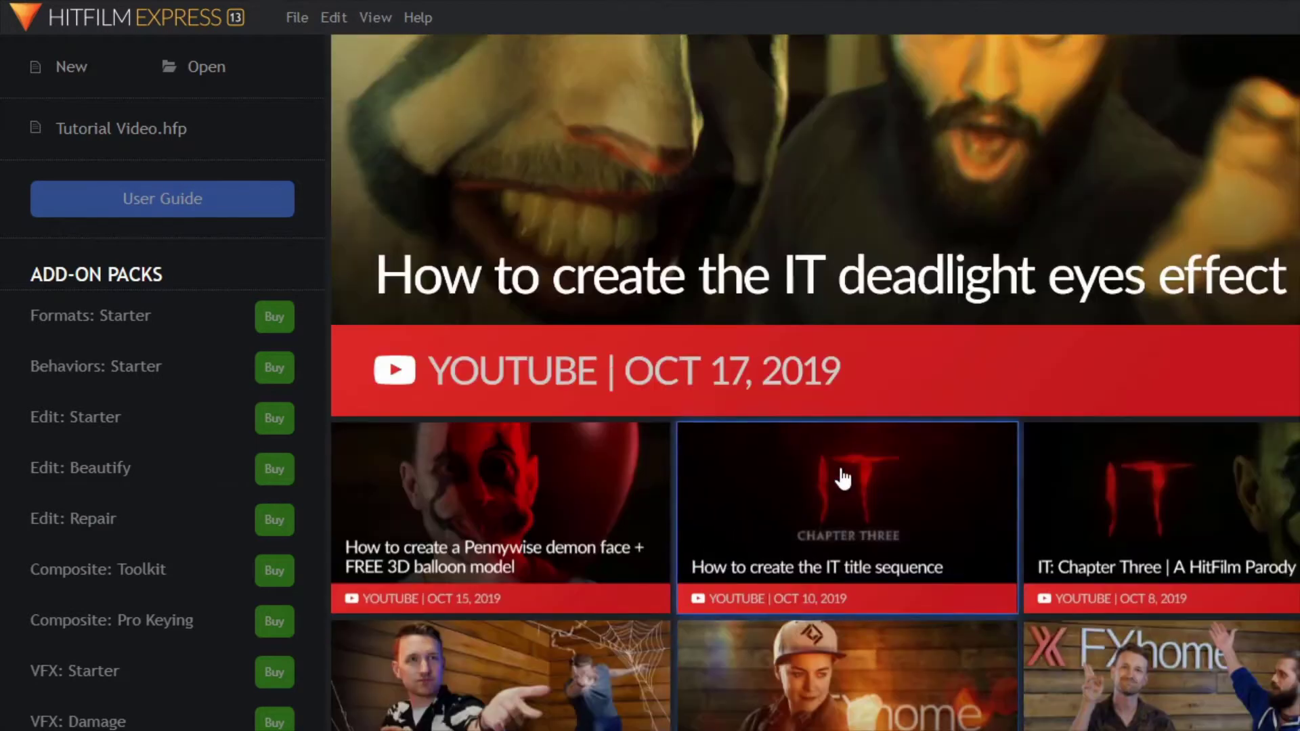
{"action": "scroll", "coordinate": [1252, 488], "scroll_direction": "up", "scroll_amount": 3}
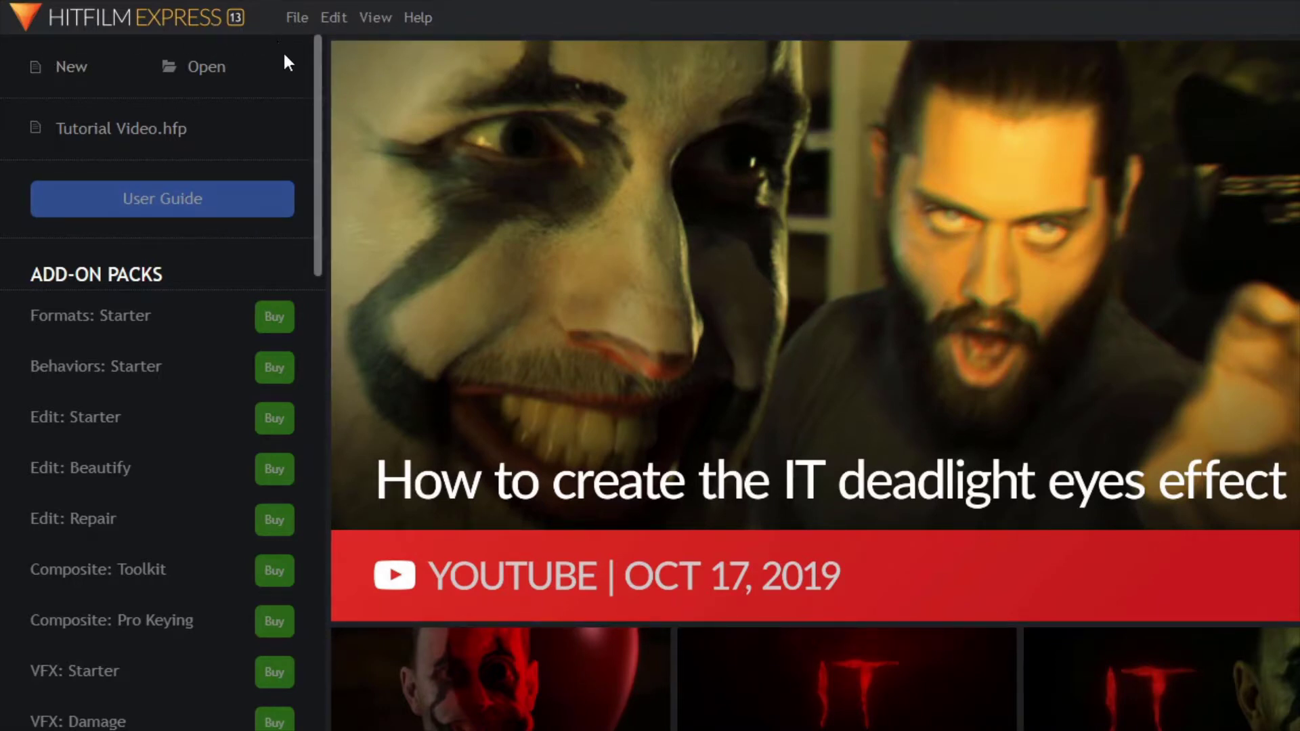
Create a new project with the 1080p Full HD @ 25 fps template and a duration of 00:05:00:00
{"action": "left_click", "coordinate": [63, 71]}
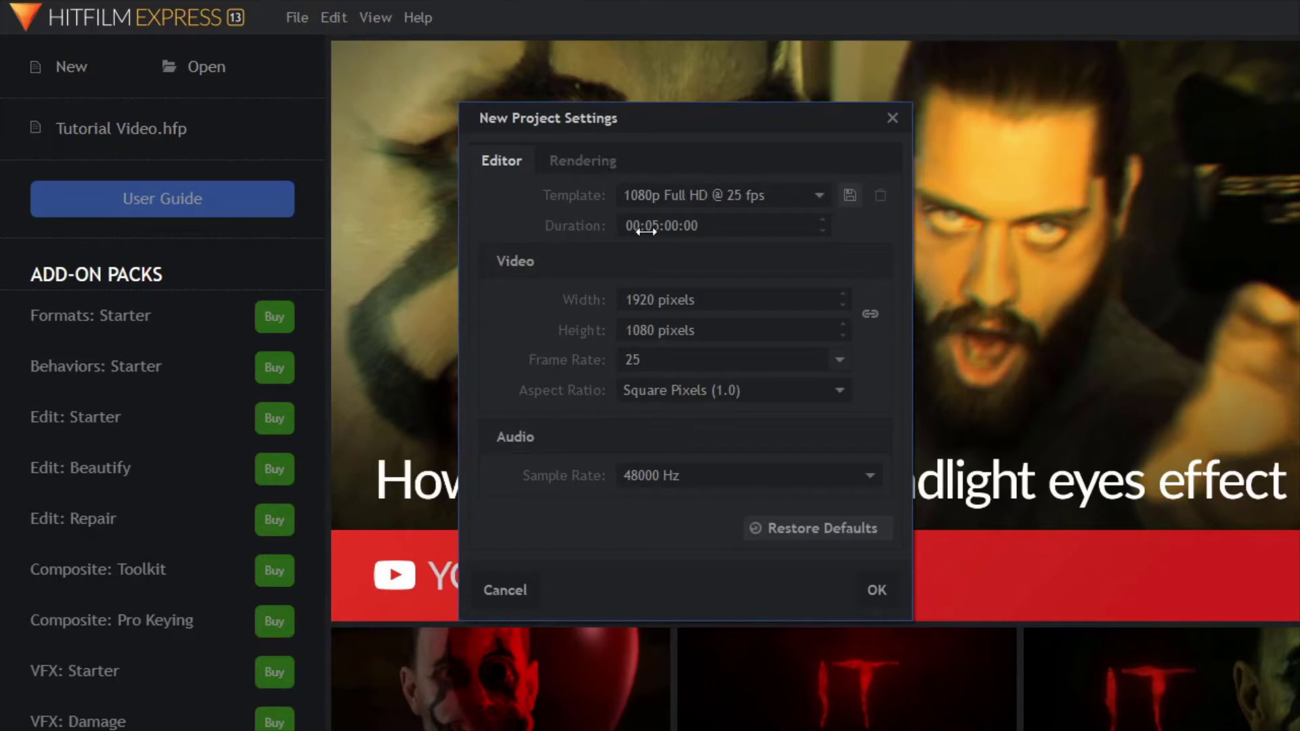
{"action": "left_click", "coordinate": [876, 589]}
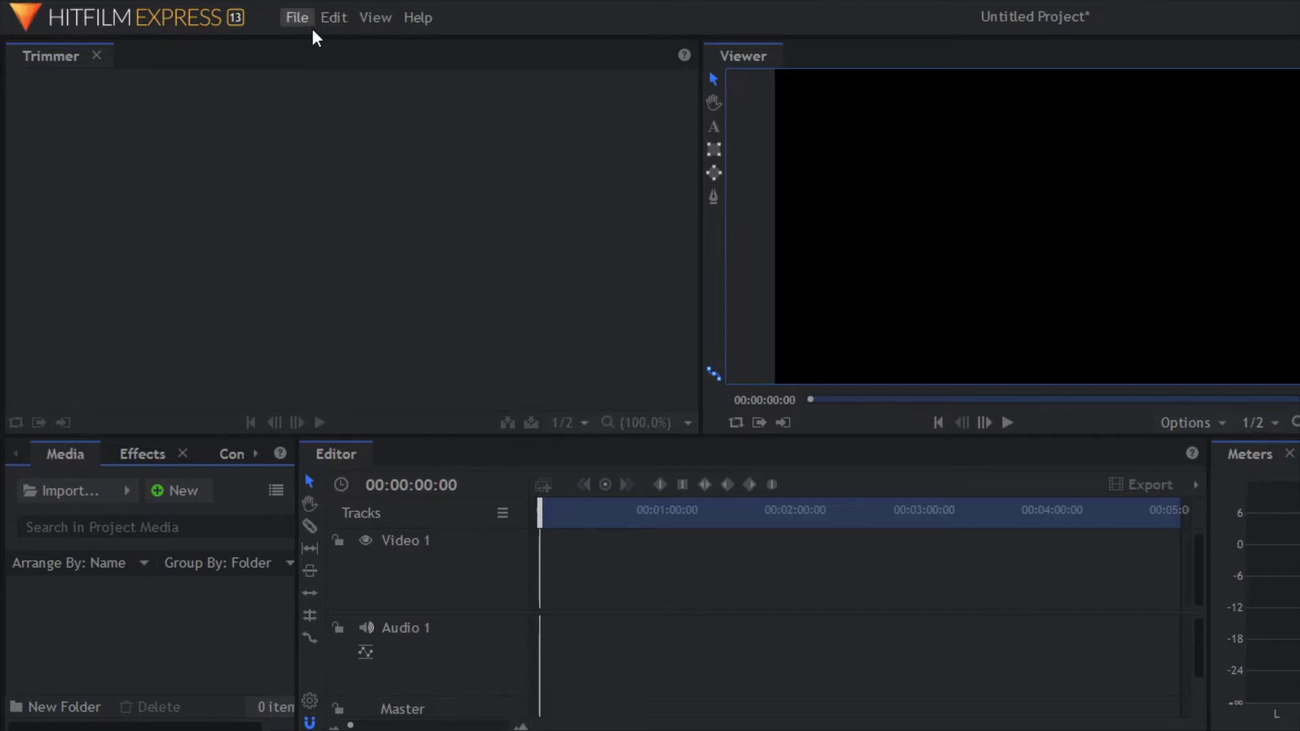
{"action": "left_click", "coordinate": [296, 18]}
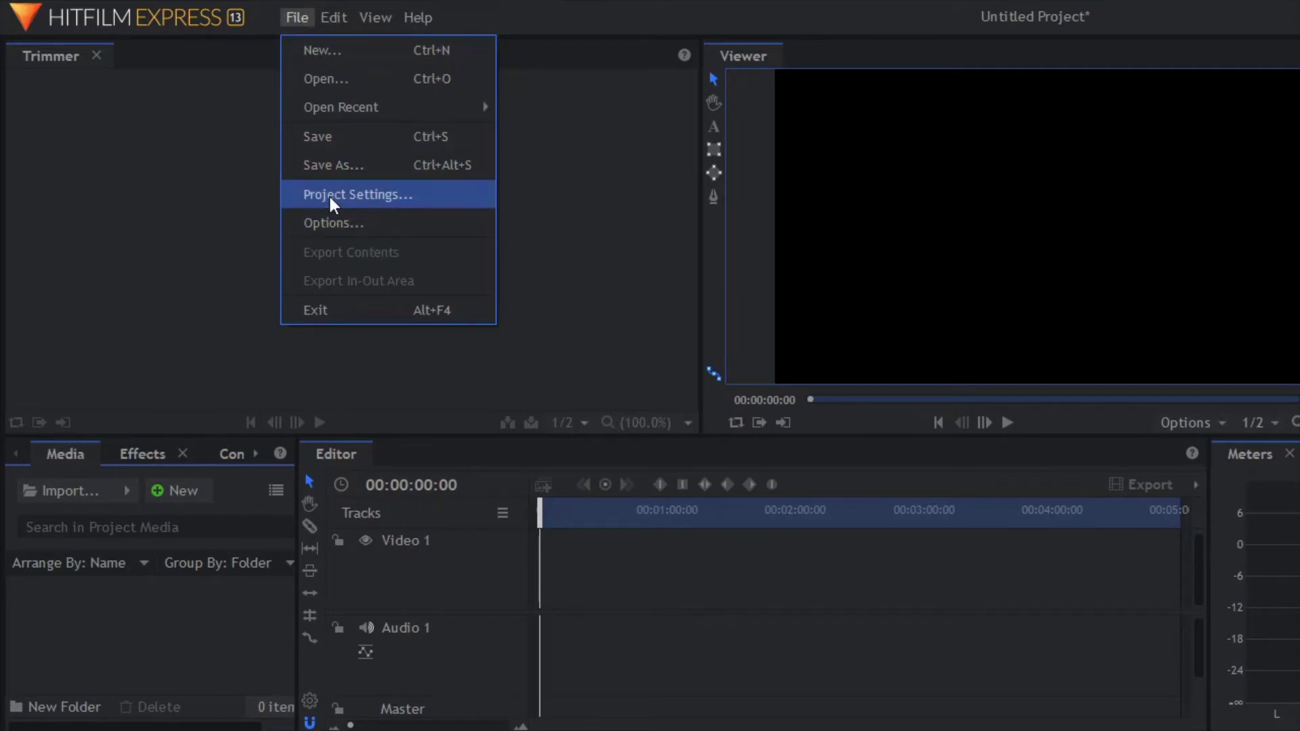
{"action": "mouse_move", "coordinate": [337, 20]}
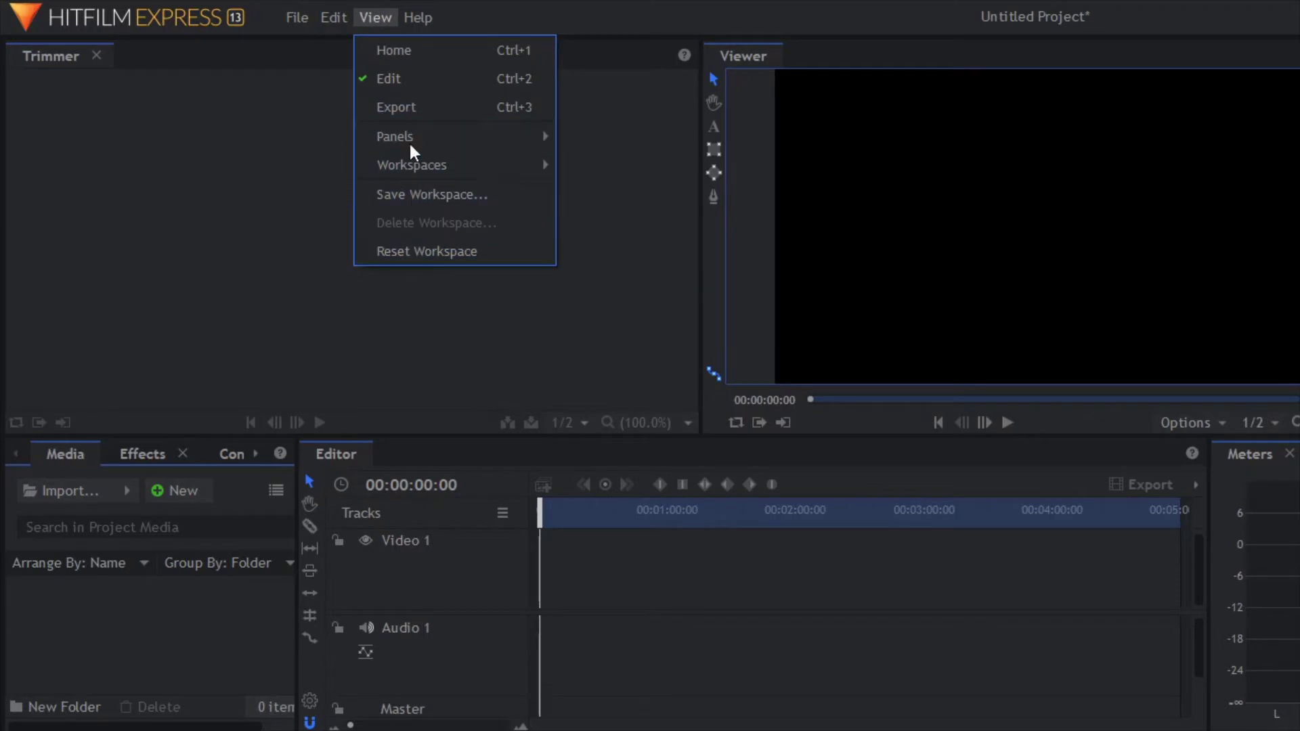
{"action": "mouse_move", "coordinate": [406, 12]}
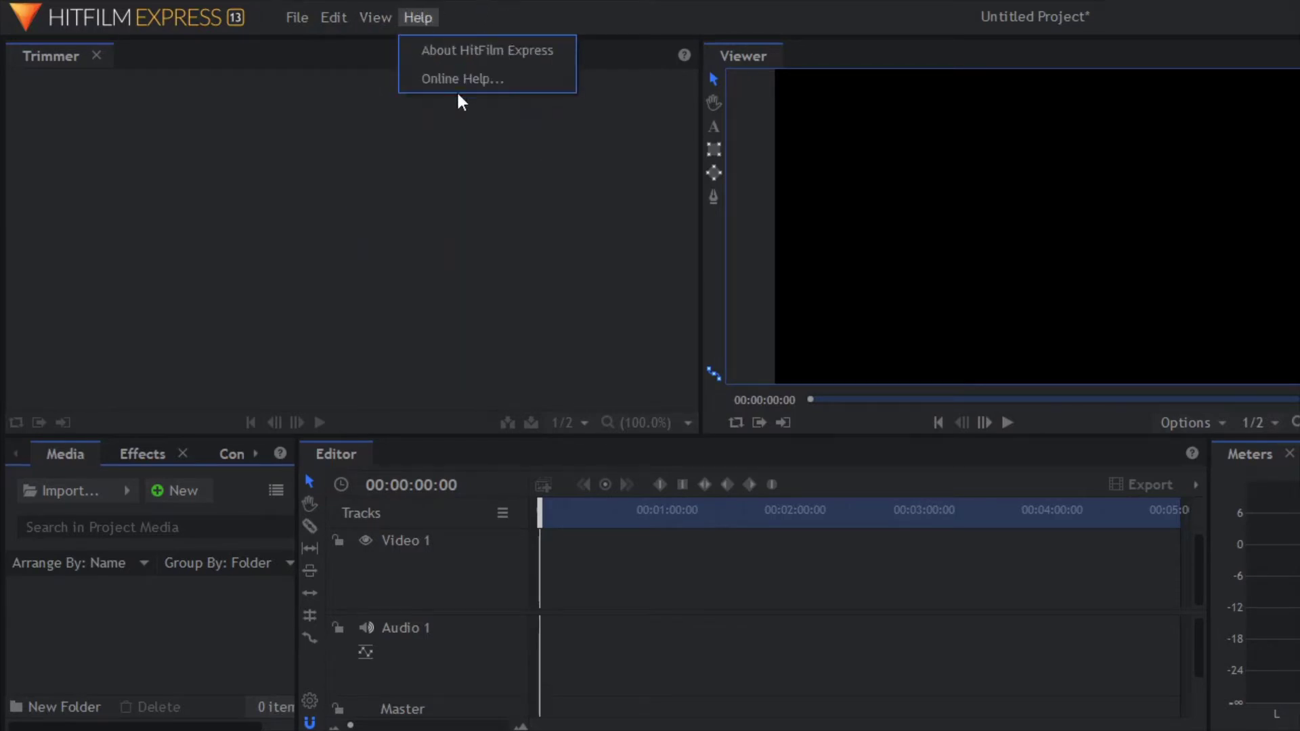
{"action": "left_click", "coordinate": [373, 248]}
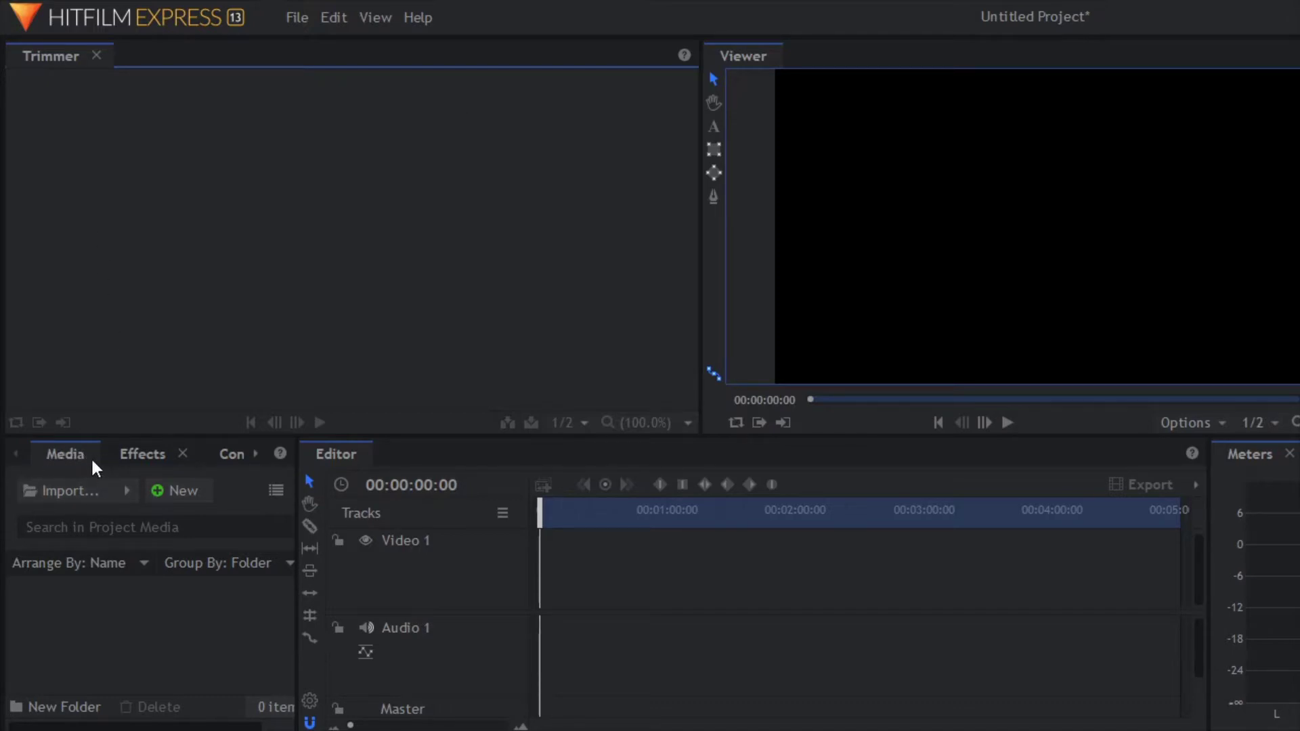
{"action": "left_click", "coordinate": [123, 490]}
{"action": "left_click", "coordinate": [134, 517]}
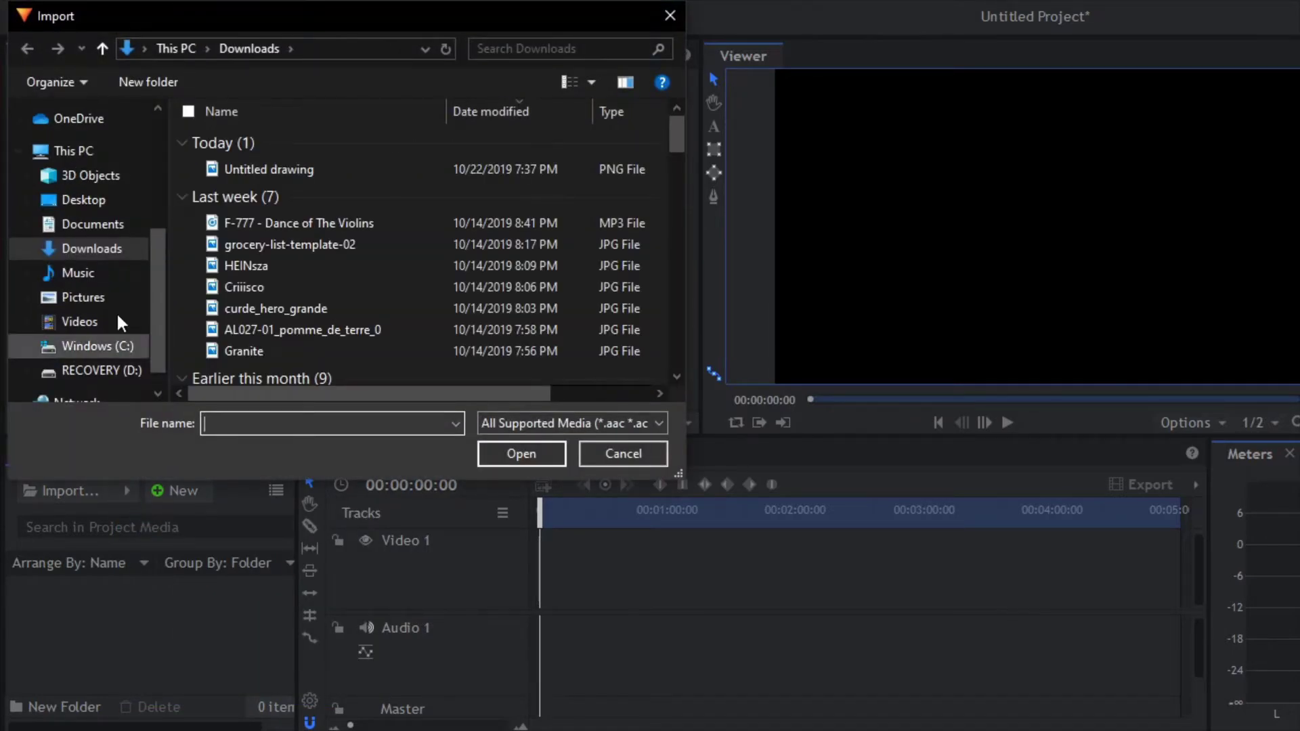
{"action": "left_click", "coordinate": [79, 323]}
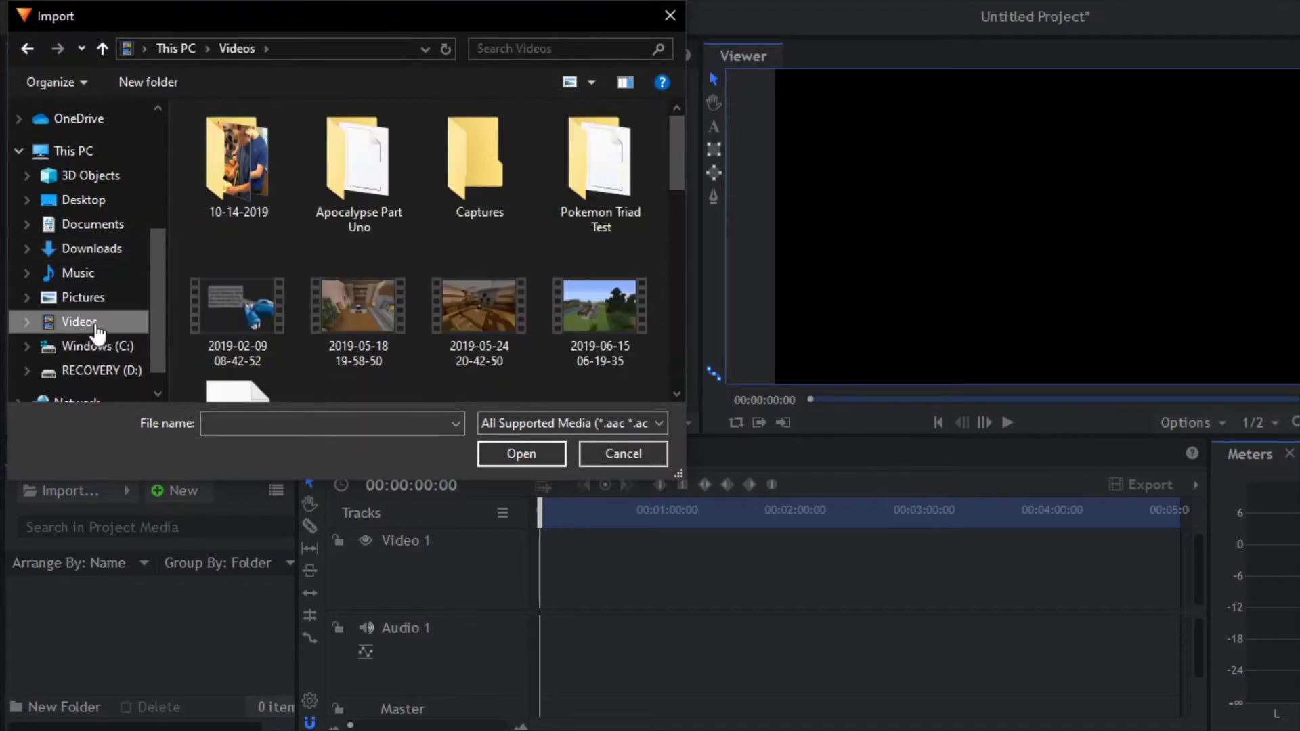
{"action": "left_click_drag", "start_coordinate": [677, 170], "coordinate": [676, 198]}
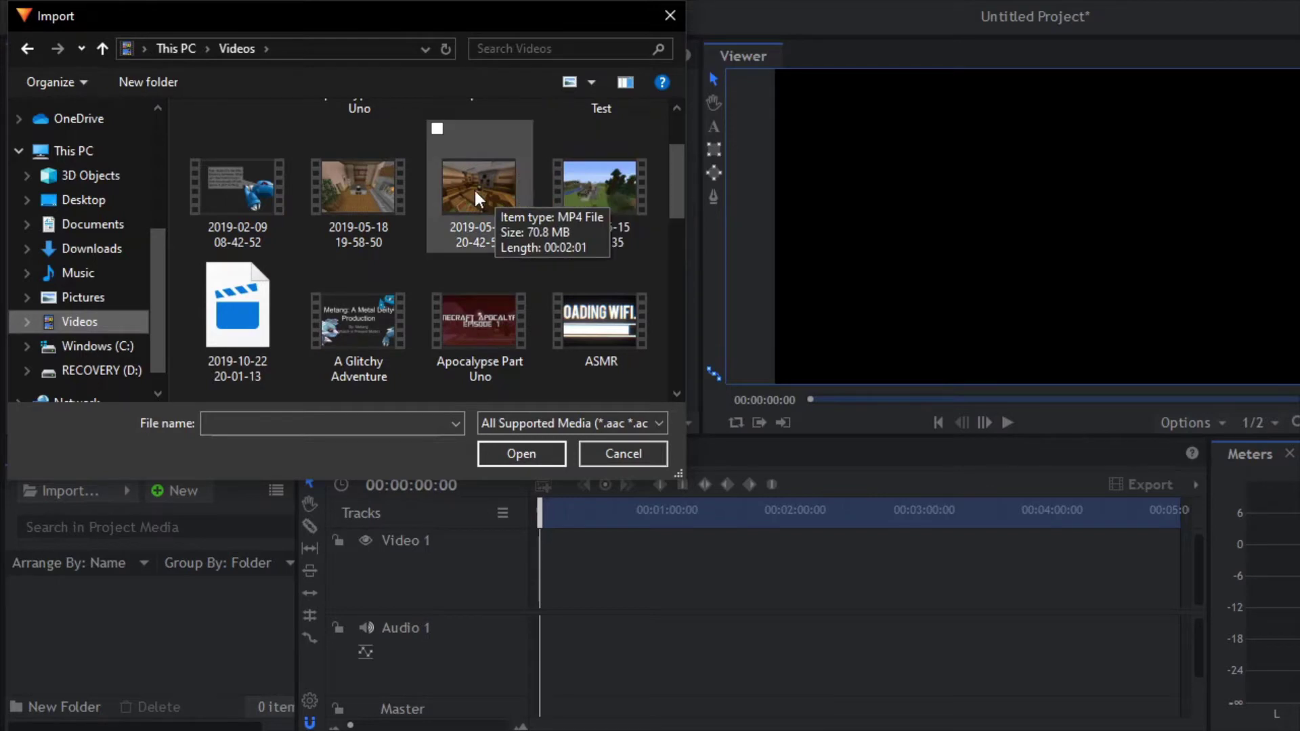
{"action": "left_click", "coordinate": [352, 191]}
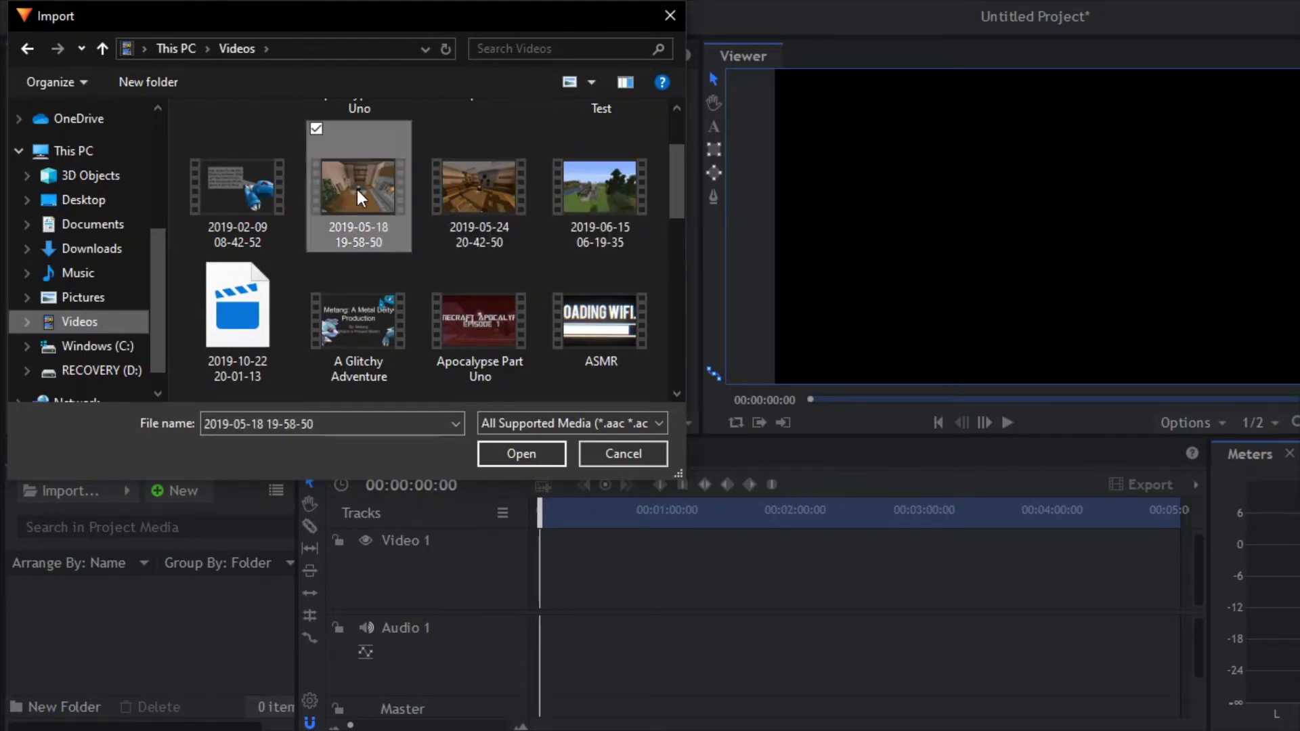
{"action": "left_click", "coordinate": [518, 452]}
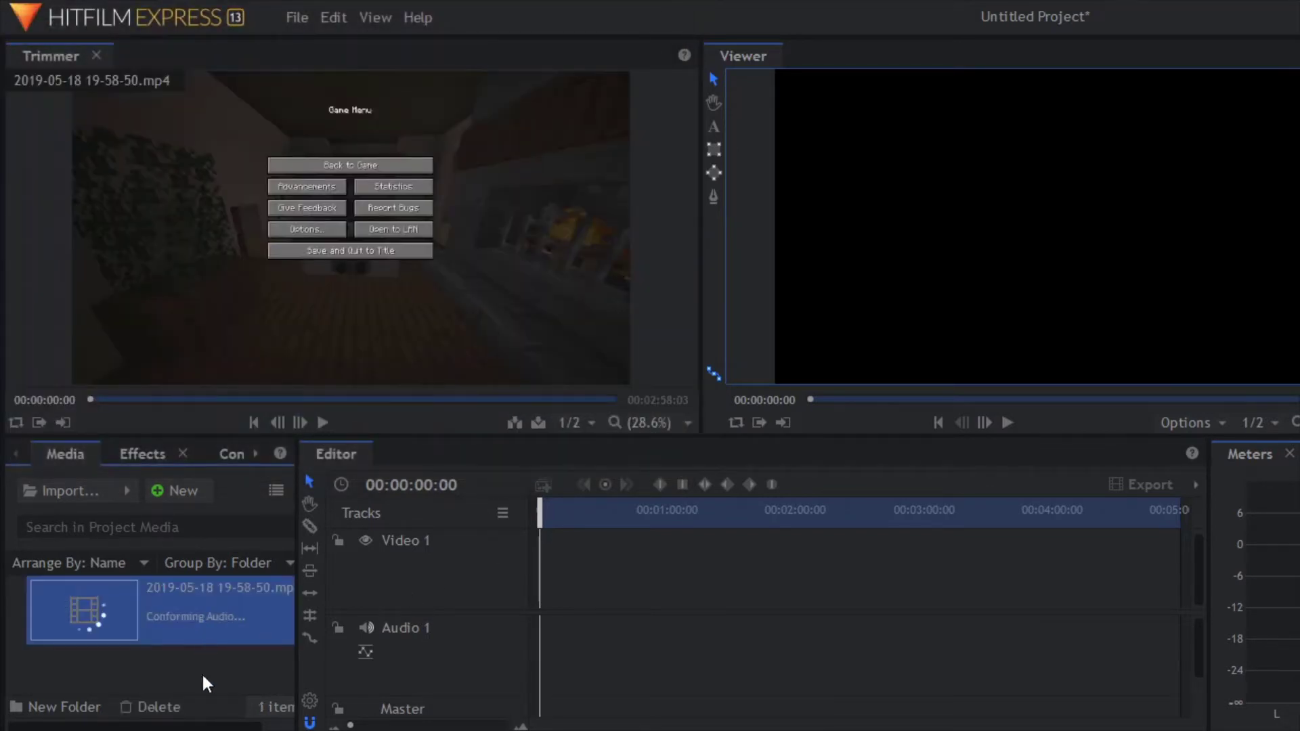
Place the imported video at the start of the Video 1 track and match the sequence settings to the clip
{"action": "mouse_move", "coordinate": [460, 112]}
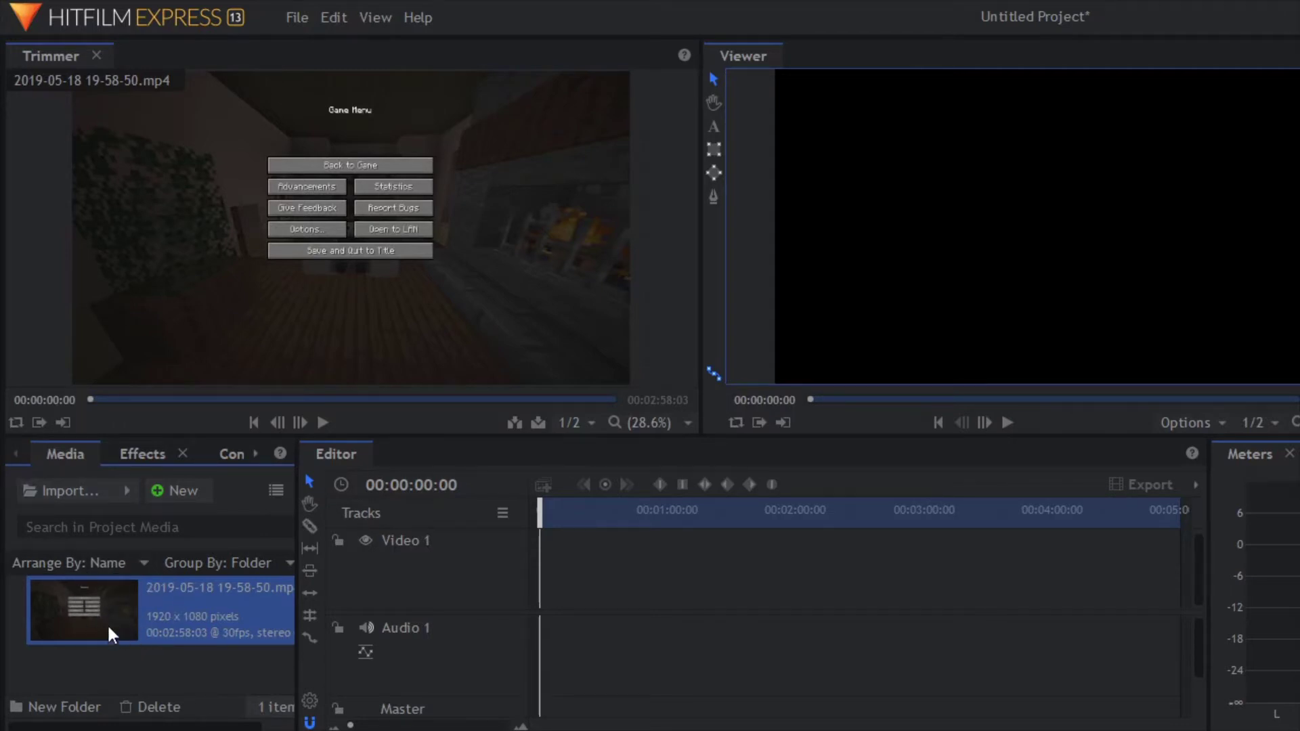
{"action": "left_click_drag", "start_coordinate": [98, 625], "coordinate": [544, 572]}
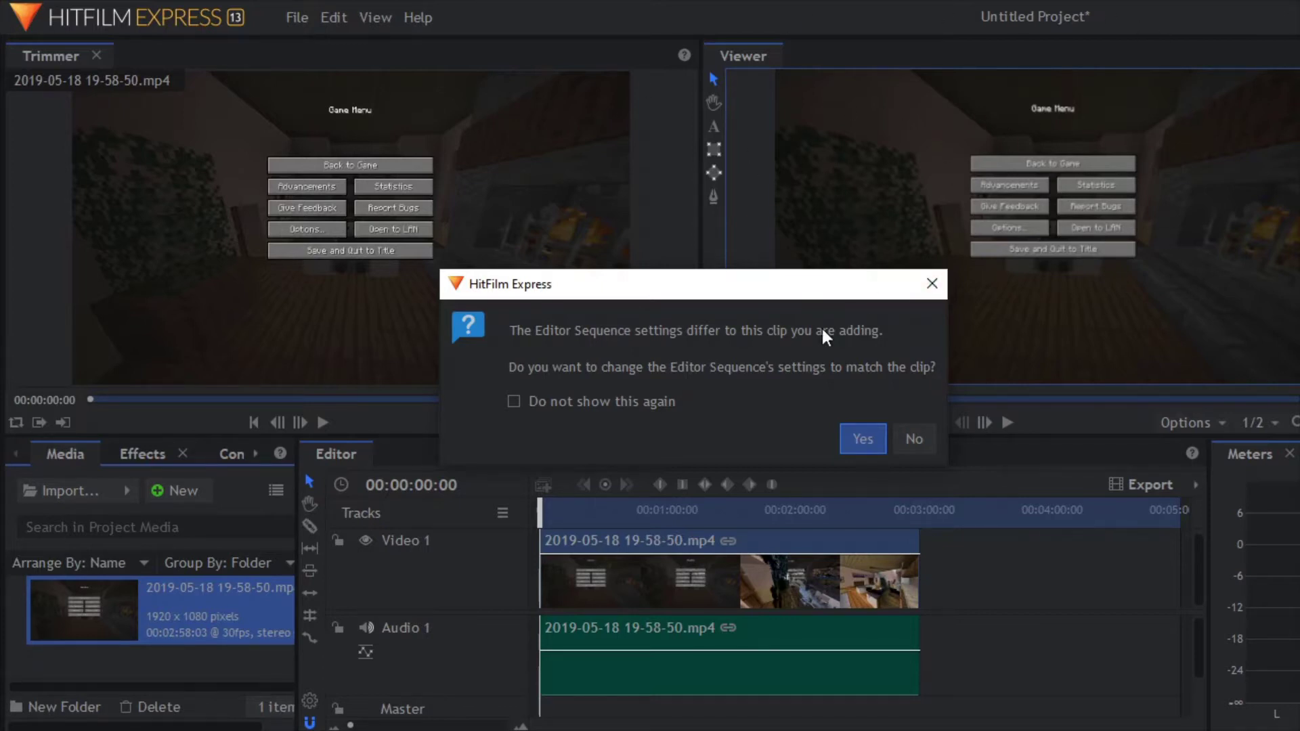
{"action": "left_click", "coordinate": [863, 438]}
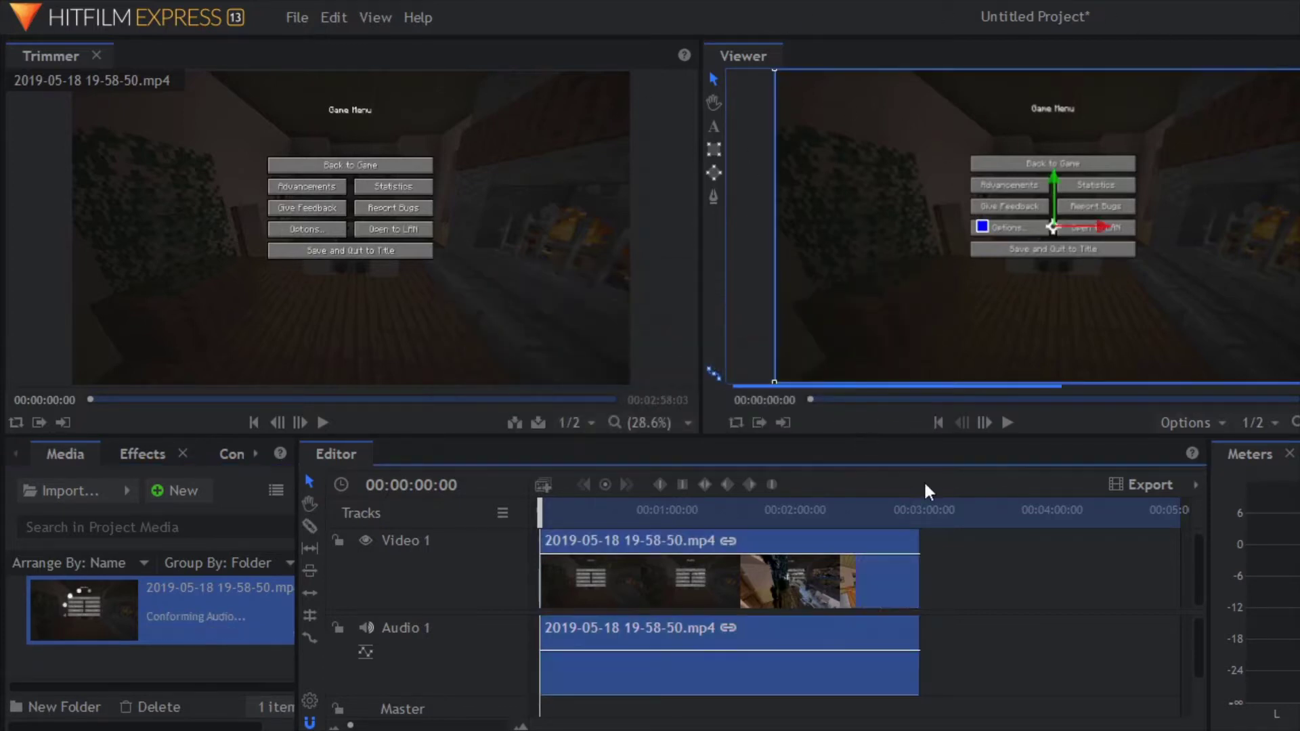
{"action": "left_click", "coordinate": [979, 571]}
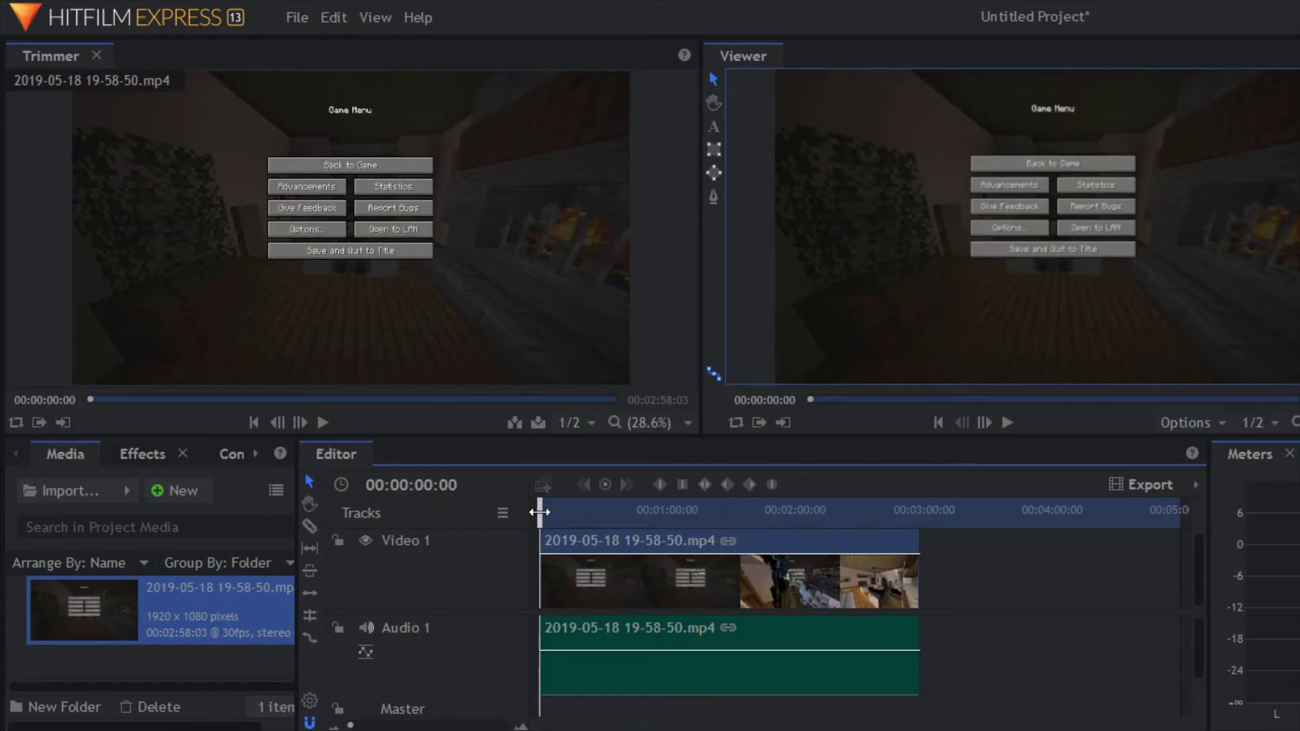
Preview the clip on the timeline from 00:01:22:08 and stop playback at 00:01:33:00
{"action": "left_click_drag", "start_coordinate": [540, 512], "coordinate": [715, 490]}
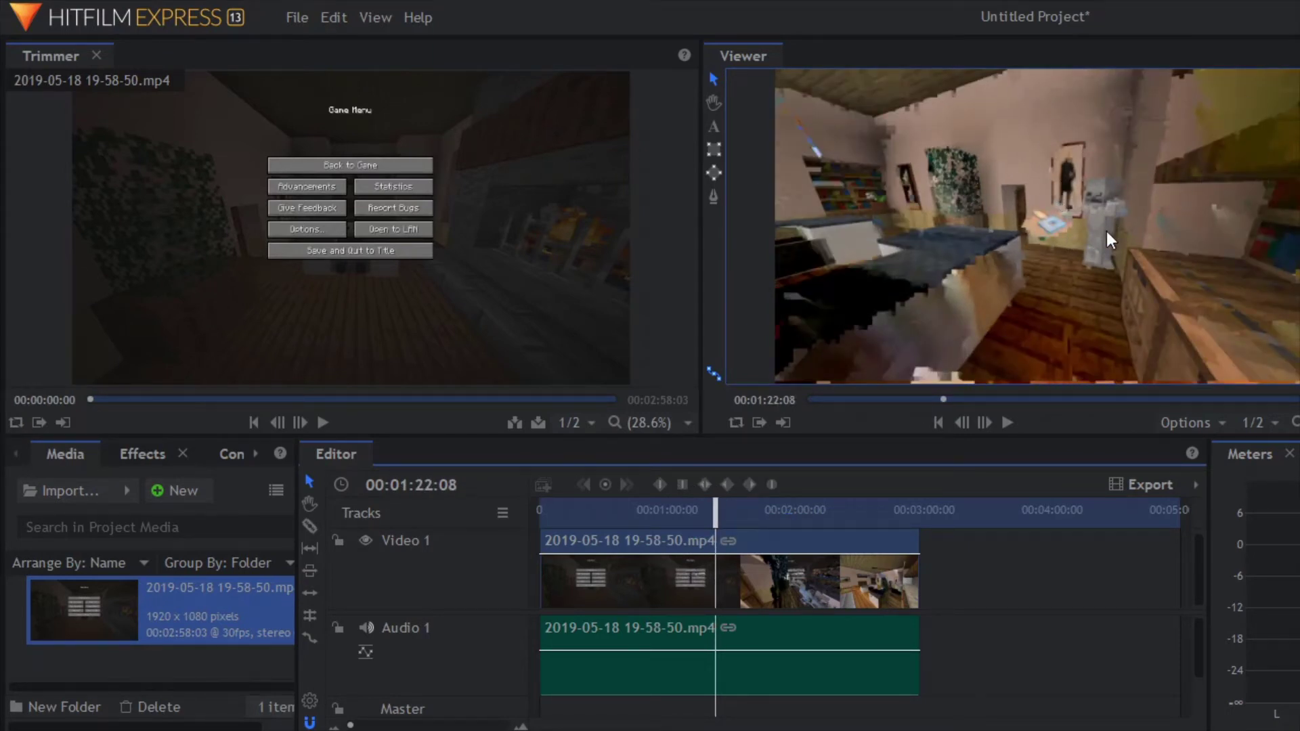
{"action": "key", "text": "space"}
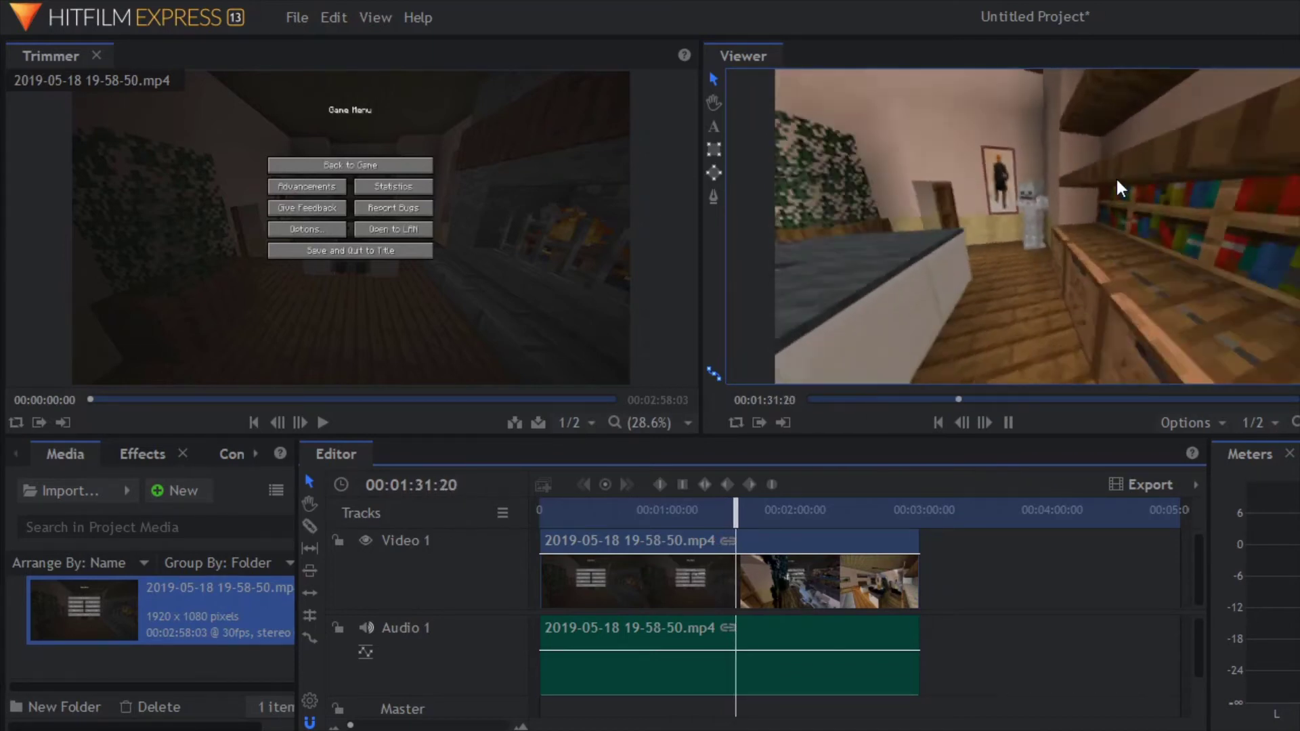
{"action": "key", "text": "space"}
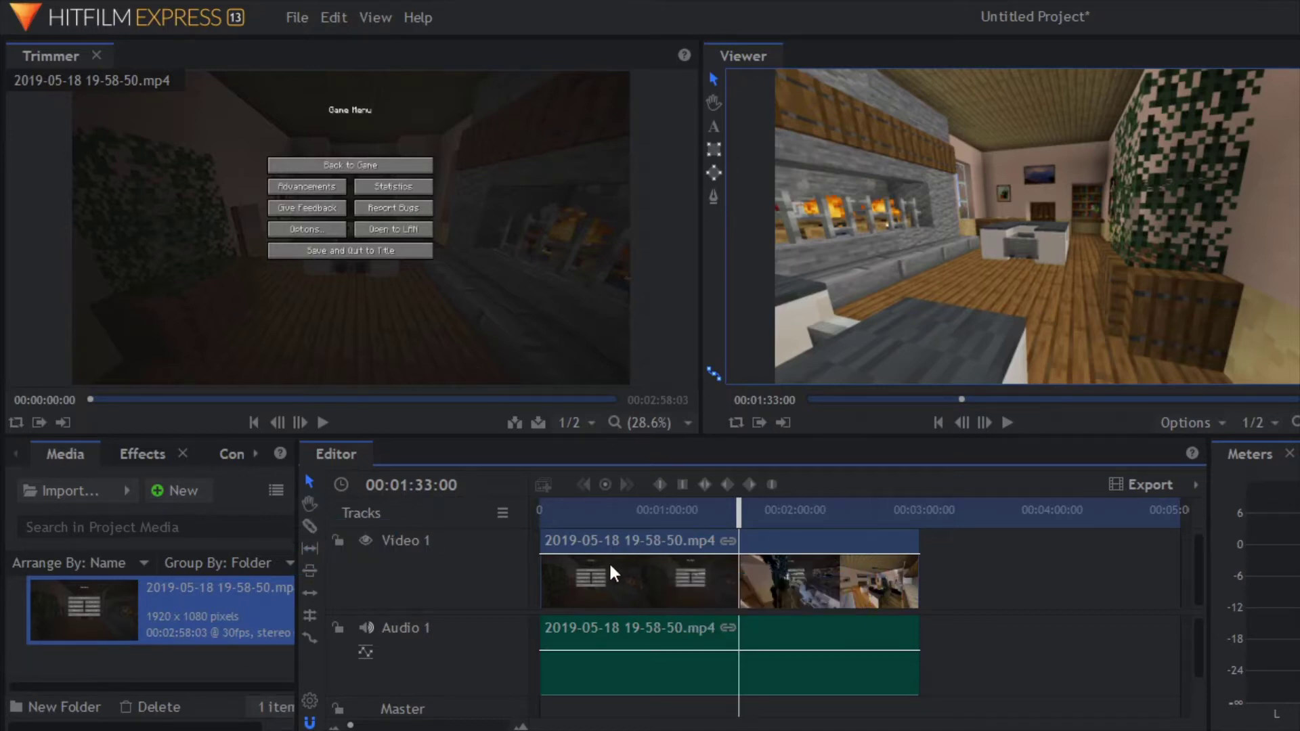
{"action": "mouse_move", "coordinate": [633, 570]}
{"action": "left_mouse_down"}
{"action": "mouse_move", "coordinate": [757, 570]}
{"action": "mouse_move", "coordinate": [611, 565]}
{"action": "left_mouse_up"}
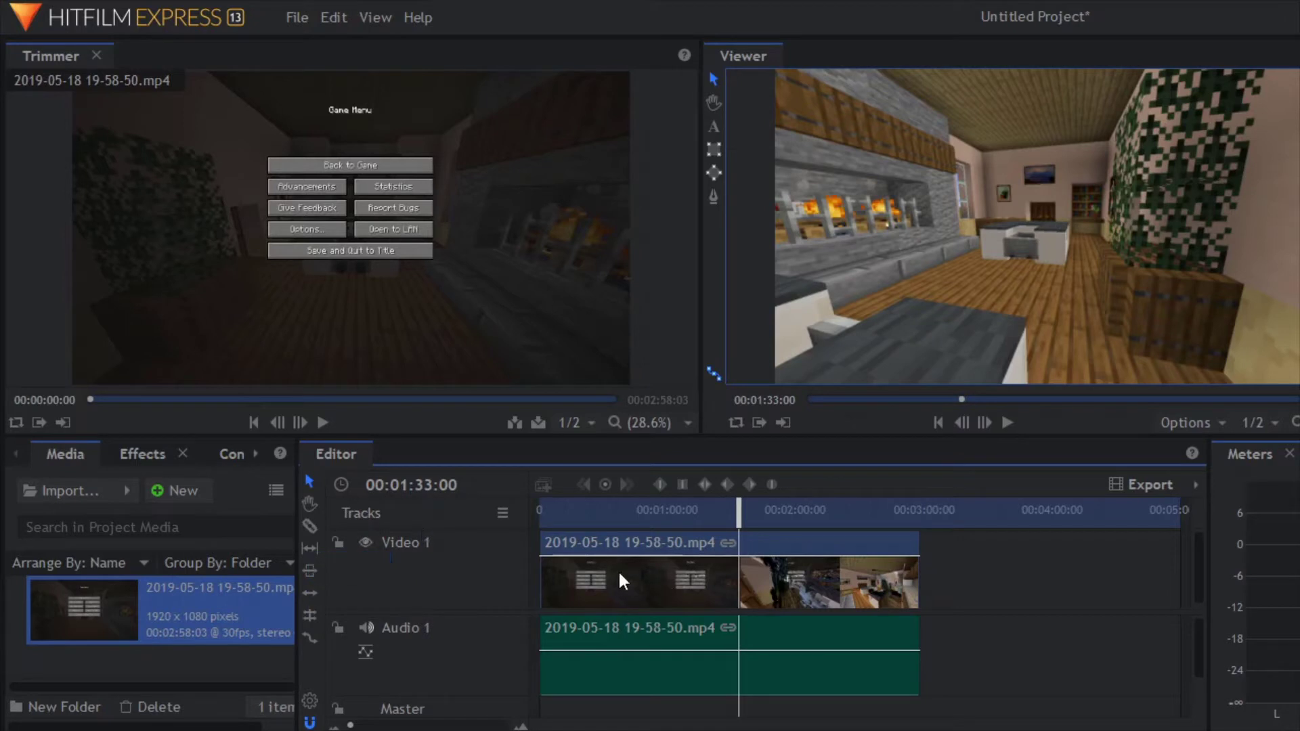
Slice the clip at the playhead, shortly before the one-minute mark and just after its start, and return to the selection tool
{"action": "key", "text": "c"}
{"action": "left_click", "coordinate": [743, 588]}
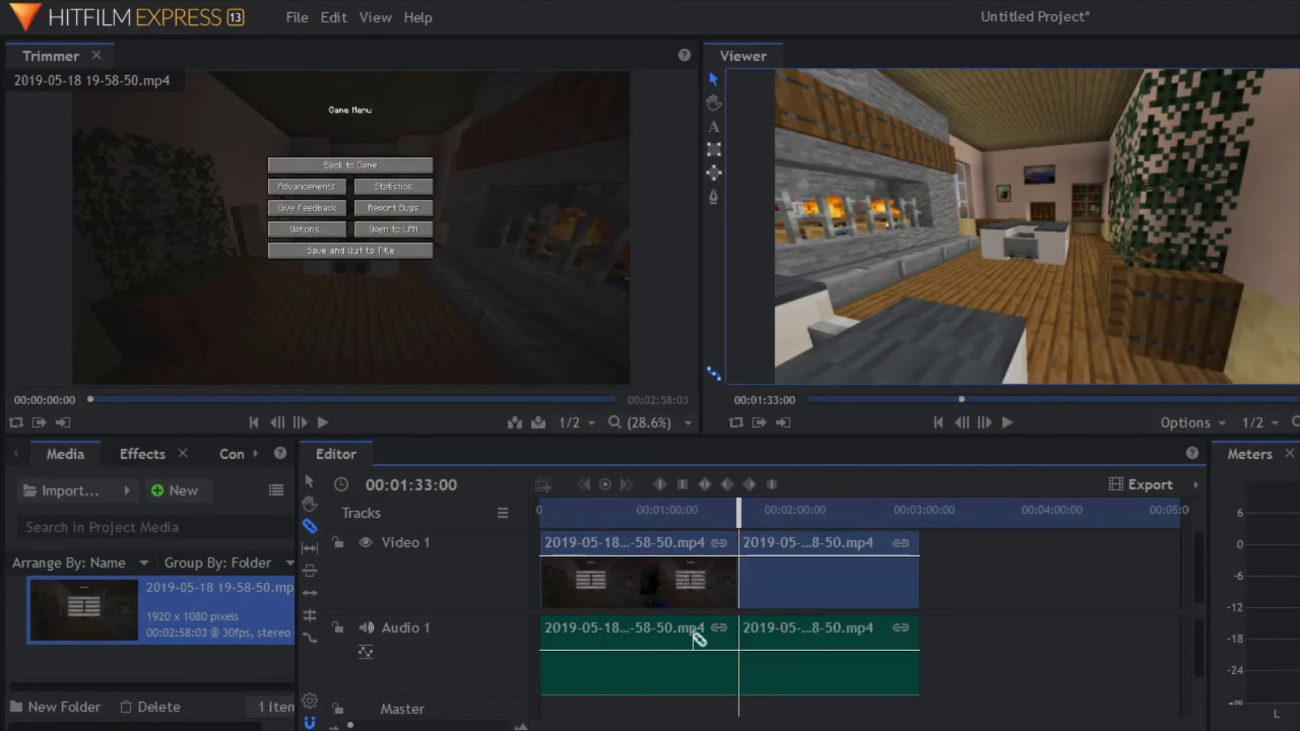
{"action": "left_click", "coordinate": [653, 586]}
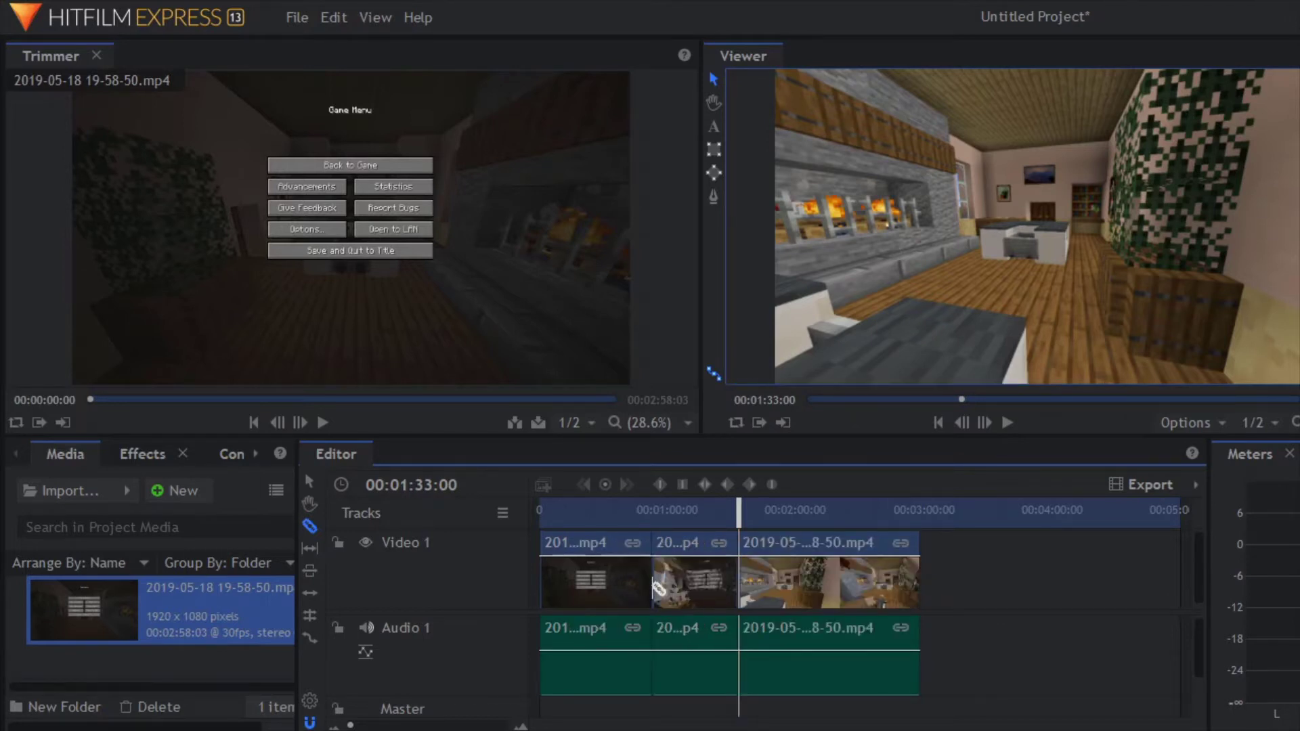
{"action": "left_click", "coordinate": [551, 582]}
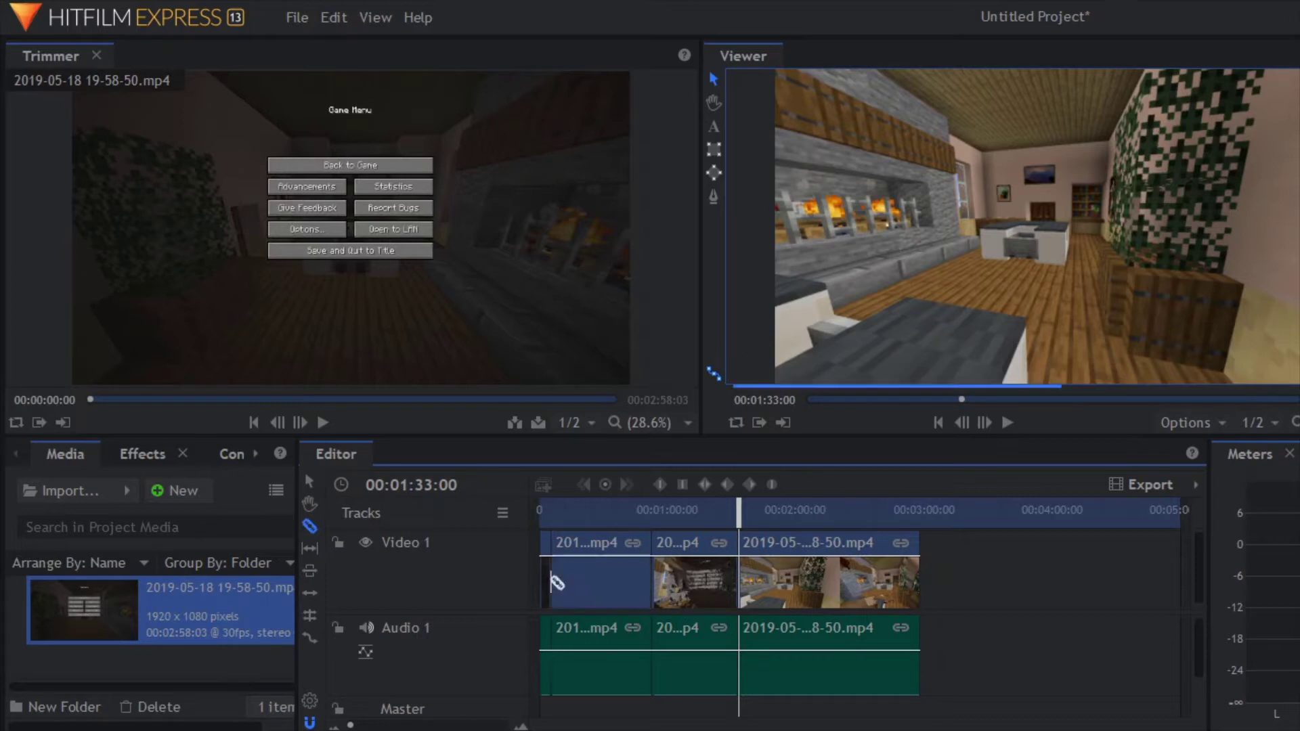
{"action": "key", "text": "v"}
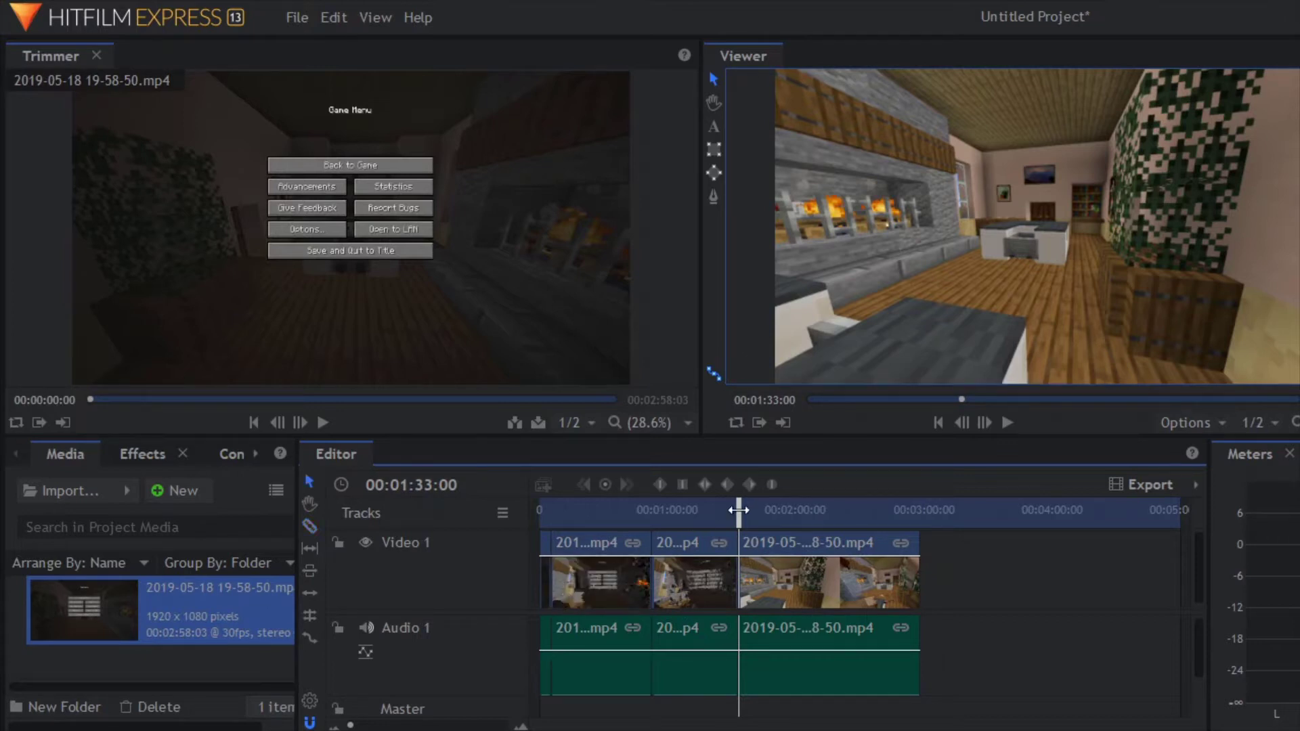
Preview the first short segment from the beginning of the sequence
{"action": "left_click_drag", "start_coordinate": [740, 514], "coordinate": [479, 509]}
{"action": "key", "text": "space"}
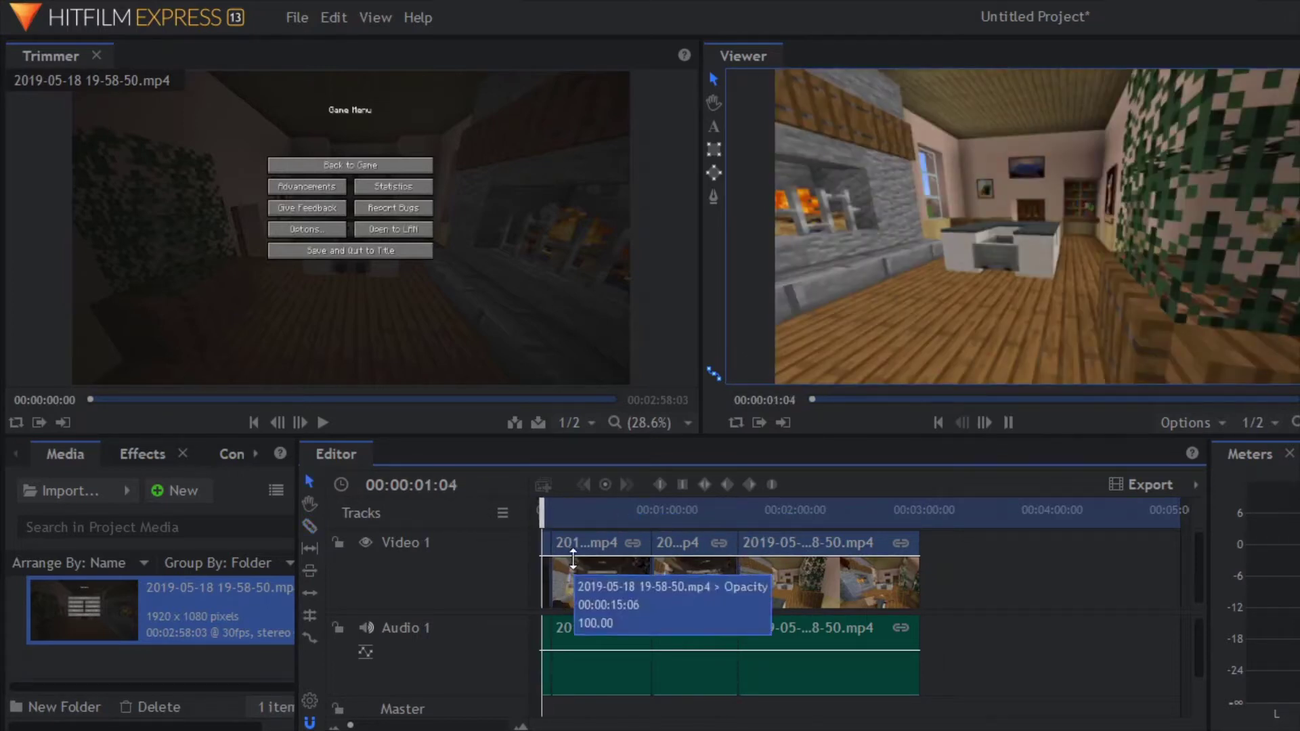
{"action": "key", "text": "space"}
Remove the short first segment from the timeline and shift the remaining segments to the start of the sequence
{"action": "right_click", "coordinate": [546, 575]}
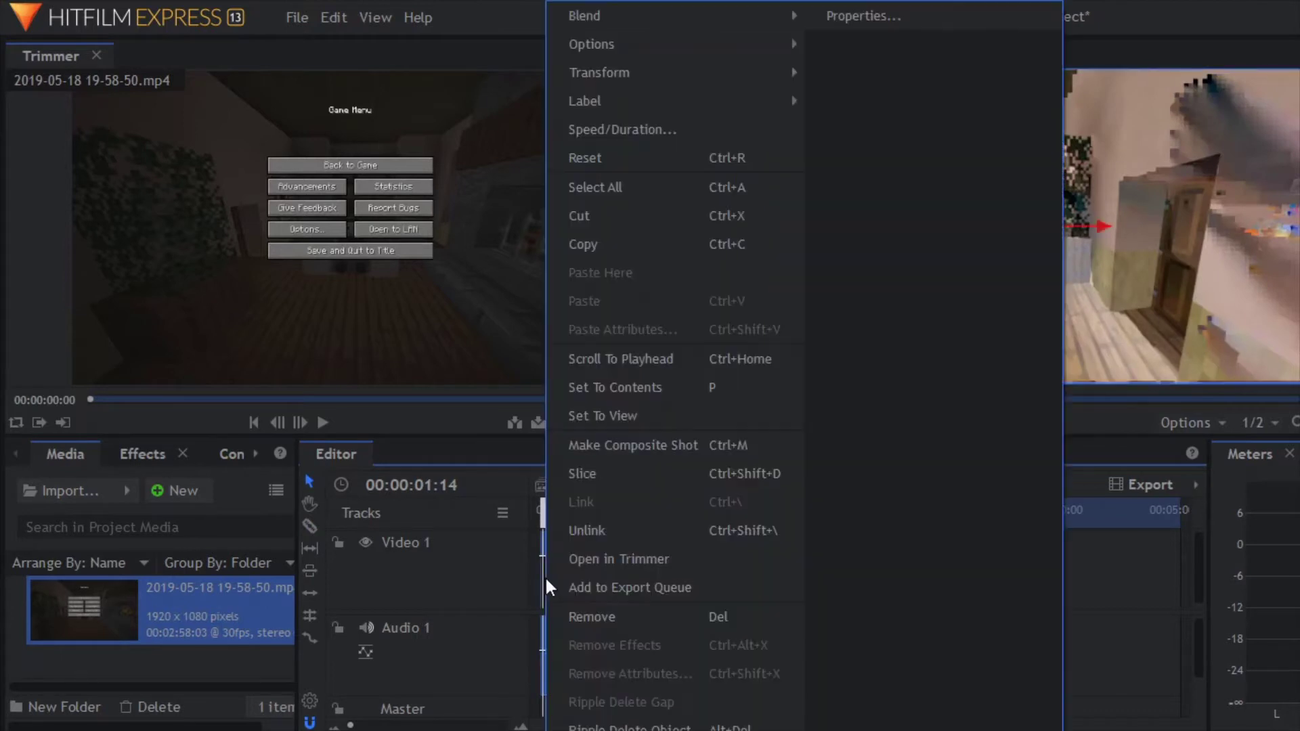
{"action": "left_click", "coordinate": [608, 617]}
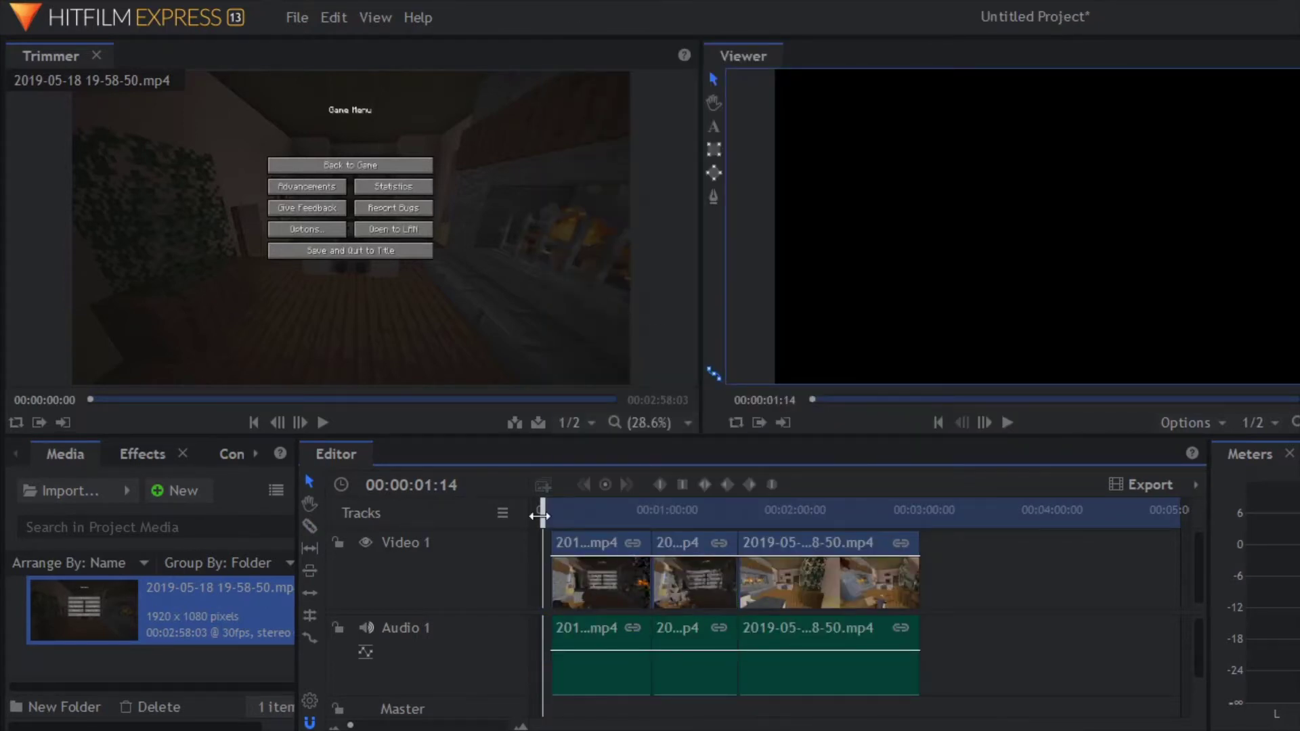
{"action": "left_click_drag", "start_coordinate": [542, 512], "coordinate": [812, 501]}
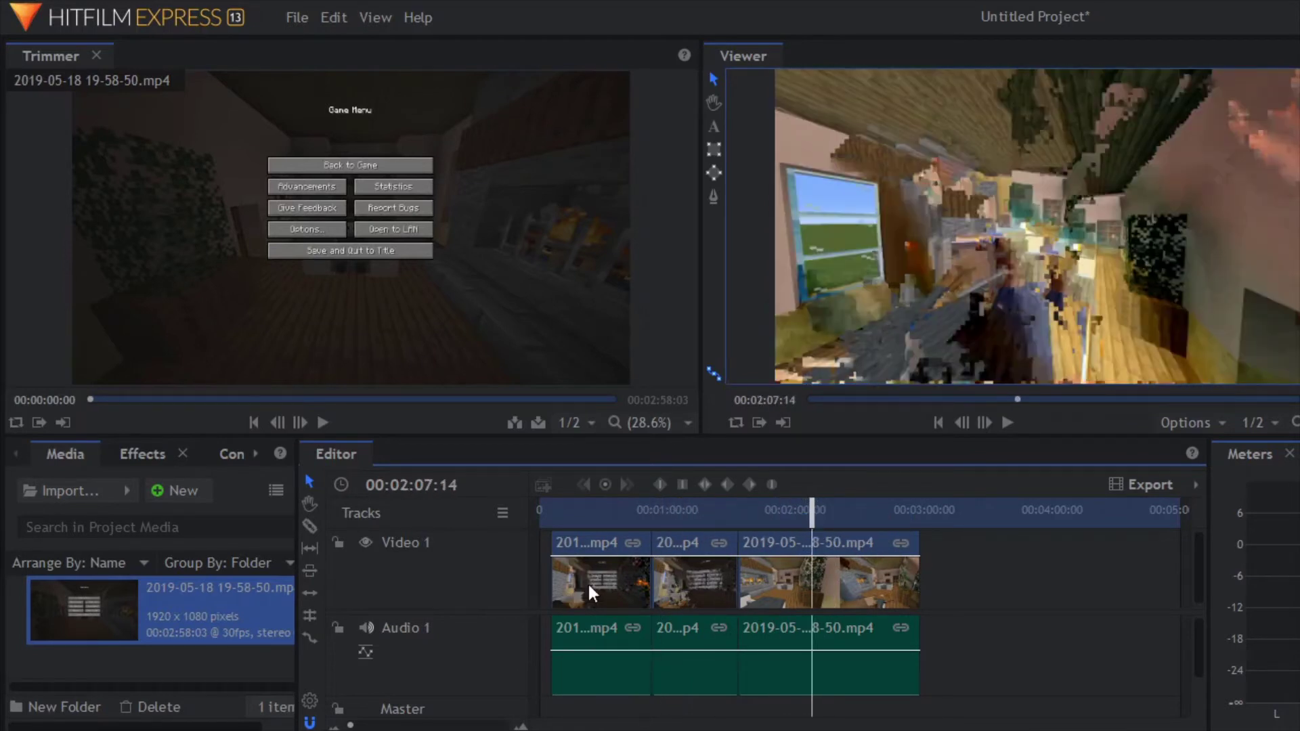
{"action": "left_click_drag", "start_coordinate": [610, 582], "coordinate": [599, 581]}
{"action": "left_click_drag", "start_coordinate": [685, 579], "coordinate": [740, 582]}
Play the sequence from 00:00:00:00 and stop at 00:00:01:14 to check the closed gap
{"action": "left_click_drag", "start_coordinate": [811, 516], "coordinate": [542, 522]}
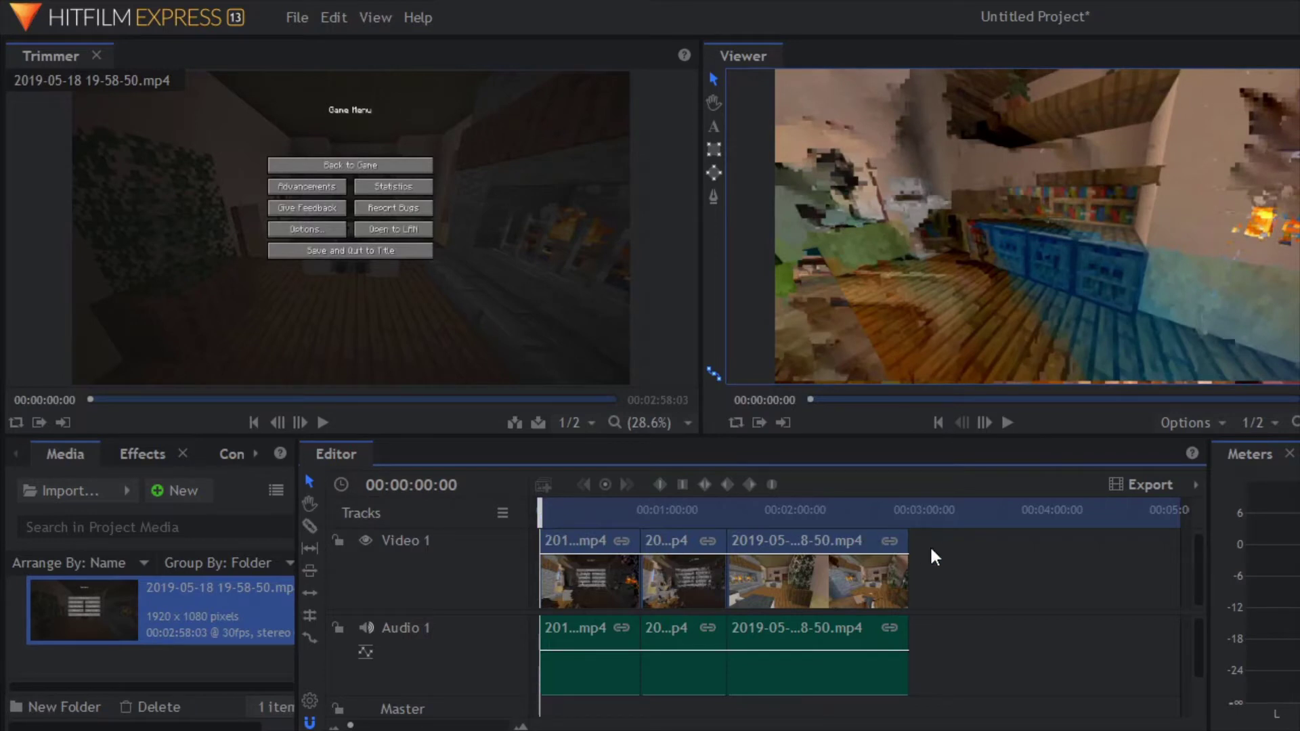
{"action": "key", "text": "space"}
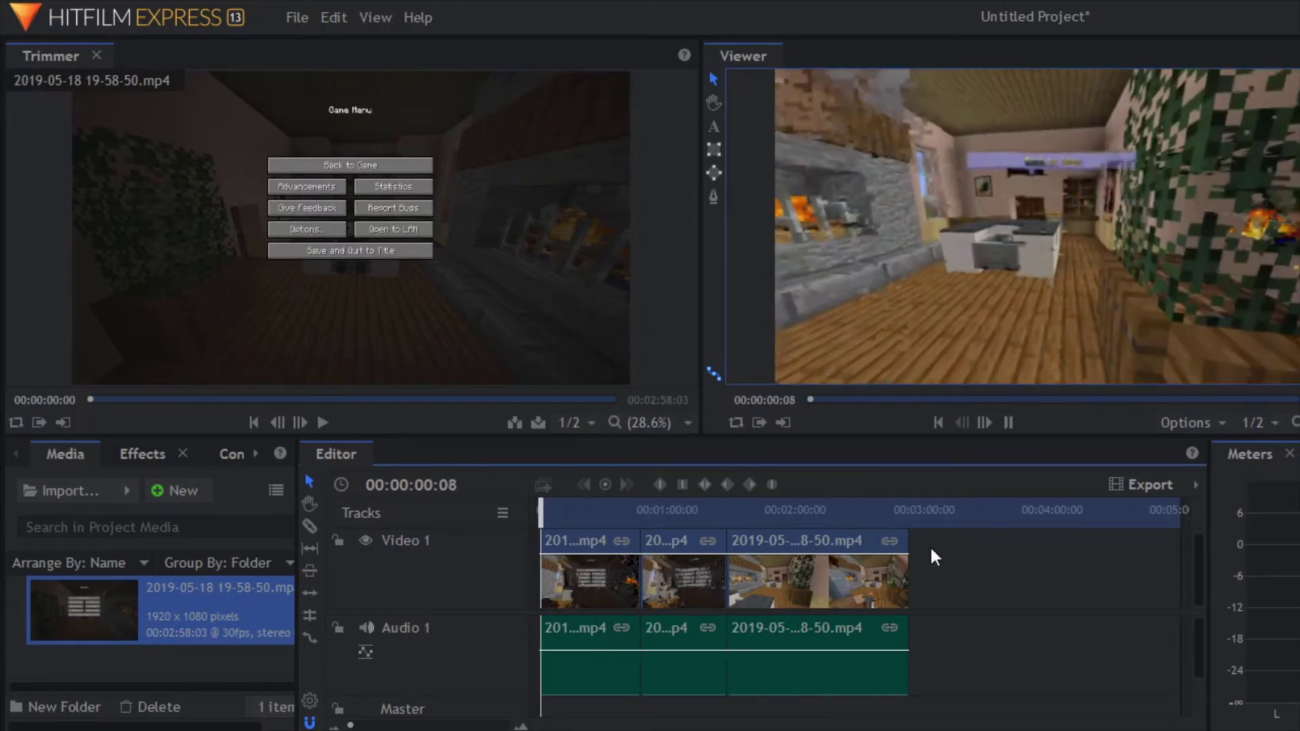
{"action": "key", "text": "space"}
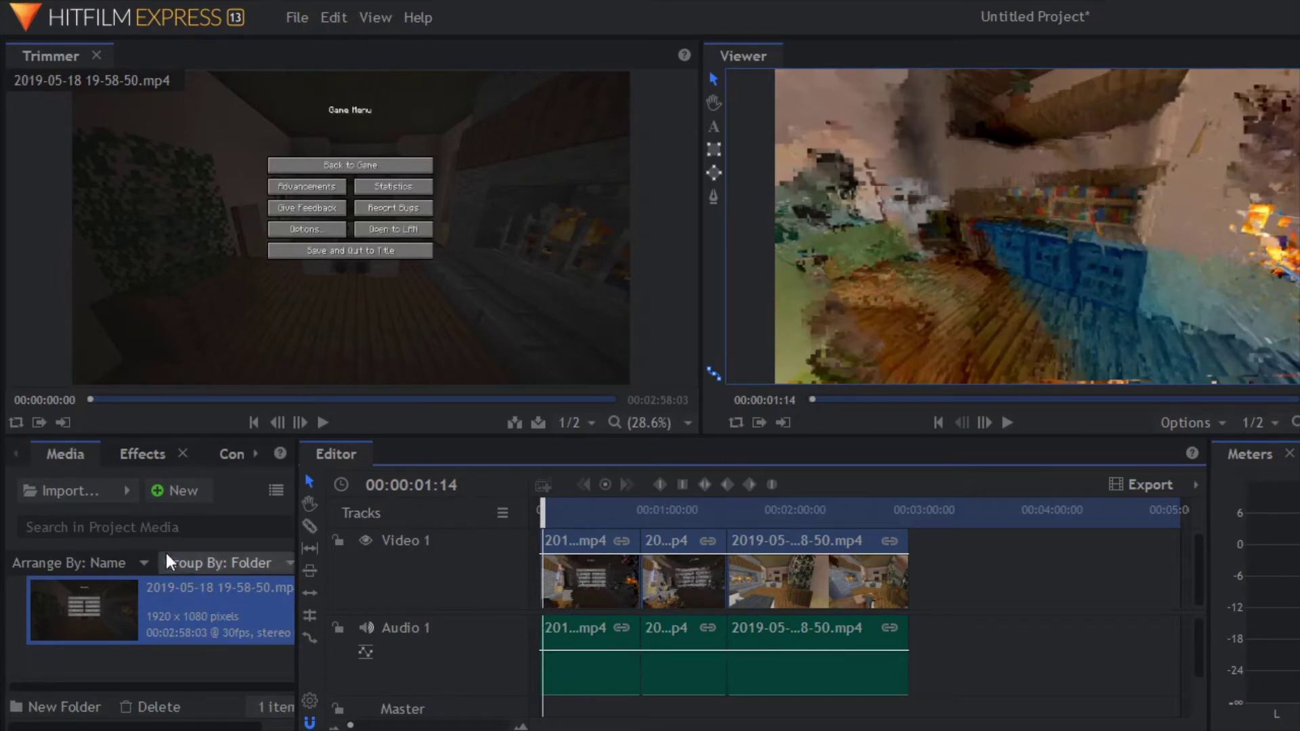
{"action": "left_click", "coordinate": [124, 490]}
{"action": "left_click", "coordinate": [136, 513]}
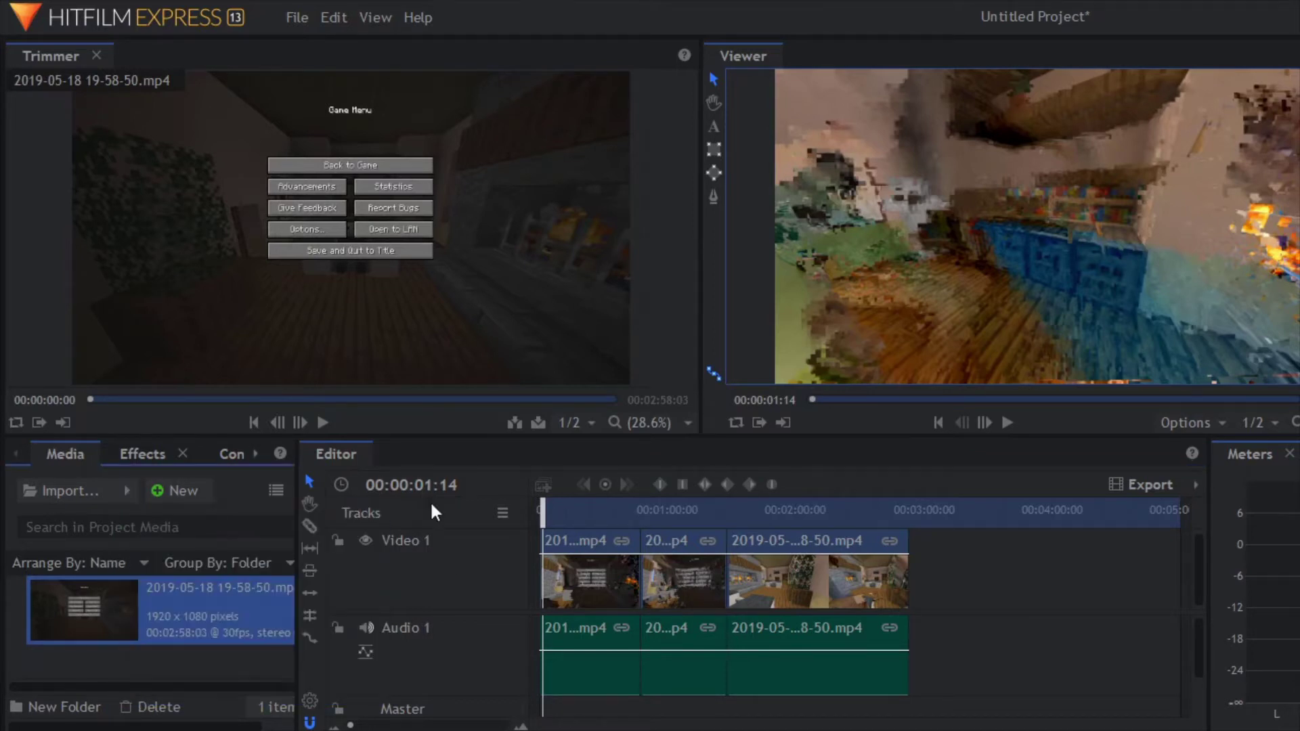
{"action": "scroll", "coordinate": [427, 342], "scroll_direction": "down", "scroll_amount": 2}
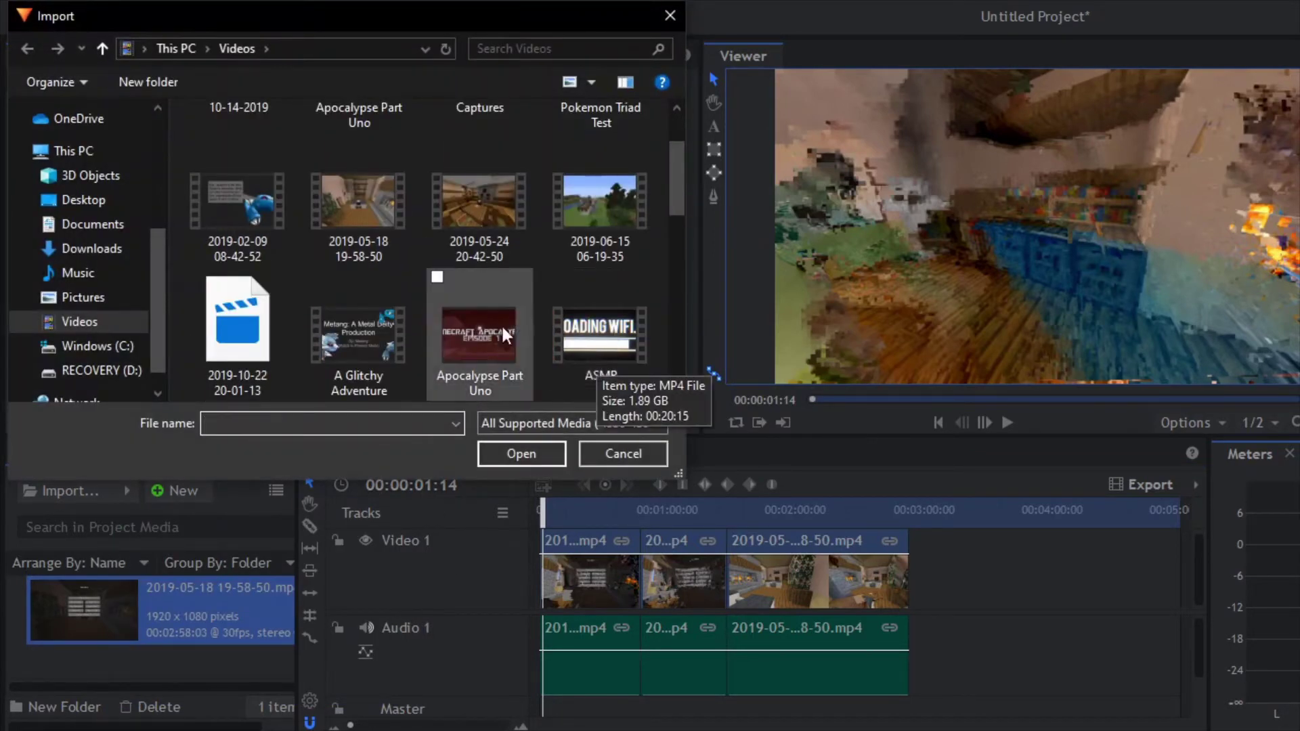
{"action": "left_click", "coordinate": [498, 197]}
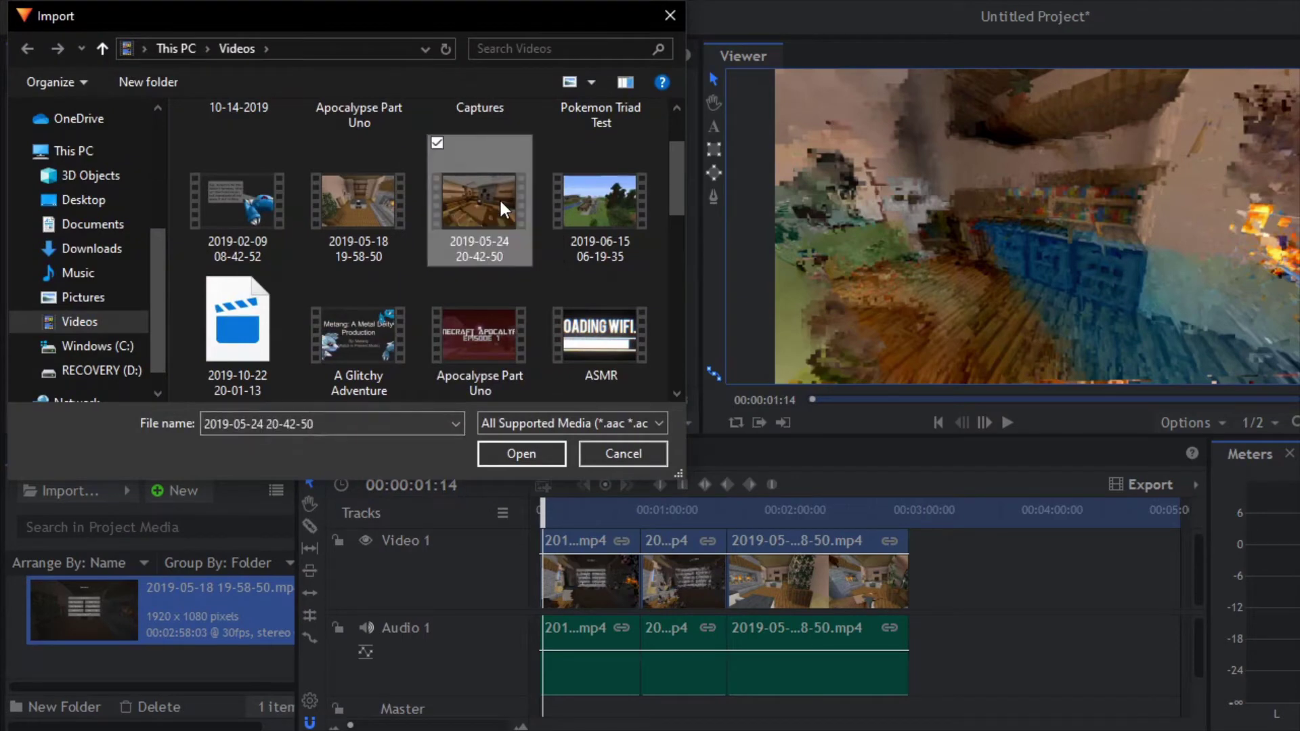
{"action": "left_click", "coordinate": [498, 455]}
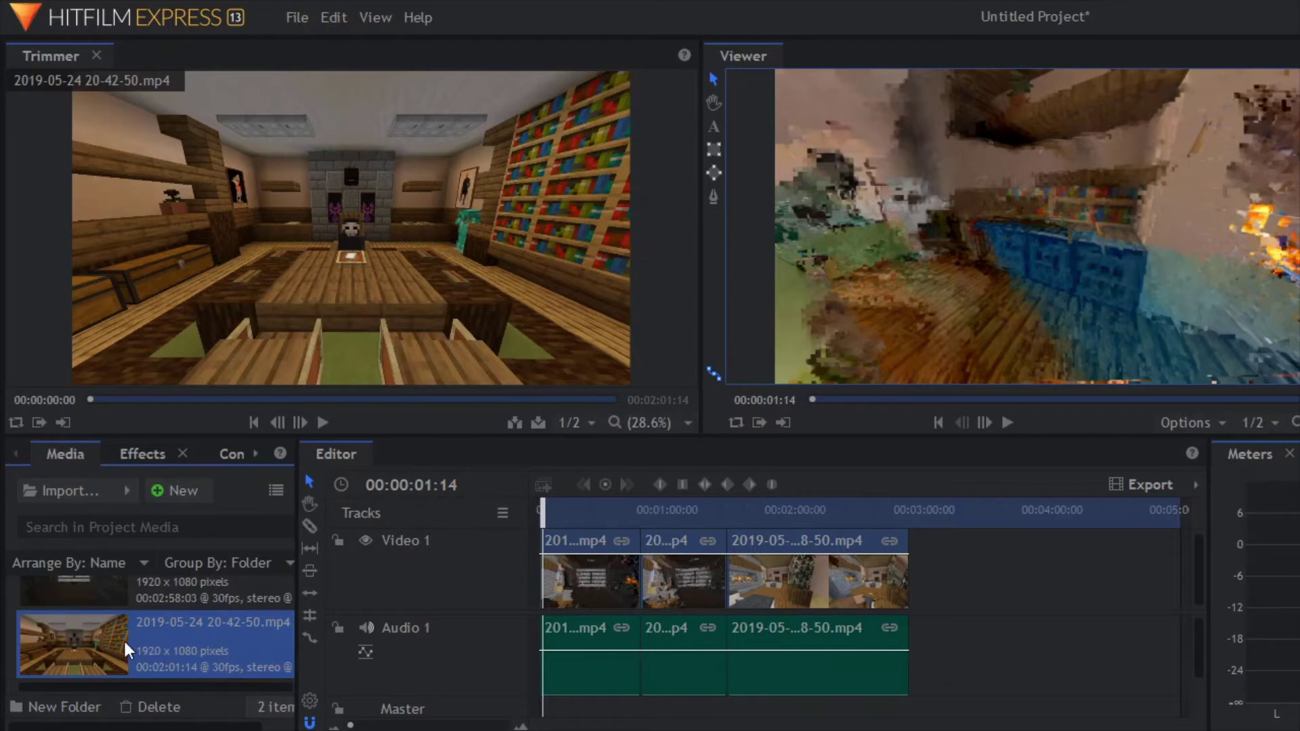
{"action": "left_click_drag", "start_coordinate": [92, 641], "coordinate": [542, 603]}
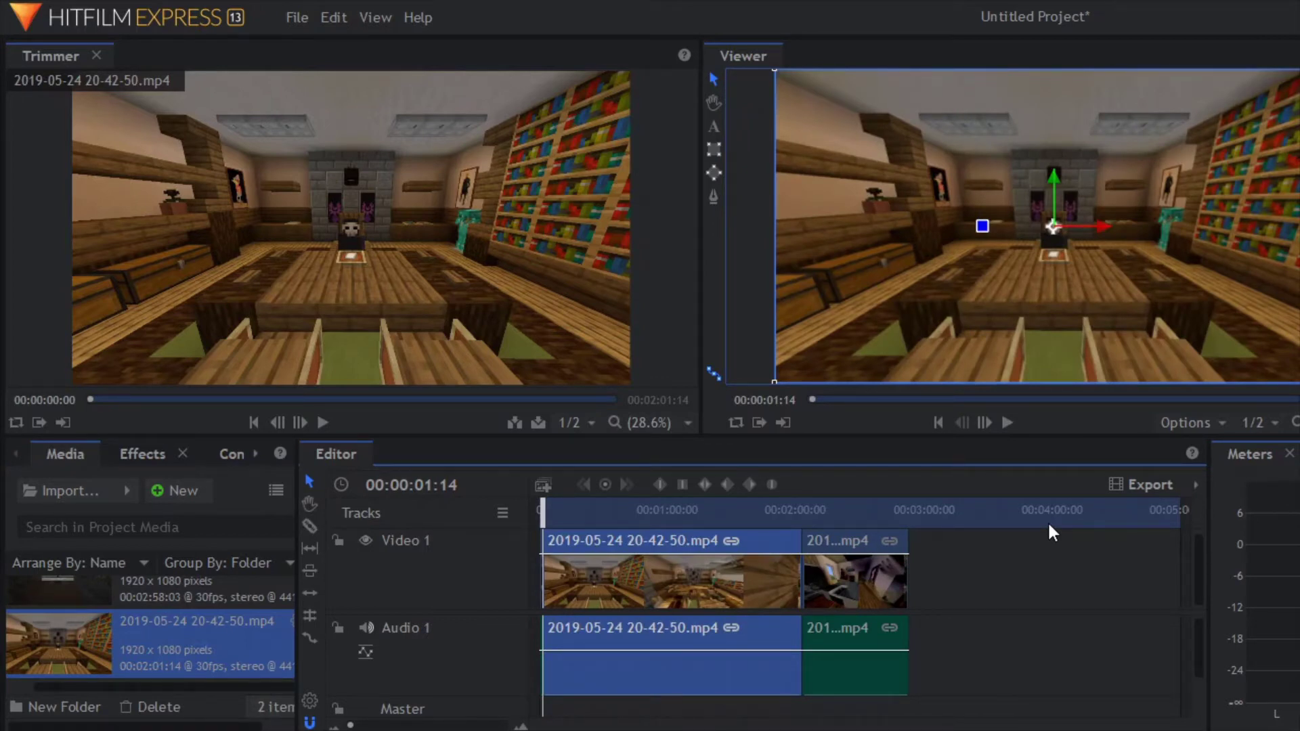
{"action": "key", "text": "ctrl+z"}
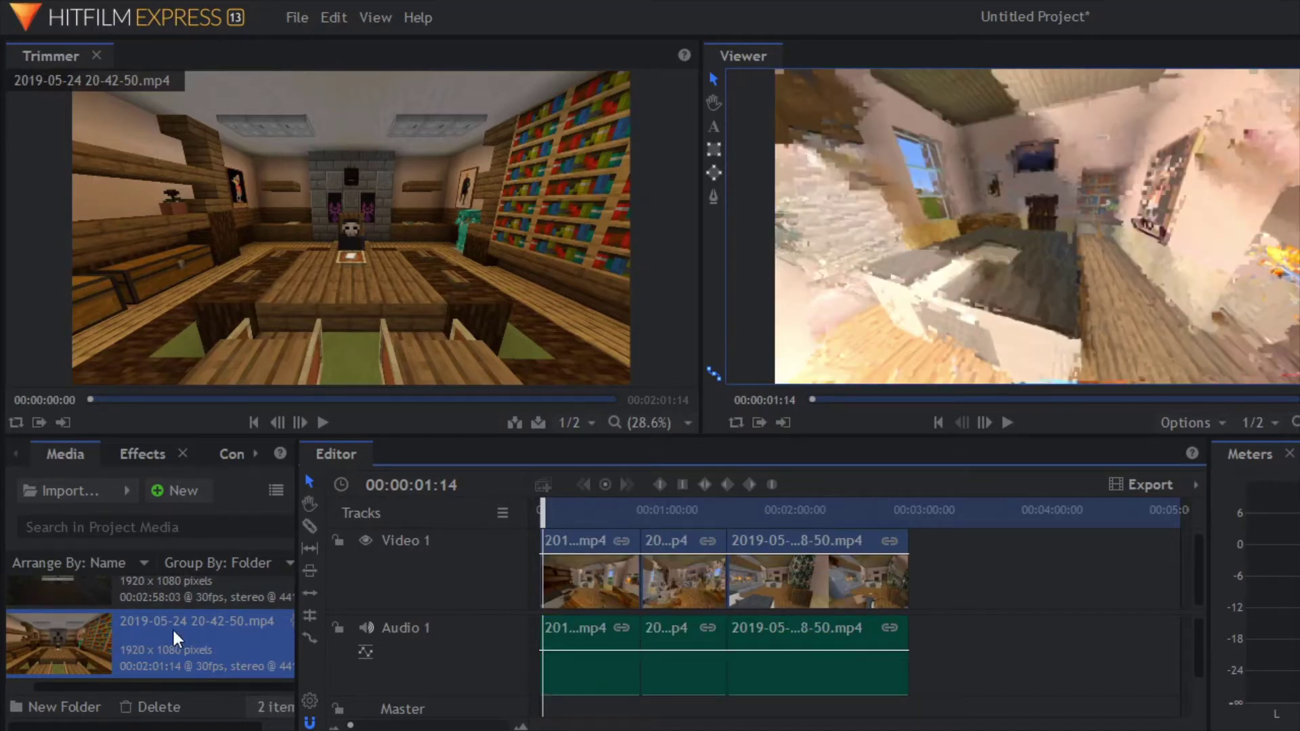
{"action": "left_click", "coordinate": [438, 577]}
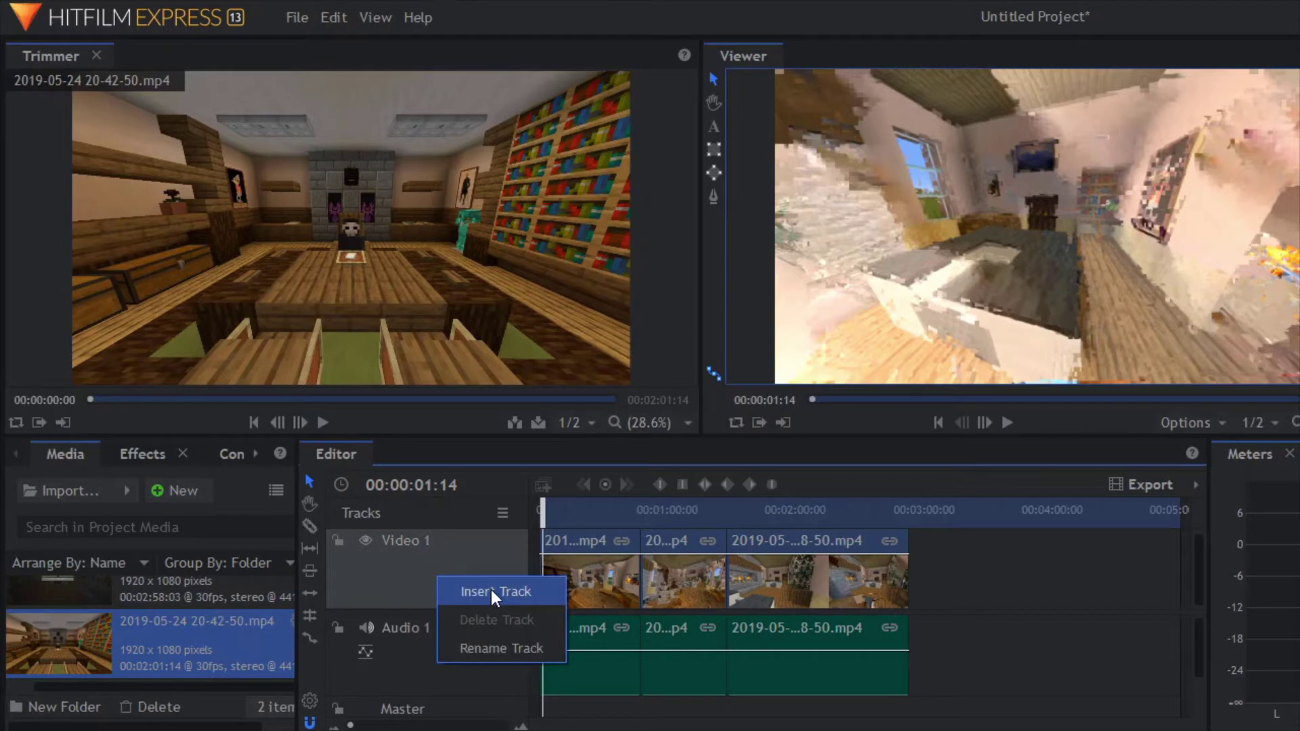
{"action": "left_click", "coordinate": [484, 590]}
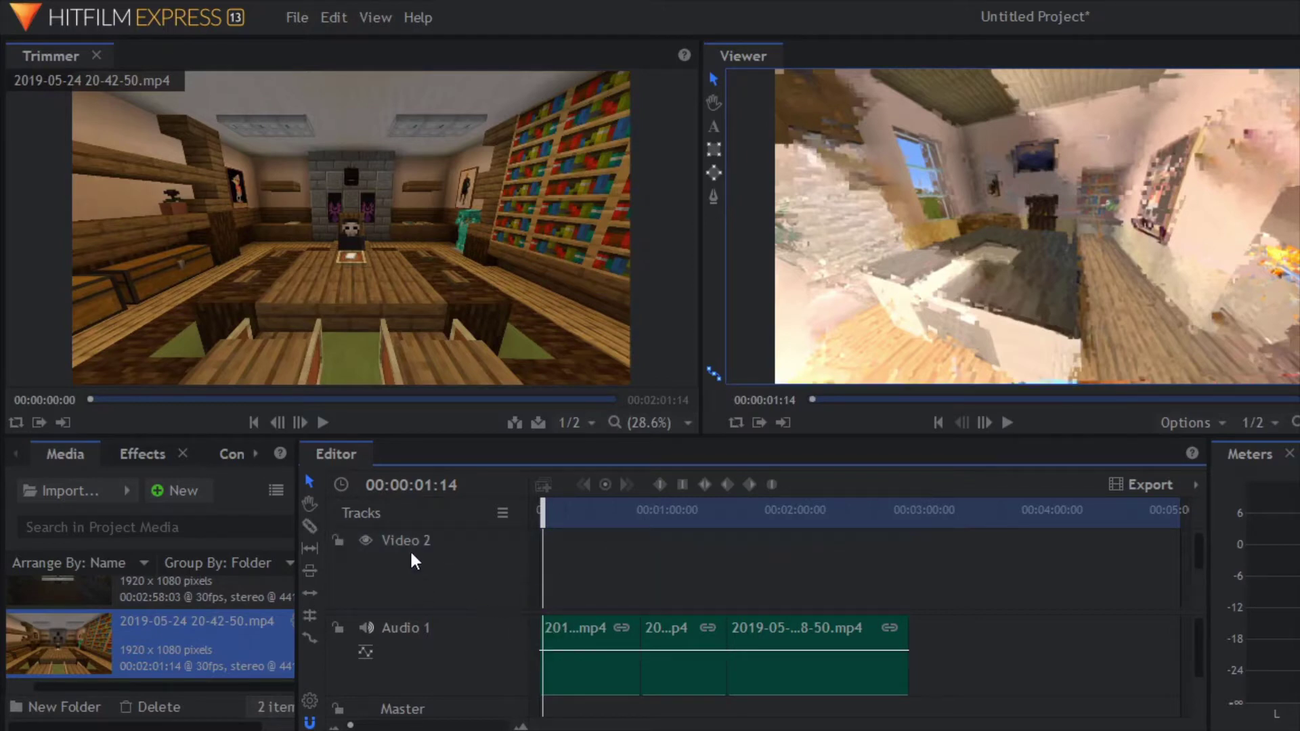
{"action": "key", "text": "ctrl+z"}
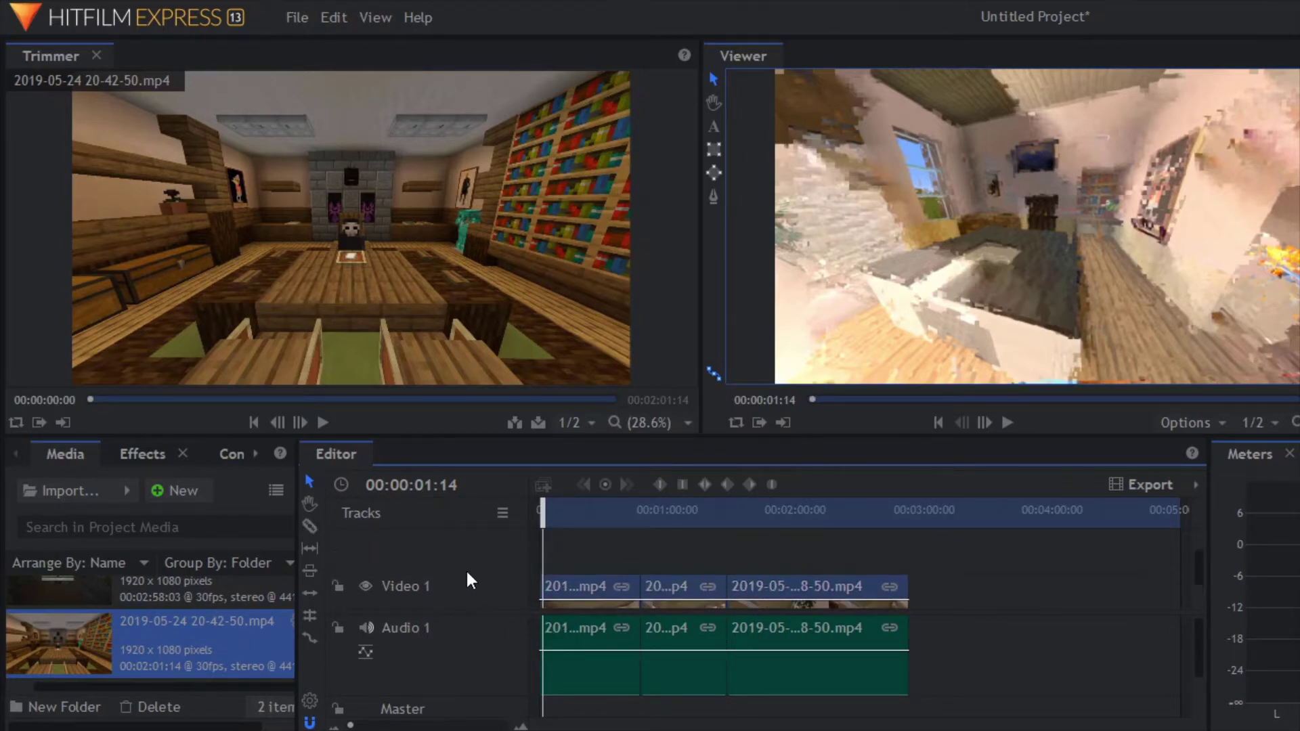
{"action": "scroll", "coordinate": [466, 569], "scroll_direction": "up", "scroll_amount": 2}
{"action": "scroll", "coordinate": [466, 569], "scroll_direction": "down", "scroll_amount": 2}
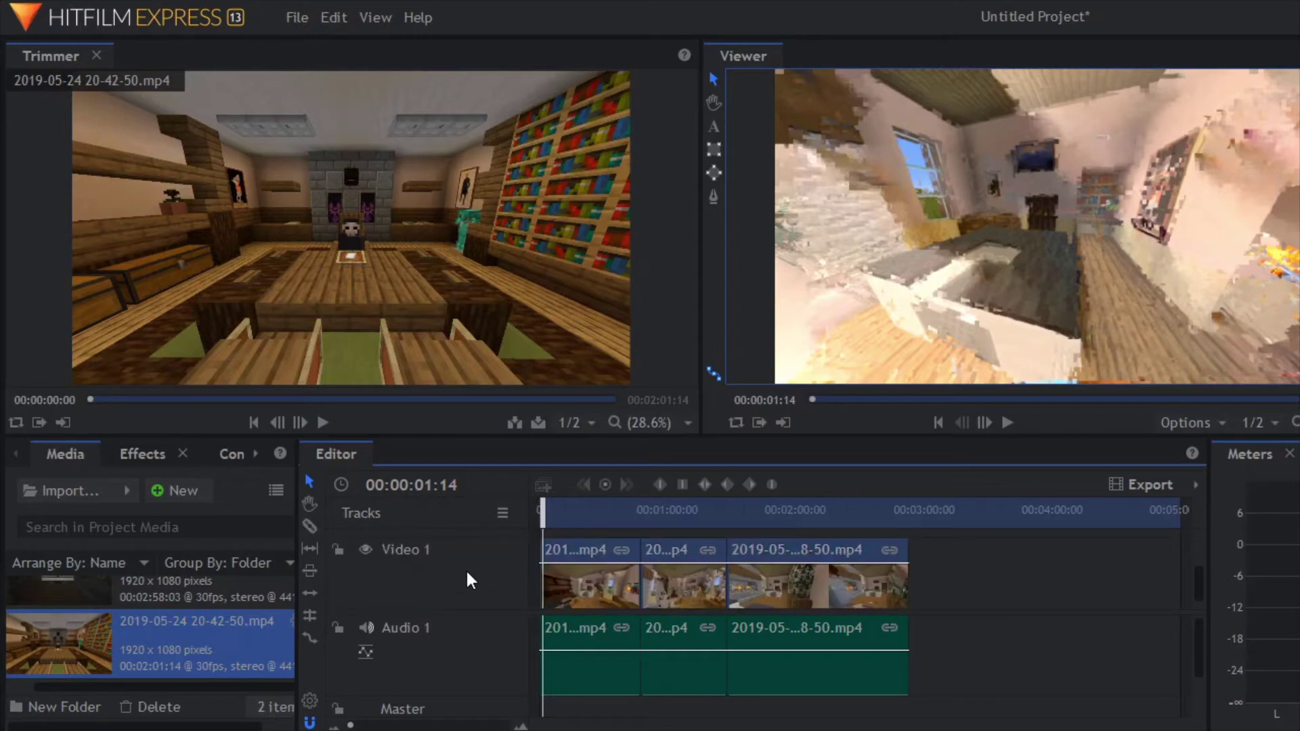
{"action": "scroll", "coordinate": [466, 569], "scroll_direction": "up", "scroll_amount": 2}
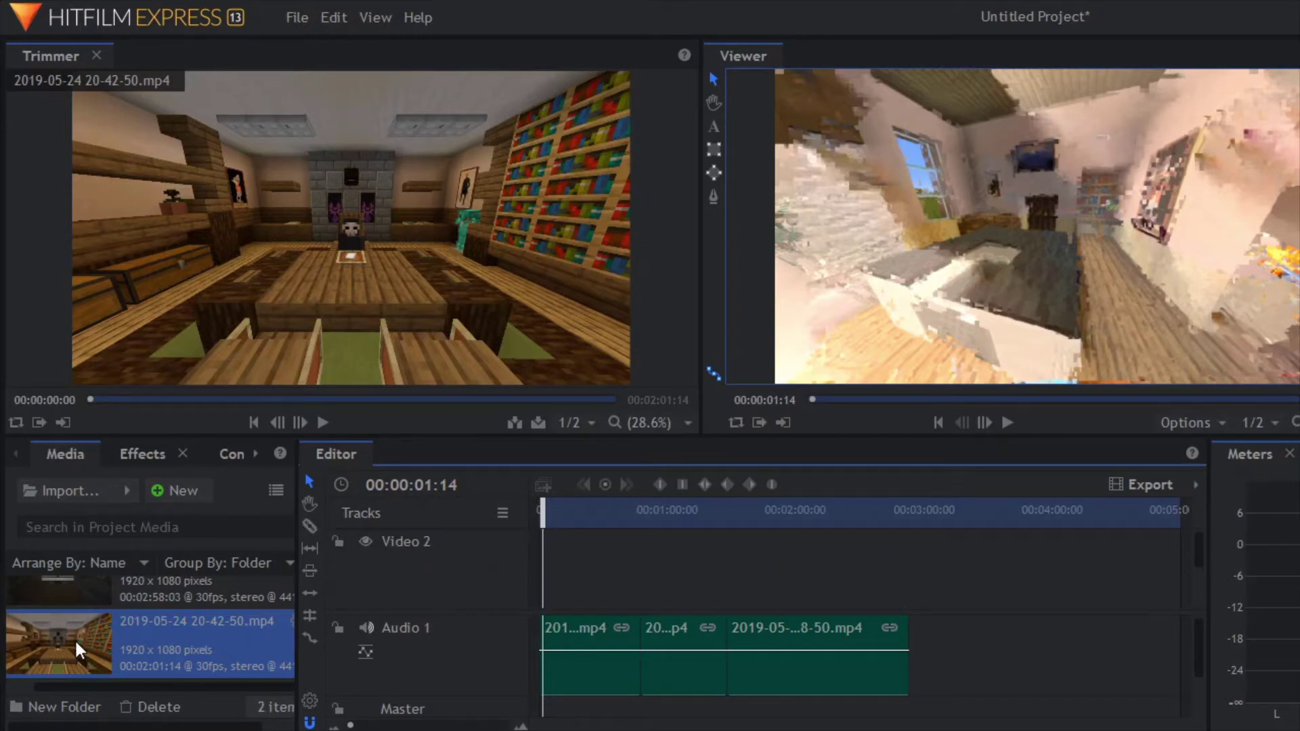
{"action": "left_click_drag", "start_coordinate": [75, 639], "coordinate": [542, 566]}
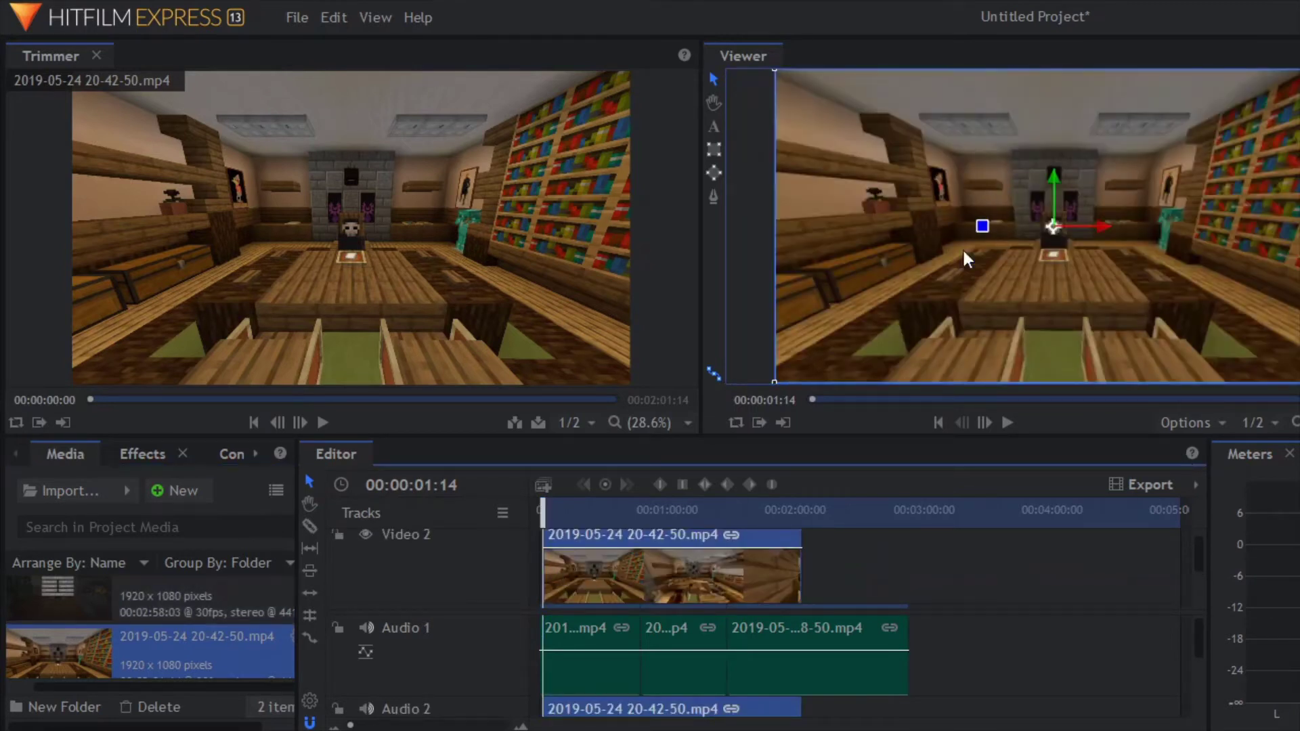
Scale the Video 2 clip to about half size and move it into the upper-left corner of the frame
{"action": "left_click", "coordinate": [583, 631]}
{"action": "left_click", "coordinate": [600, 558]}
{"action": "mouse_move", "coordinate": [577, 323]}
{"action": "mouse_move", "coordinate": [1102, 229]}
{"action": "left_mouse_down"}
{"action": "mouse_move", "coordinate": [1299, 223]}
{"action": "mouse_move", "coordinate": [1104, 217]}
{"action": "left_mouse_up"}
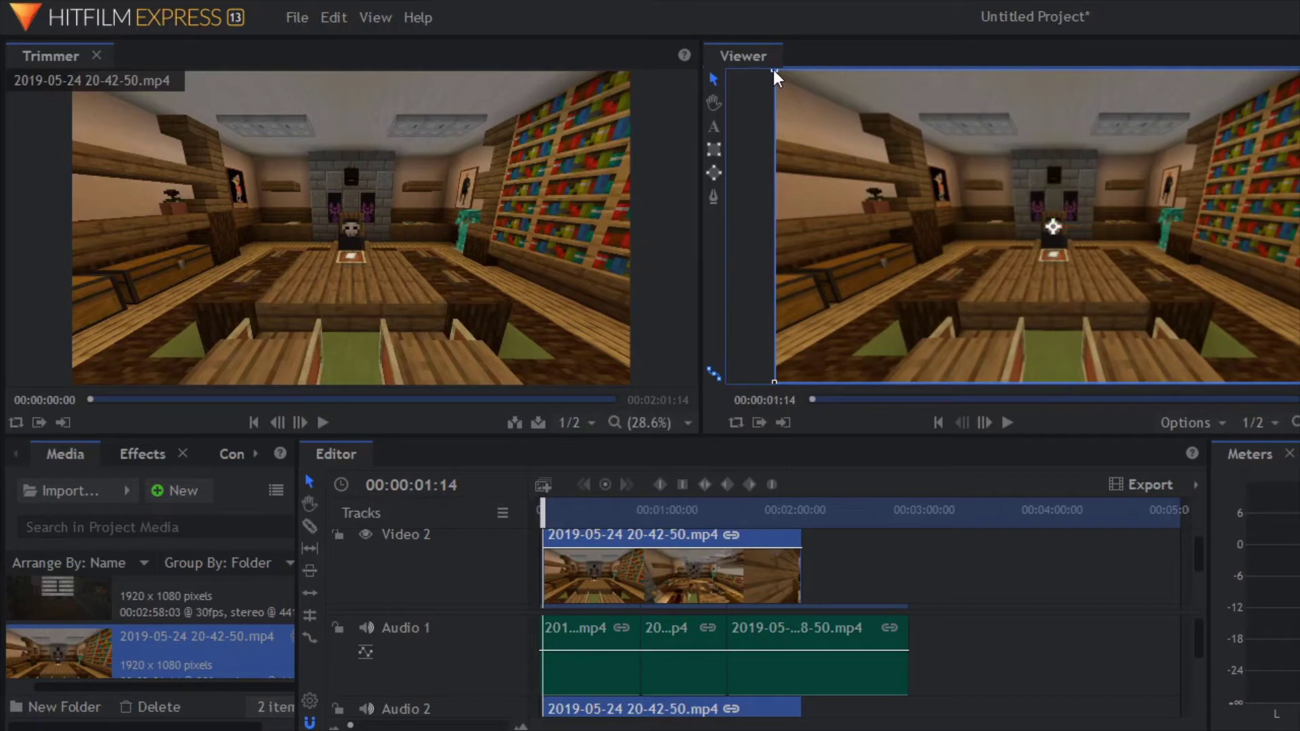
{"action": "left_click_drag", "start_coordinate": [773, 70], "coordinate": [919, 149]}
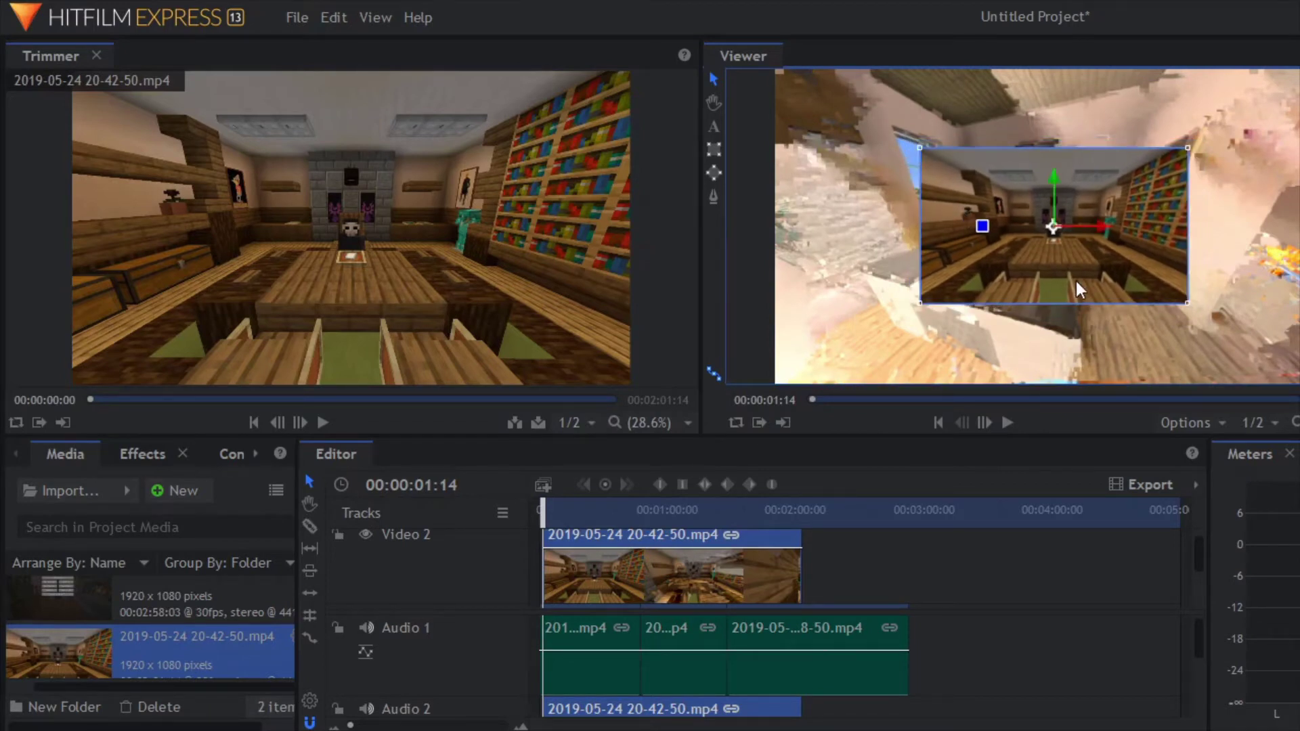
{"action": "left_click_drag", "start_coordinate": [1077, 290], "coordinate": [927, 198]}
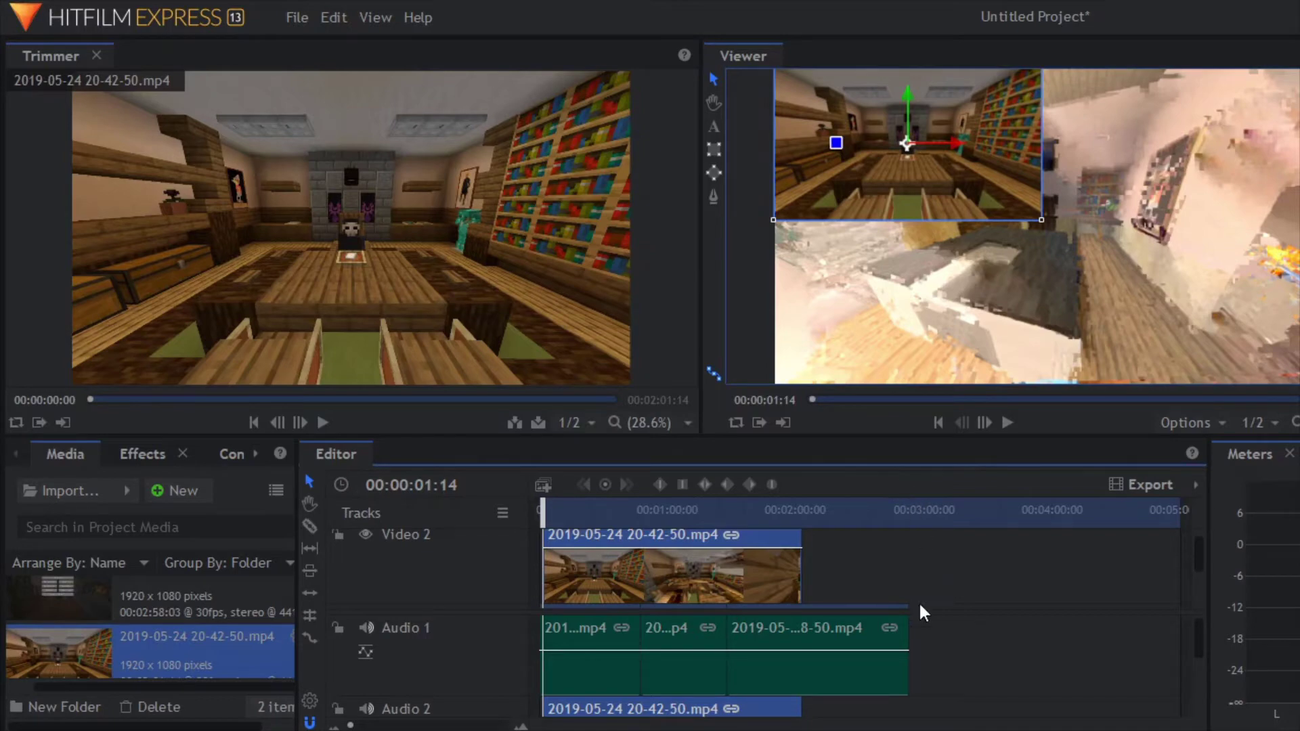
Preview the picture-in-picture result from 00:00:01:14 and stop playback at 00:00:29:12
{"action": "left_click", "coordinate": [941, 595]}
{"action": "key", "text": "space"}
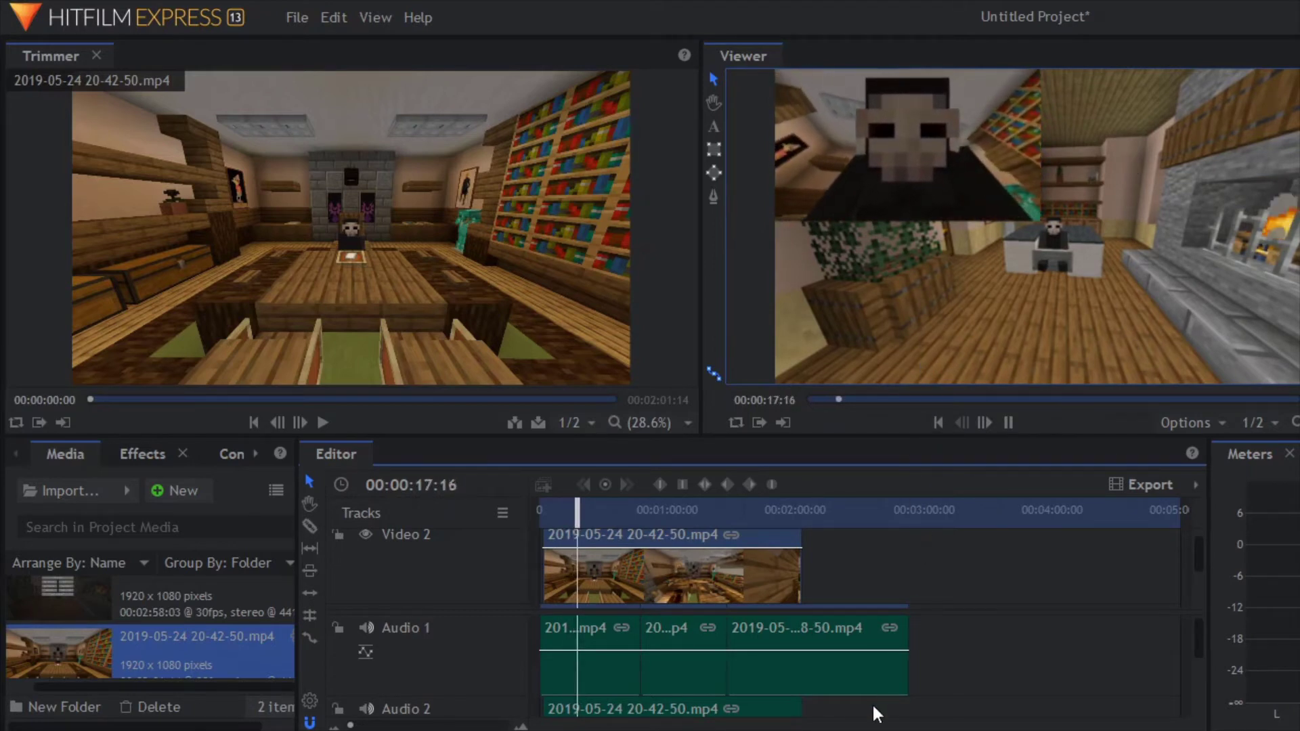
{"action": "mouse_move", "coordinate": [872, 730]}
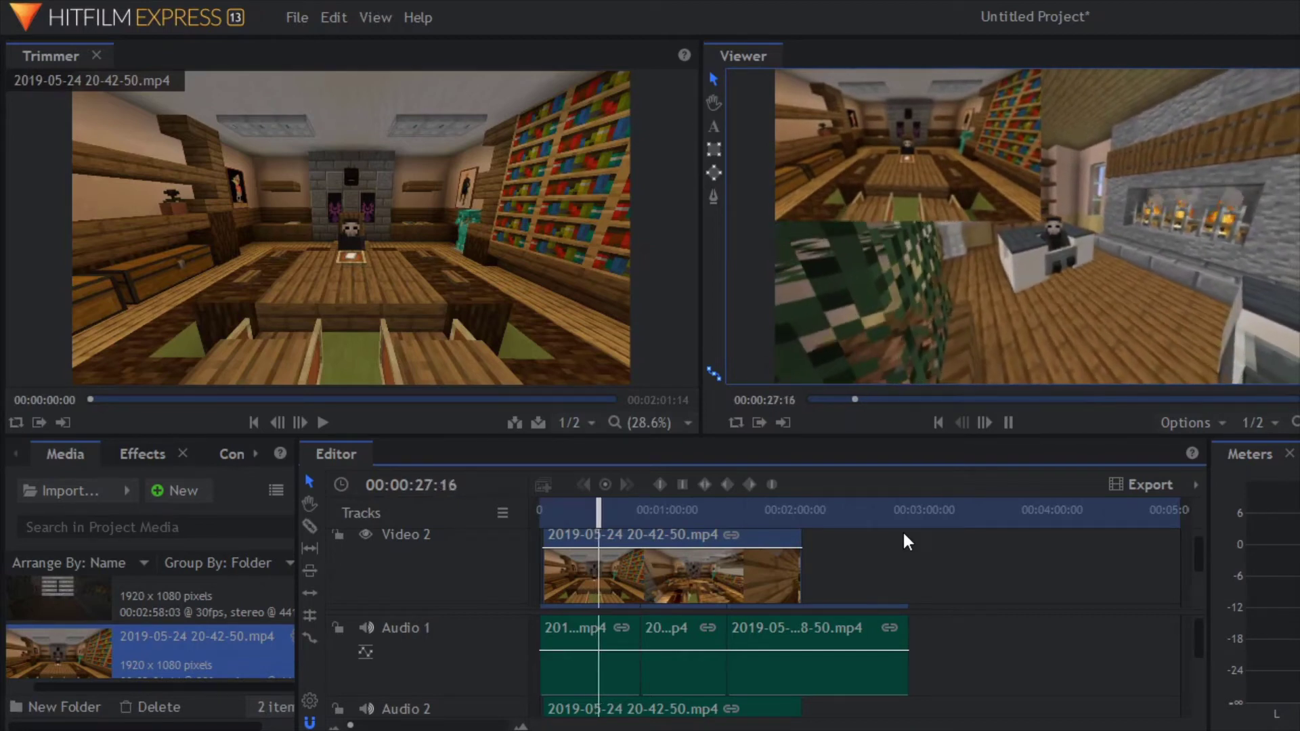
{"action": "key", "text": "space"}
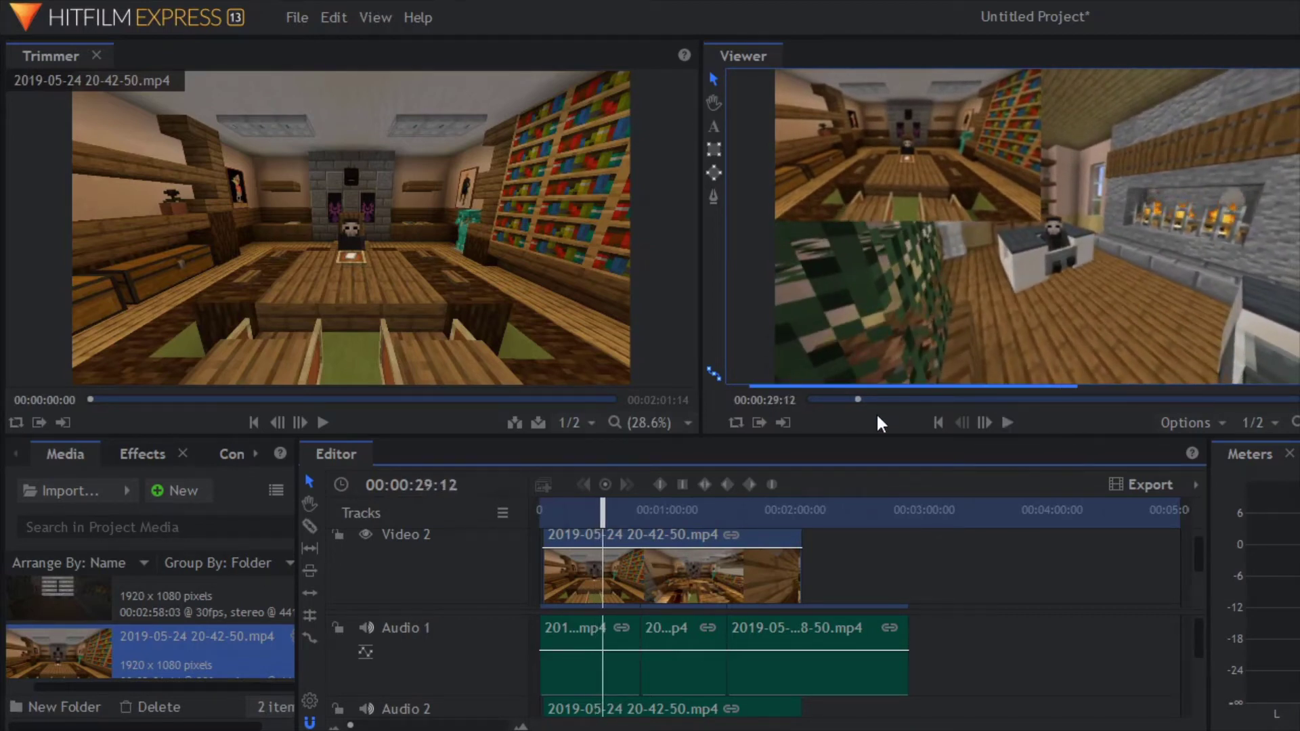
Examine how the clips are stacked across the video tracks and their matching audio tracks in the timeline
{"action": "scroll", "coordinate": [940, 574], "scroll_direction": "down", "scroll_amount": 3}
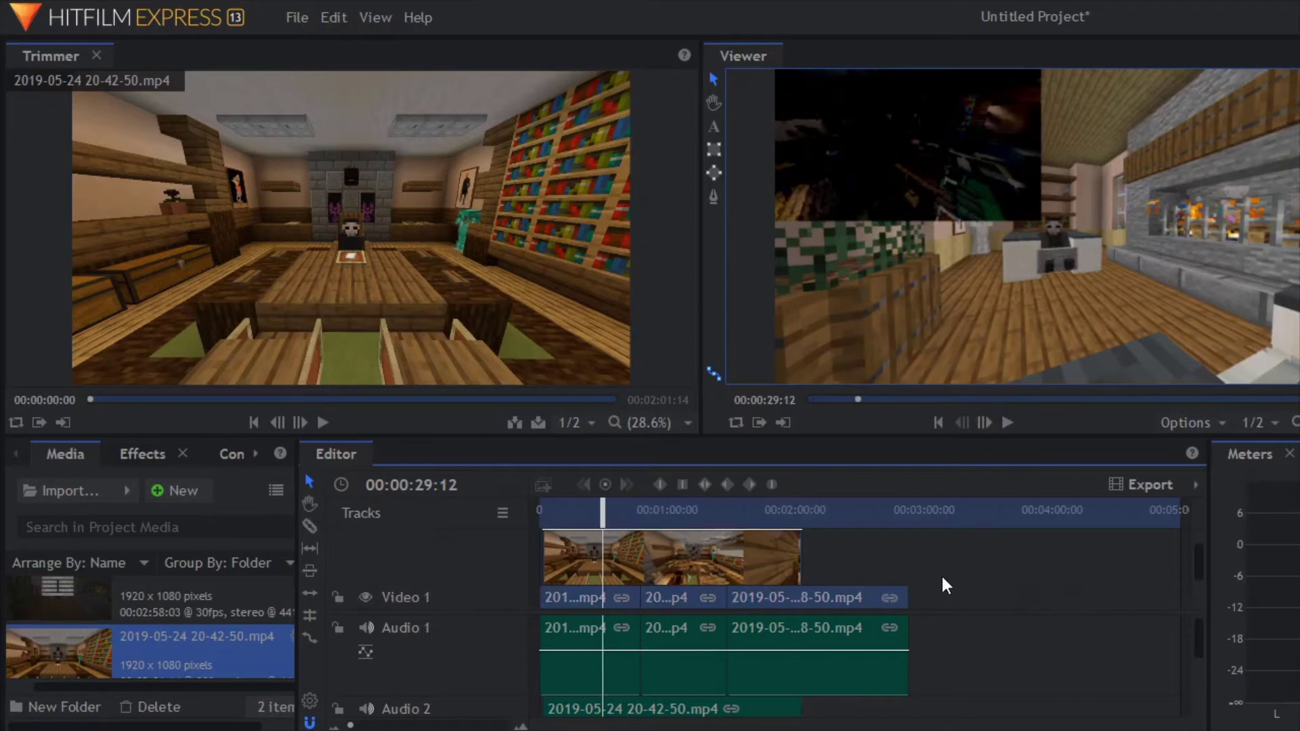
{"action": "scroll", "coordinate": [917, 661], "scroll_direction": "up", "scroll_amount": 2}
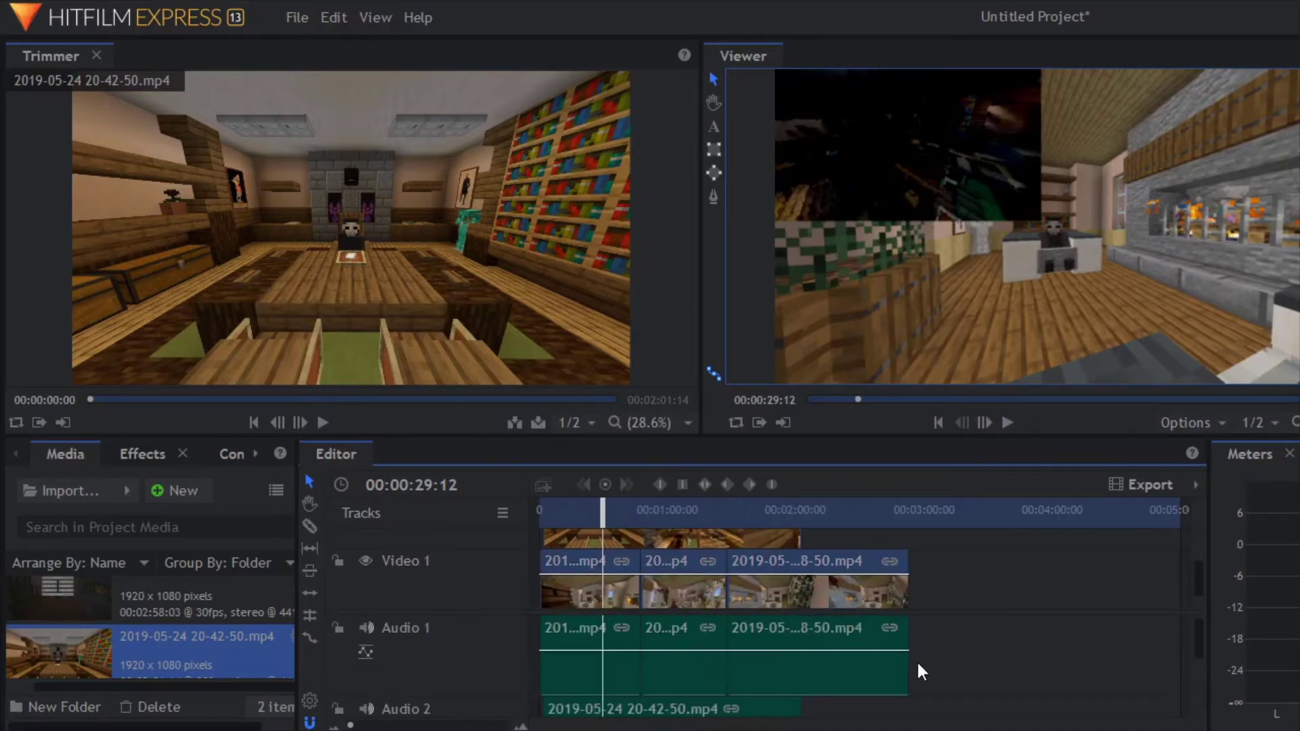
{"action": "scroll", "coordinate": [677, 630], "scroll_direction": "down", "scroll_amount": 1}
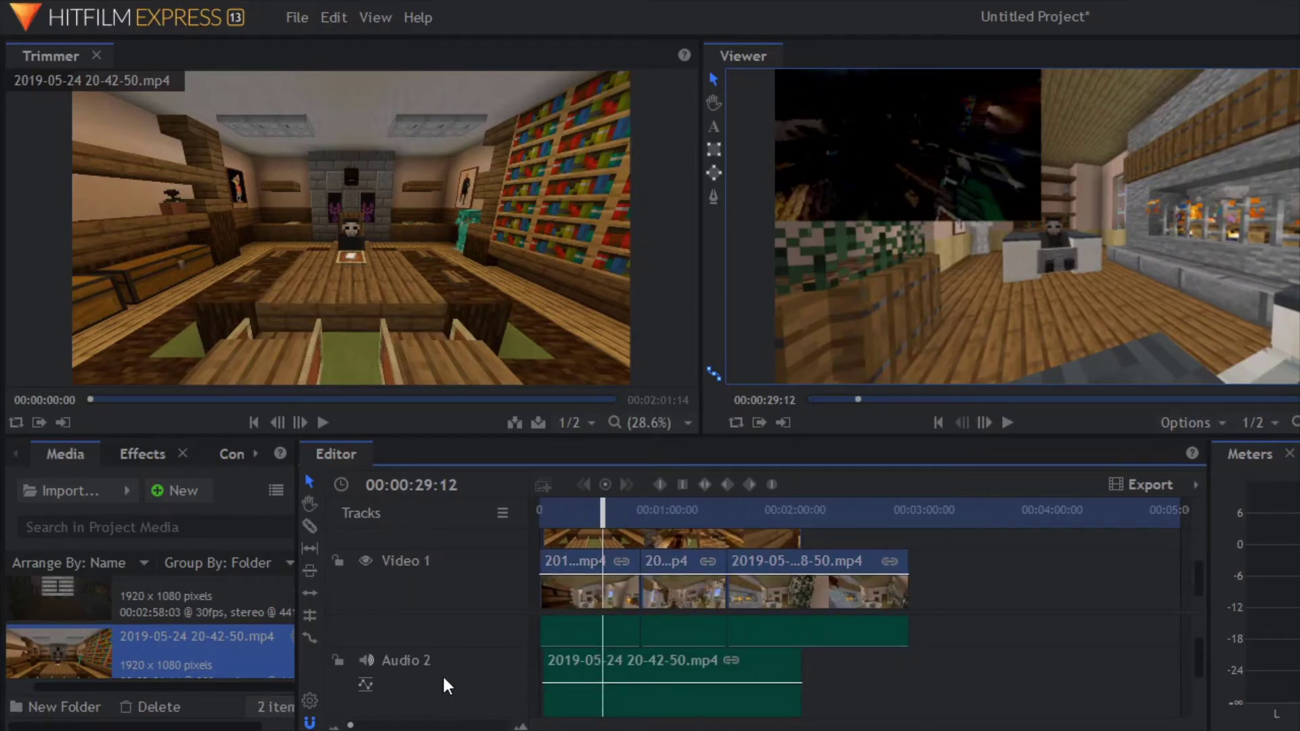
{"action": "scroll", "coordinate": [428, 652], "scroll_direction": "up", "scroll_amount": 2}
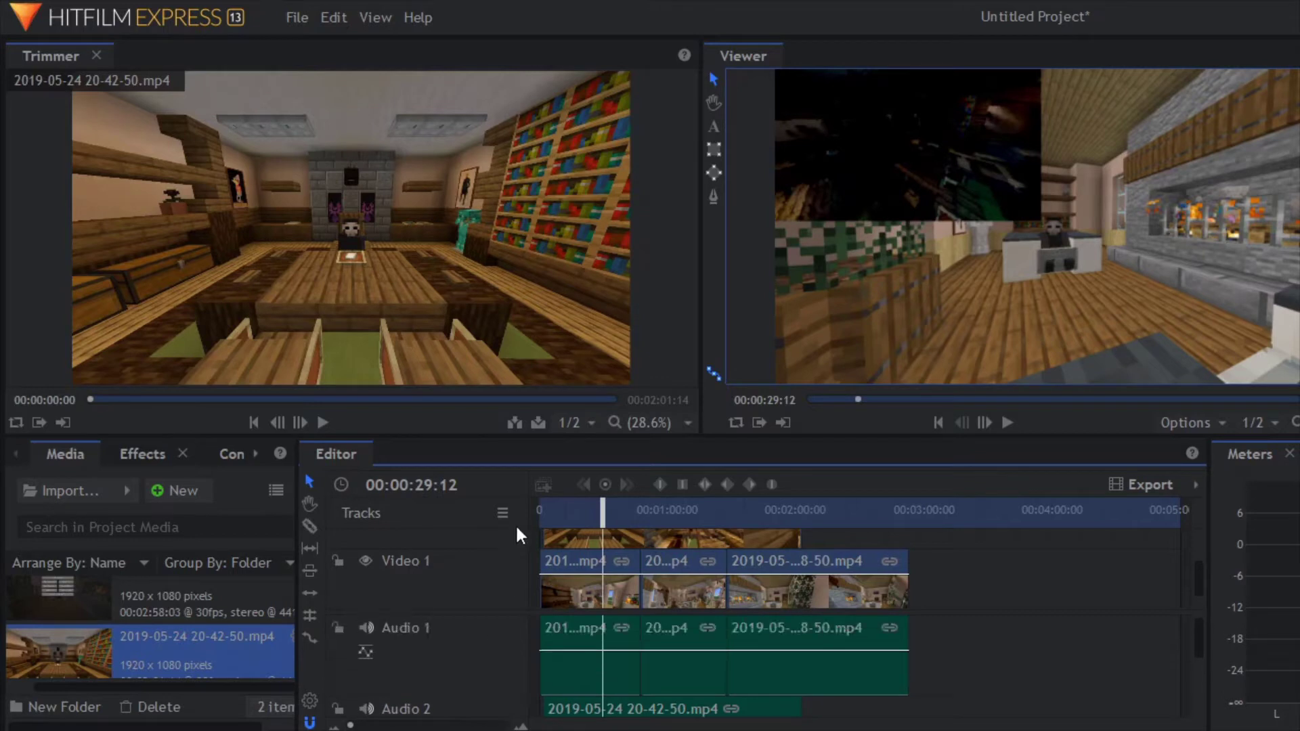
{"action": "scroll", "coordinate": [498, 582], "scroll_direction": "up", "scroll_amount": 2}
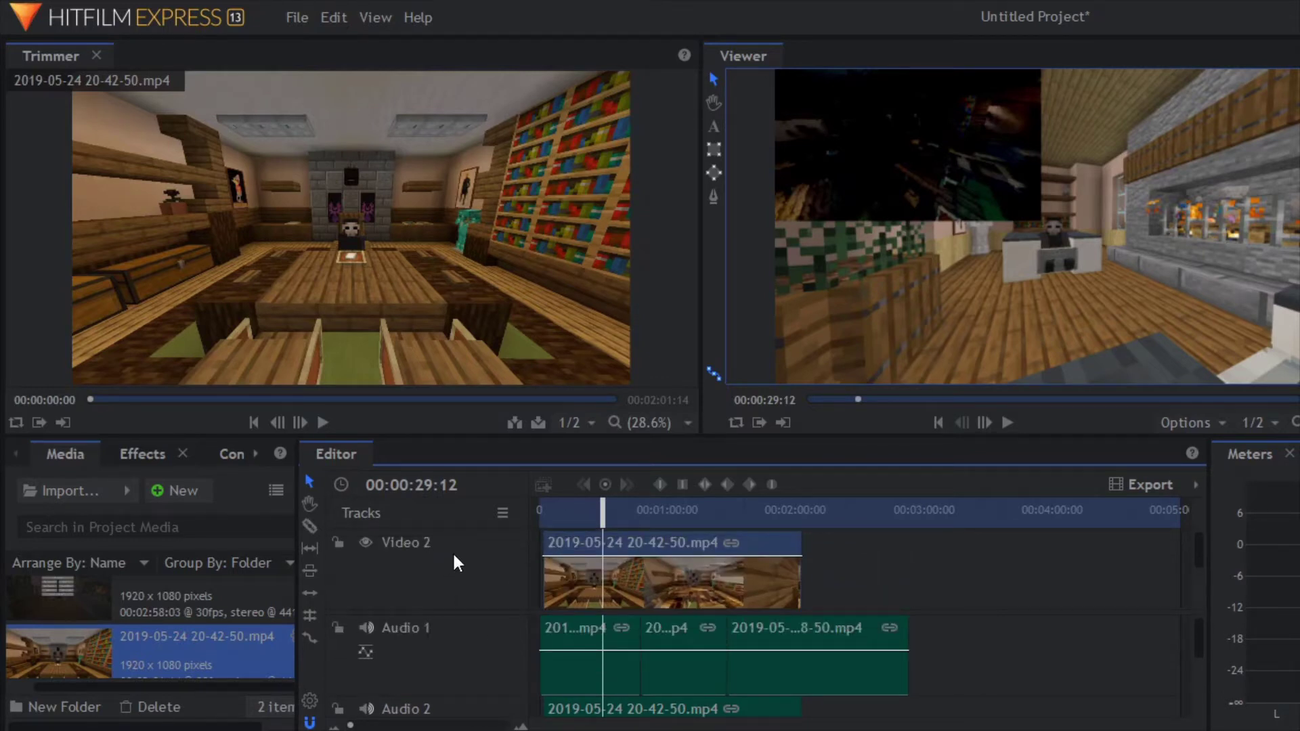
{"action": "scroll", "coordinate": [454, 555], "scroll_direction": "down", "scroll_amount": 1}
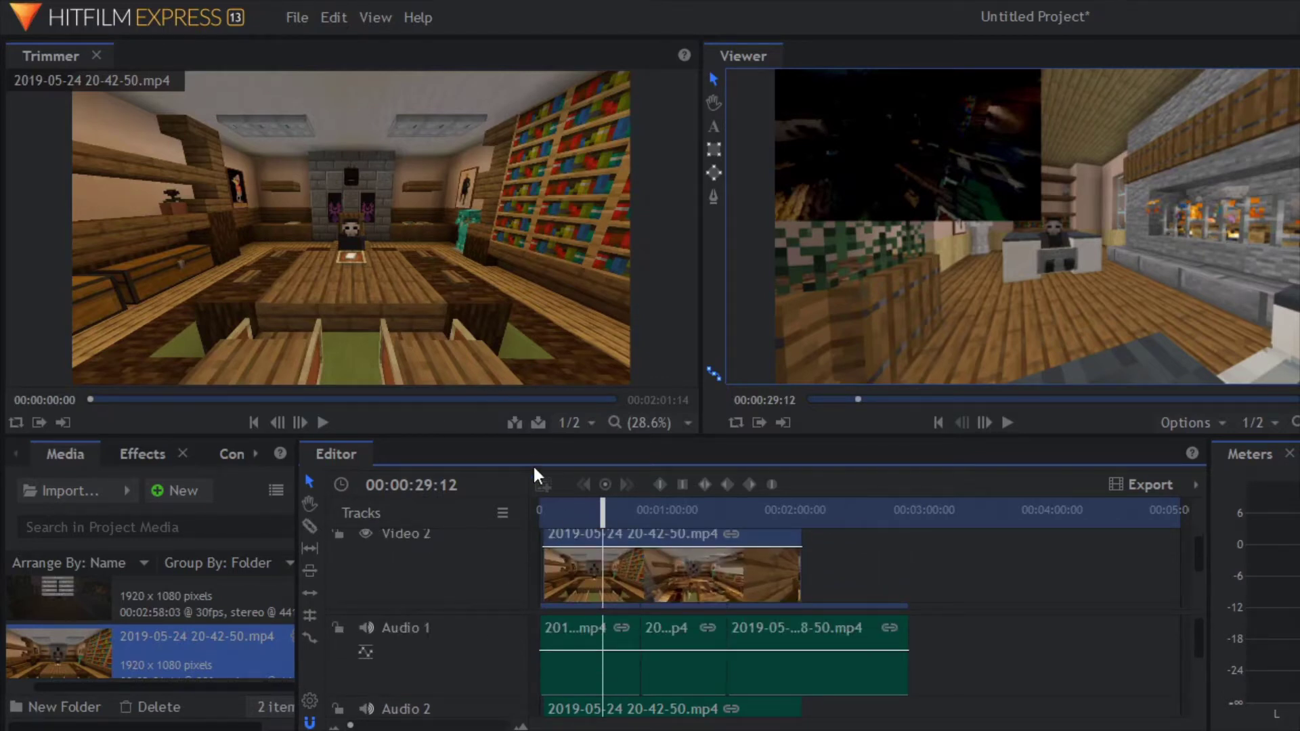
{"action": "scroll", "coordinate": [458, 579], "scroll_direction": "down", "scroll_amount": 2}
{"action": "scroll", "coordinate": [449, 636], "scroll_direction": "down", "scroll_amount": 3}
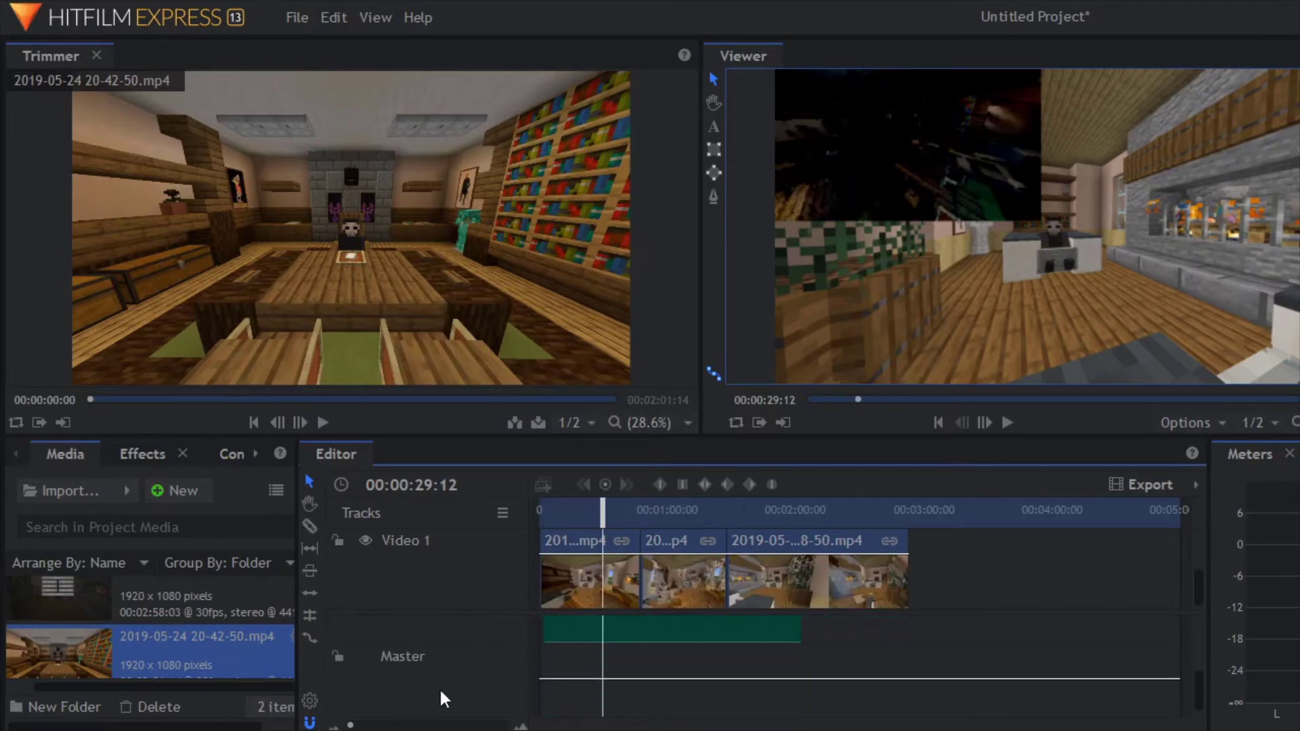
Insert a third audio track below Audio 2 and check the arrangement of the tracks
{"action": "scroll", "coordinate": [441, 685], "scroll_direction": "up", "scroll_amount": 1}
{"action": "scroll", "coordinate": [491, 668], "scroll_direction": "down", "scroll_amount": 1}
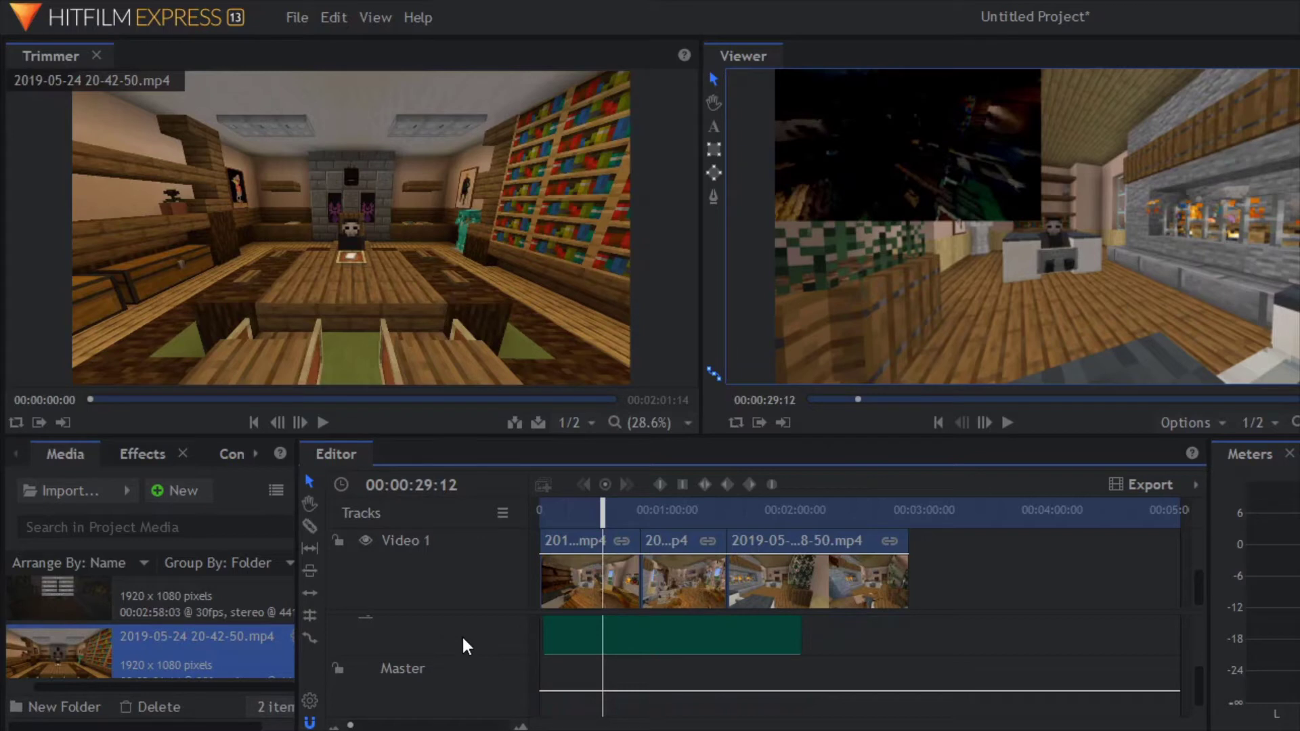
{"action": "right_click", "coordinate": [462, 635]}
{"action": "left_click", "coordinate": [482, 650]}
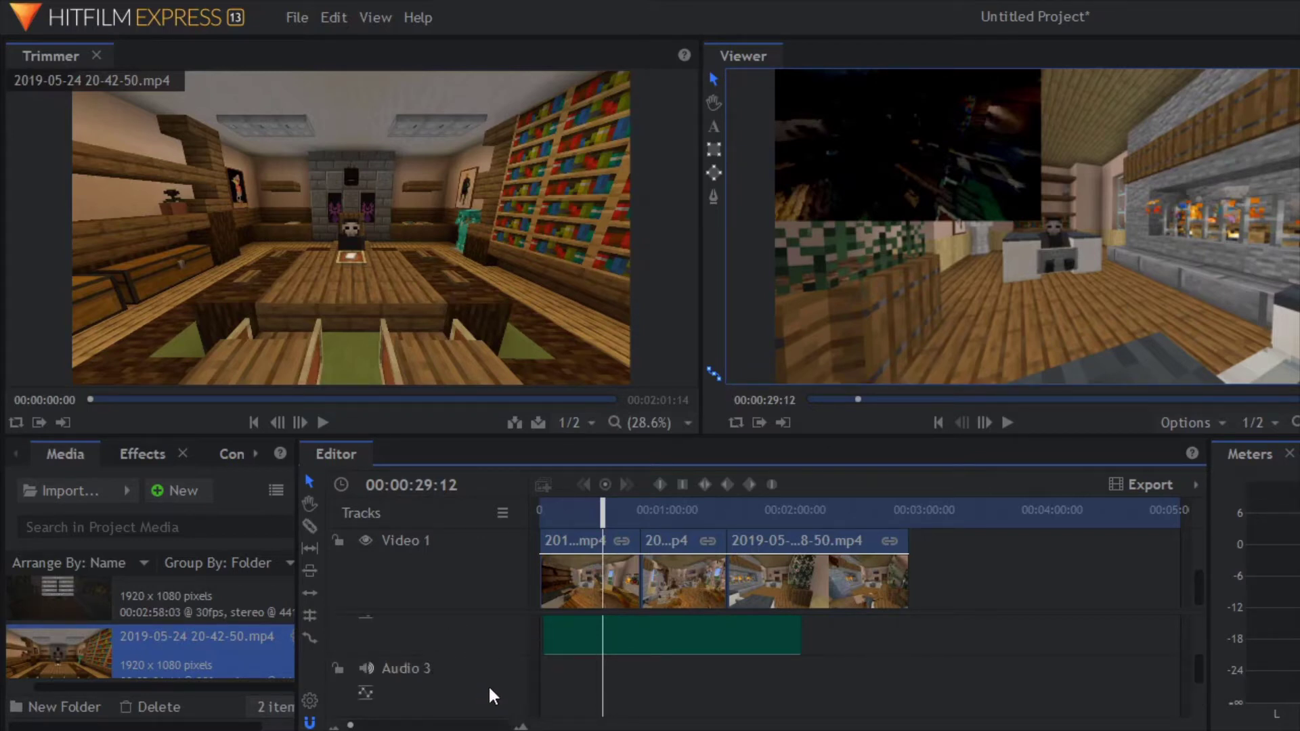
{"action": "scroll", "coordinate": [466, 677], "scroll_direction": "up", "scroll_amount": 3}
{"action": "scroll", "coordinate": [489, 558], "scroll_direction": "up", "scroll_amount": 2}
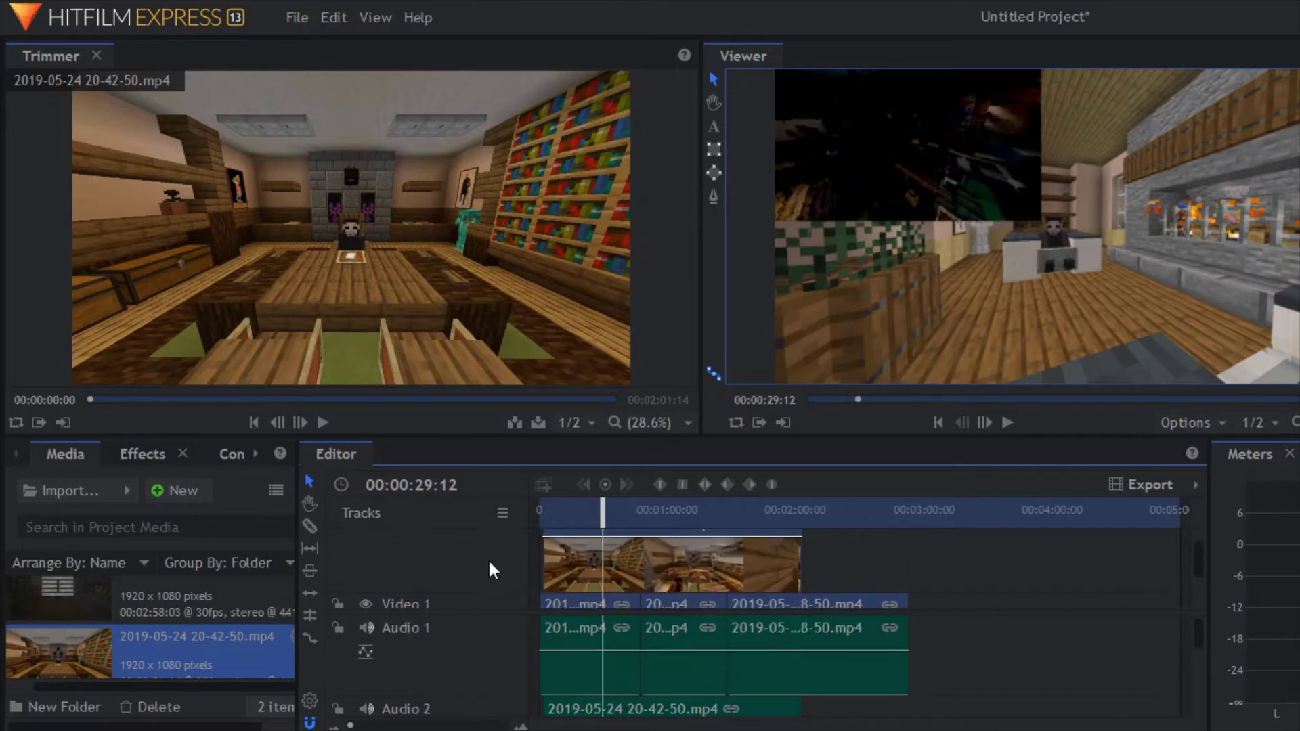
{"action": "scroll", "coordinate": [489, 562], "scroll_direction": "down", "scroll_amount": 2}
{"action": "scroll", "coordinate": [476, 653], "scroll_direction": "down", "scroll_amount": 3}
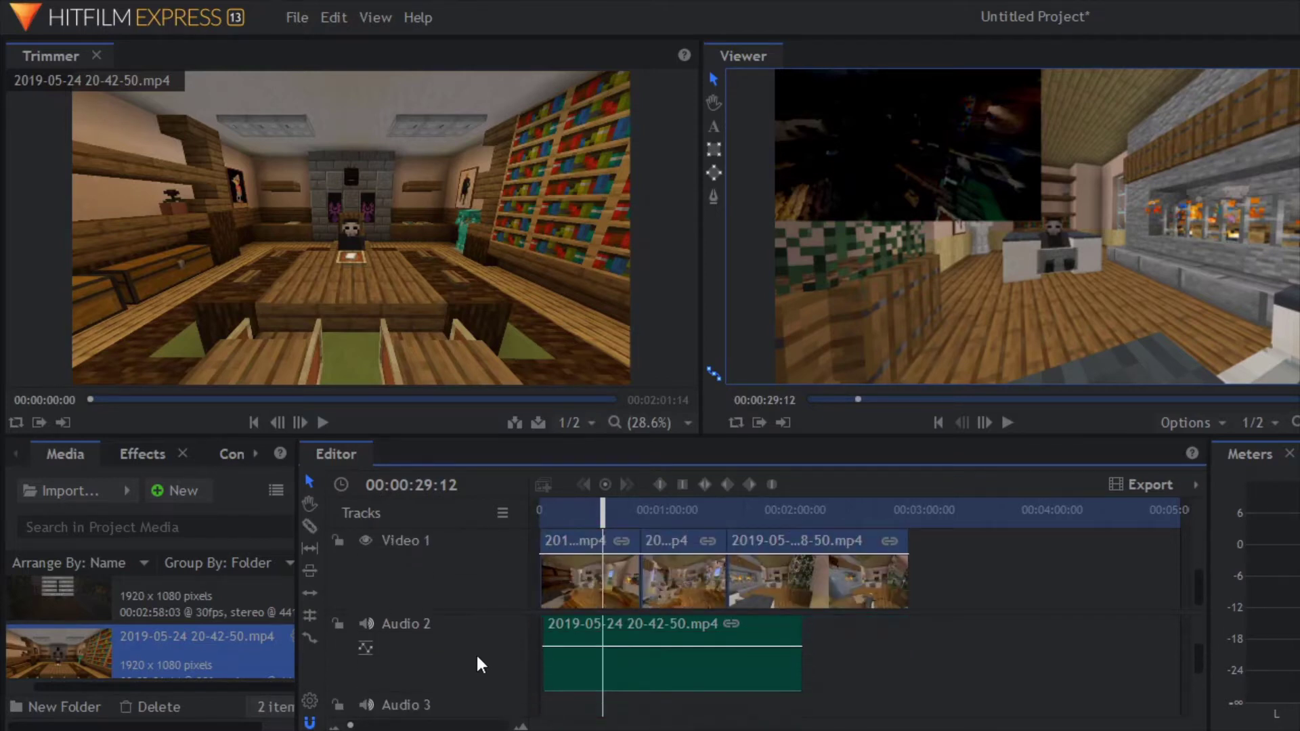
Import the Different Heaven - Nekozilla MP3 from the Music subfolder and place it at the start of Audio 3
{"action": "left_click", "coordinate": [125, 489]}
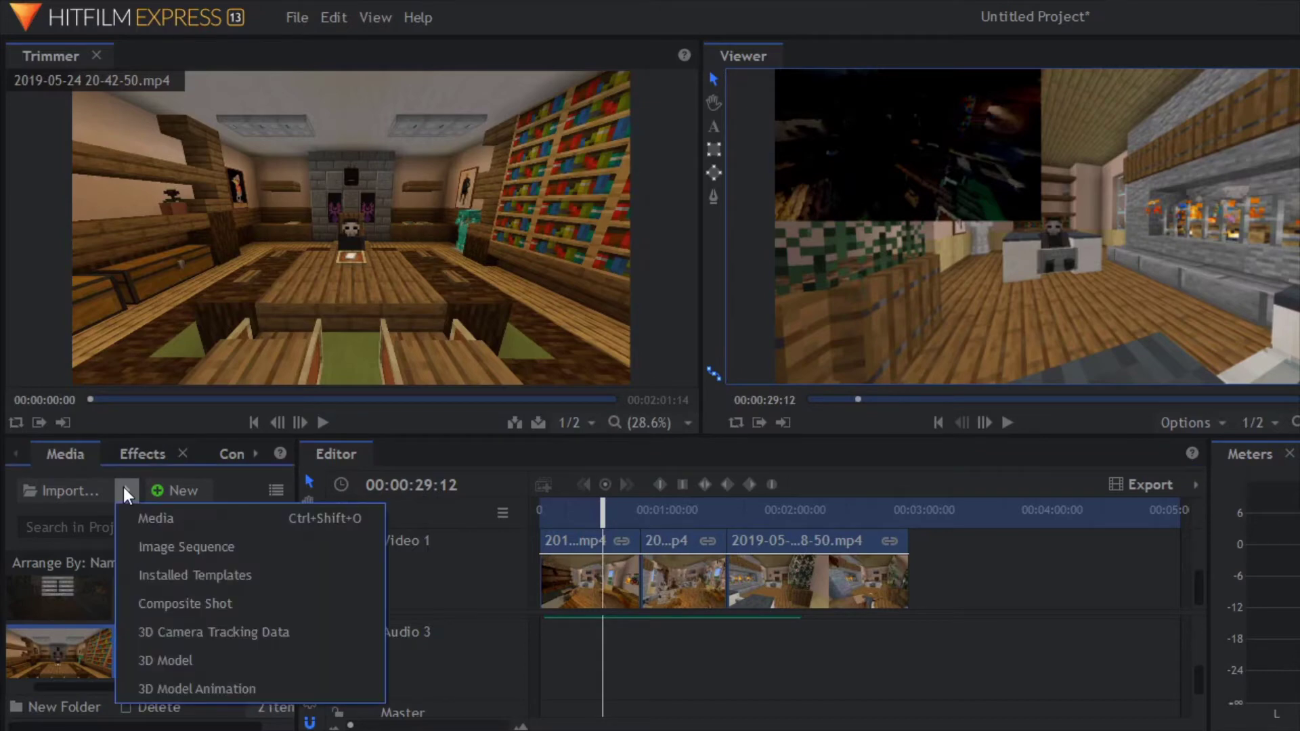
{"action": "left_click", "coordinate": [152, 520]}
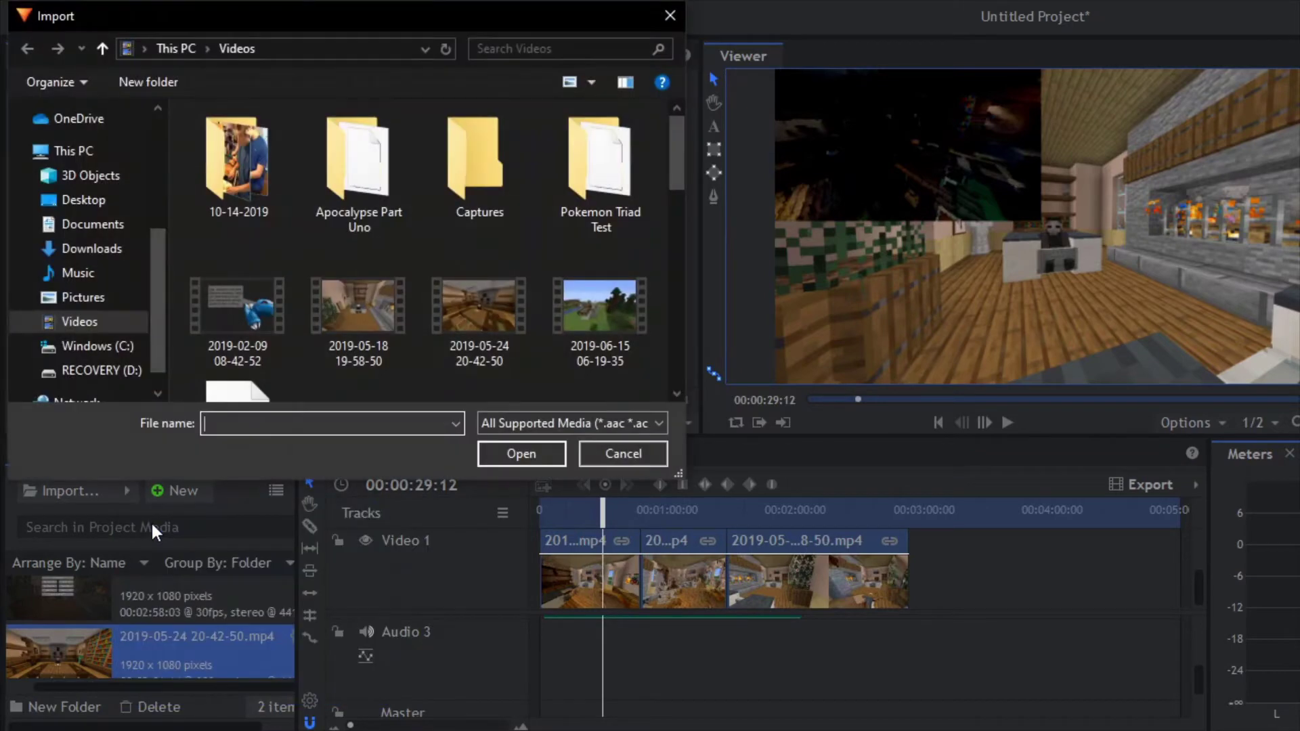
{"action": "left_click", "coordinate": [81, 272]}
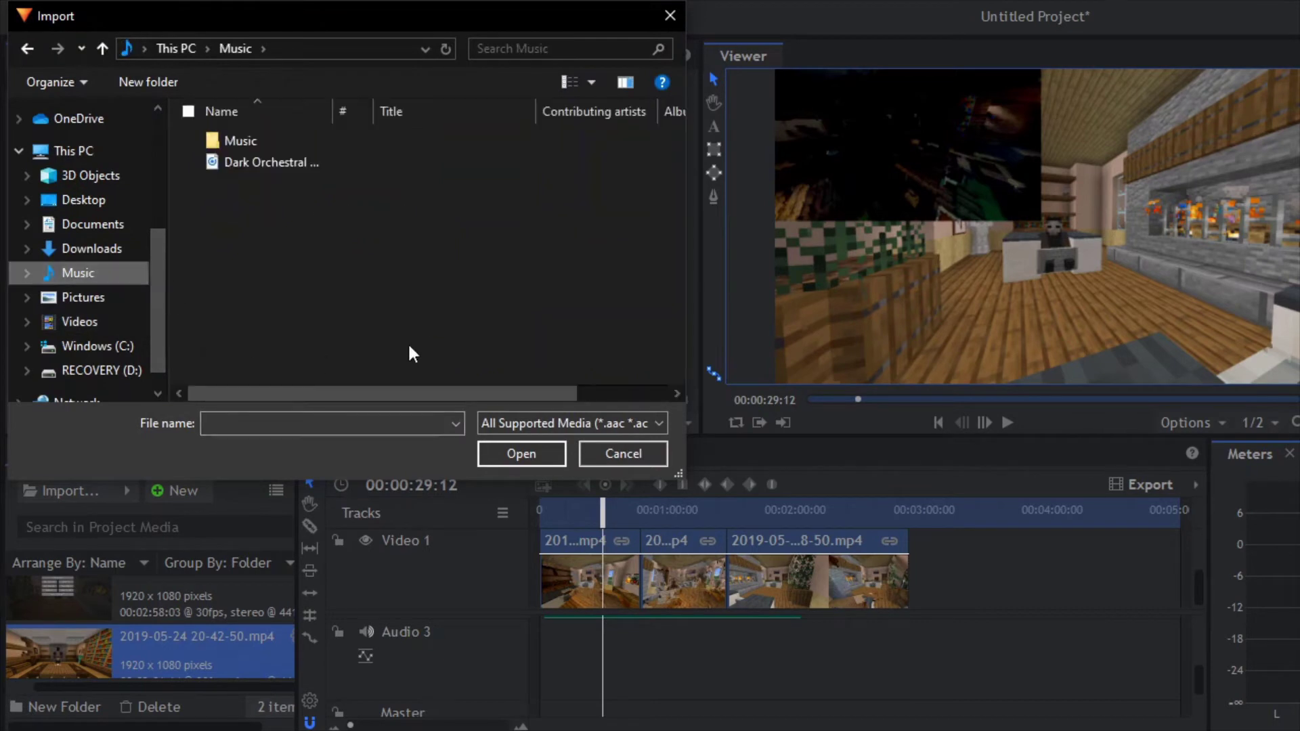
{"action": "double_click", "coordinate": [250, 139]}
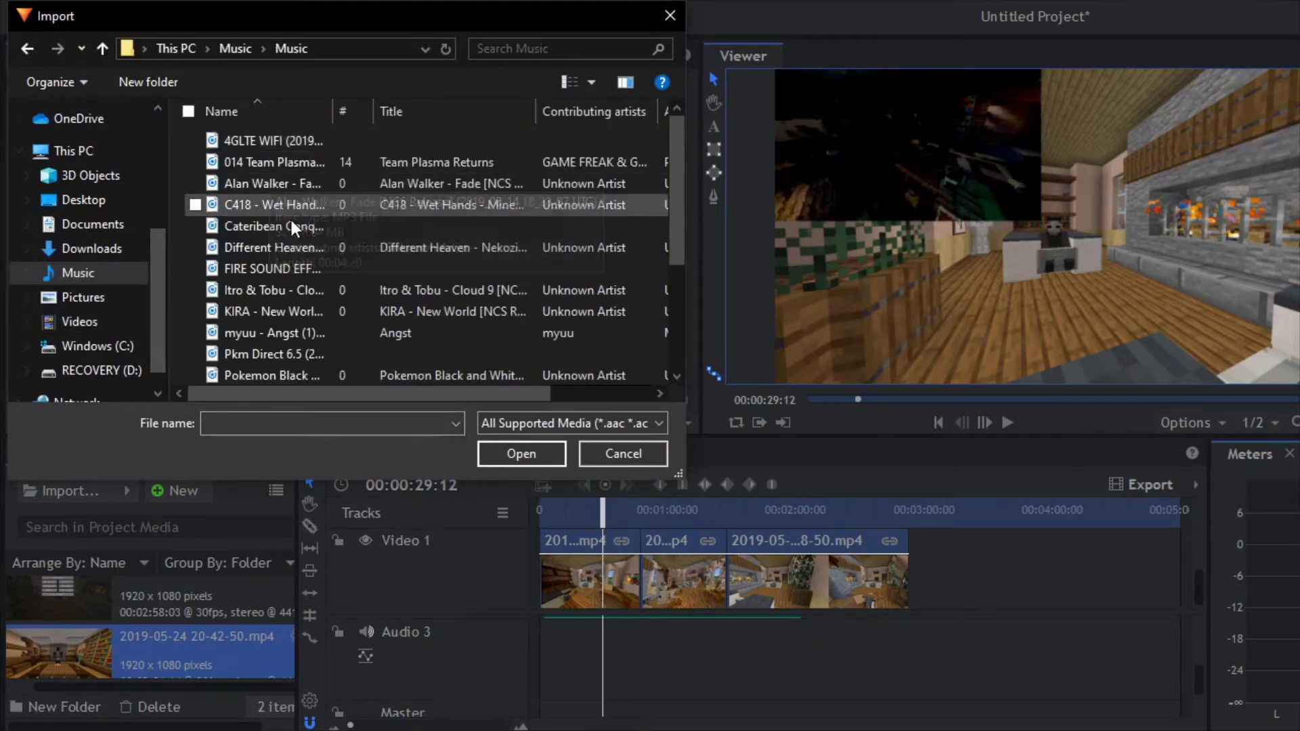
{"action": "left_click", "coordinate": [279, 255]}
{"action": "left_click", "coordinate": [487, 460]}
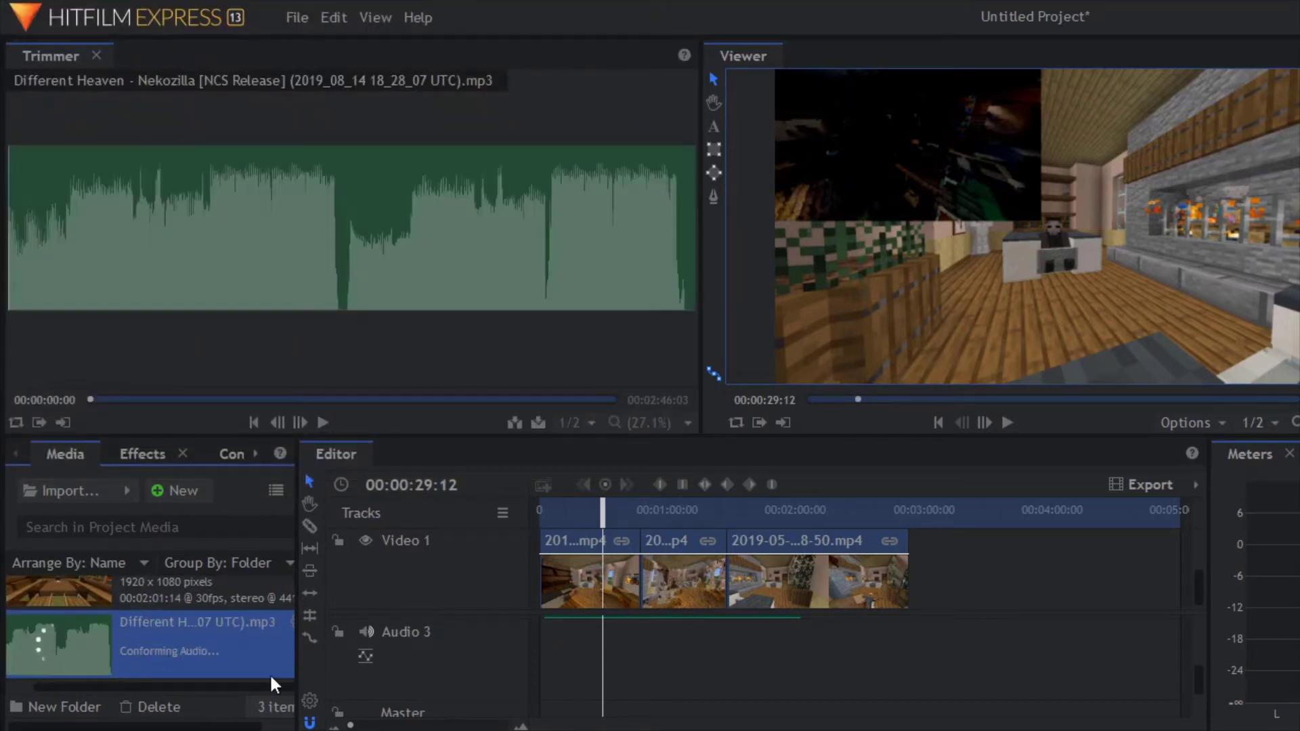
{"action": "left_click_drag", "start_coordinate": [82, 647], "coordinate": [537, 667]}
{"action": "left_click", "coordinate": [991, 657]}
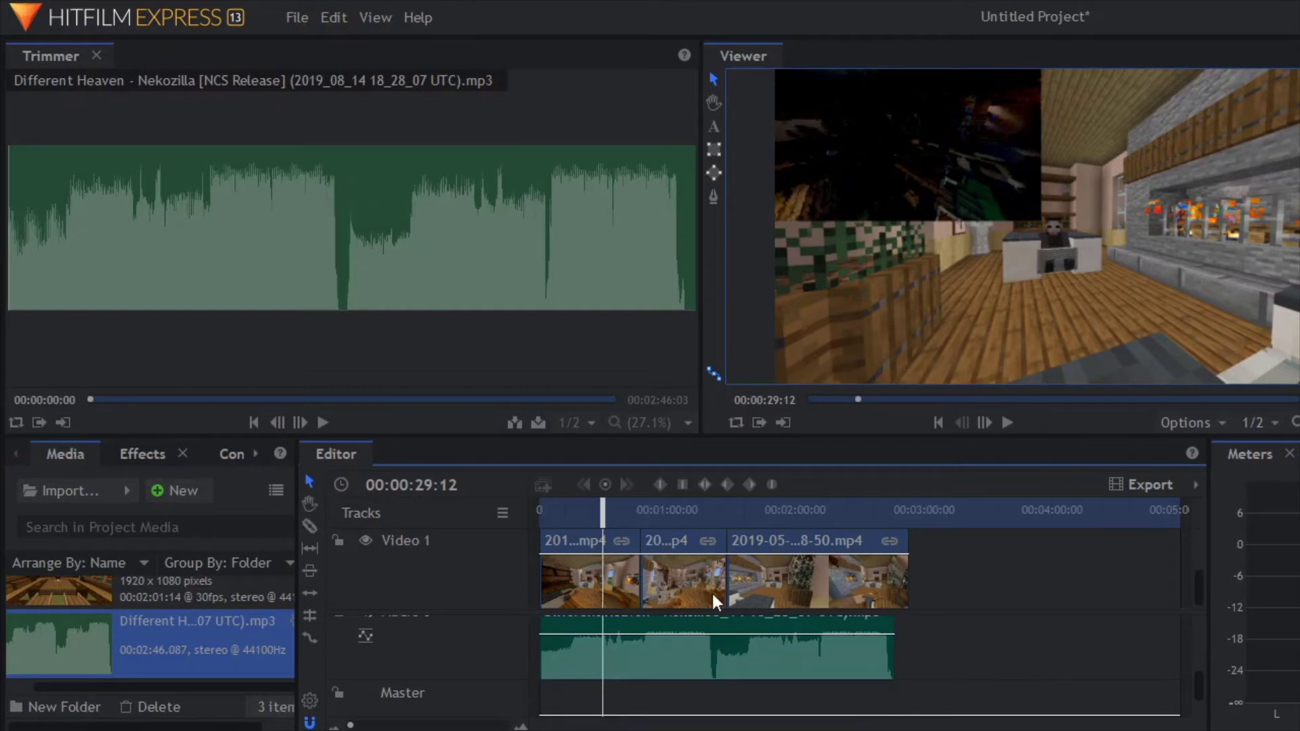
Try the music clip's level on Audio 3 at -60.00 and 12.00, and leave it moderately reduced
{"action": "left_click_drag", "start_coordinate": [603, 522], "coordinate": [595, 522]}
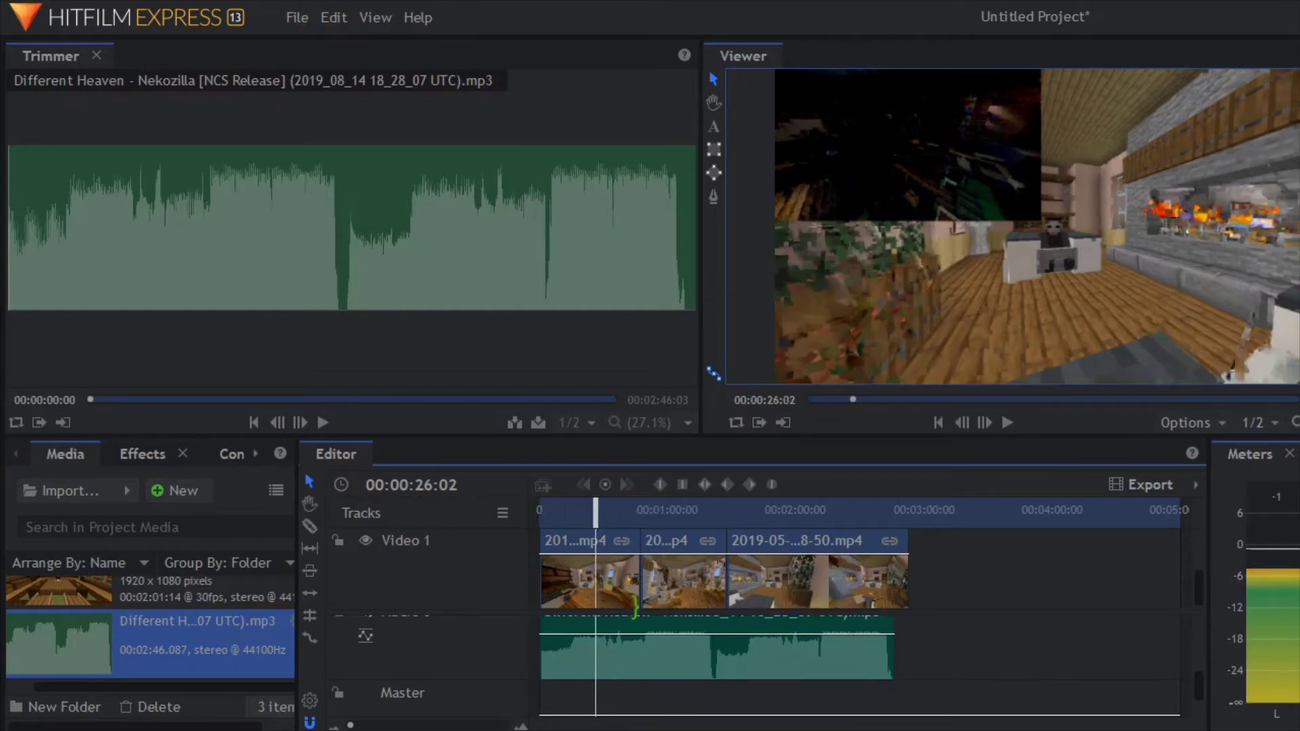
{"action": "left_click_drag", "start_coordinate": [630, 634], "coordinate": [629, 647]}
{"action": "scroll", "coordinate": [731, 664], "scroll_direction": "up", "scroll_amount": 1}
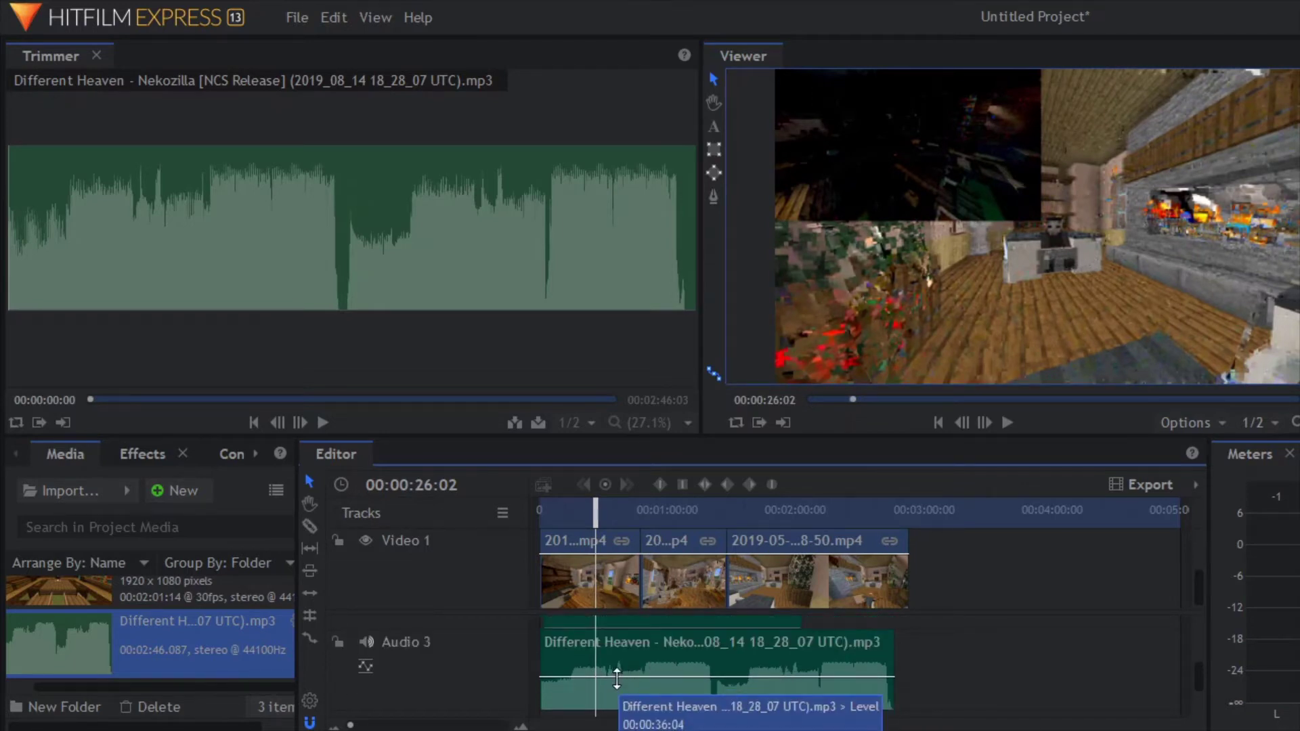
{"action": "left_click_drag", "start_coordinate": [617, 679], "coordinate": [611, 725]}
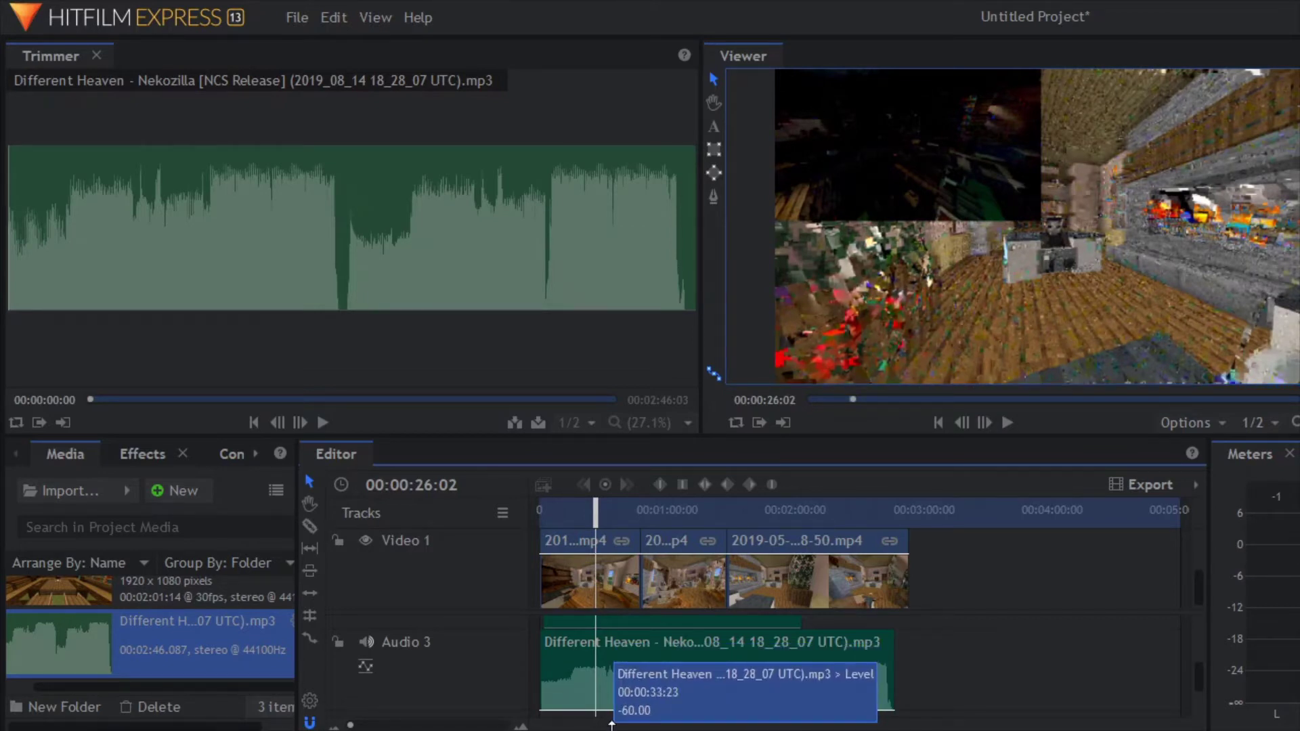
{"action": "left_click_drag", "start_coordinate": [611, 724], "coordinate": [599, 636]}
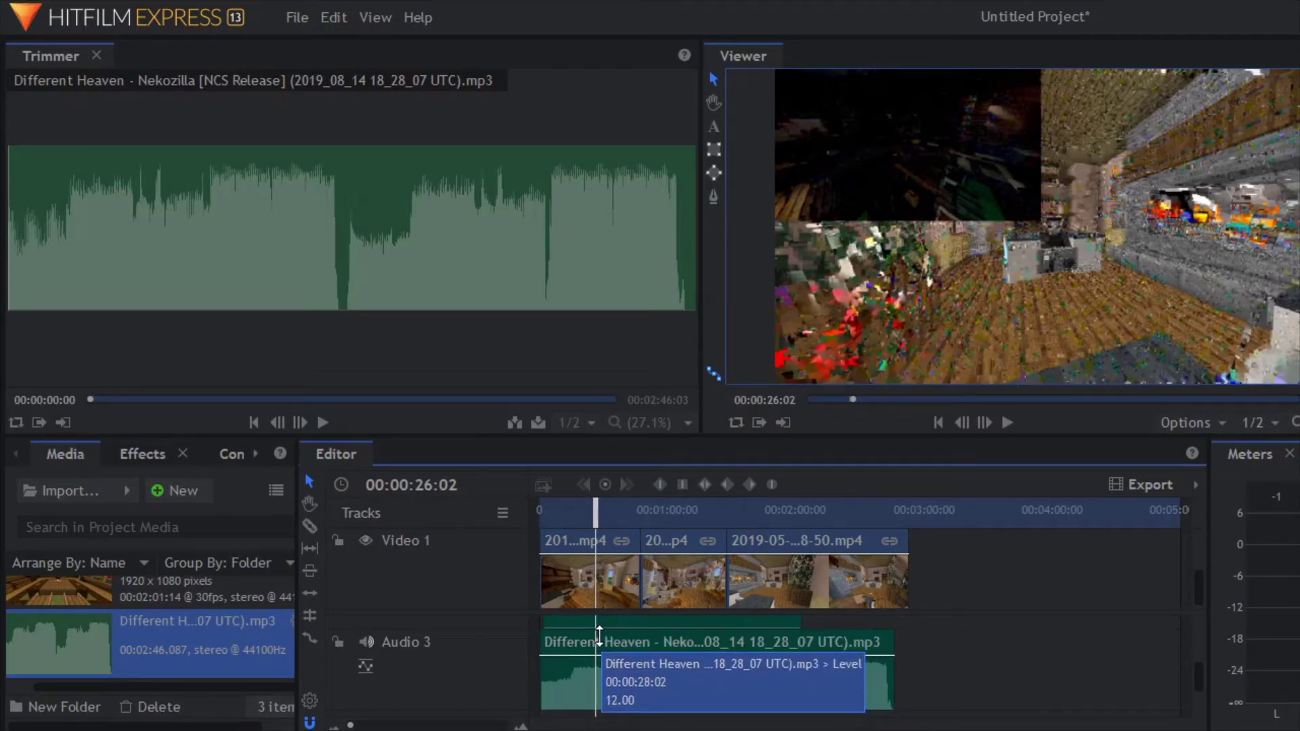
{"action": "left_click_drag", "start_coordinate": [599, 636], "coordinate": [605, 677]}
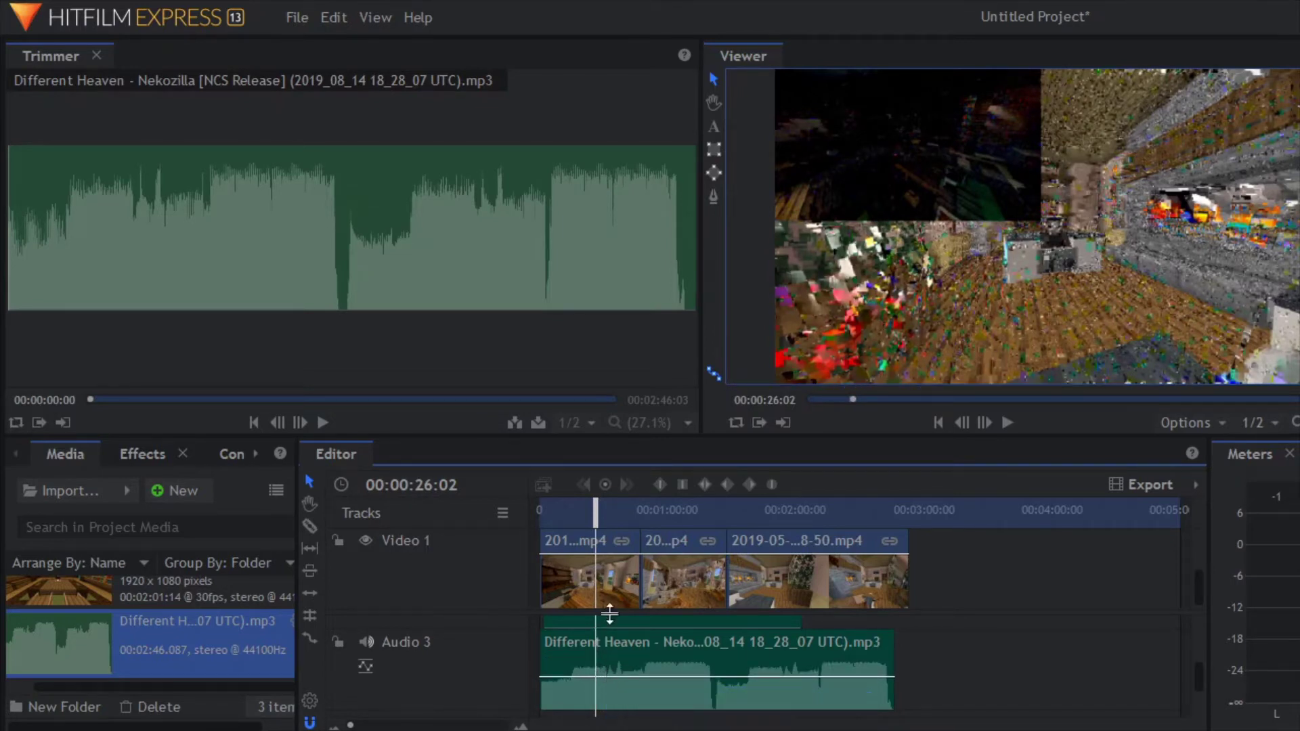
Preview the video with the background music from 00:00:00:00 and stop playback at 00:00:15:25
{"action": "left_click_drag", "start_coordinate": [600, 519], "coordinate": [496, 534]}
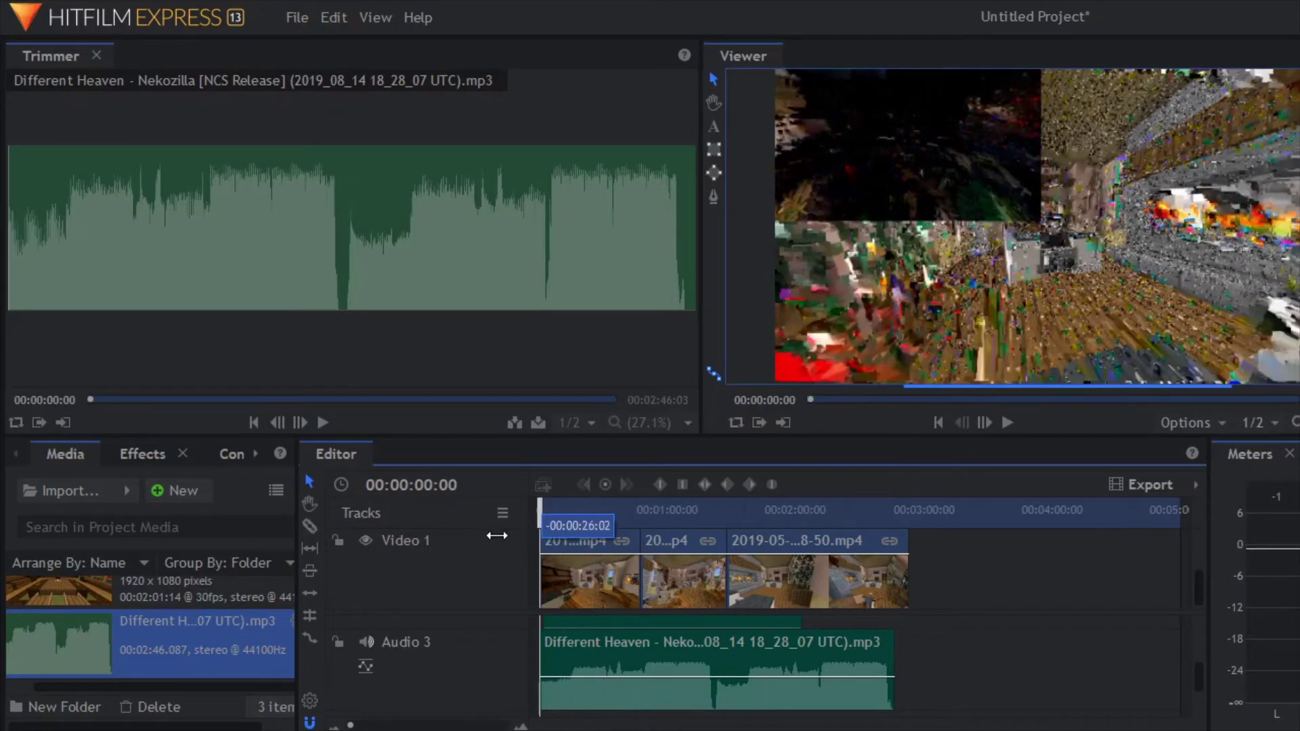
{"action": "key", "text": "space"}
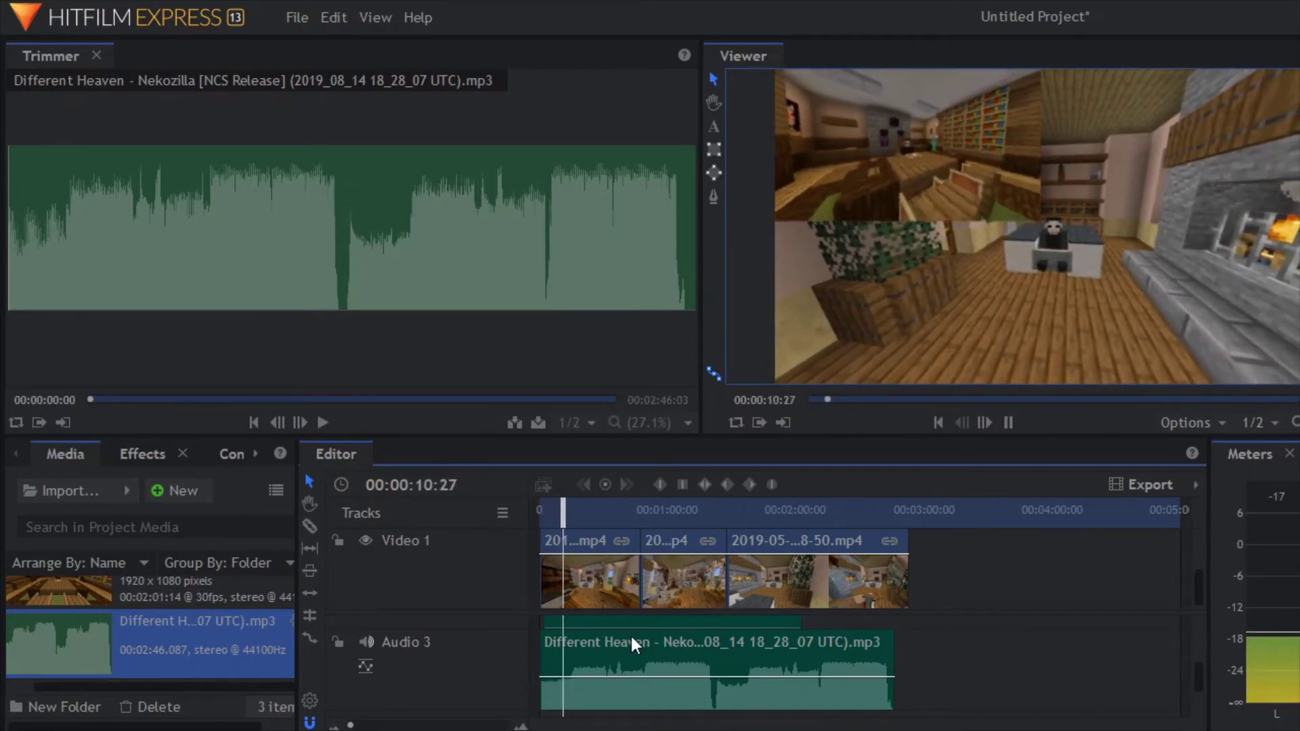
{"action": "scroll", "coordinate": [632, 664], "scroll_direction": "up", "scroll_amount": 4}
{"action": "scroll", "coordinate": [903, 660], "scroll_direction": "up", "scroll_amount": 2}
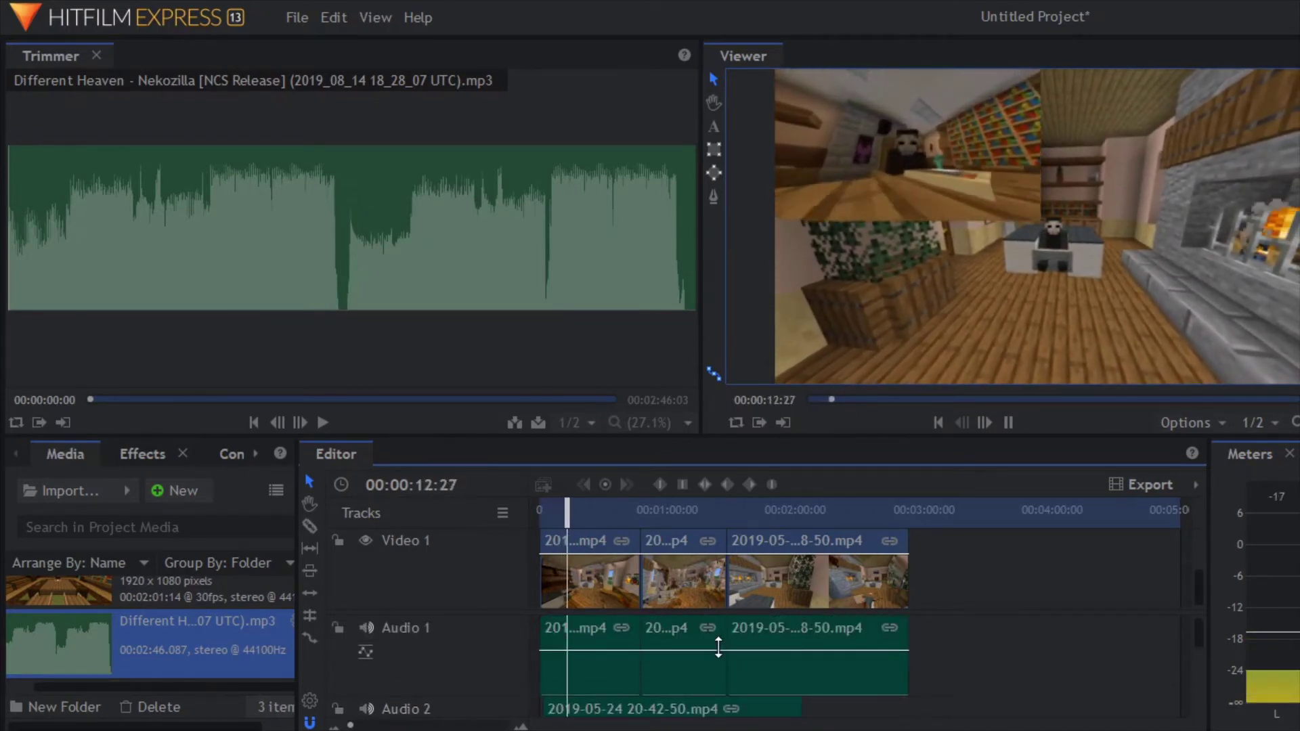
{"action": "scroll", "coordinate": [1176, 554], "scroll_direction": "up", "scroll_amount": 3}
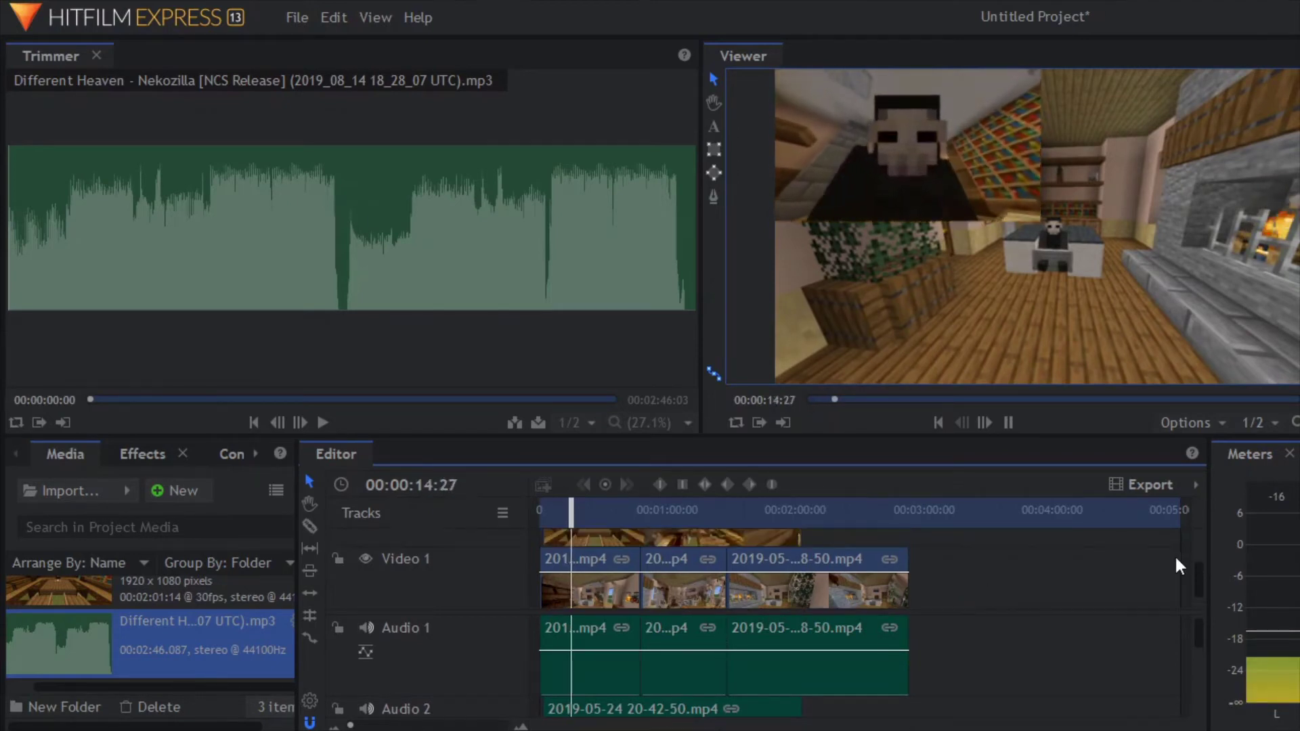
{"action": "key", "text": "space"}
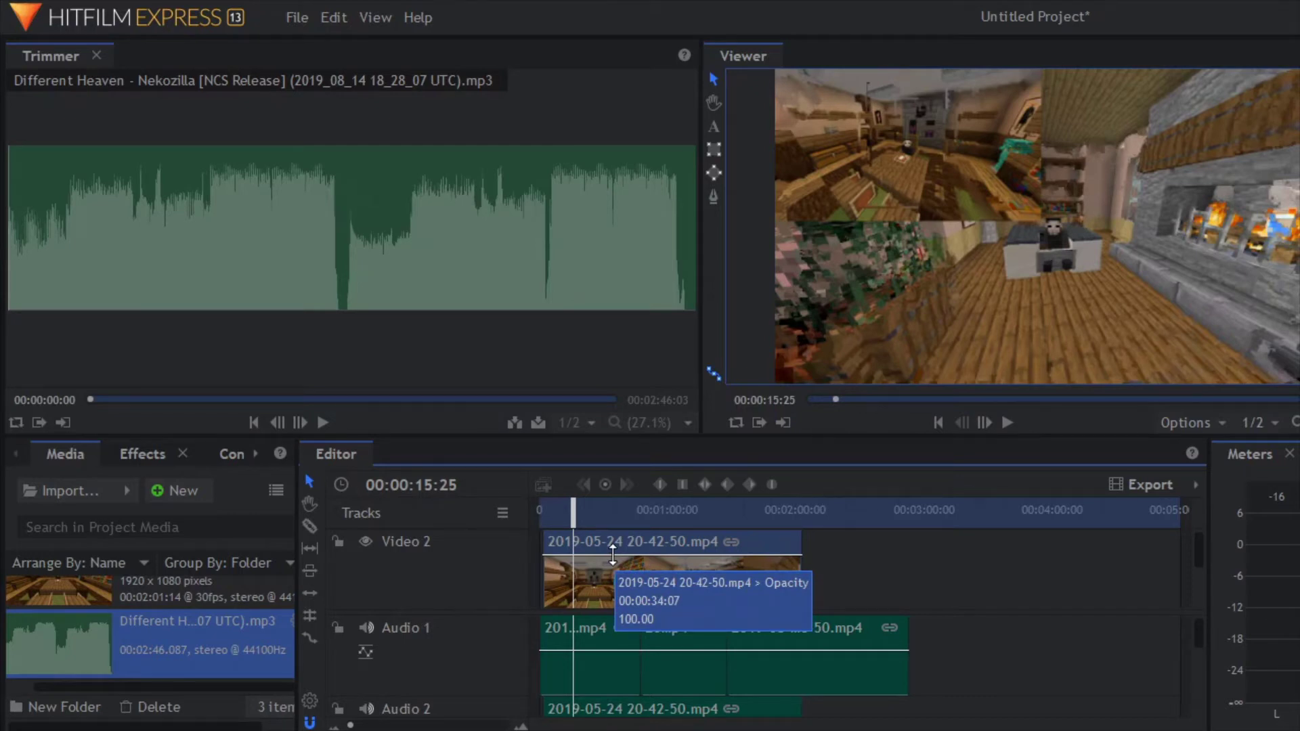
Try making the Video 2 clip fully transparent with its opacity line, restore full opacity, and briefly play it back
{"action": "left_click_drag", "start_coordinate": [612, 555], "coordinate": [581, 646]}
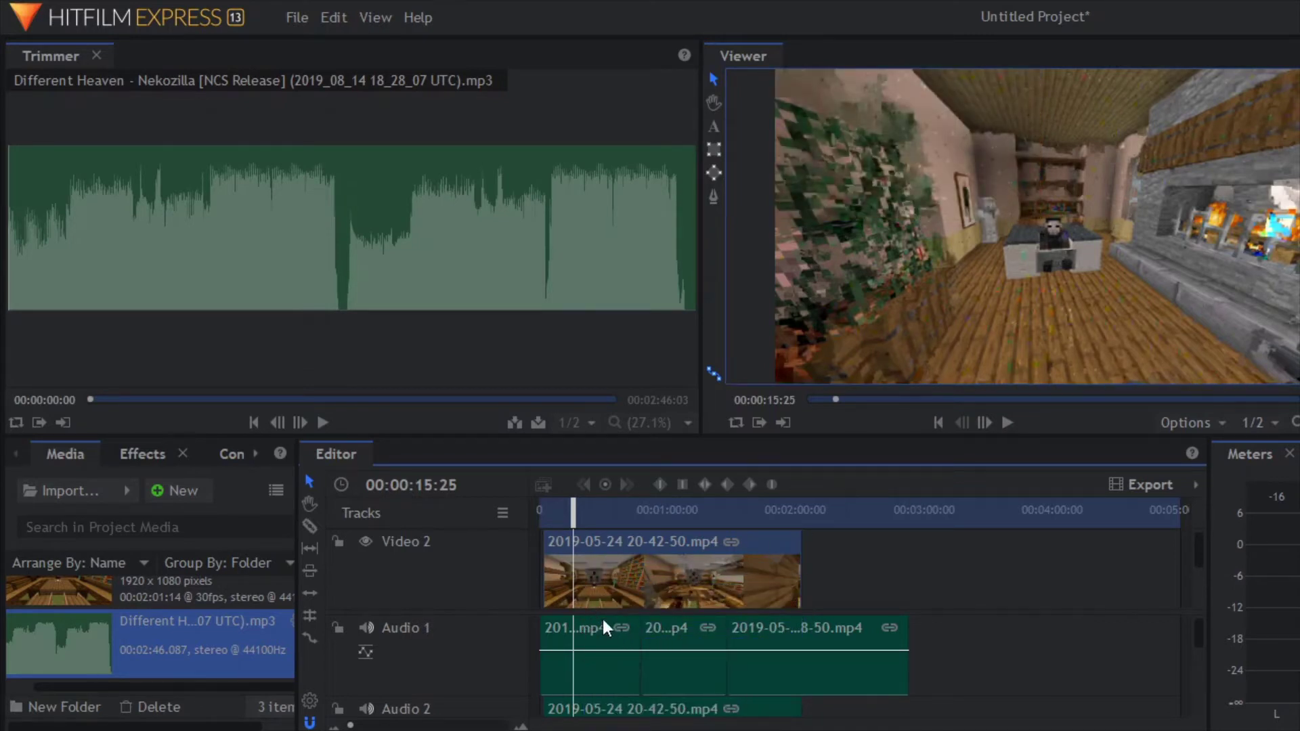
{"action": "left_click_drag", "start_coordinate": [602, 609], "coordinate": [609, 532]}
{"action": "key", "text": "space"}
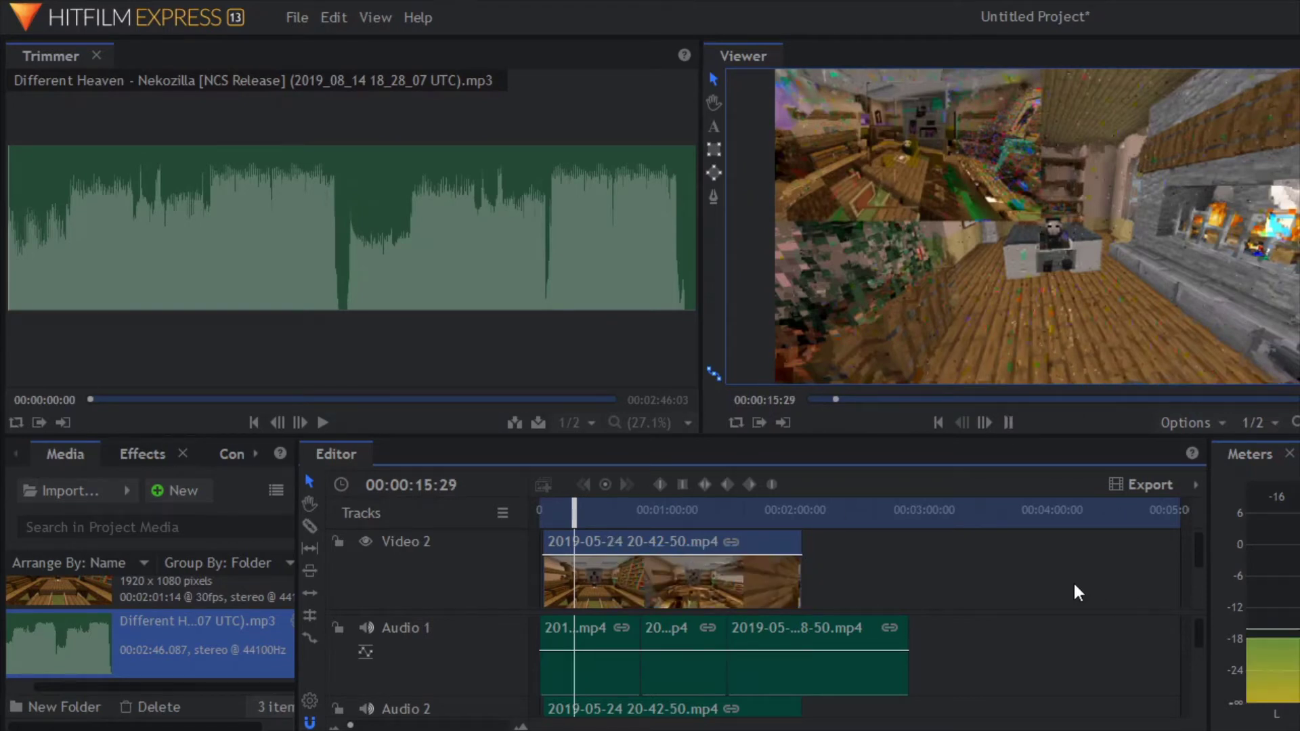
{"action": "key", "text": "space"}
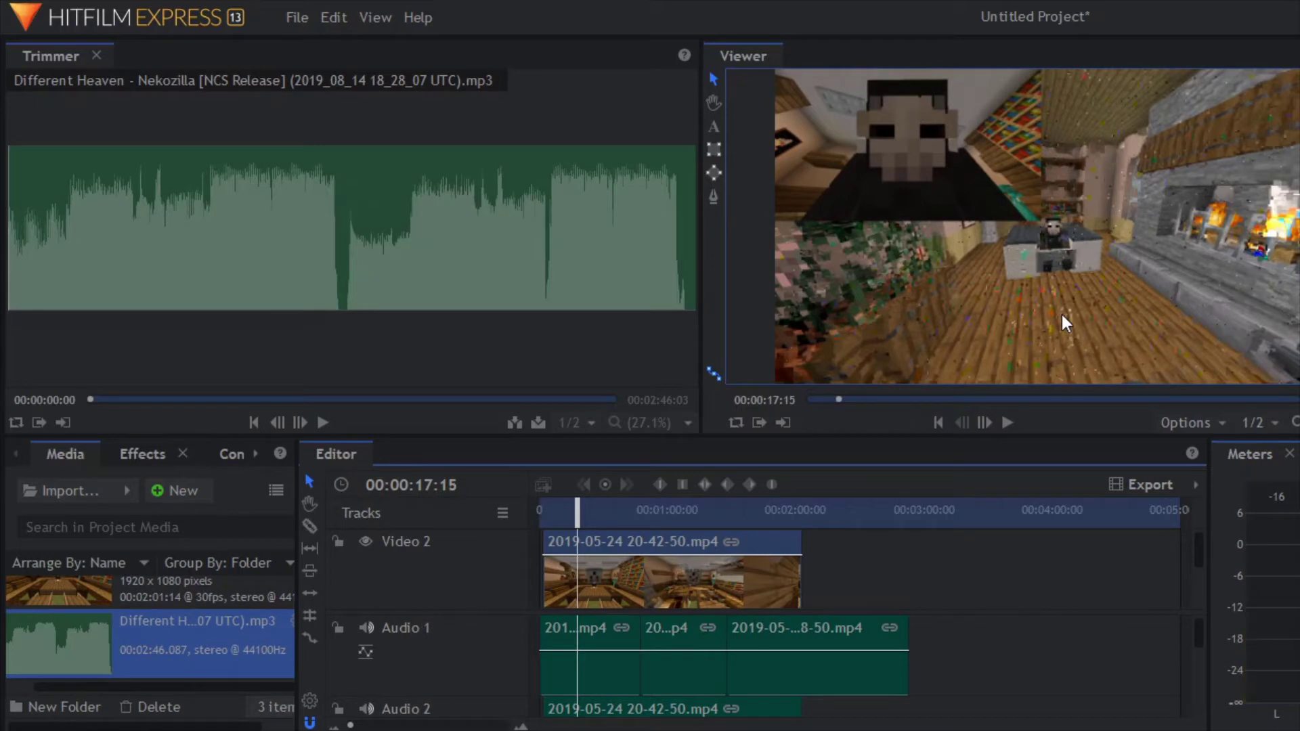
{"action": "scroll", "coordinate": [1002, 591], "scroll_direction": "down", "scroll_amount": 1}
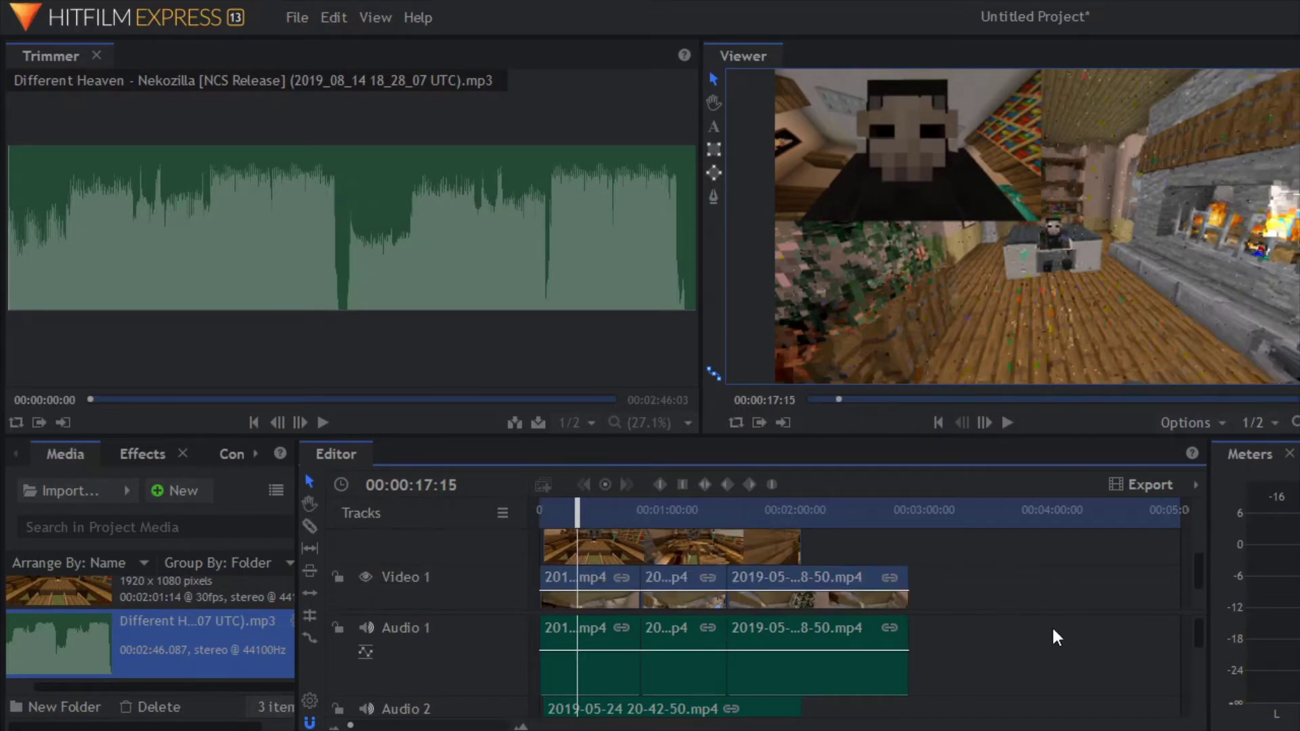
{"action": "scroll", "coordinate": [968, 665], "scroll_direction": "down", "scroll_amount": 1}
{"action": "scroll", "coordinate": [968, 665], "scroll_direction": "up", "scroll_amount": 1}
{"action": "scroll", "coordinate": [725, 582], "scroll_direction": "up", "scroll_amount": 1}
{"action": "scroll", "coordinate": [761, 578], "scroll_direction": "up", "scroll_amount": 1}
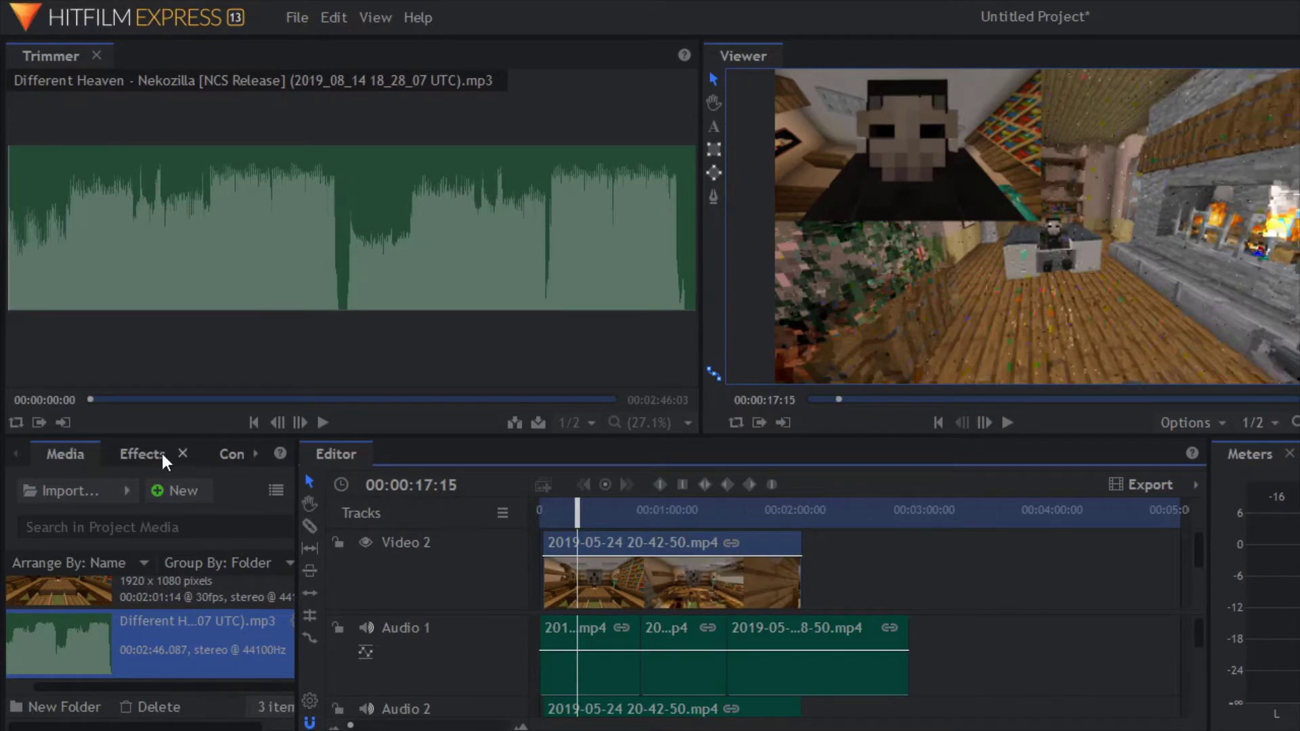
Open the effects library and locate the audio and video transition categories
{"action": "left_click", "coordinate": [142, 455]}
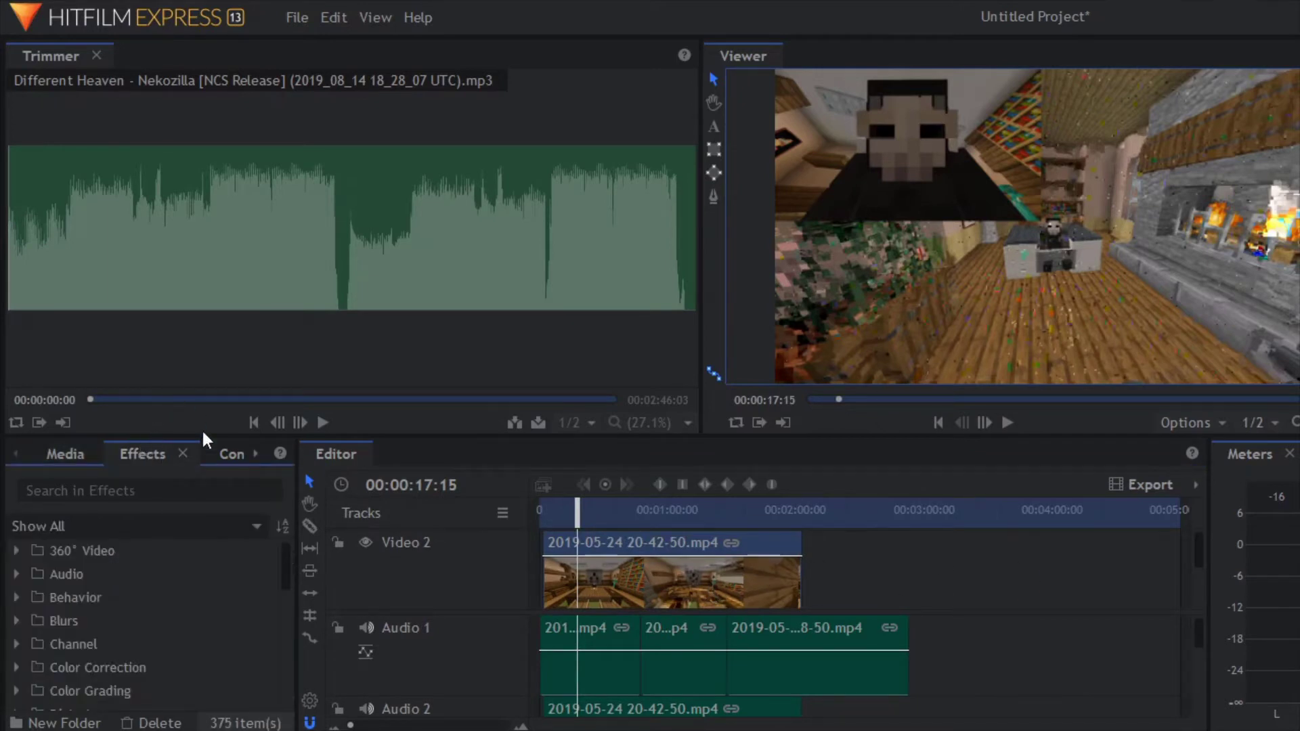
{"action": "scroll", "coordinate": [121, 606], "scroll_direction": "down", "scroll_amount": 5}
{"action": "scroll", "coordinate": [124, 606], "scroll_direction": "down", "scroll_amount": 1}
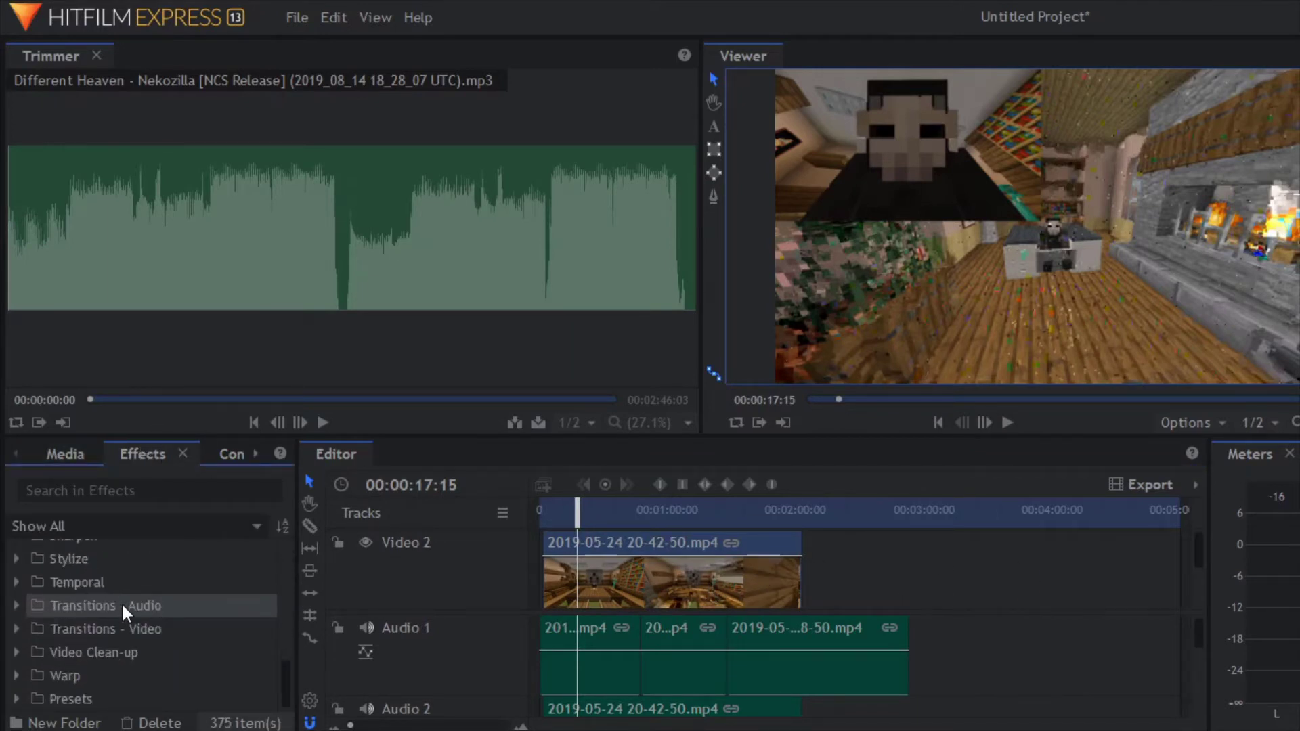
Slice the music clip on Audio 3 just before its end and remove the short leftover piece
{"action": "scroll", "coordinate": [1013, 656], "scroll_direction": "down", "scroll_amount": 4}
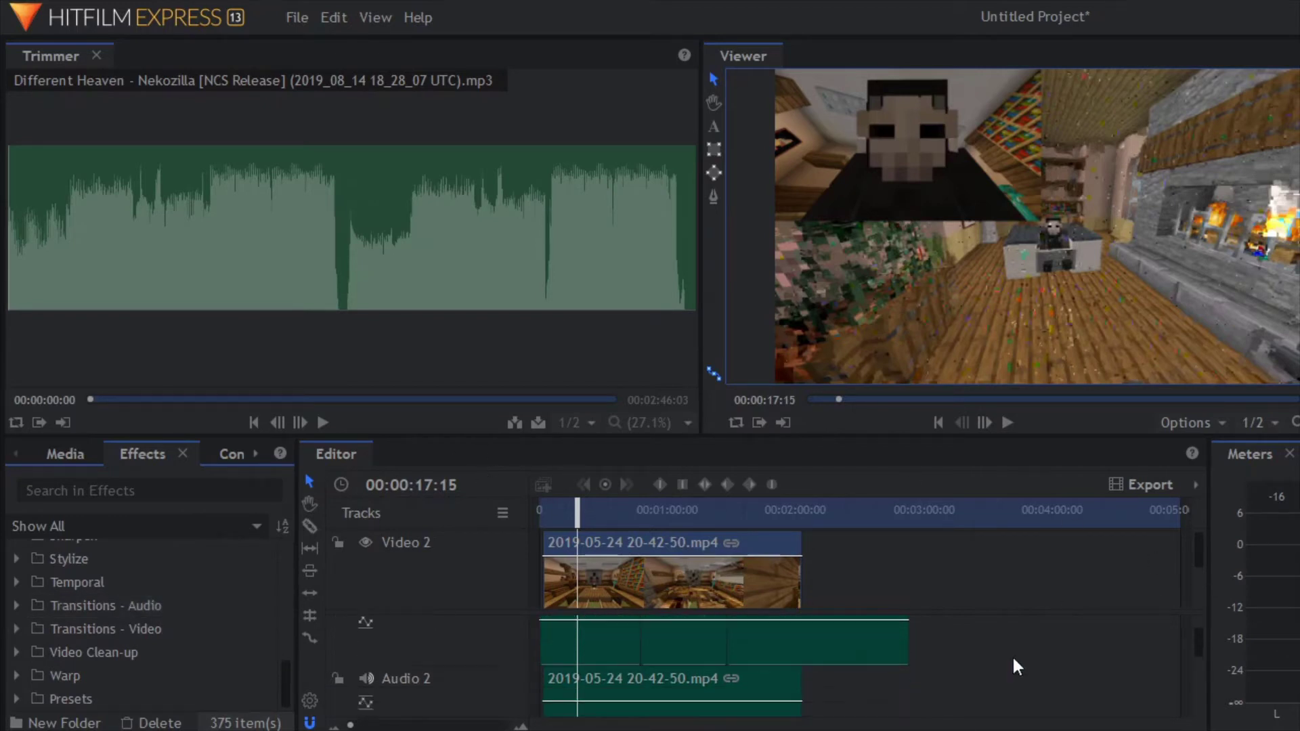
{"action": "scroll", "coordinate": [921, 632], "scroll_direction": "up", "scroll_amount": 1}
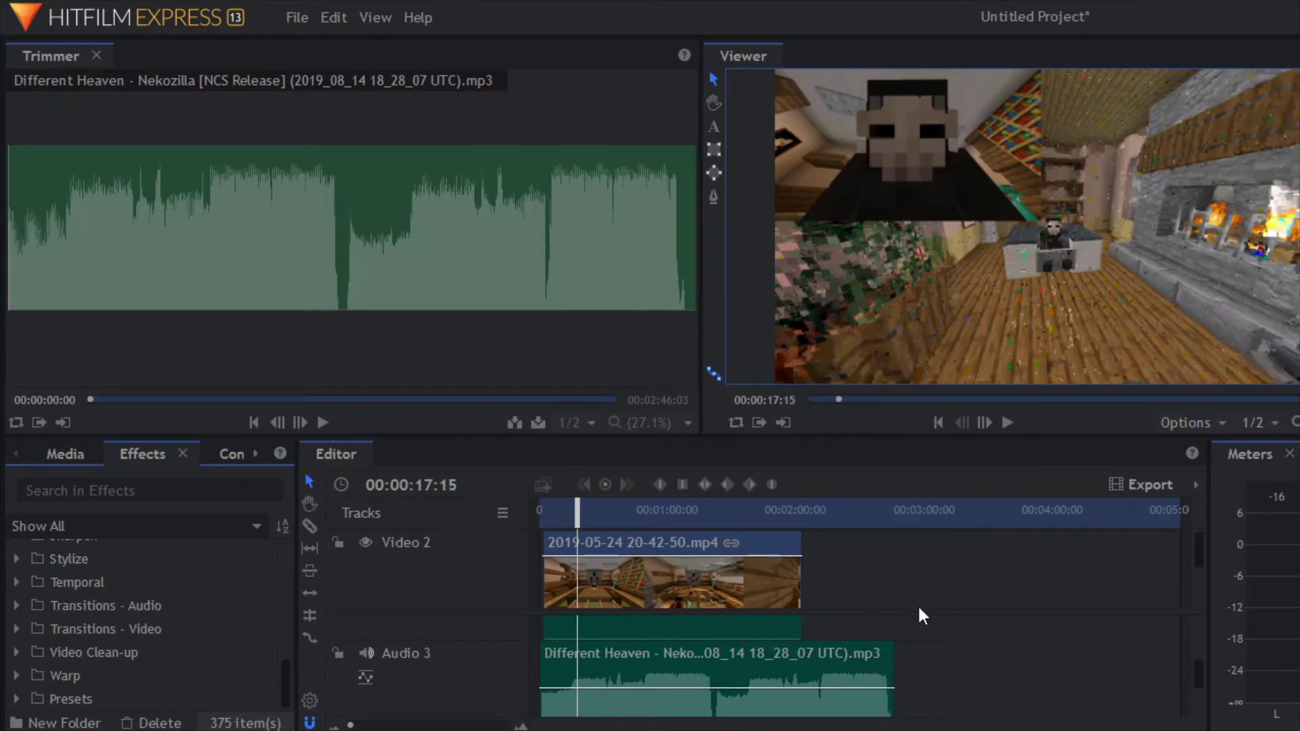
{"action": "key", "text": "c"}
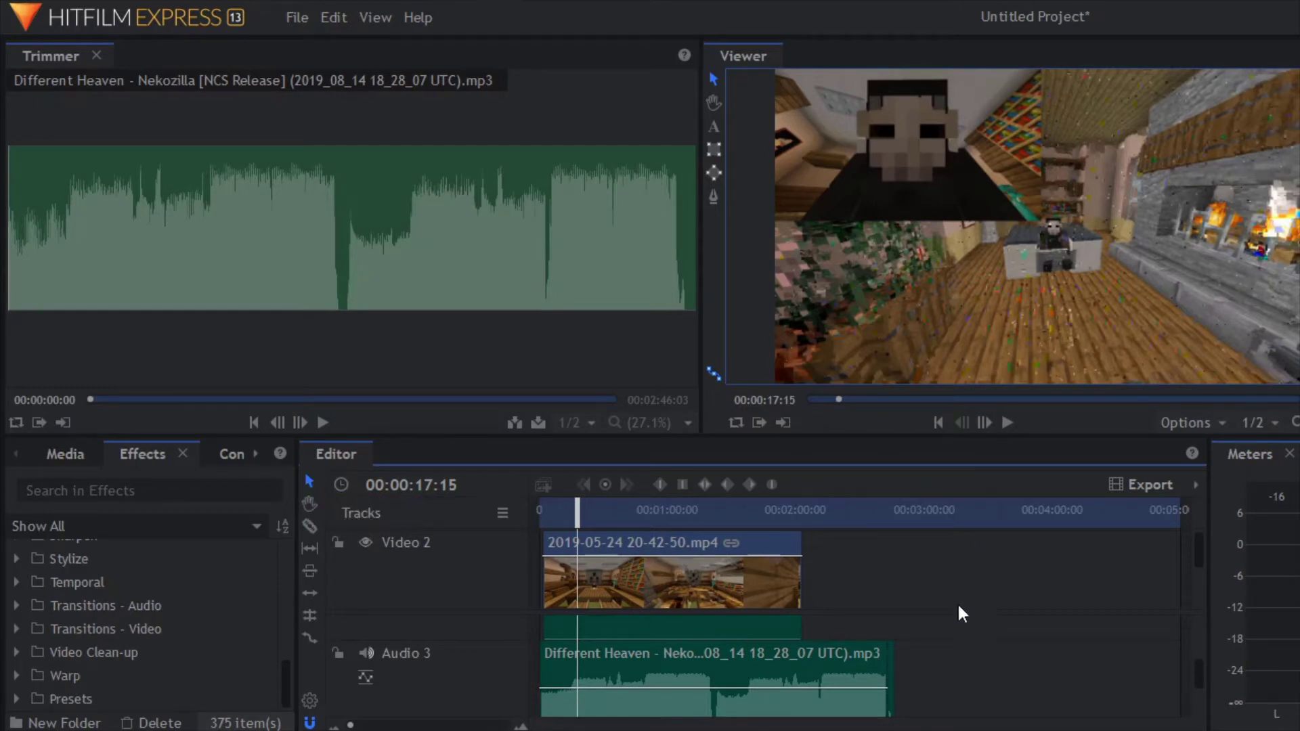
{"action": "right_click", "coordinate": [887, 668]}
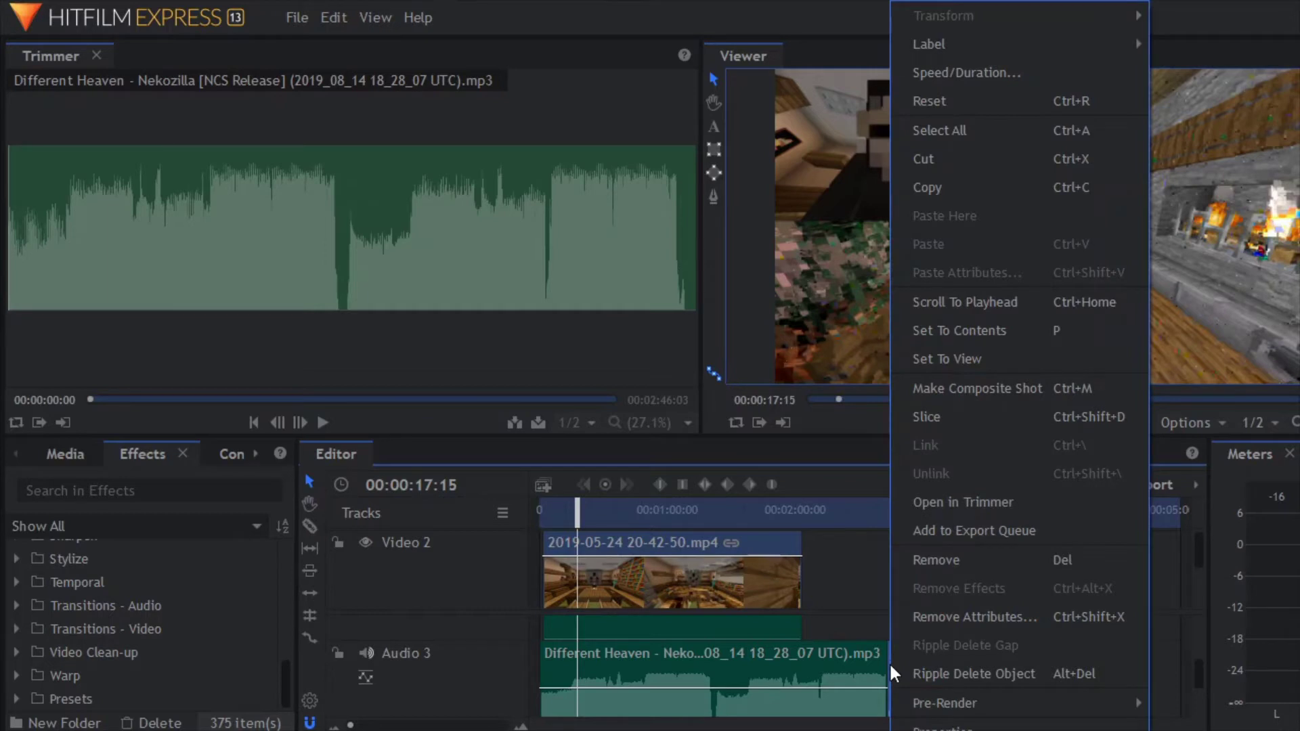
{"action": "left_click", "coordinate": [944, 561]}
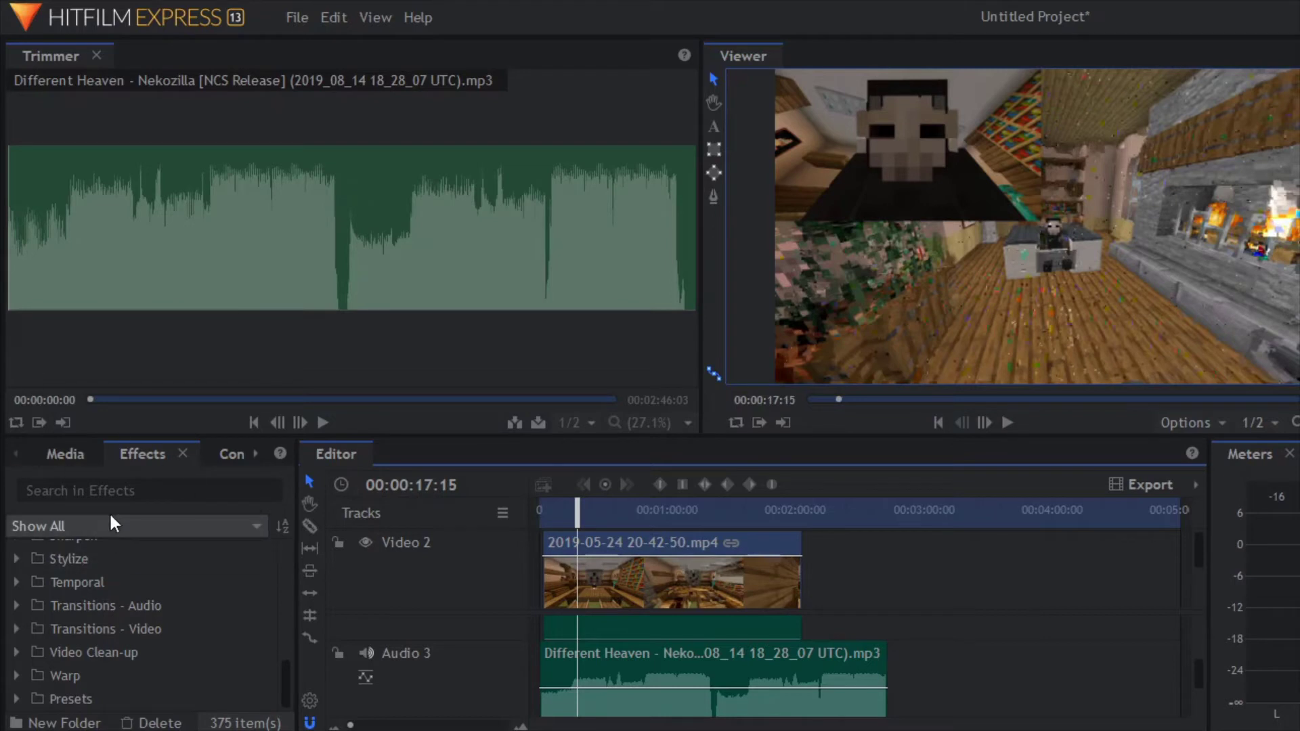
Apply the Fade audio transition to the end of the music clip on Audio 3
{"action": "left_click", "coordinate": [14, 606]}
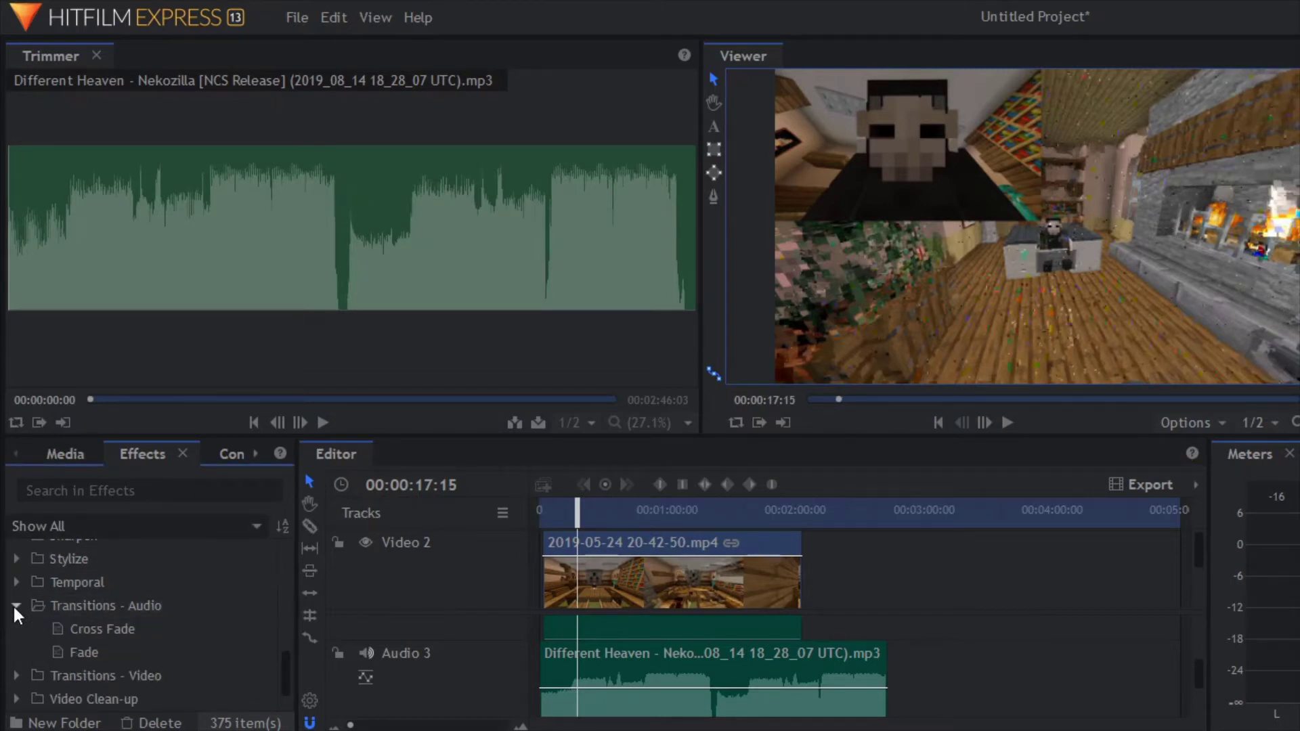
{"action": "left_click", "coordinate": [79, 652]}
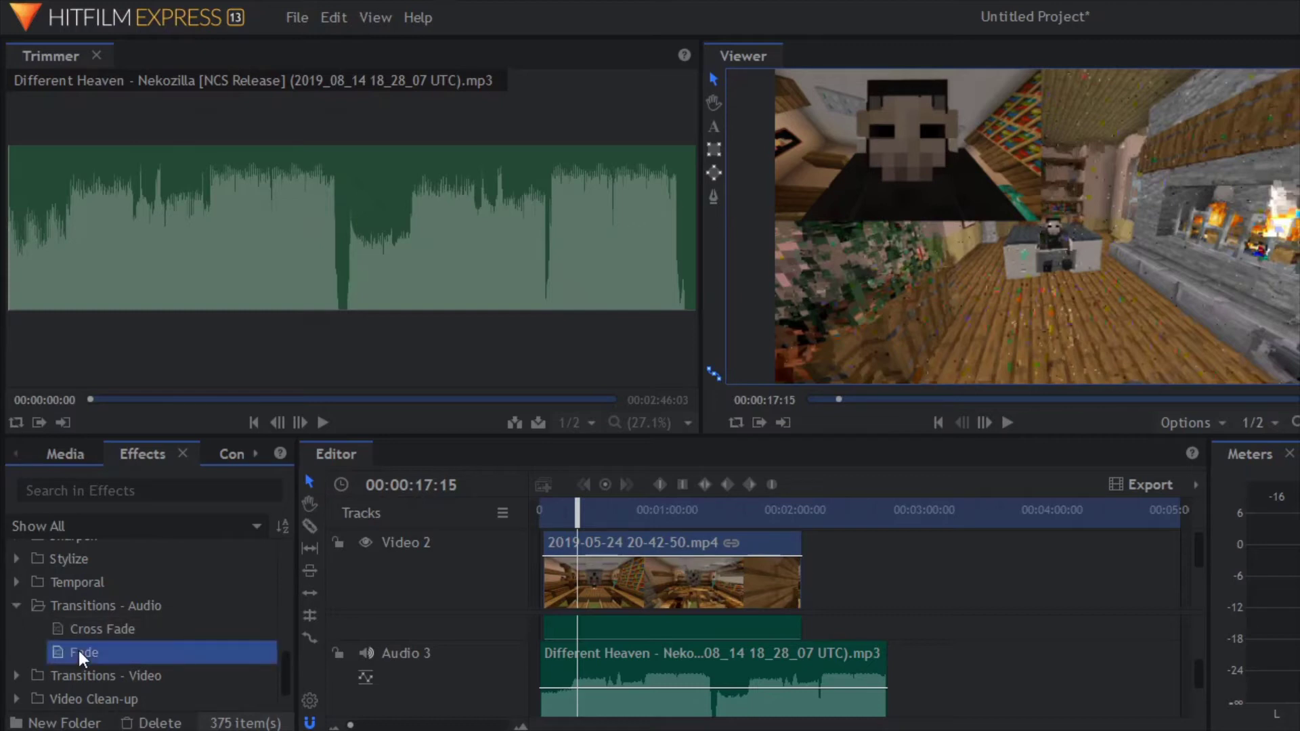
{"action": "mouse_move", "coordinate": [79, 651]}
{"action": "left_mouse_down"}
{"action": "mouse_move", "coordinate": [714, 664]}
{"action": "mouse_move", "coordinate": [867, 698]}
{"action": "mouse_move", "coordinate": [883, 633]}
{"action": "mouse_move", "coordinate": [882, 686]}
{"action": "mouse_move", "coordinate": [882, 673]}
{"action": "left_mouse_up"}
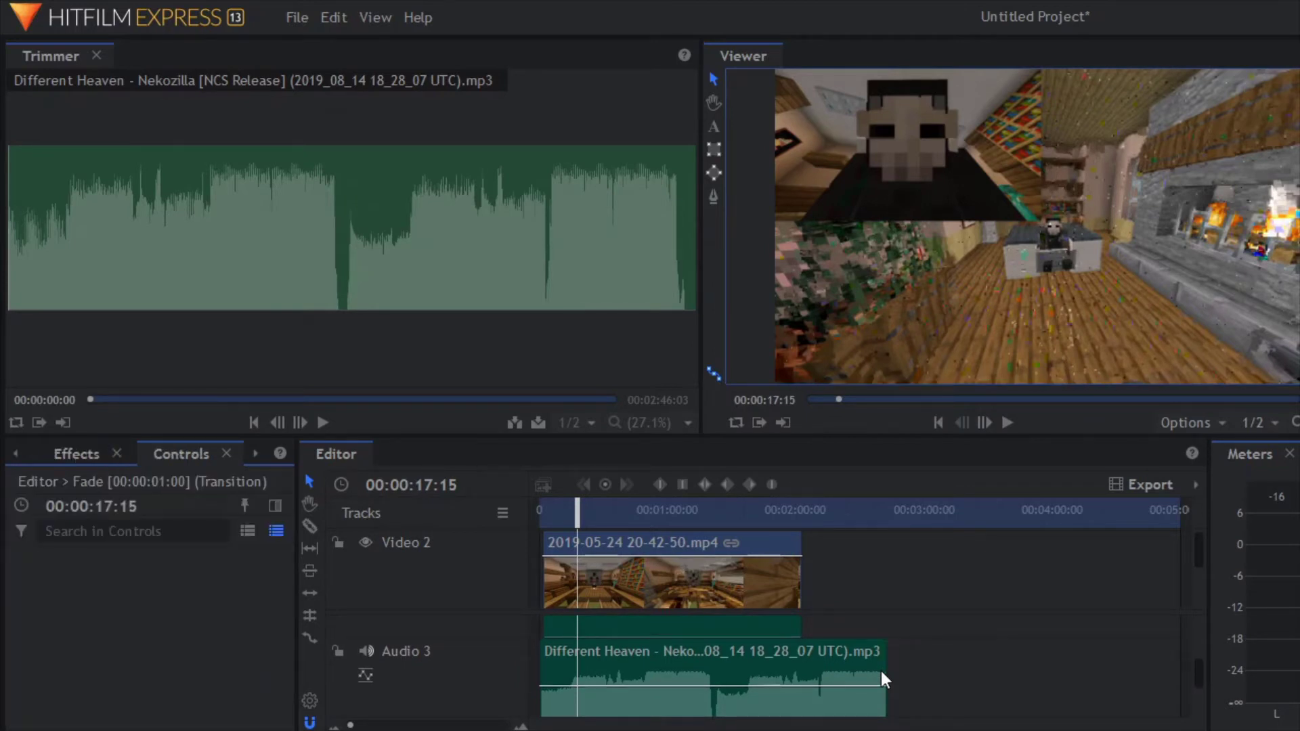
Play back the end of the music clip to check the fade, and set the playhead to 00:02:48:17
{"action": "left_click", "coordinate": [886, 517]}
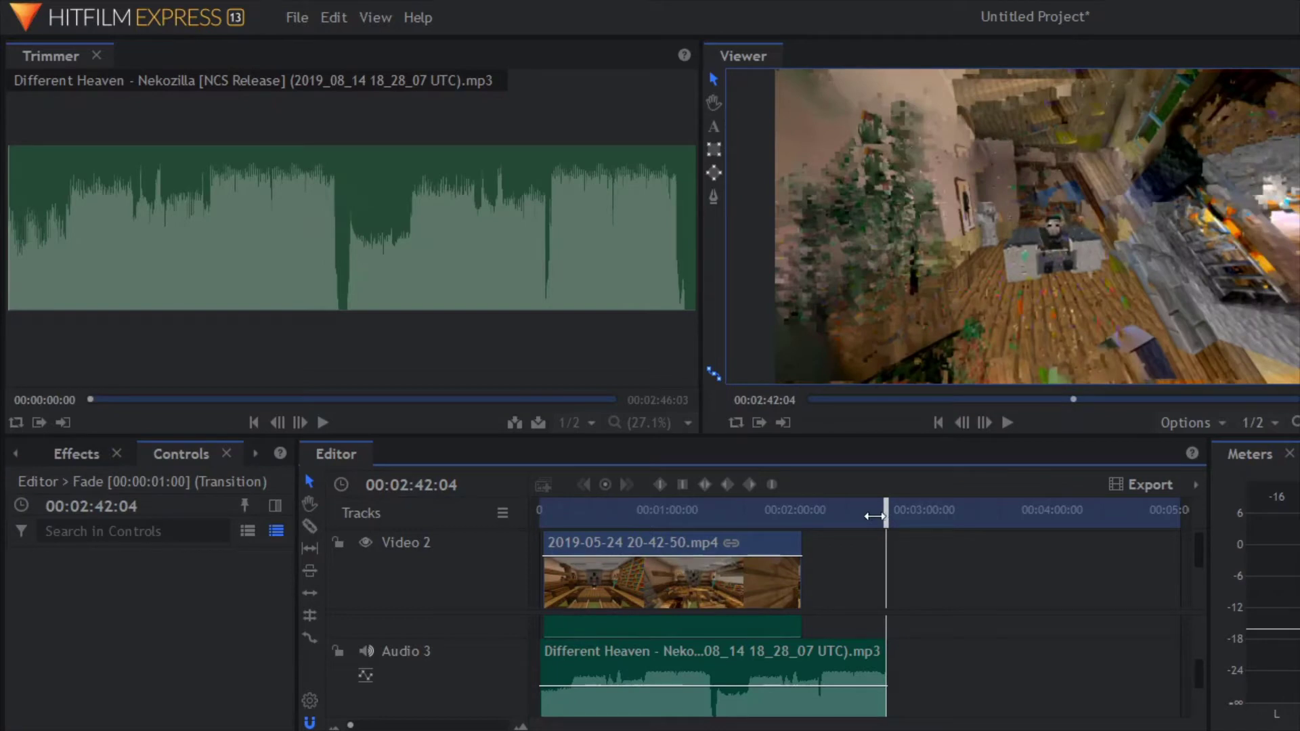
{"action": "left_click_drag", "start_coordinate": [883, 525], "coordinate": [879, 526]}
{"action": "key", "text": "space"}
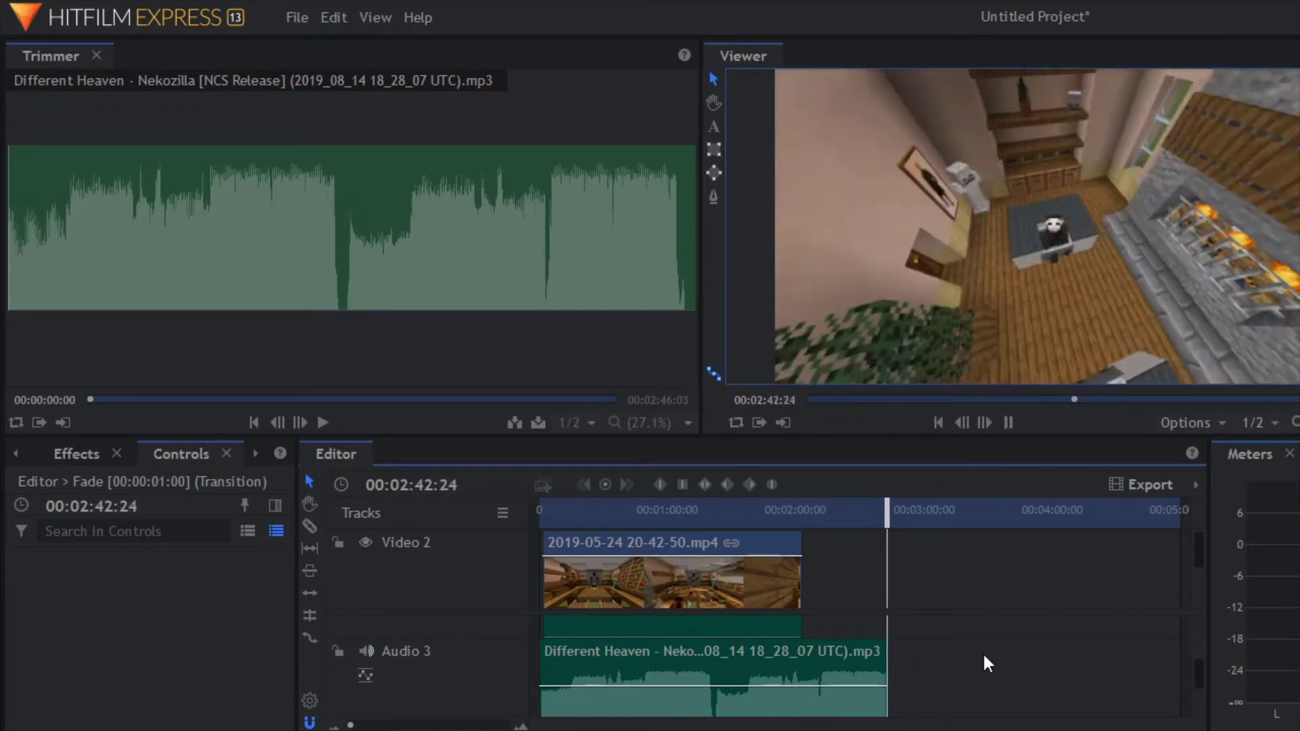
{"action": "left_click", "coordinate": [900, 515]}
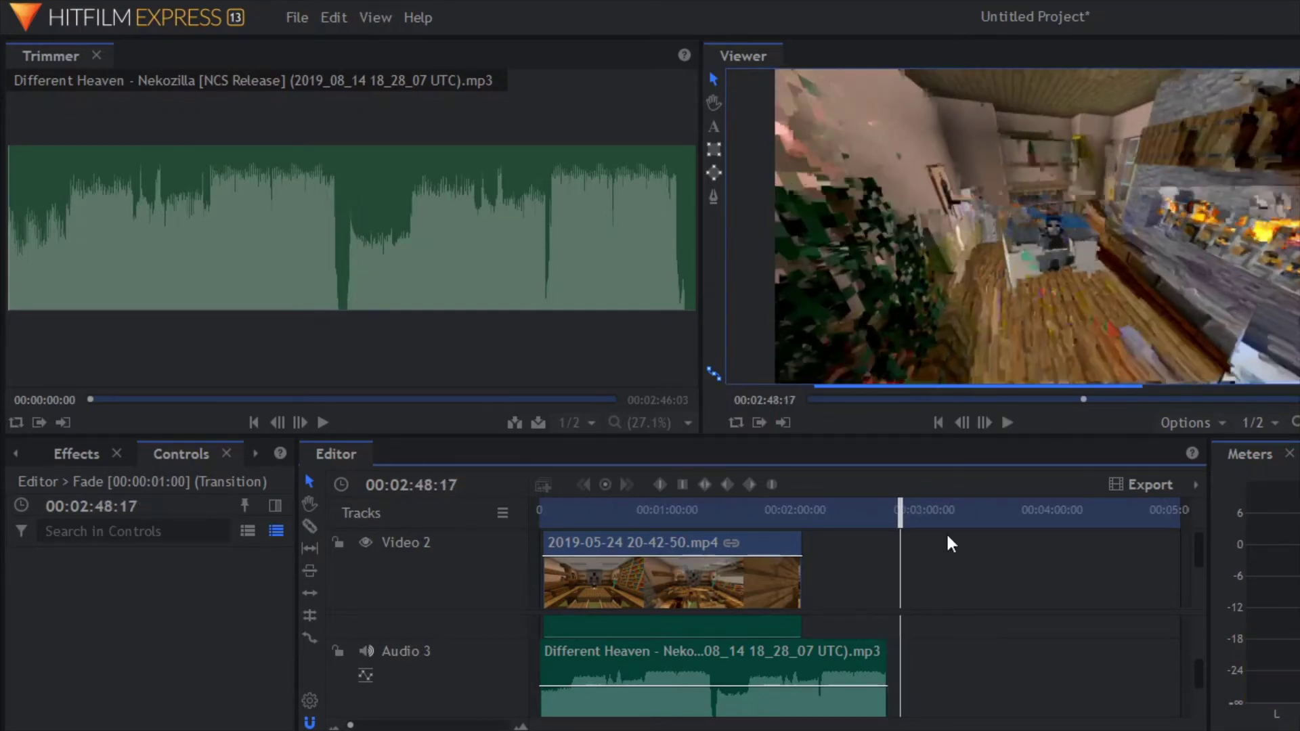
{"action": "left_click_drag", "start_coordinate": [1203, 674], "coordinate": [1196, 608]}
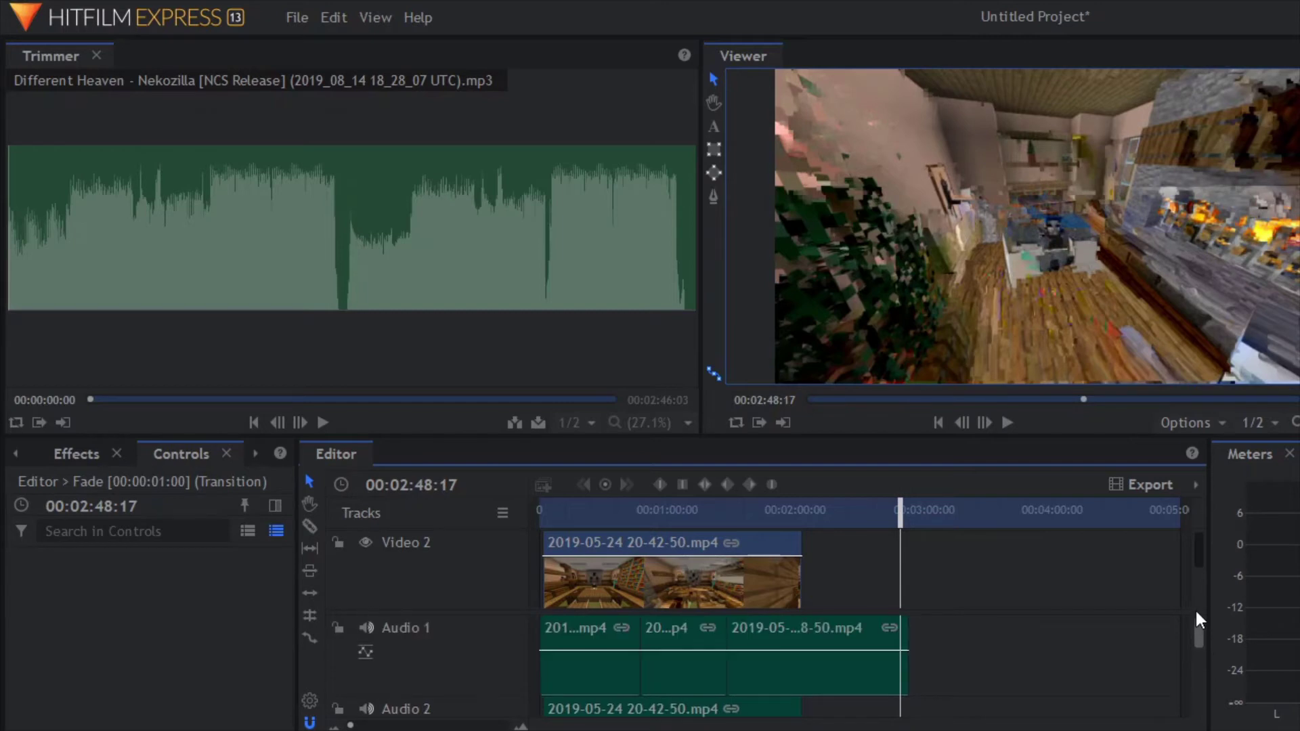
Set the playhead to 00:01:40:10 and examine the Particles & Simulation category in the effects library
{"action": "left_click_drag", "start_coordinate": [1200, 559], "coordinate": [1197, 603]}
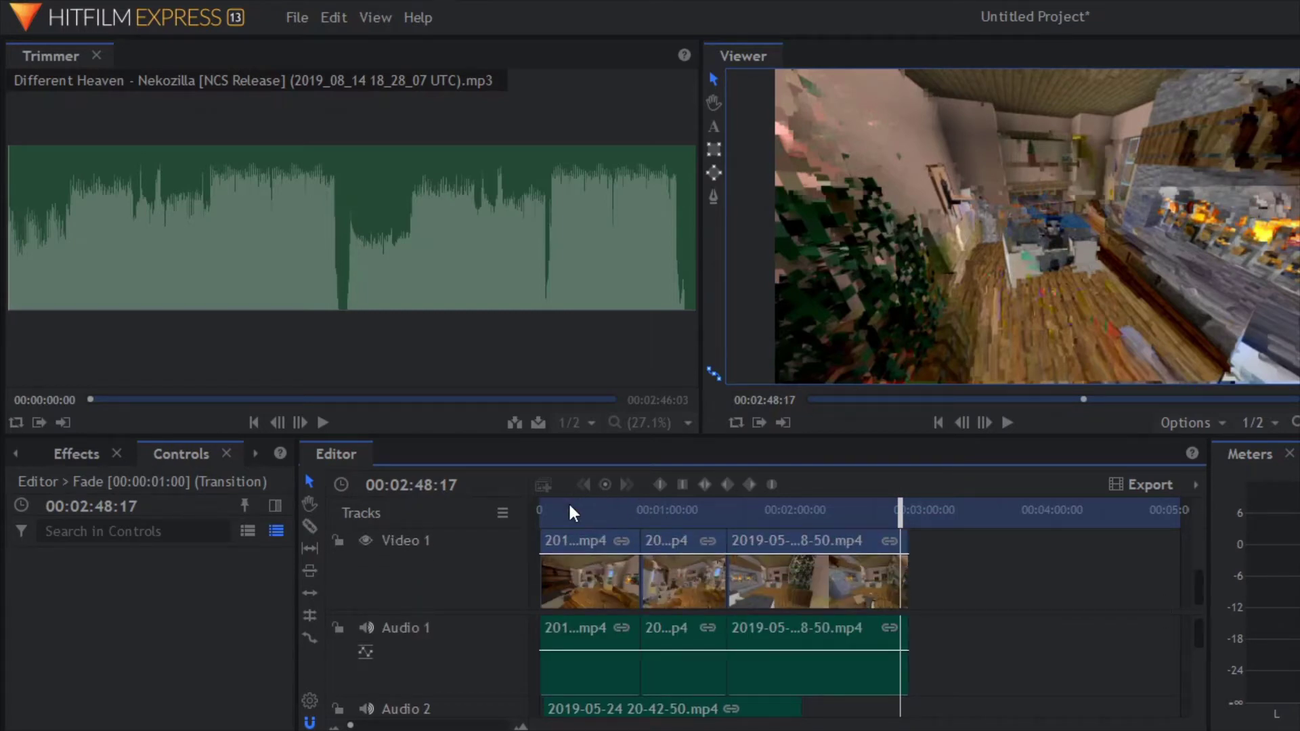
{"action": "left_click", "coordinate": [72, 454]}
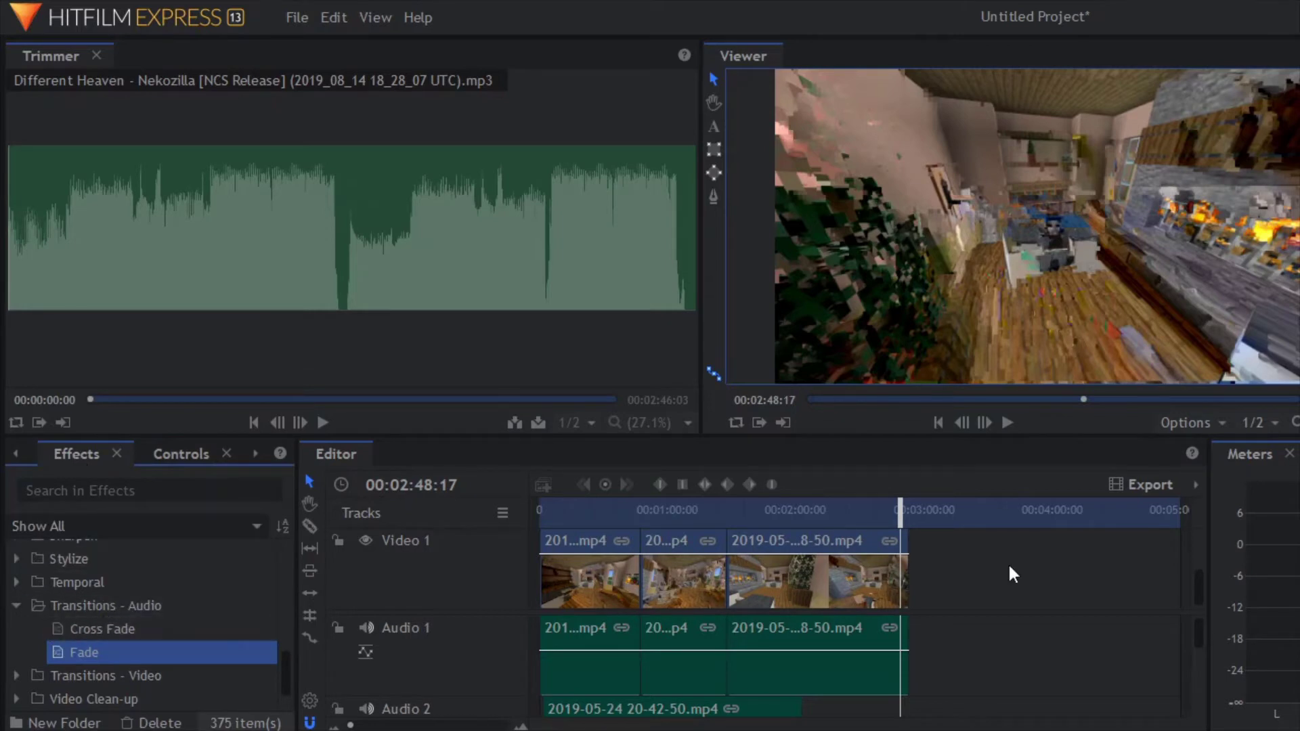
{"action": "left_click", "coordinate": [753, 514]}
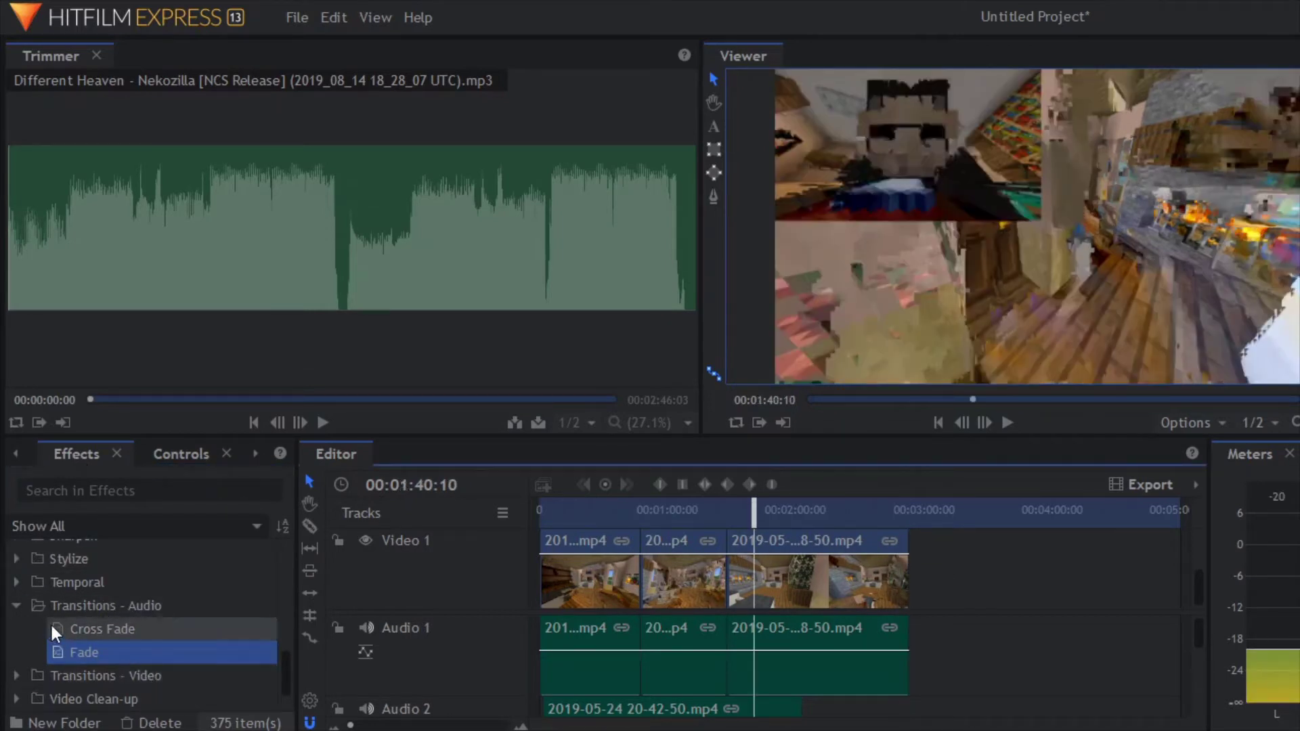
{"action": "left_click", "coordinate": [14, 605]}
{"action": "scroll", "coordinate": [149, 633], "scroll_direction": "up", "scroll_amount": 3}
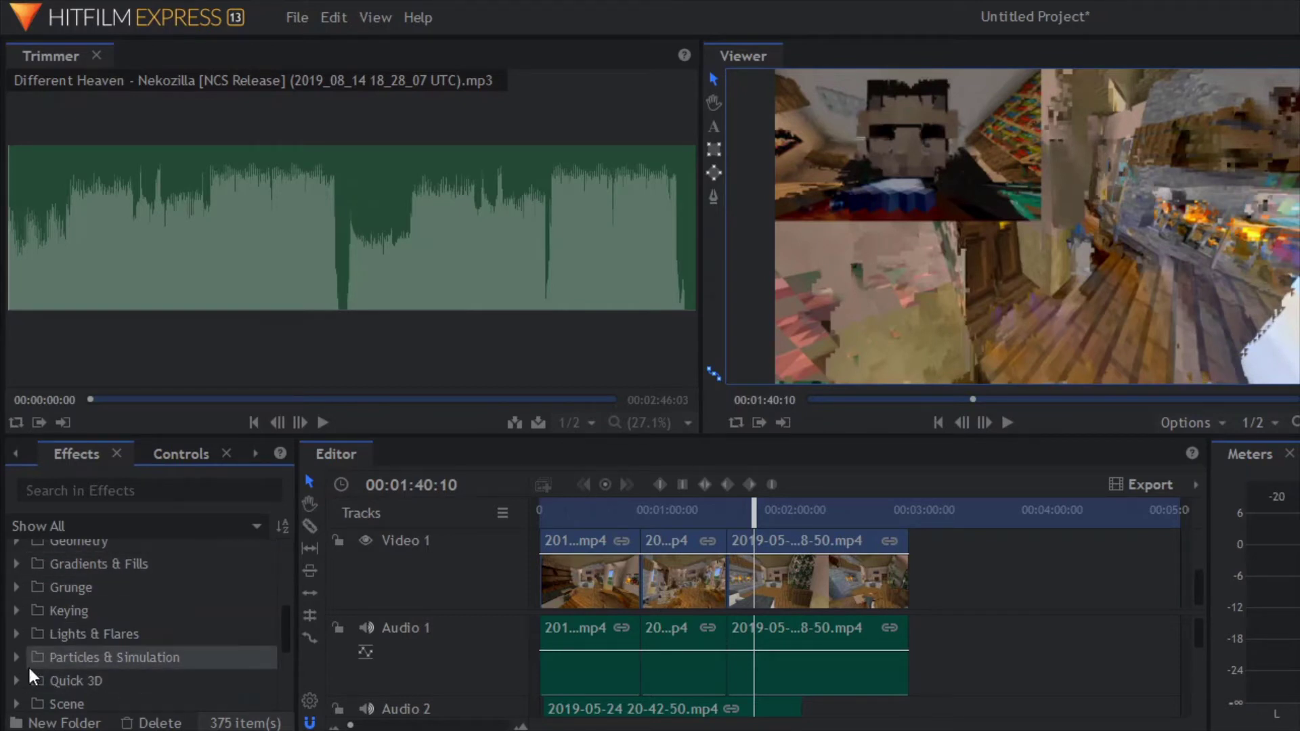
{"action": "left_click", "coordinate": [15, 658]}
{"action": "scroll", "coordinate": [62, 635], "scroll_direction": "down", "scroll_amount": 1}
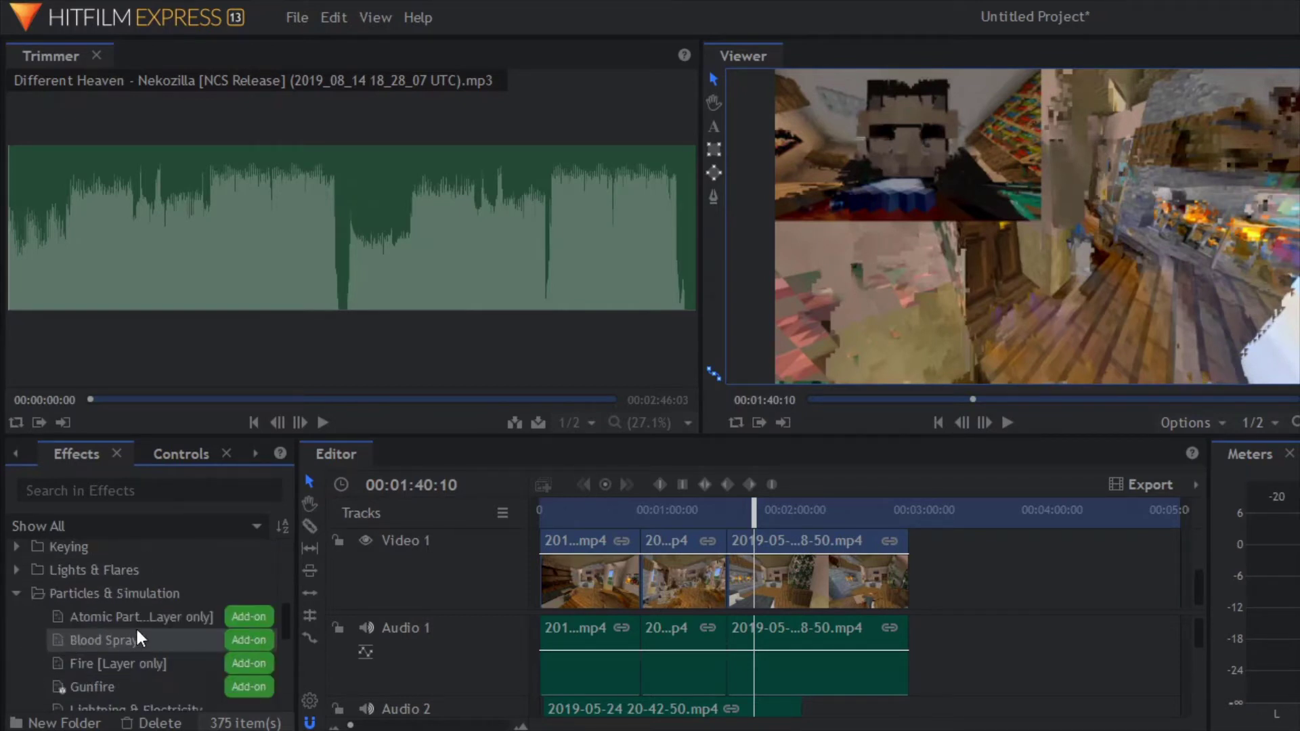
{"action": "scroll", "coordinate": [135, 627], "scroll_direction": "down", "scroll_amount": 1}
{"action": "scroll", "coordinate": [136, 628], "scroll_direction": "down", "scroll_amount": 1}
{"action": "scroll", "coordinate": [144, 623], "scroll_direction": "up", "scroll_amount": 3}
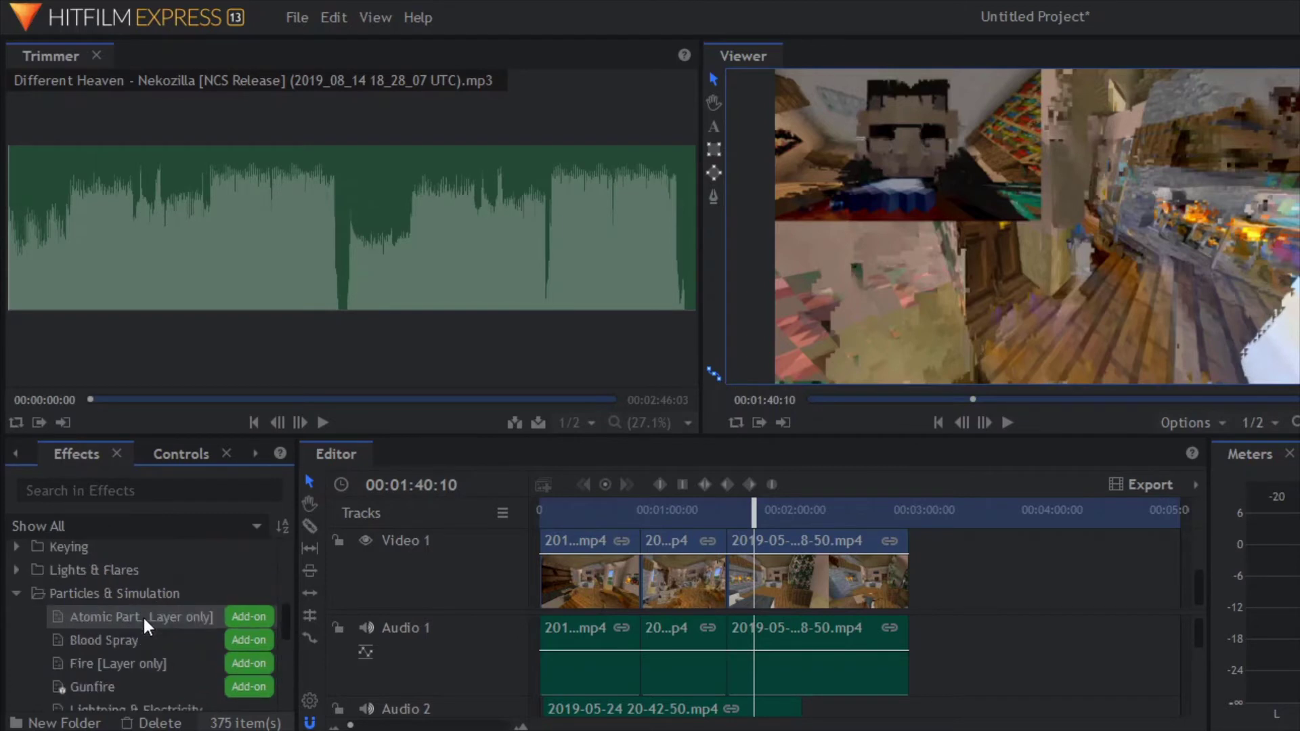
Collapse the Particles & Simulation category and examine the effects in the Geometry category
{"action": "left_click", "coordinate": [15, 658]}
{"action": "scroll", "coordinate": [56, 640], "scroll_direction": "up", "scroll_amount": 1}
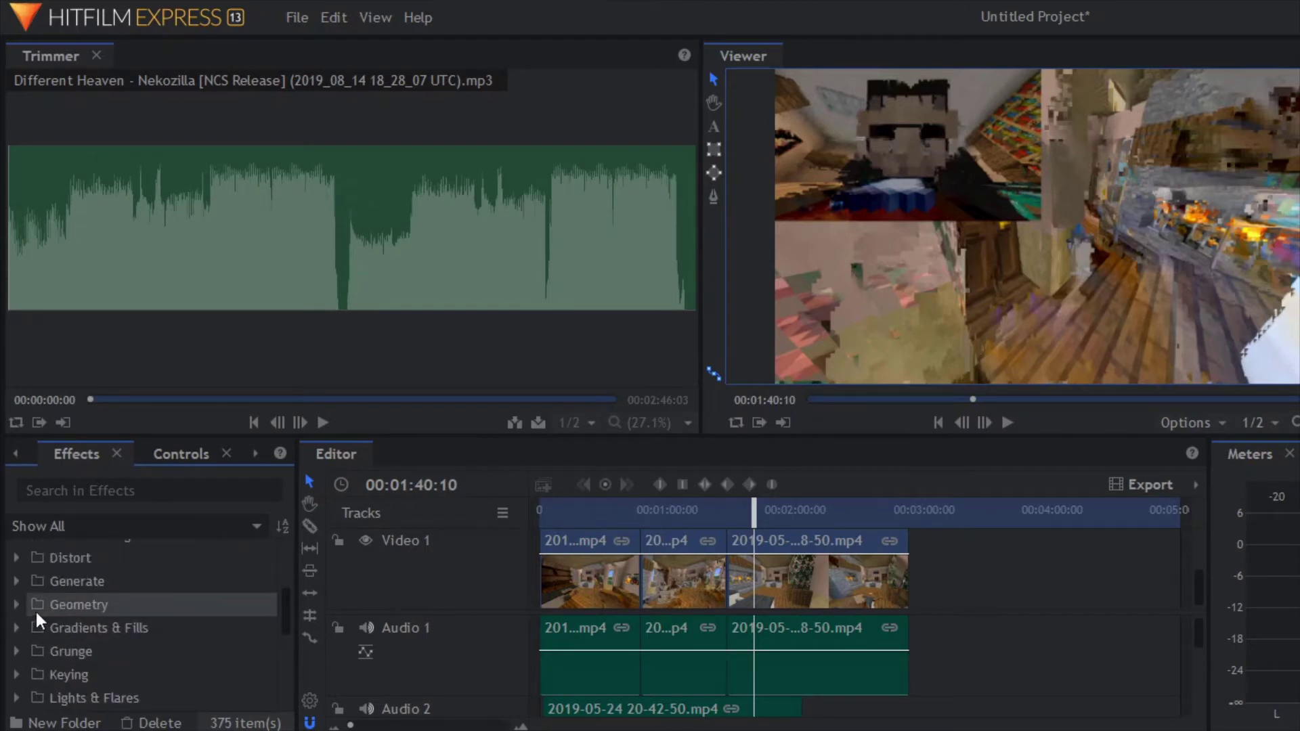
{"action": "left_click", "coordinate": [15, 605]}
{"action": "scroll", "coordinate": [19, 601], "scroll_direction": "down", "scroll_amount": 2}
{"action": "scroll", "coordinate": [19, 601], "scroll_direction": "up", "scroll_amount": 2}
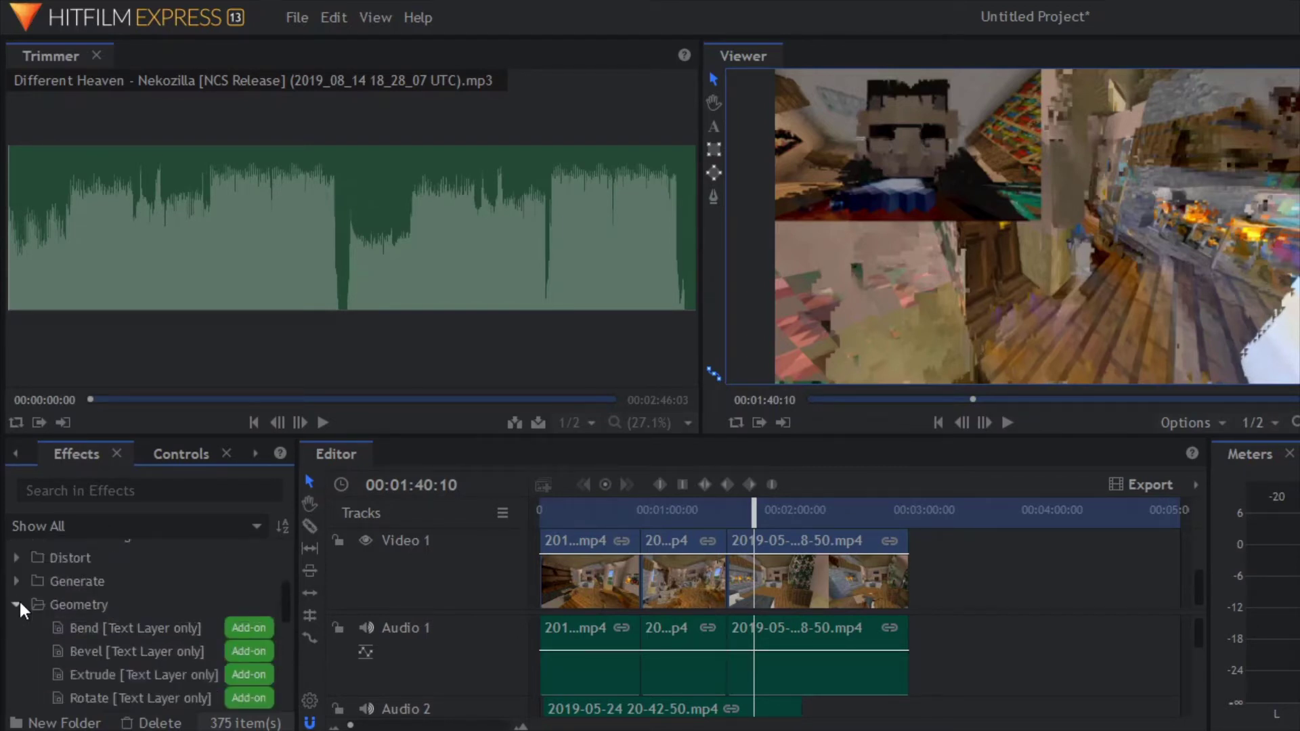
{"action": "left_click", "coordinate": [18, 604]}
Find the Blur effect in the Blurs category and try to apply it to the third clip on Video 1
{"action": "scroll", "coordinate": [19, 599], "scroll_direction": "up", "scroll_amount": 1}
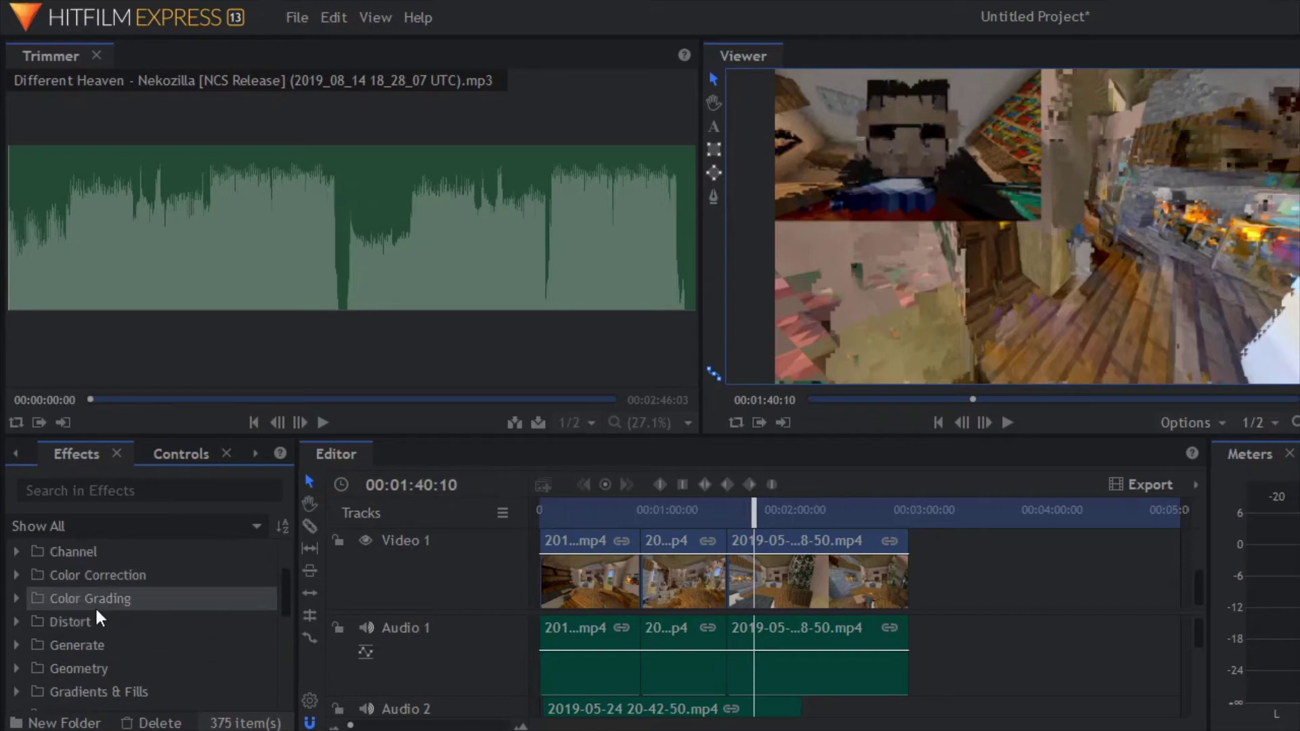
{"action": "scroll", "coordinate": [99, 620], "scroll_direction": "up", "scroll_amount": 1}
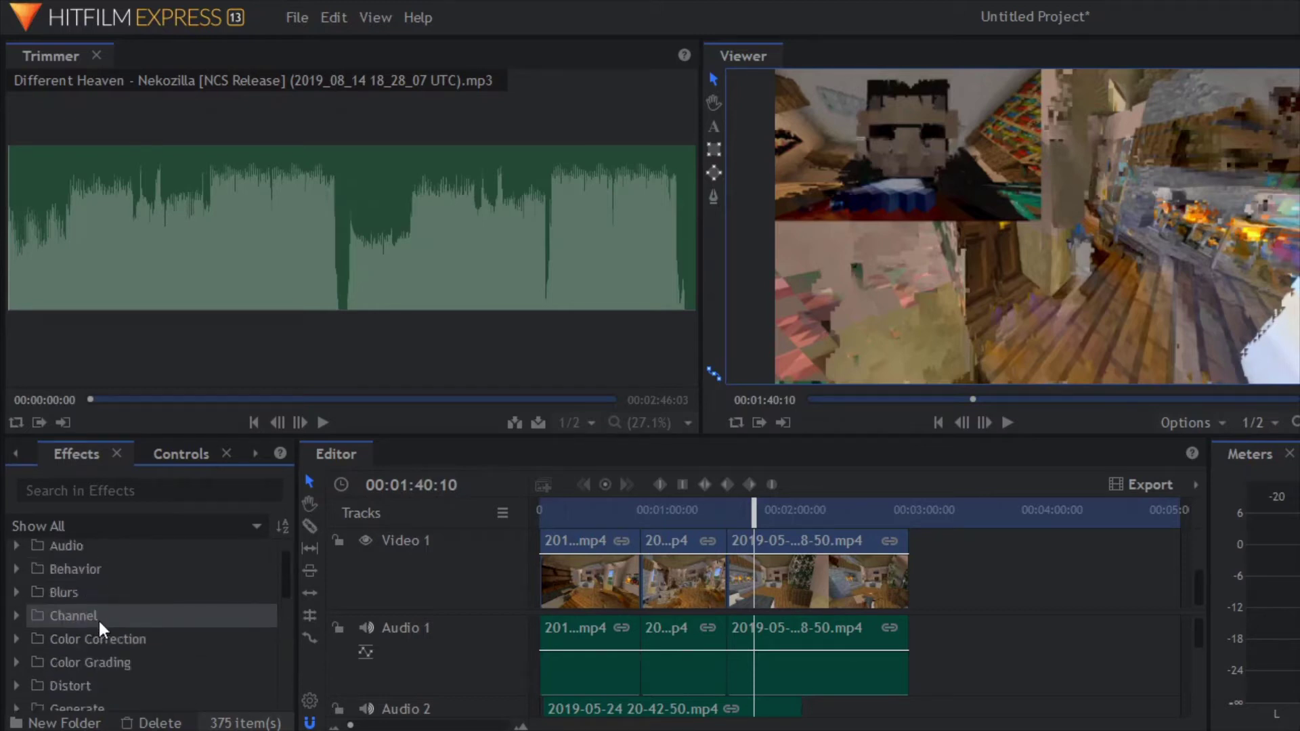
{"action": "left_click", "coordinate": [16, 592]}
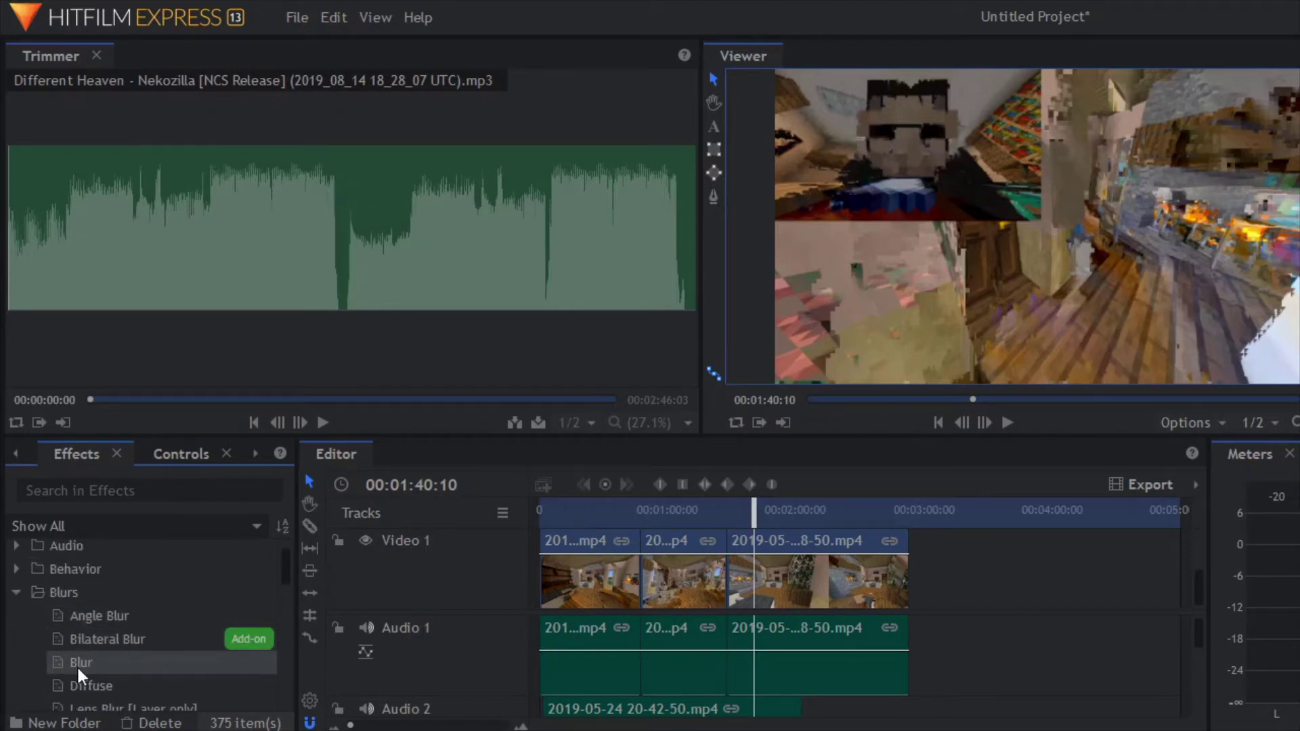
{"action": "left_click_drag", "start_coordinate": [75, 664], "coordinate": [804, 584]}
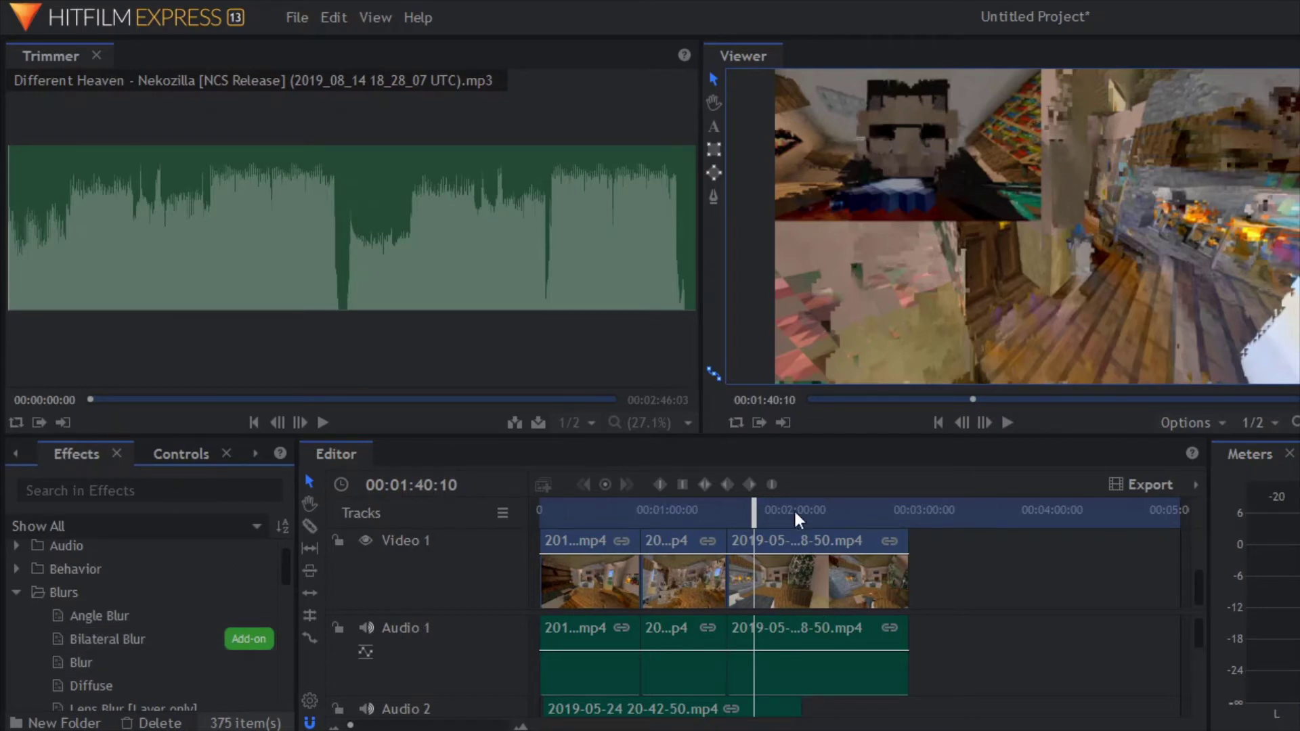
{"action": "scroll", "coordinate": [1043, 587], "scroll_direction": "up", "scroll_amount": 1}
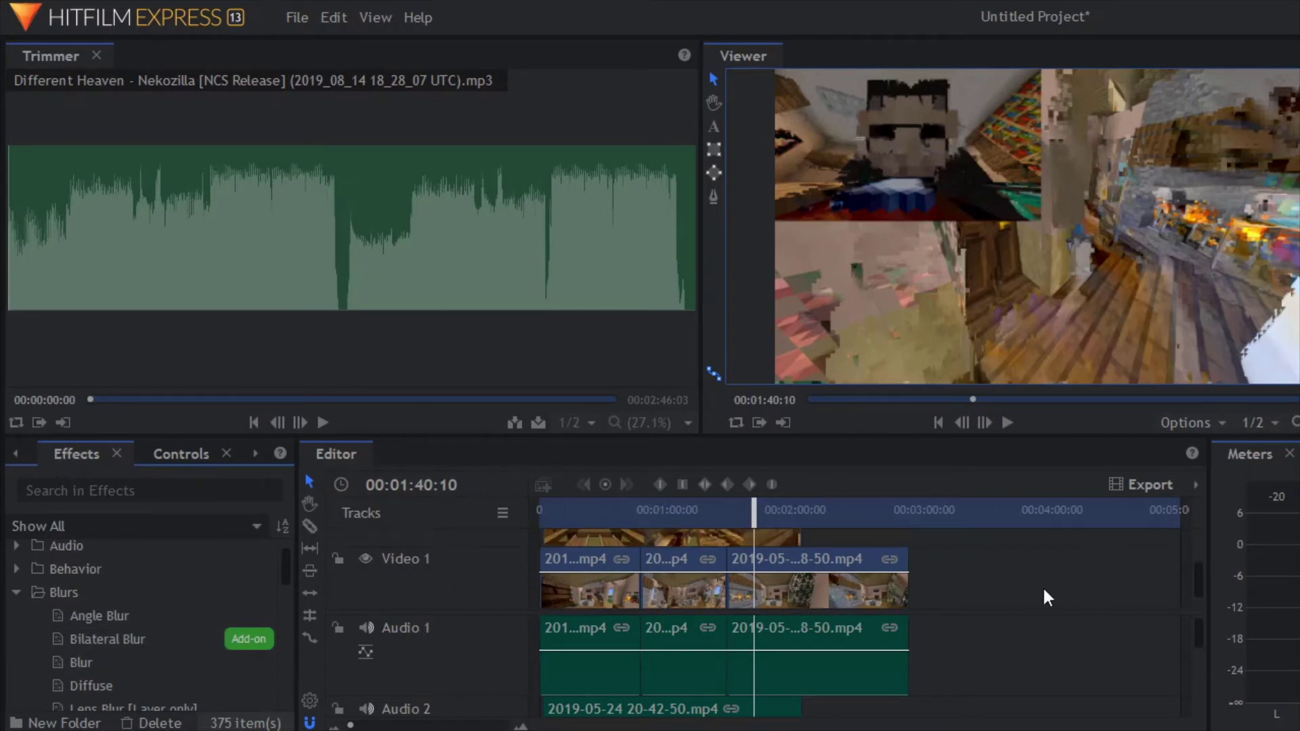
{"action": "left_click_drag", "start_coordinate": [925, 574], "coordinate": [546, 594]}
{"action": "right_click", "coordinate": [663, 583]}
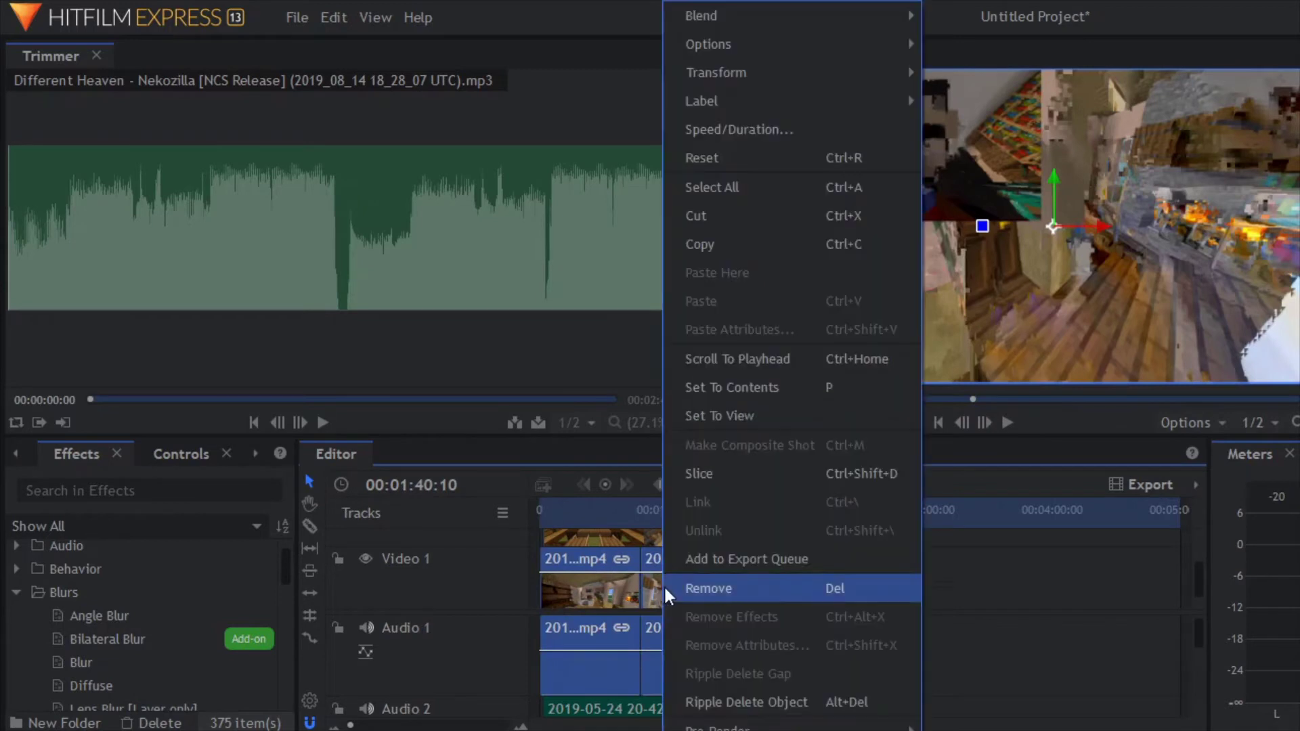
{"action": "left_click", "coordinate": [741, 591]}
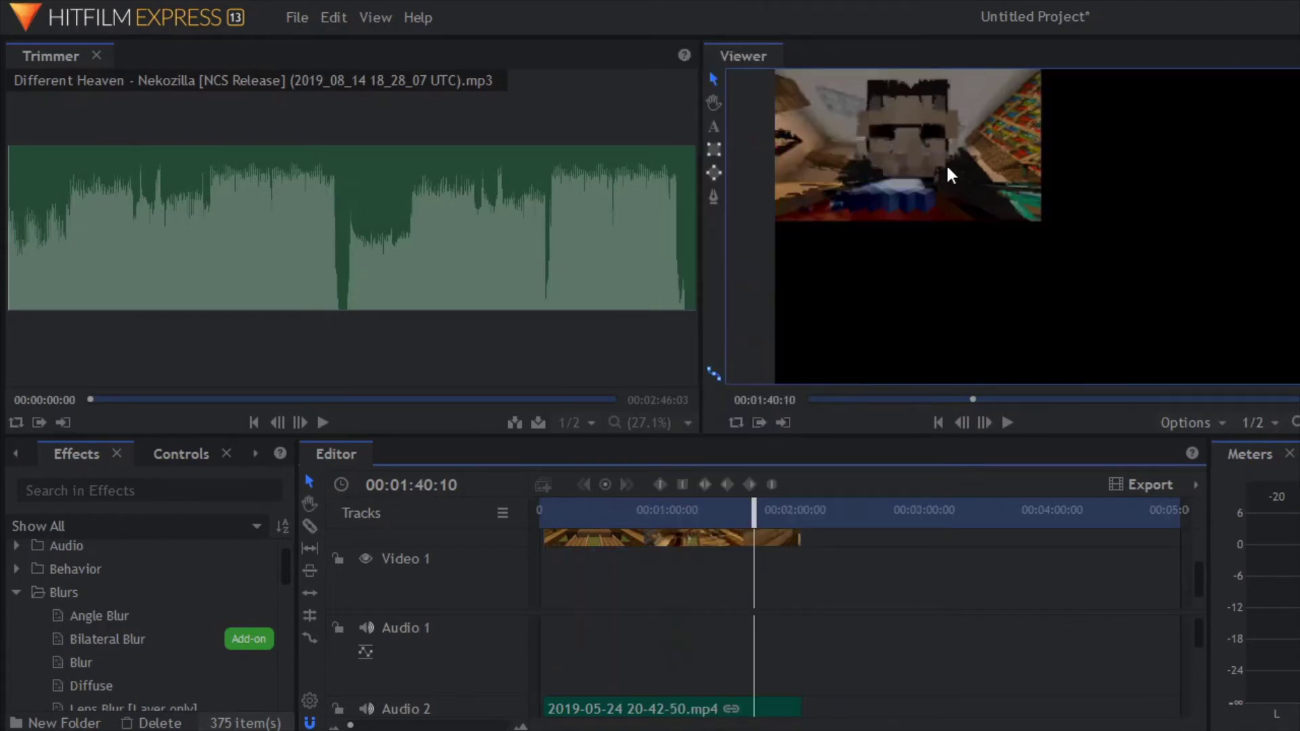
{"action": "right_click", "coordinate": [594, 539]}
{"action": "left_click", "coordinate": [710, 621]}
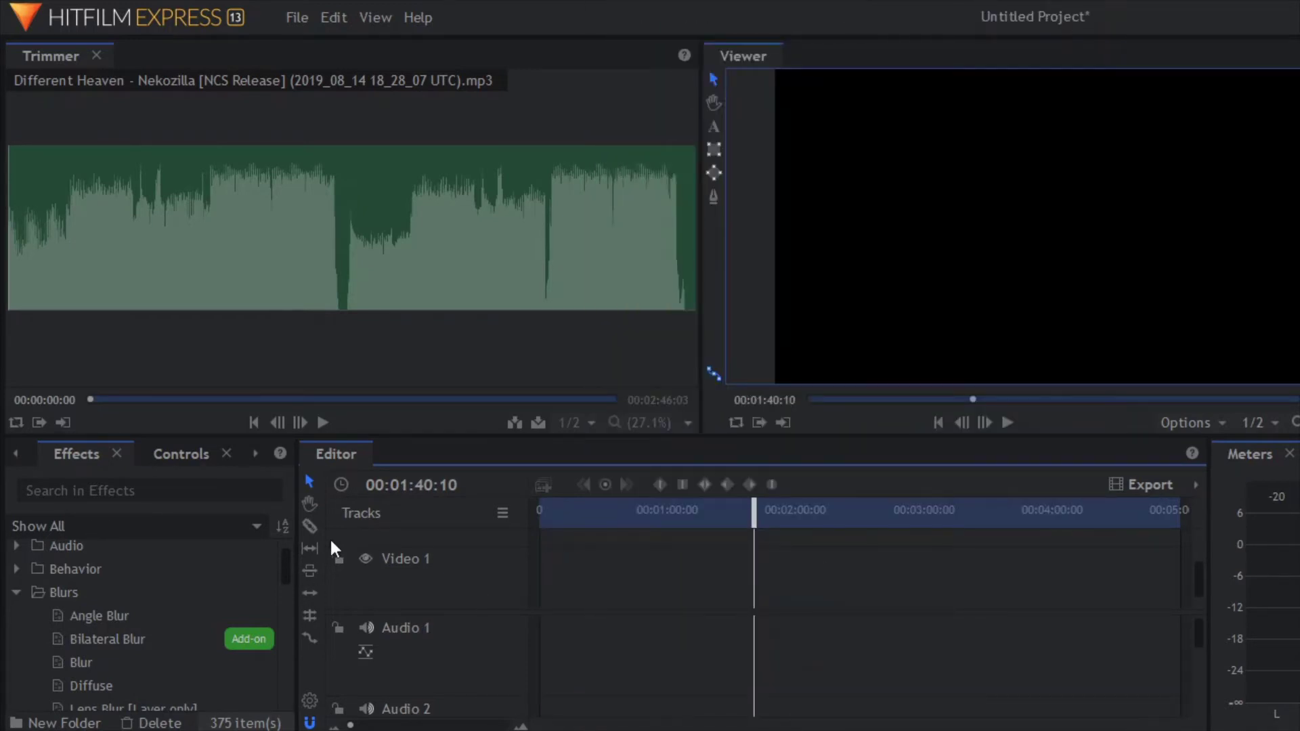
{"action": "left_click", "coordinate": [15, 454]}
{"action": "left_click", "coordinate": [61, 455]}
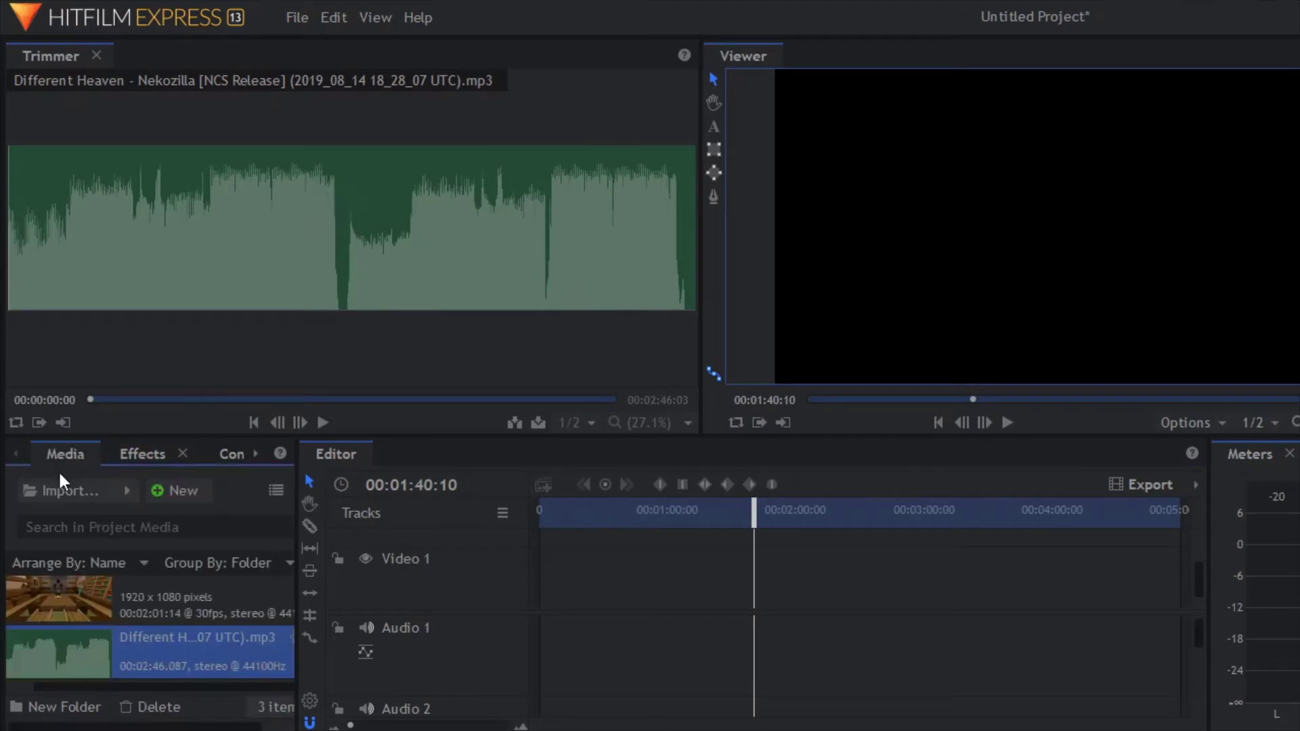
{"action": "left_click", "coordinate": [126, 491]}
{"action": "left_click", "coordinate": [130, 520]}
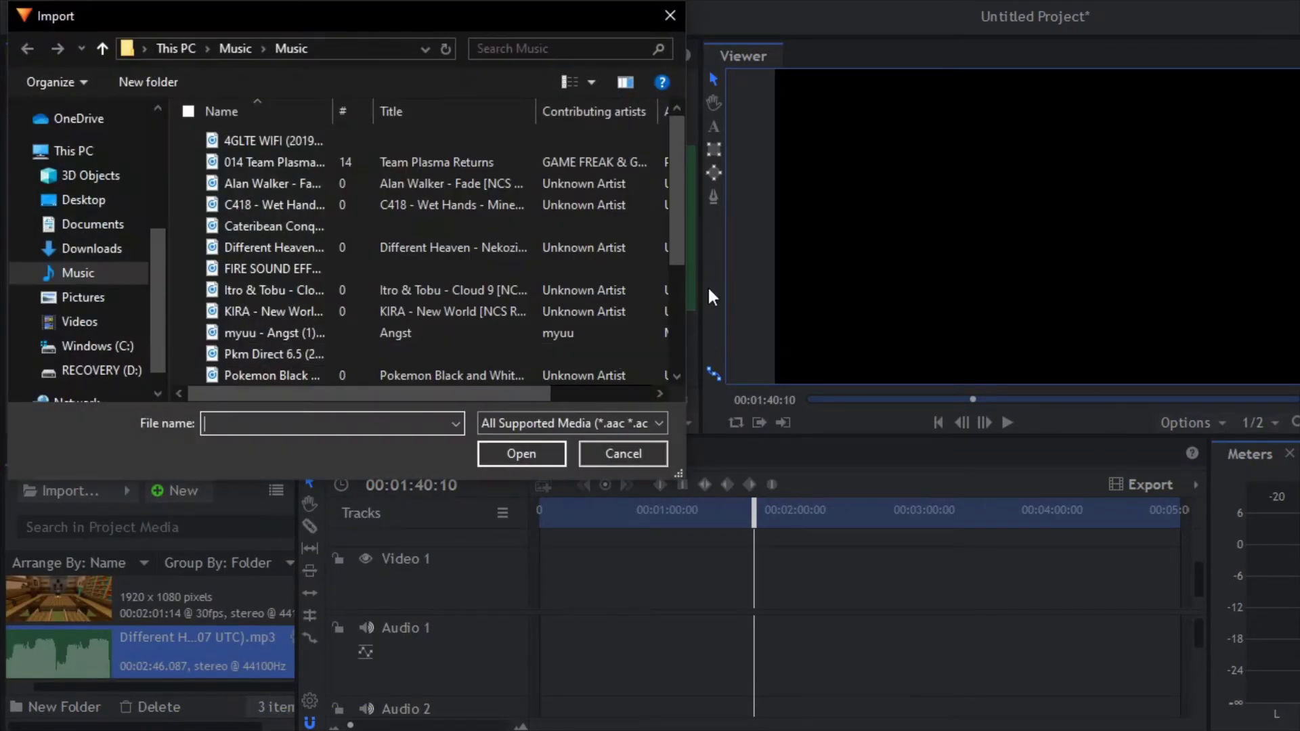
{"action": "left_click", "coordinate": [74, 321]}
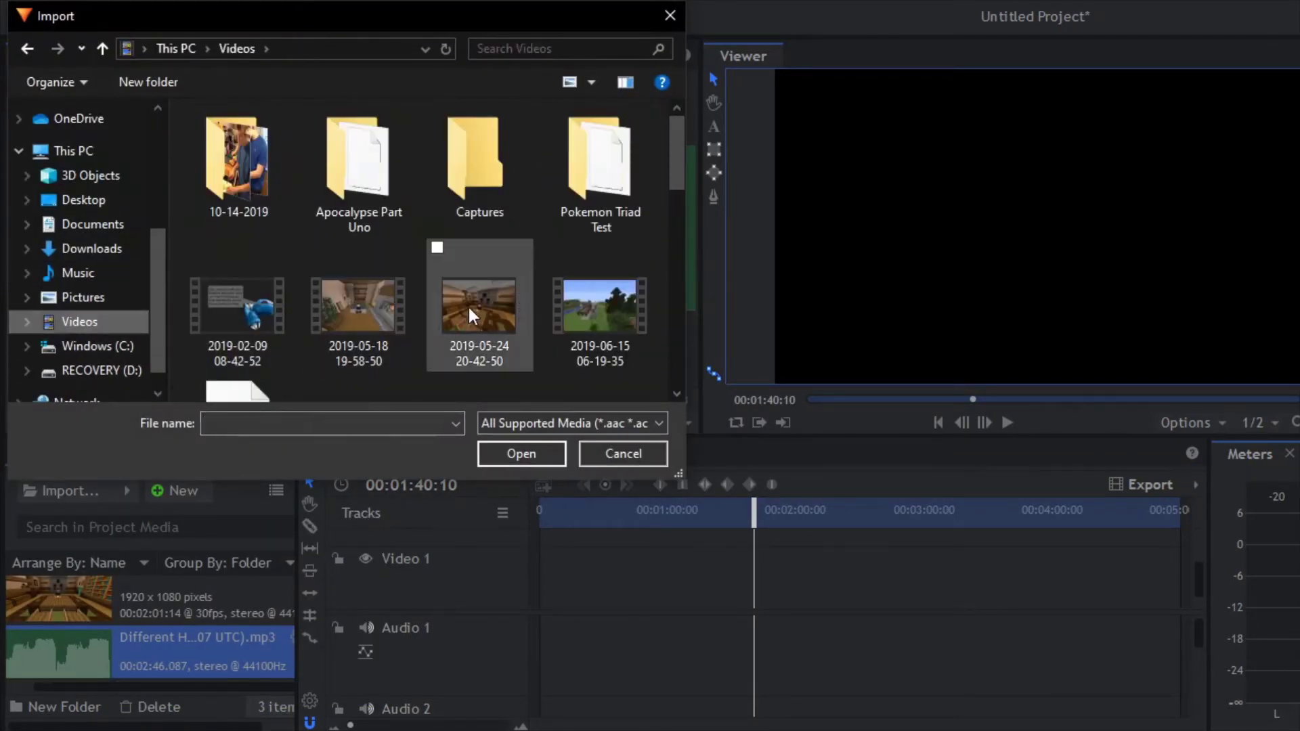
{"action": "scroll", "coordinate": [467, 309], "scroll_direction": "down", "scroll_amount": 5}
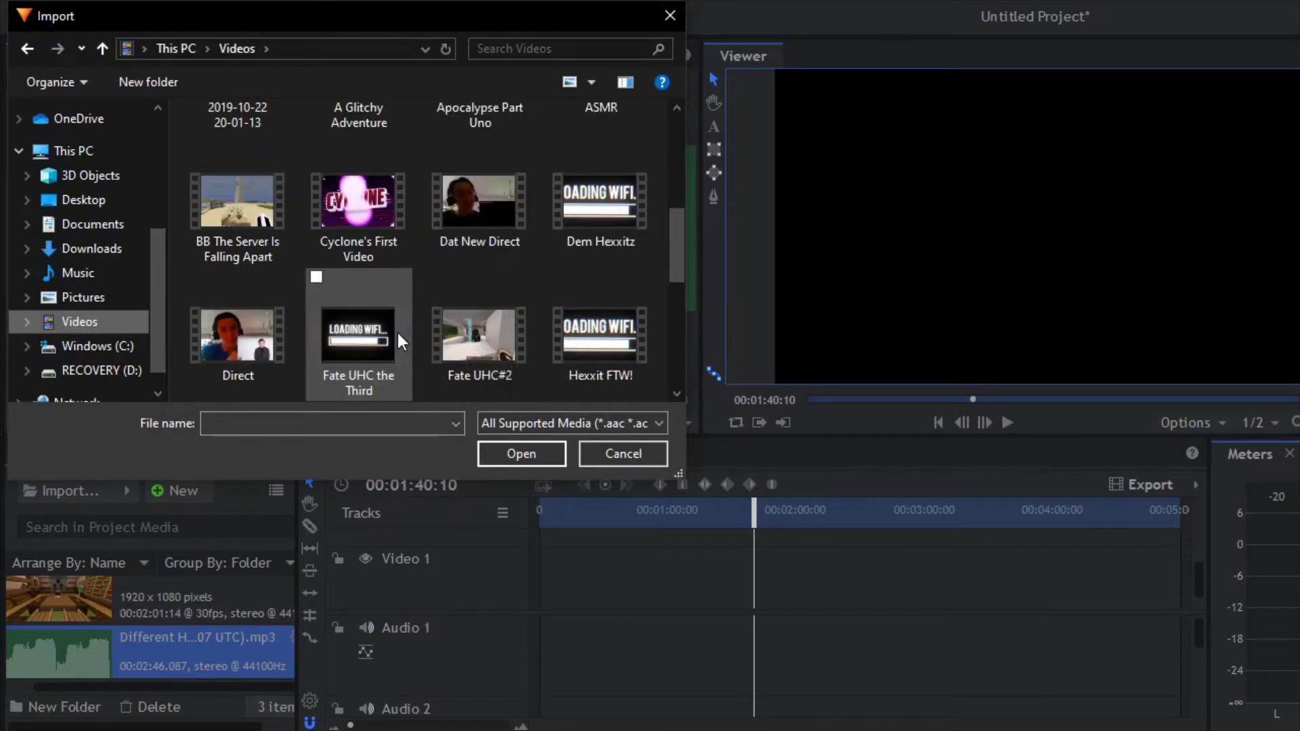
{"action": "scroll", "coordinate": [397, 332], "scroll_direction": "down", "scroll_amount": 2}
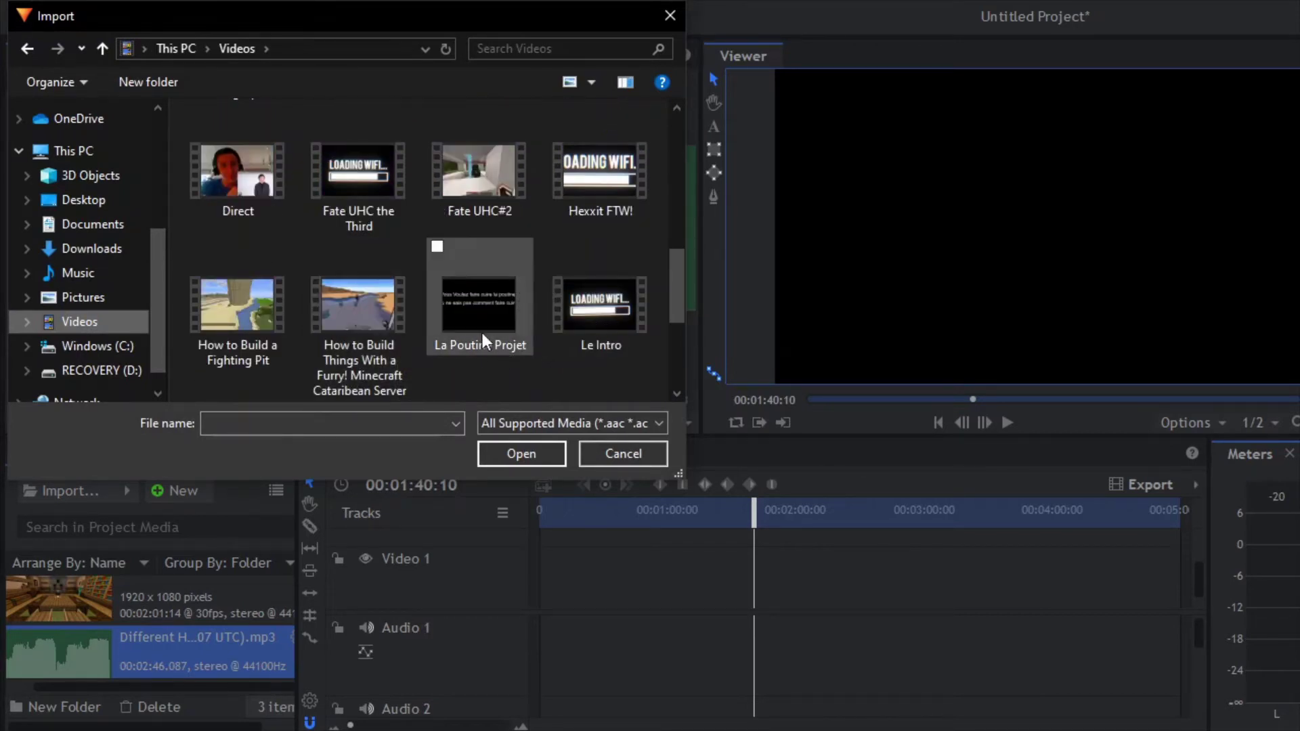
{"action": "scroll", "coordinate": [464, 339], "scroll_direction": "down", "scroll_amount": 4}
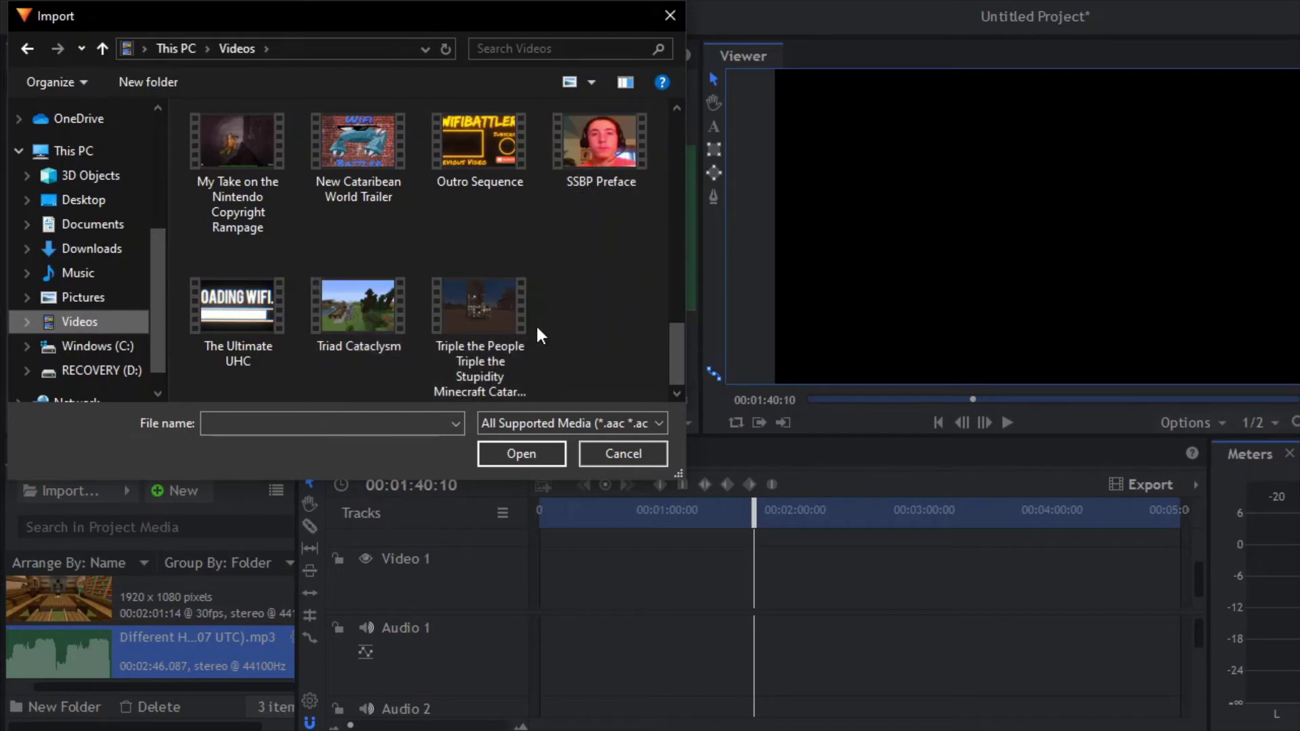
{"action": "scroll", "coordinate": [542, 340], "scroll_direction": "up", "scroll_amount": 10}
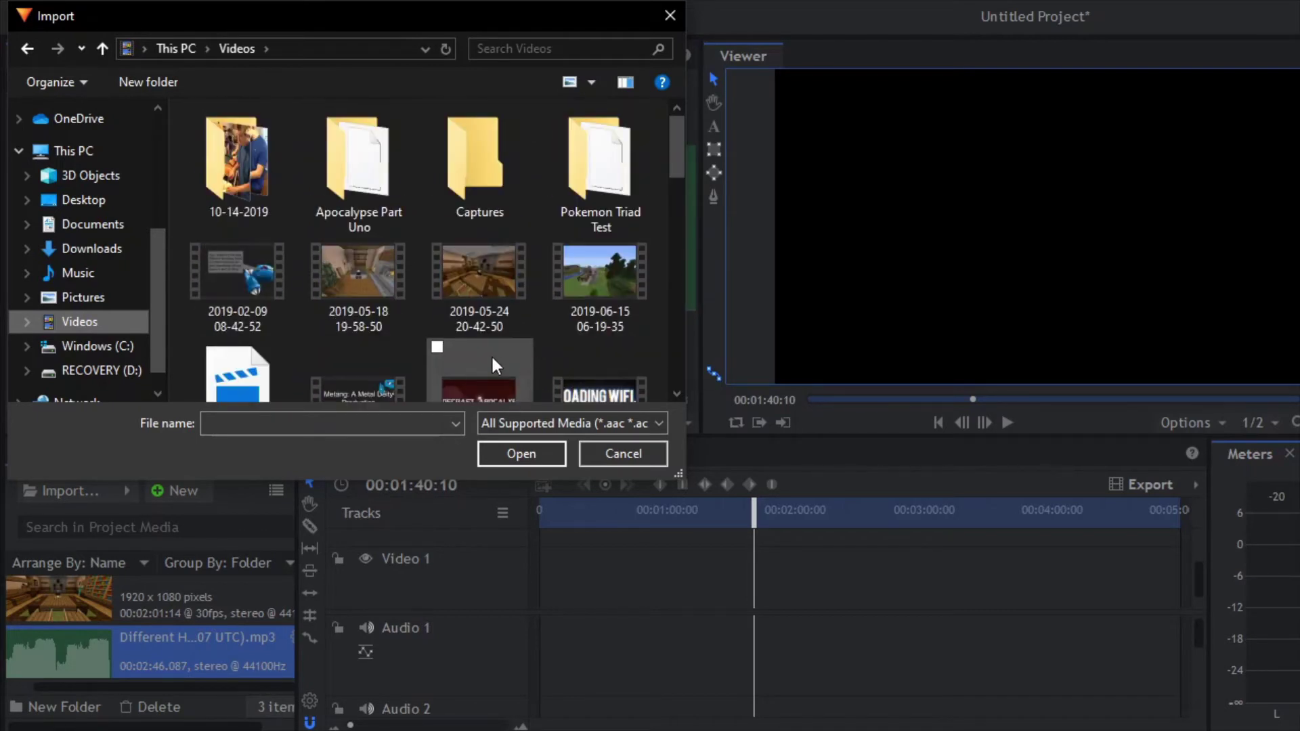
{"action": "left_click", "coordinate": [225, 271]}
{"action": "left_click", "coordinate": [519, 452]}
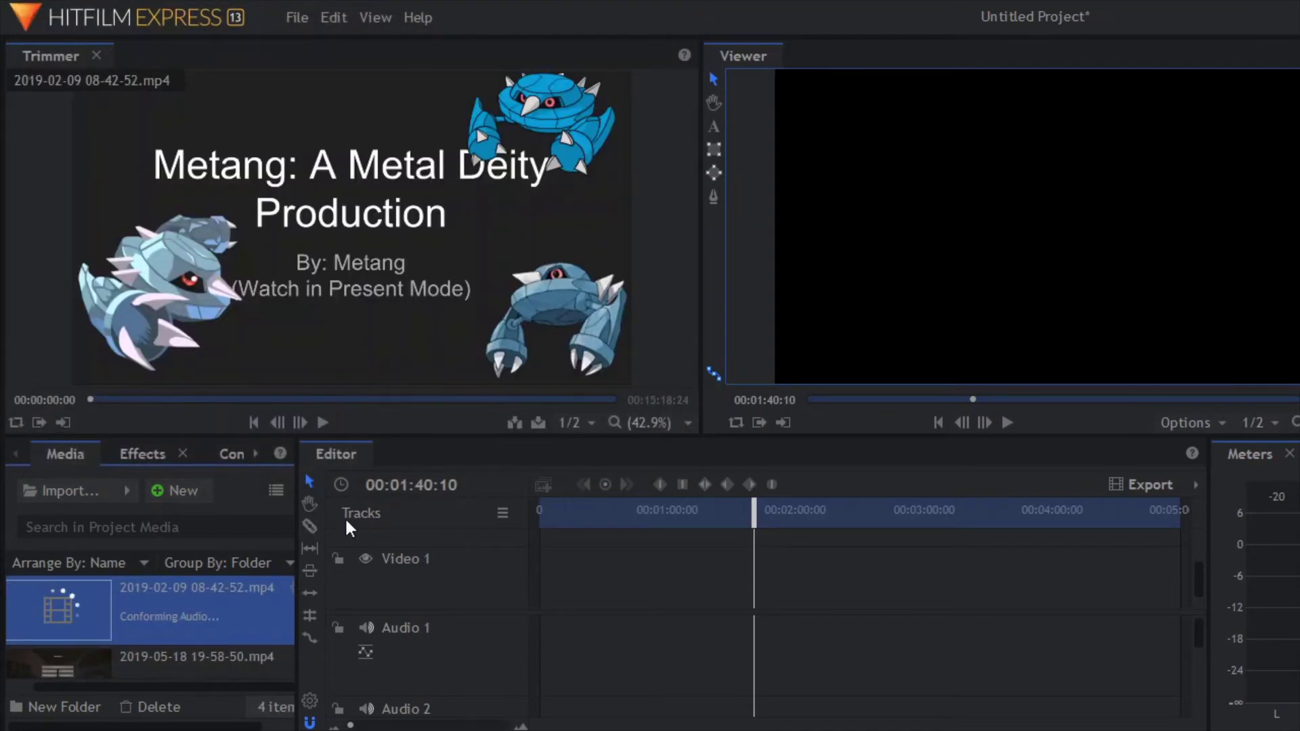
{"action": "left_click_drag", "start_coordinate": [167, 616], "coordinate": [736, 523]}
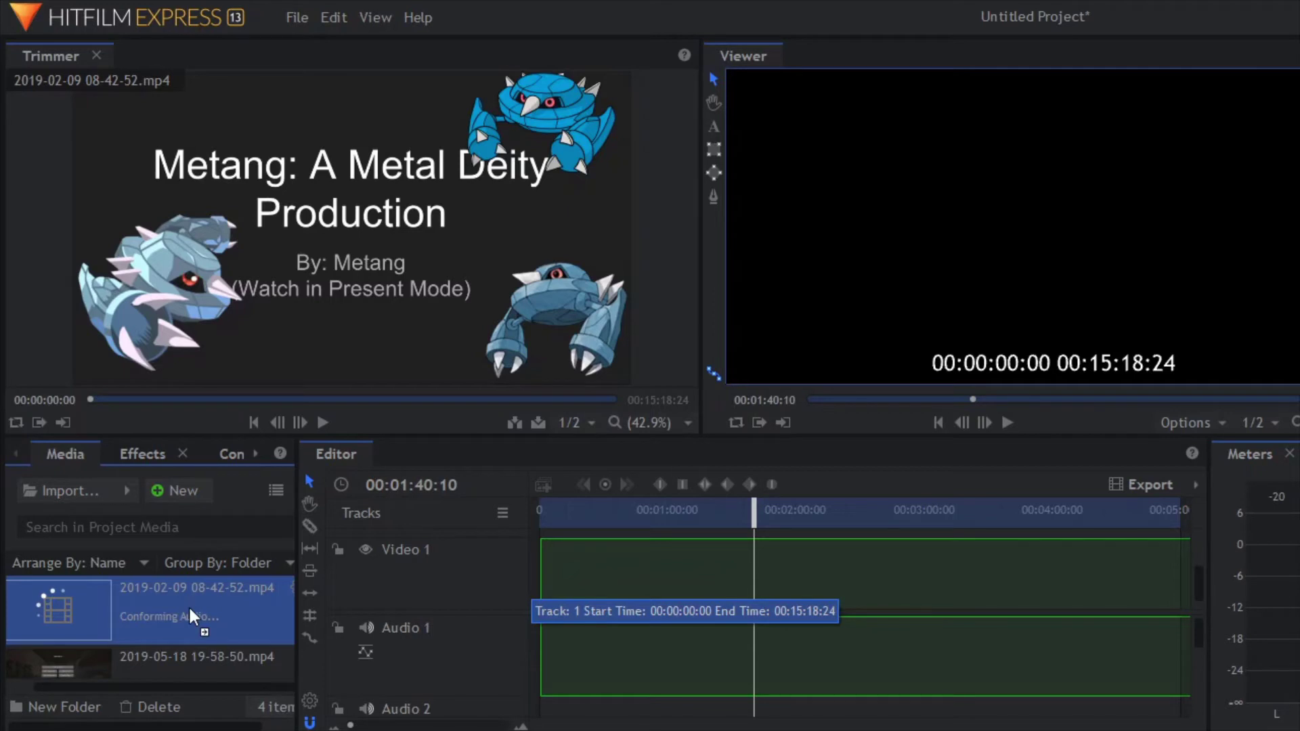
{"action": "left_click_drag", "start_coordinate": [189, 608], "coordinate": [316, 286]}
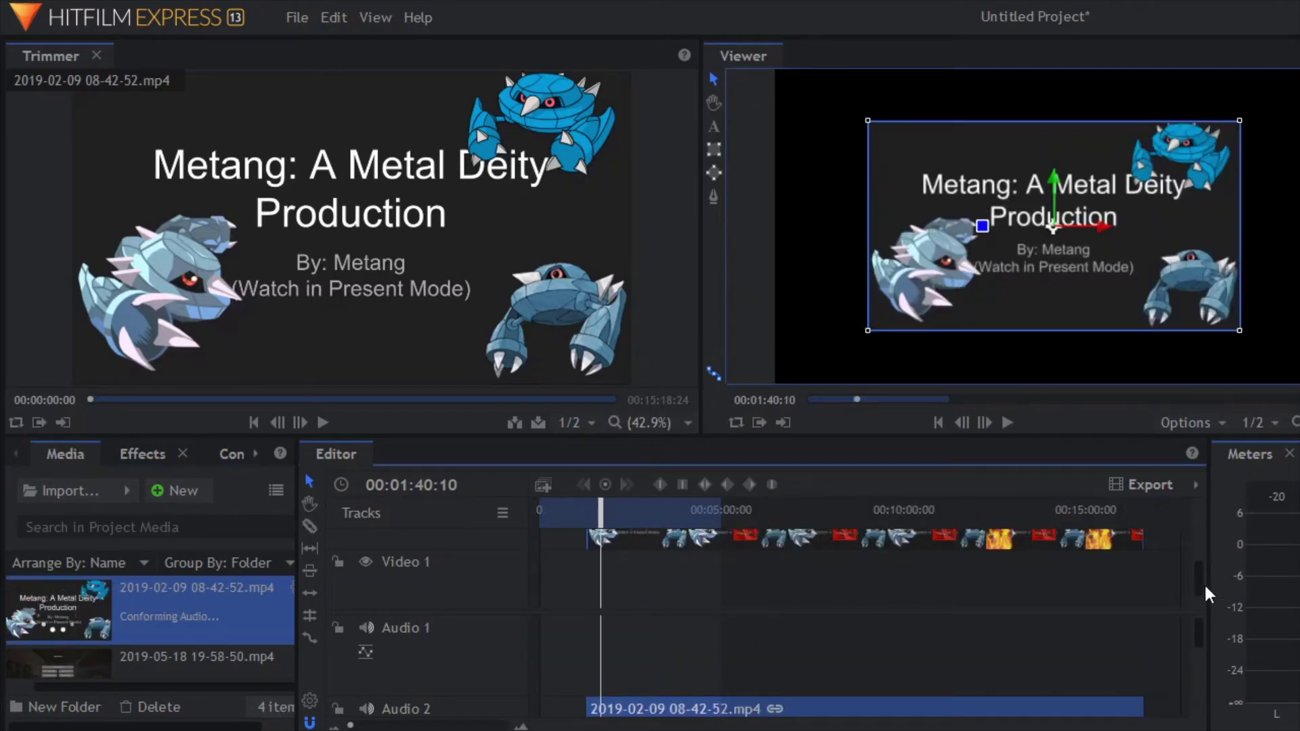
{"action": "left_click_drag", "start_coordinate": [1200, 580], "coordinate": [1197, 543]}
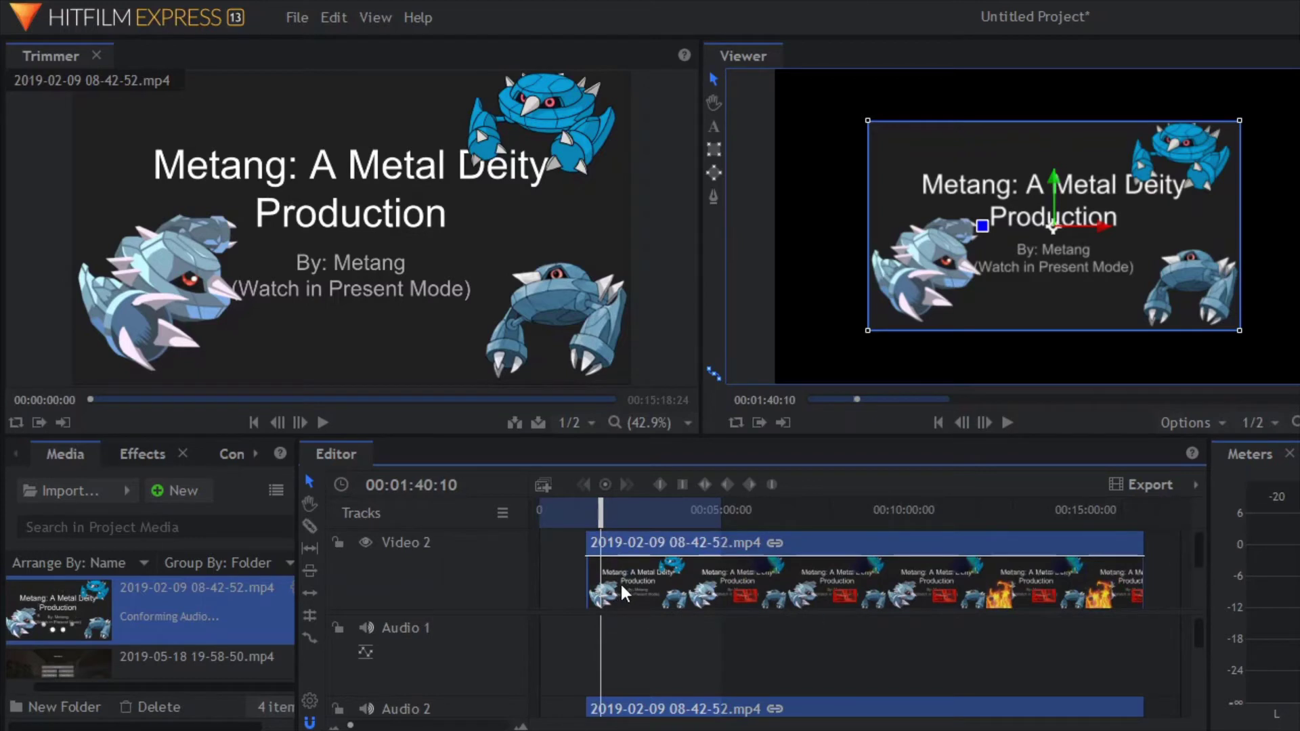
{"action": "left_click_drag", "start_coordinate": [621, 586], "coordinate": [578, 599]}
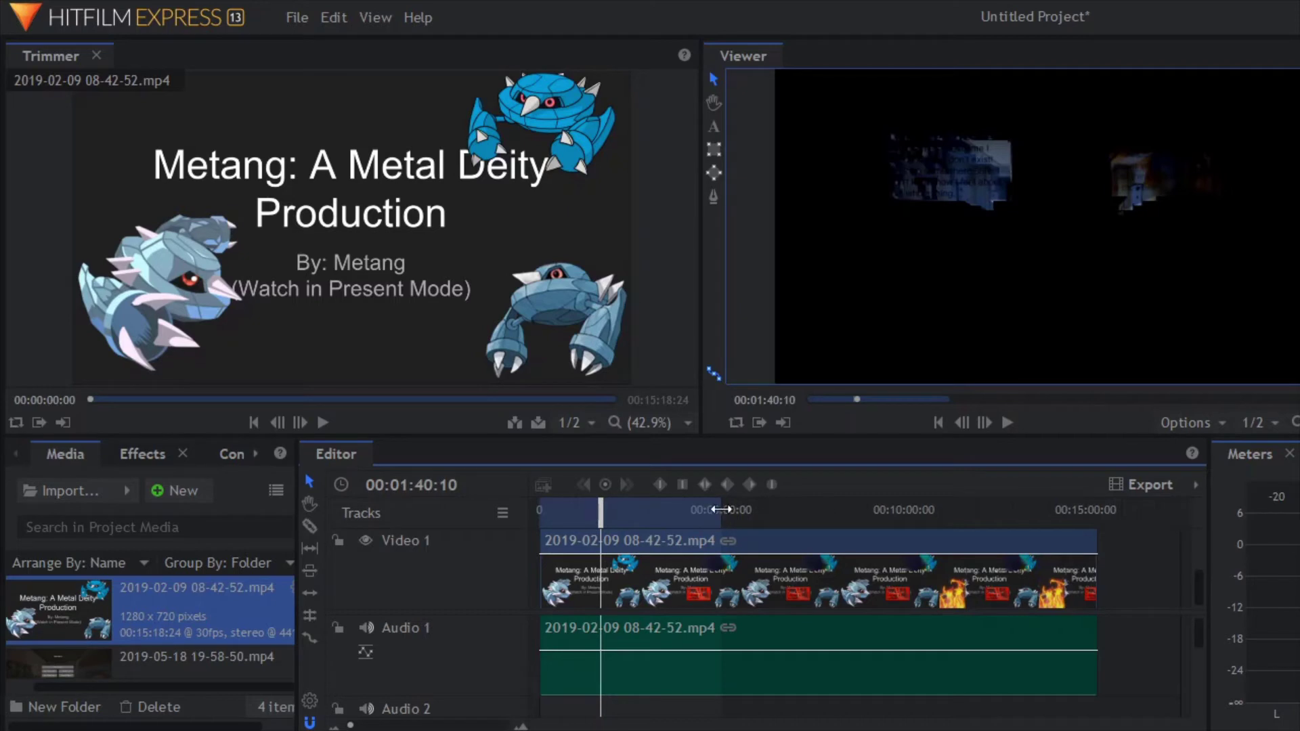
{"action": "left_click", "coordinate": [601, 512]}
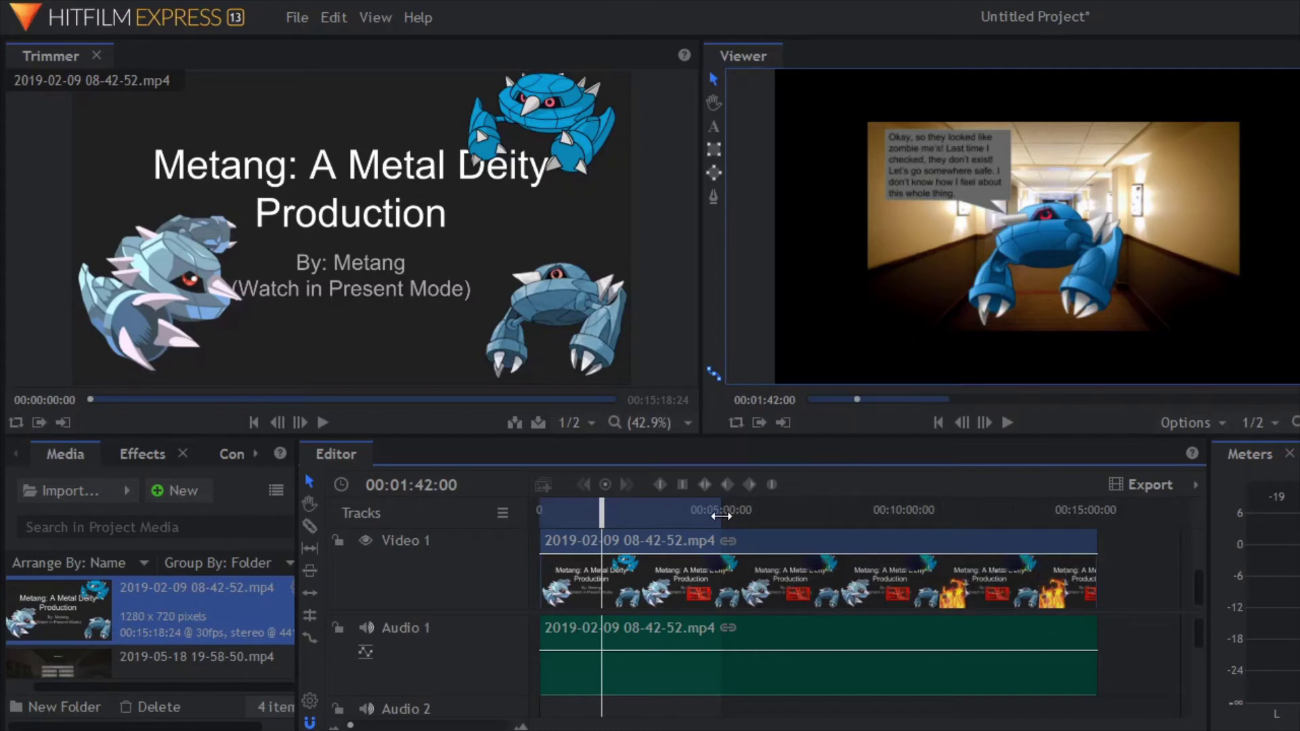
{"action": "left_click_drag", "start_coordinate": [720, 516], "coordinate": [1098, 512]}
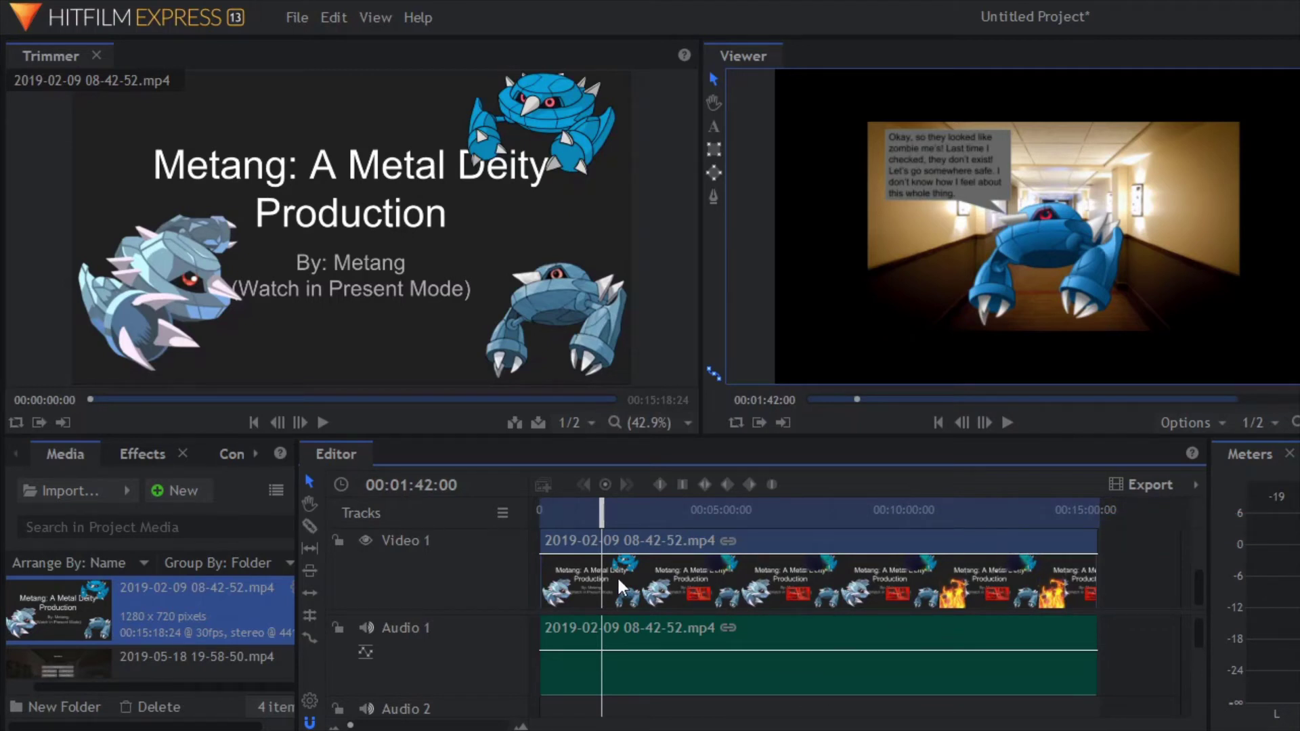
Play back the clip from the beginning and again from about 00:02:55 to check its picture size in the frame
{"action": "left_click_drag", "start_coordinate": [606, 519], "coordinate": [445, 515]}
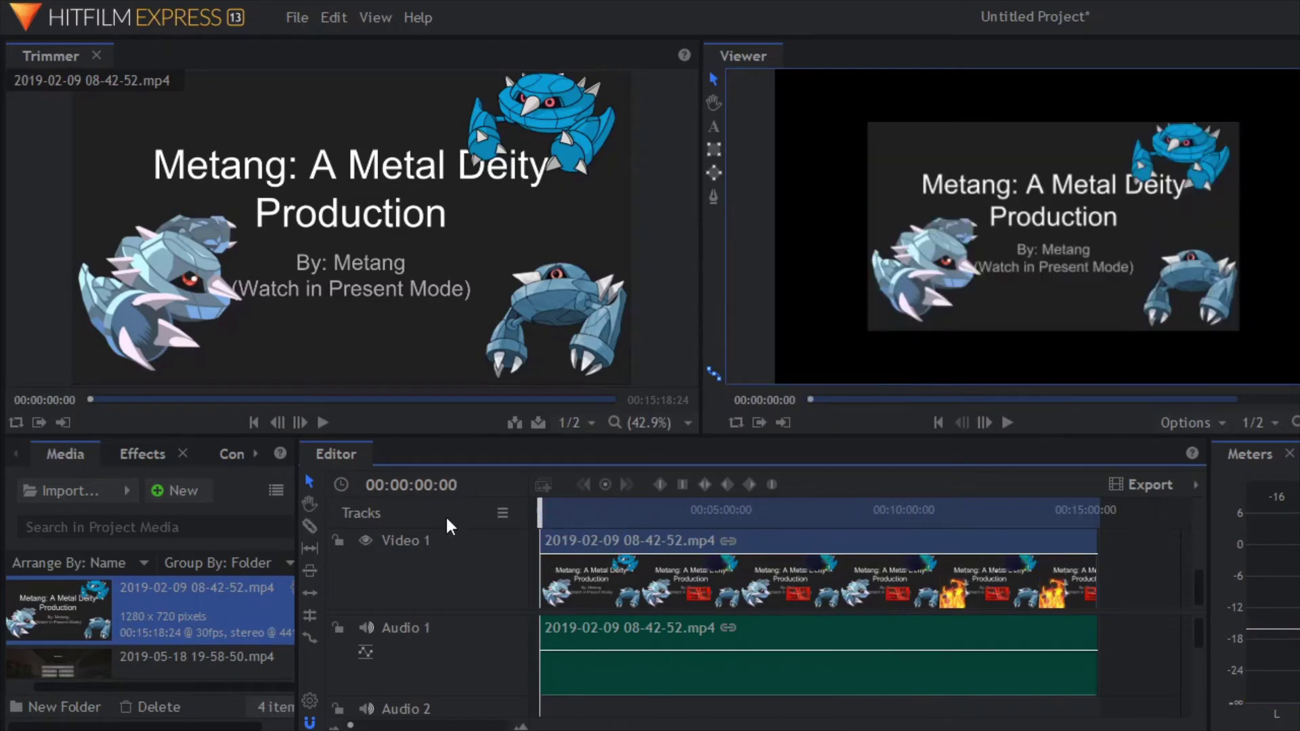
{"action": "key", "text": "space"}
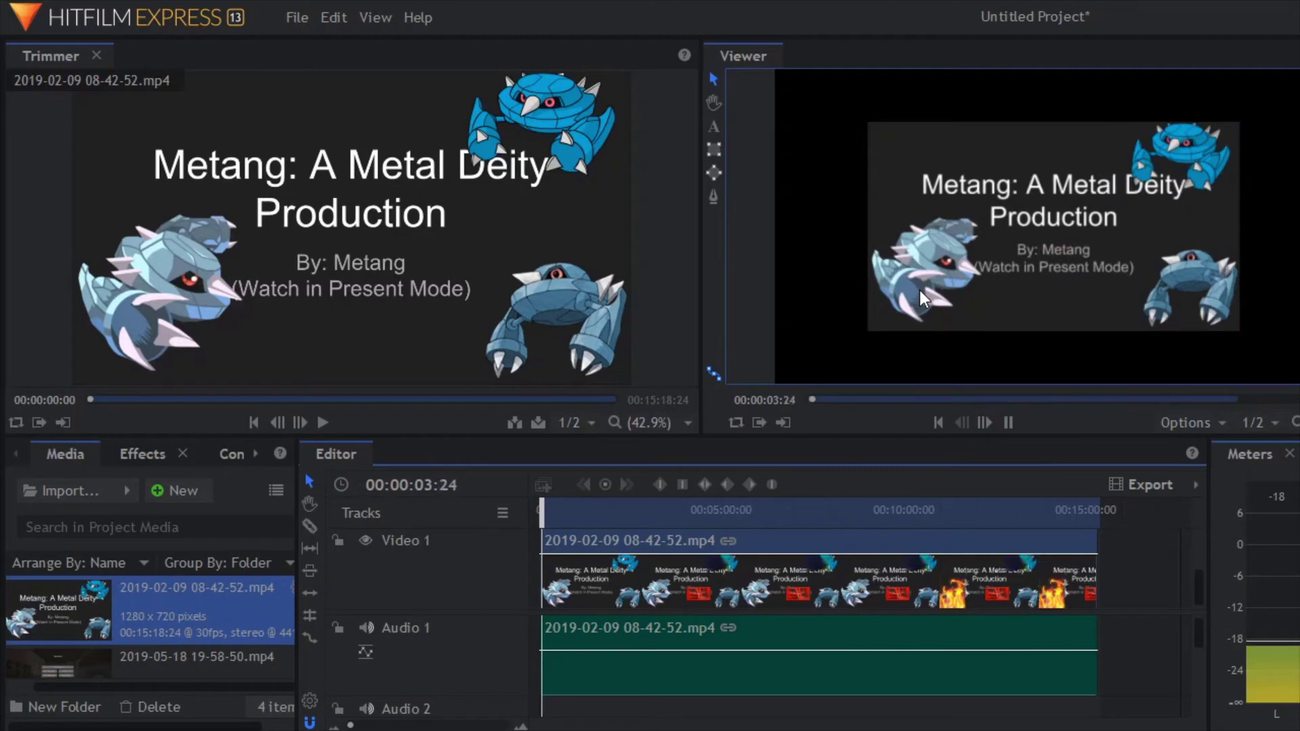
{"action": "key", "text": "space"}
{"action": "left_click_drag", "start_coordinate": [540, 504], "coordinate": [644, 504]}
{"action": "key", "text": "space"}
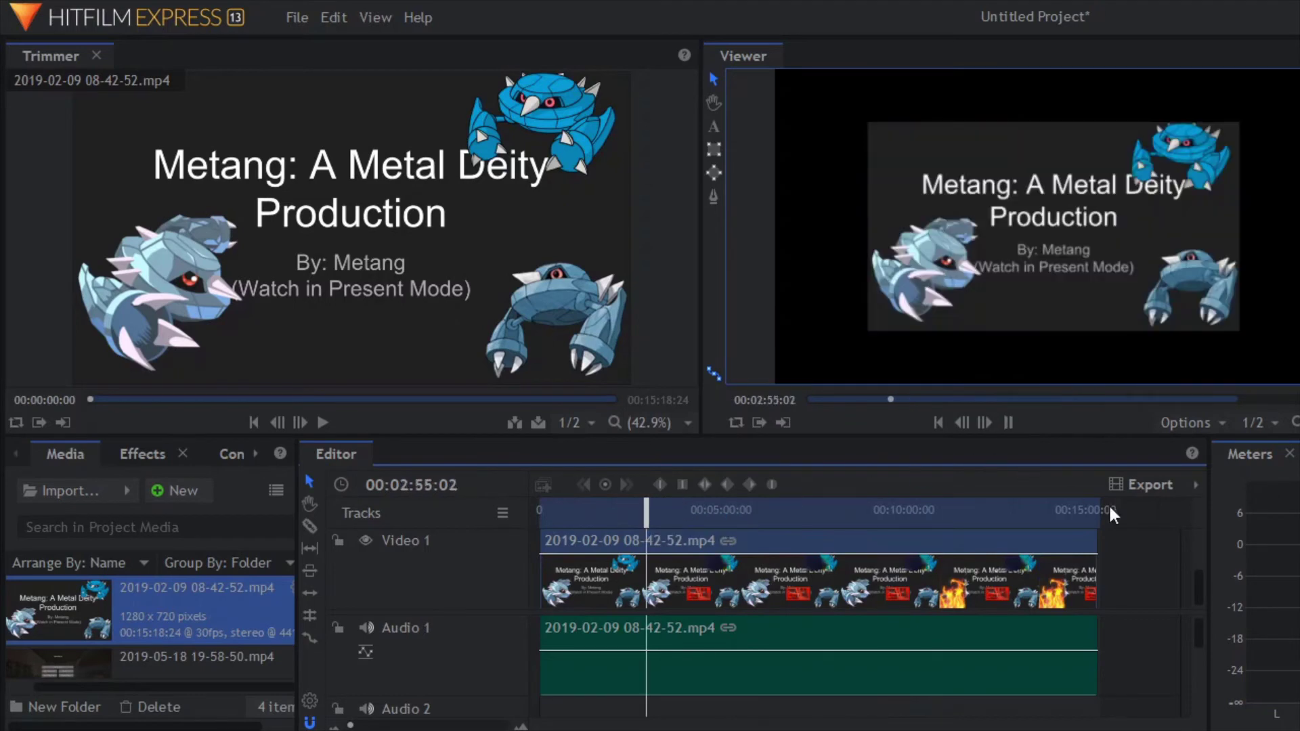
{"action": "left_click", "coordinate": [994, 231]}
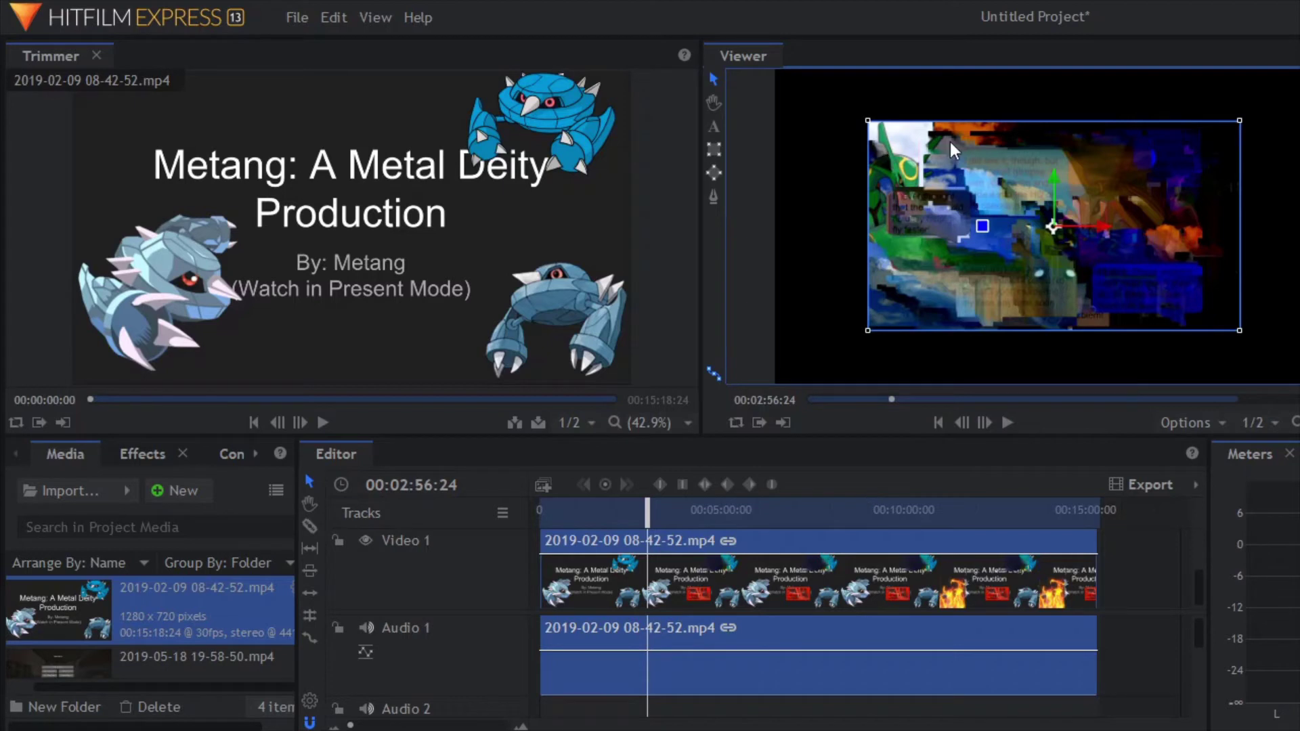
{"action": "right_click", "coordinate": [716, 573]}
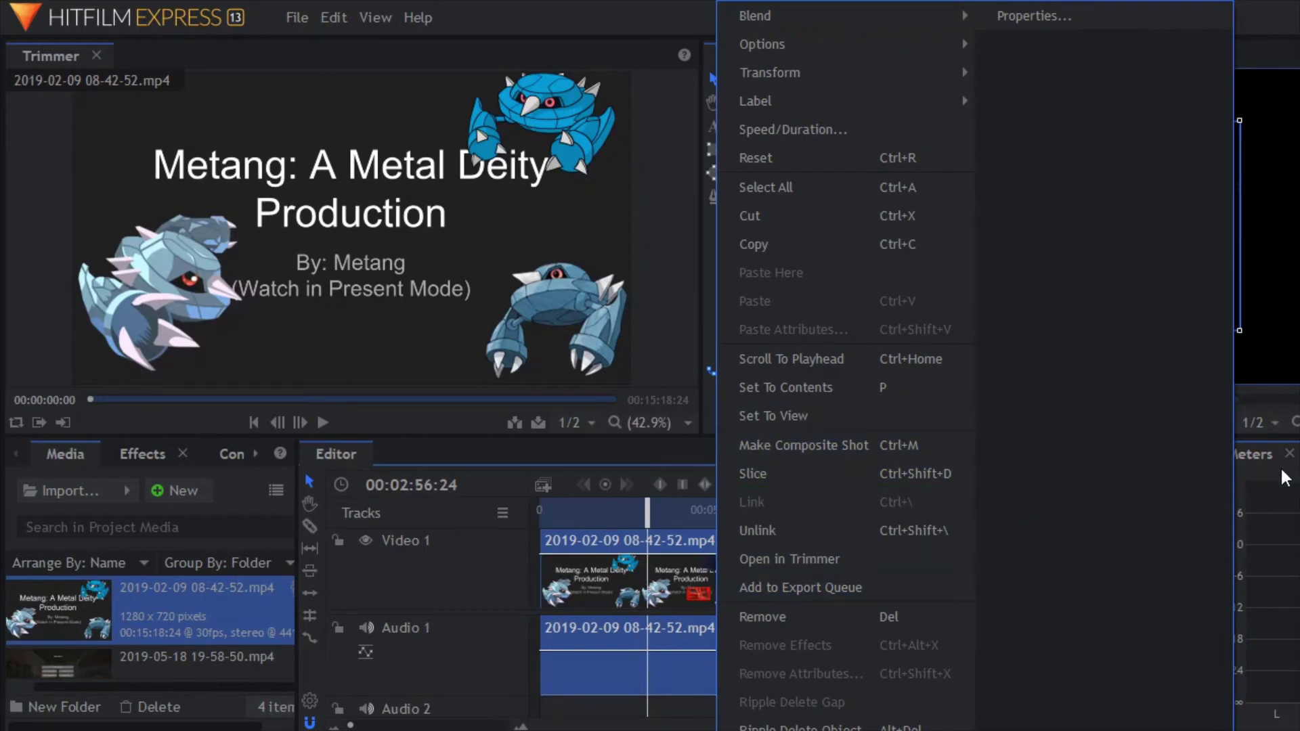
{"action": "left_click", "coordinate": [1255, 471]}
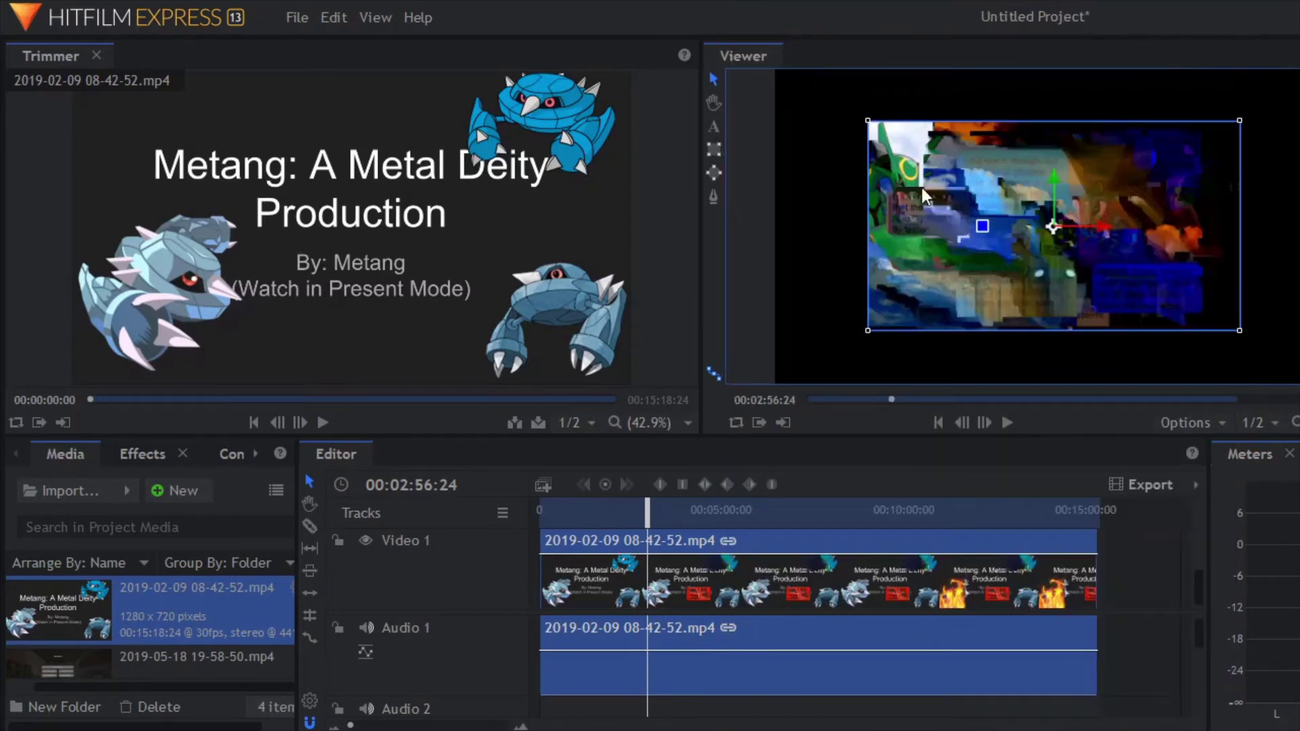
{"action": "left_click_drag", "start_coordinate": [868, 120], "coordinate": [778, 70]}
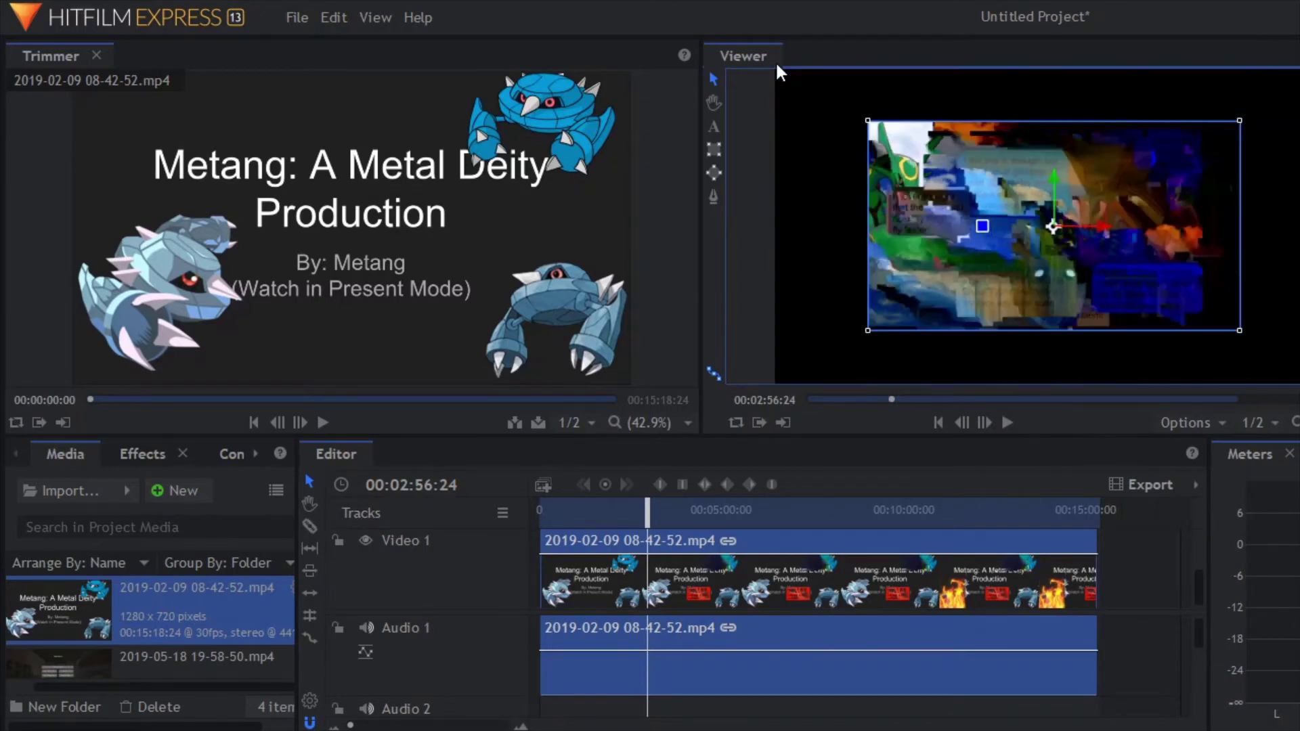
{"action": "right_click", "coordinate": [698, 594]}
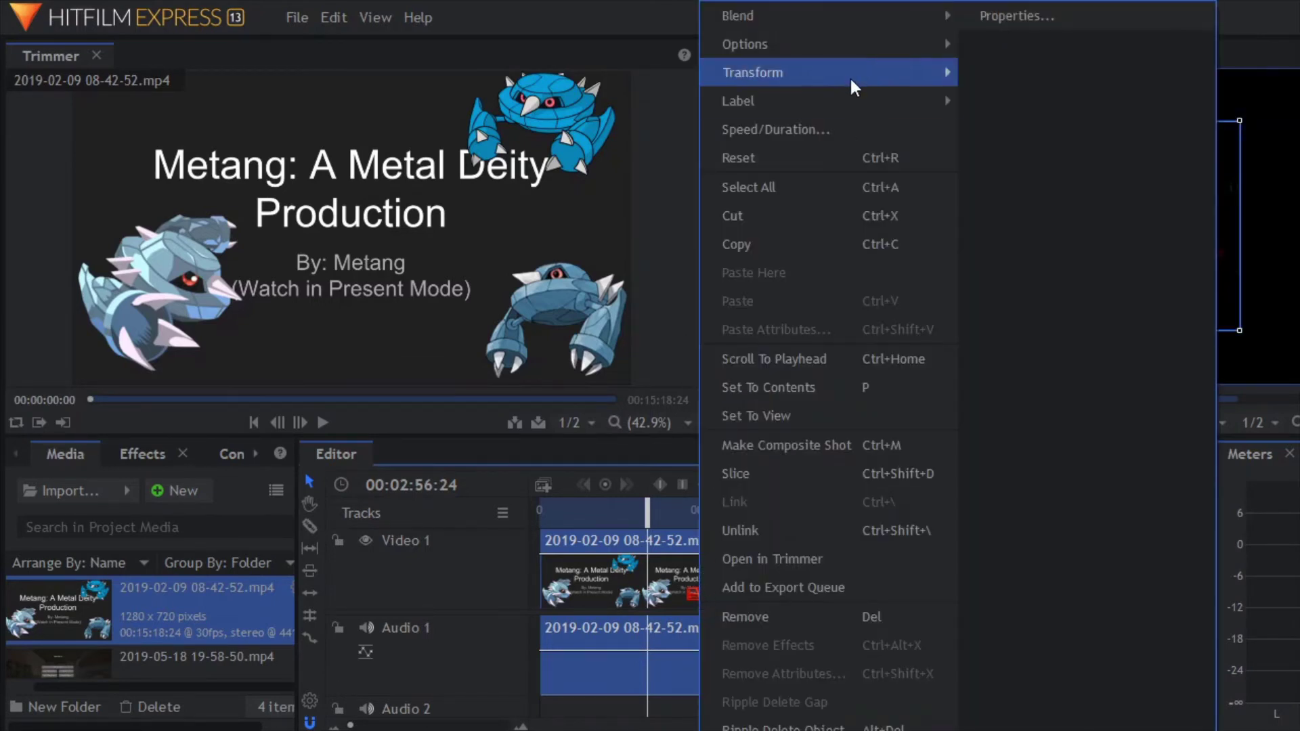
{"action": "mouse_move", "coordinate": [839, 76]}
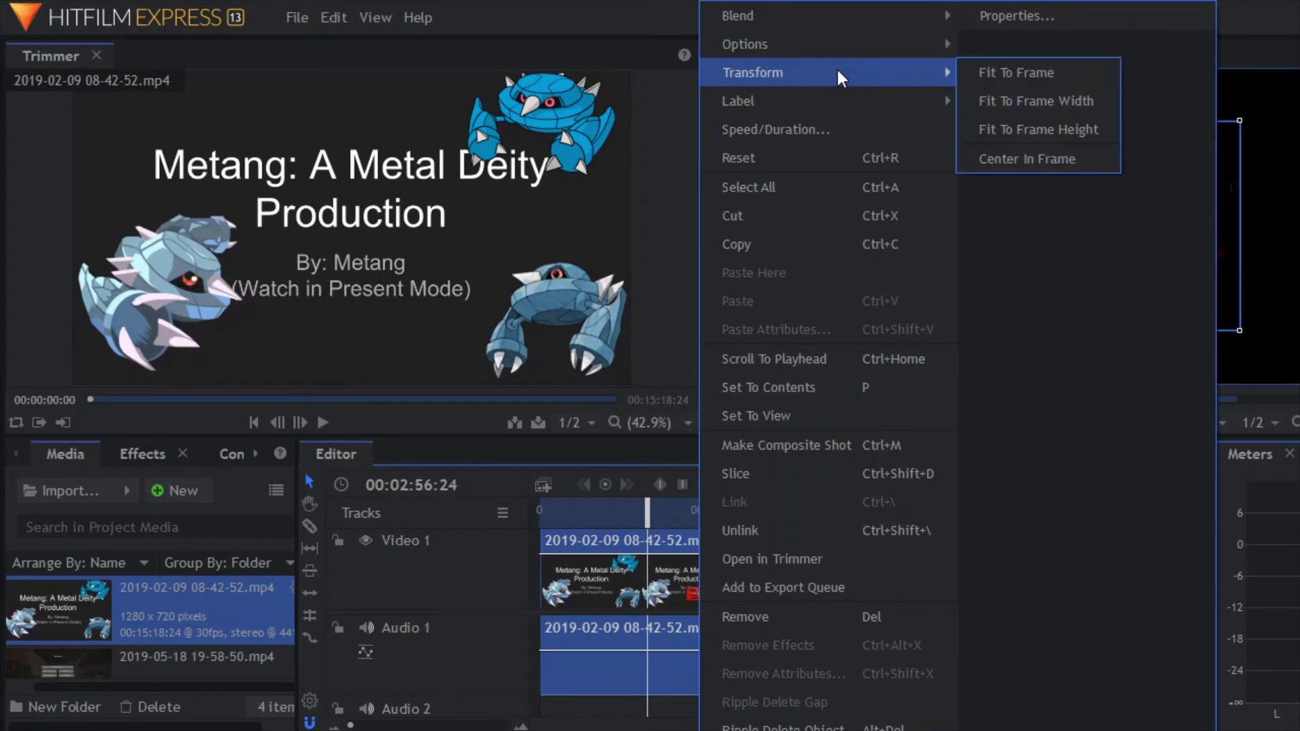
{"action": "left_click", "coordinate": [999, 67]}
{"action": "left_click", "coordinate": [1136, 536]}
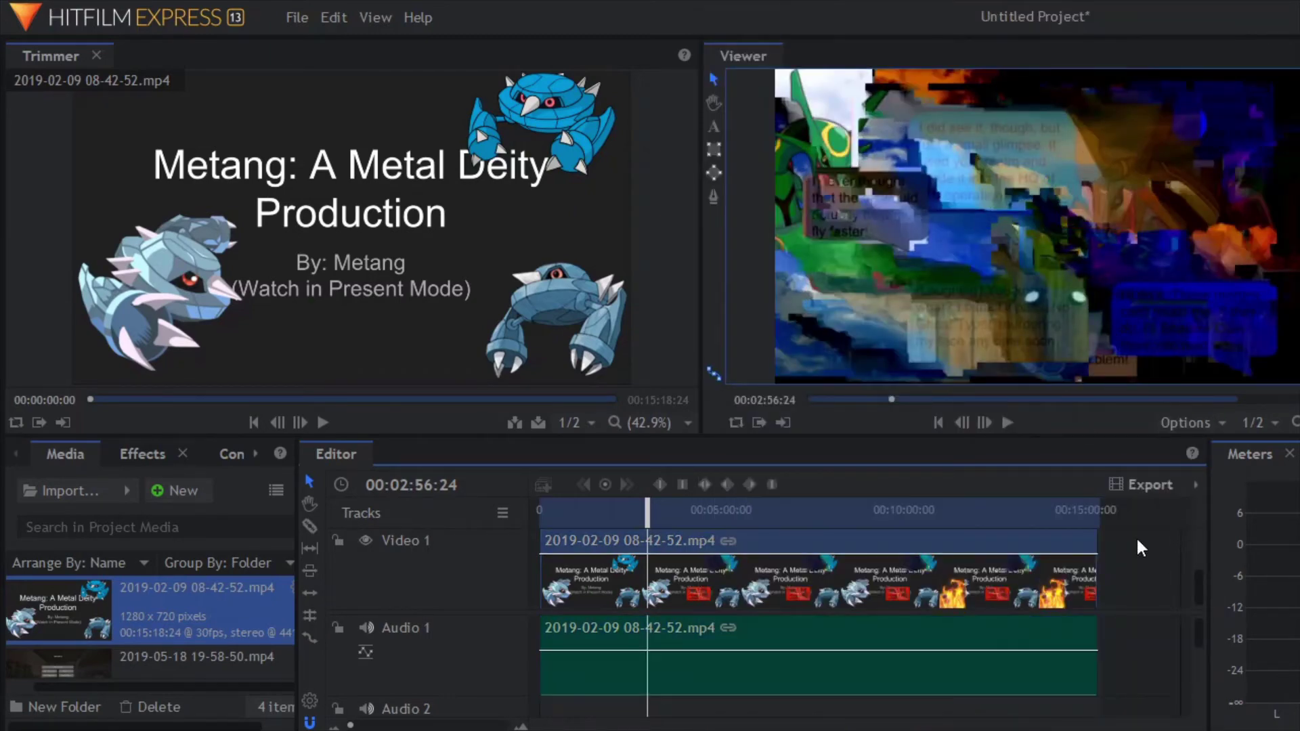
Play back the resized clip from about 00:02:56 to check how it fills the frame
{"action": "key", "text": "space"}
{"action": "key", "text": "space"}
{"action": "key", "text": "space"}
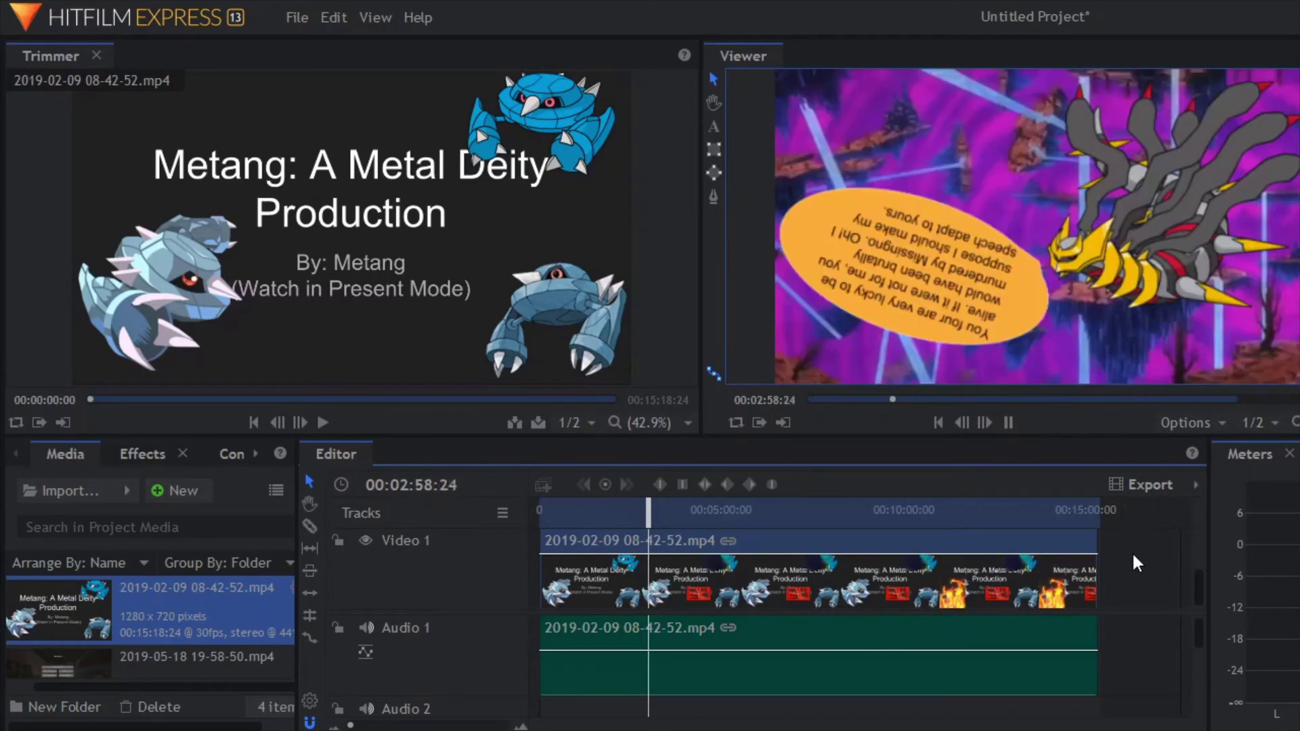
{"action": "key", "text": "space"}
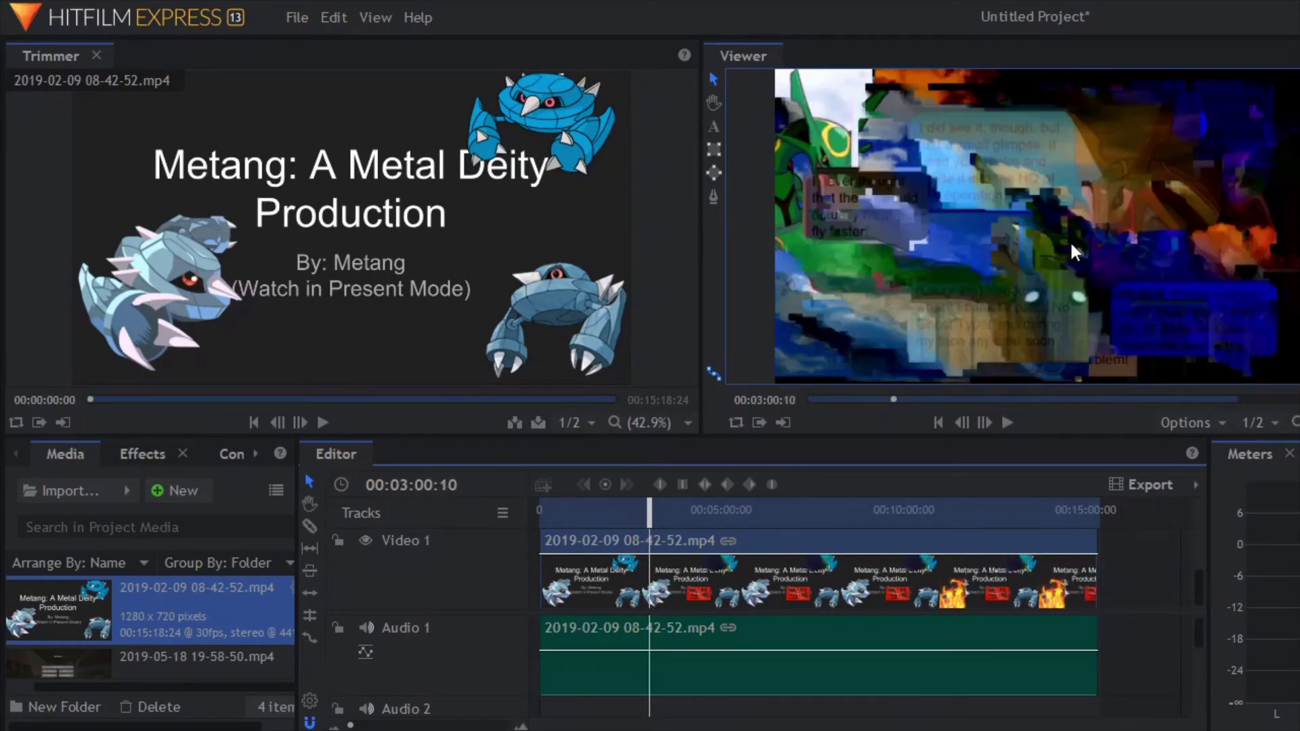
{"action": "key", "text": "space"}
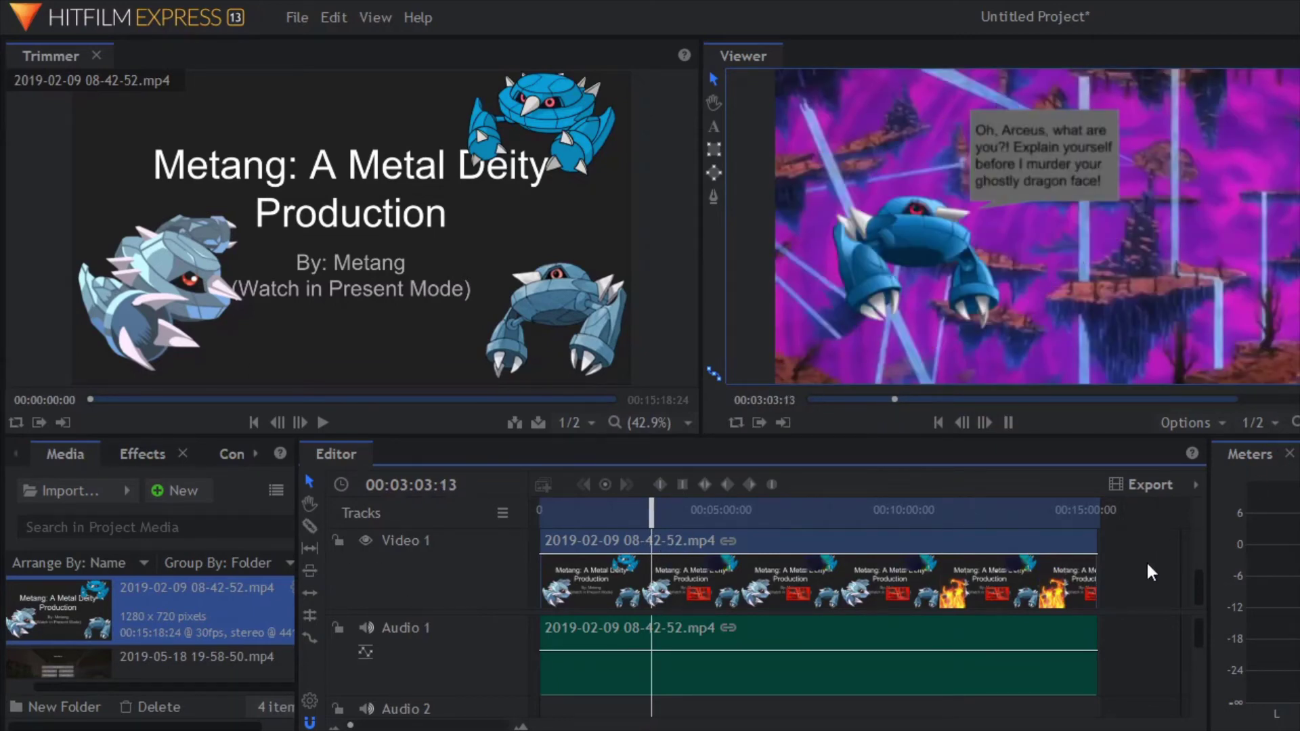
{"action": "key", "text": "space"}
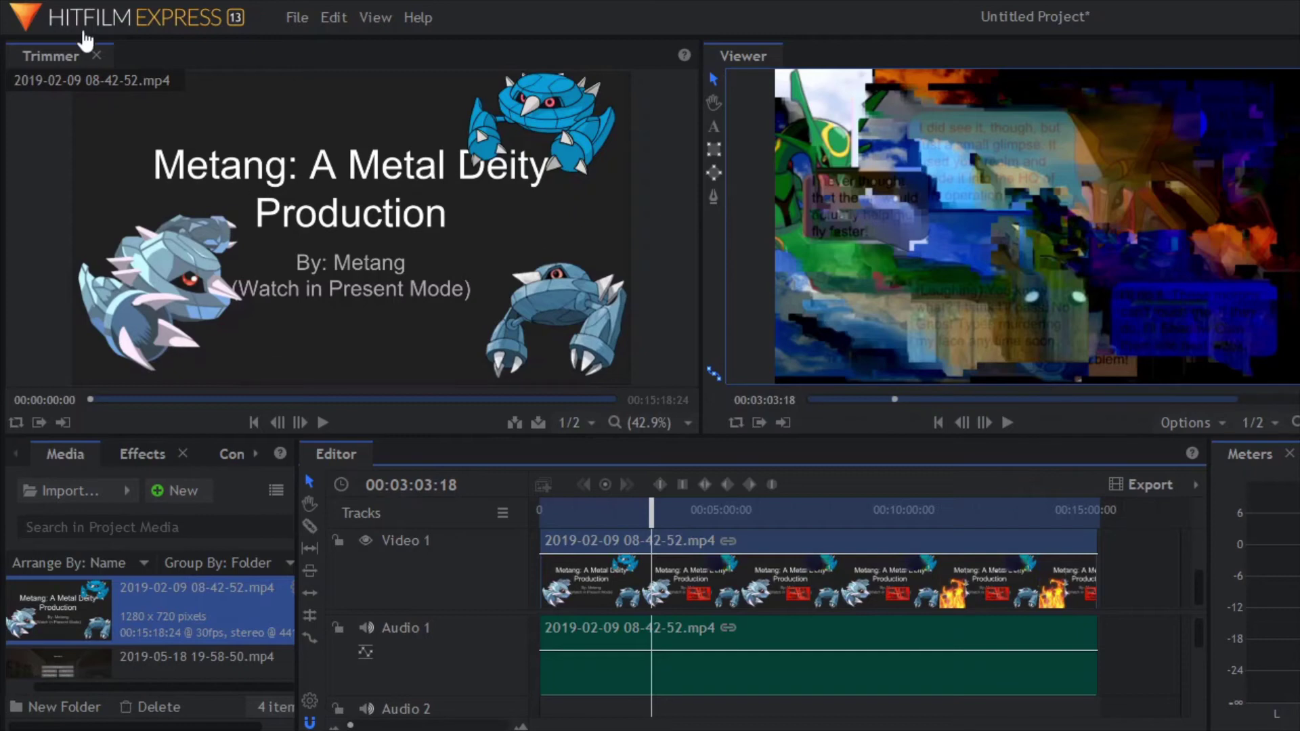
{"action": "key", "text": "space"}
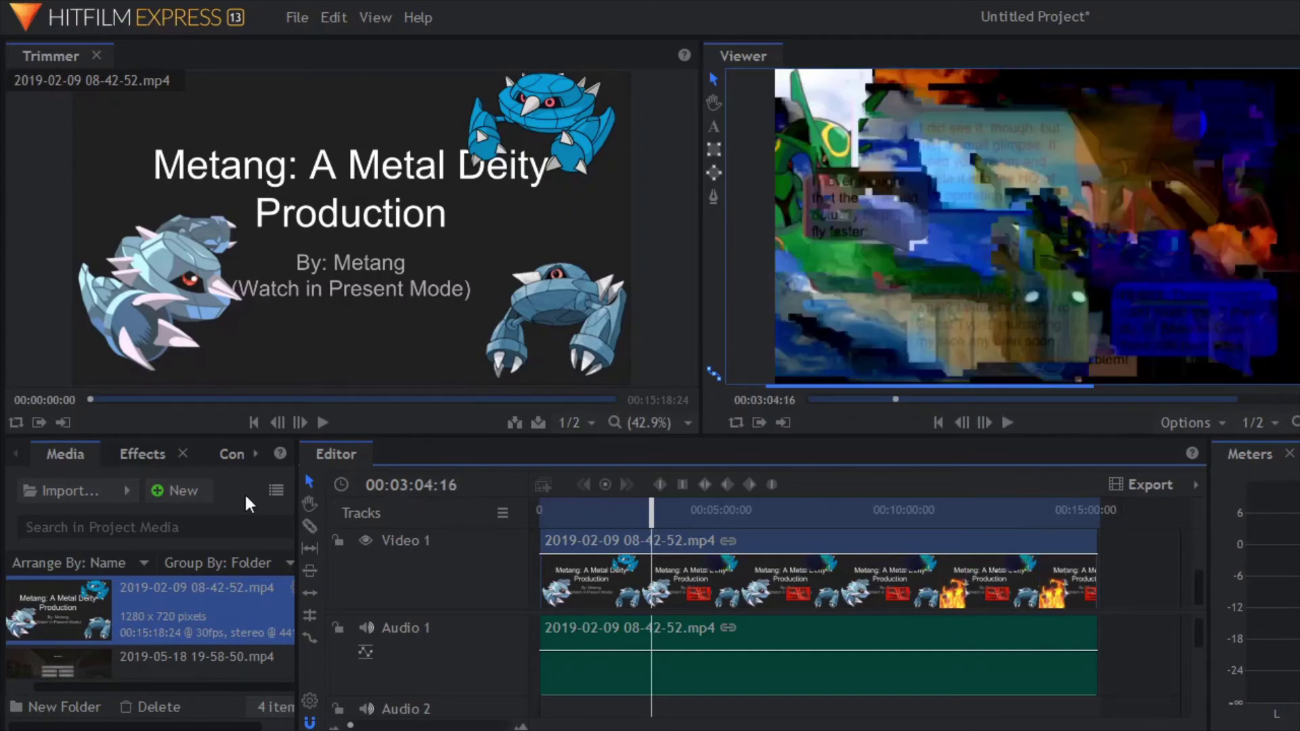
{"action": "left_click", "coordinate": [139, 490]}
{"action": "left_click", "coordinate": [138, 516]}
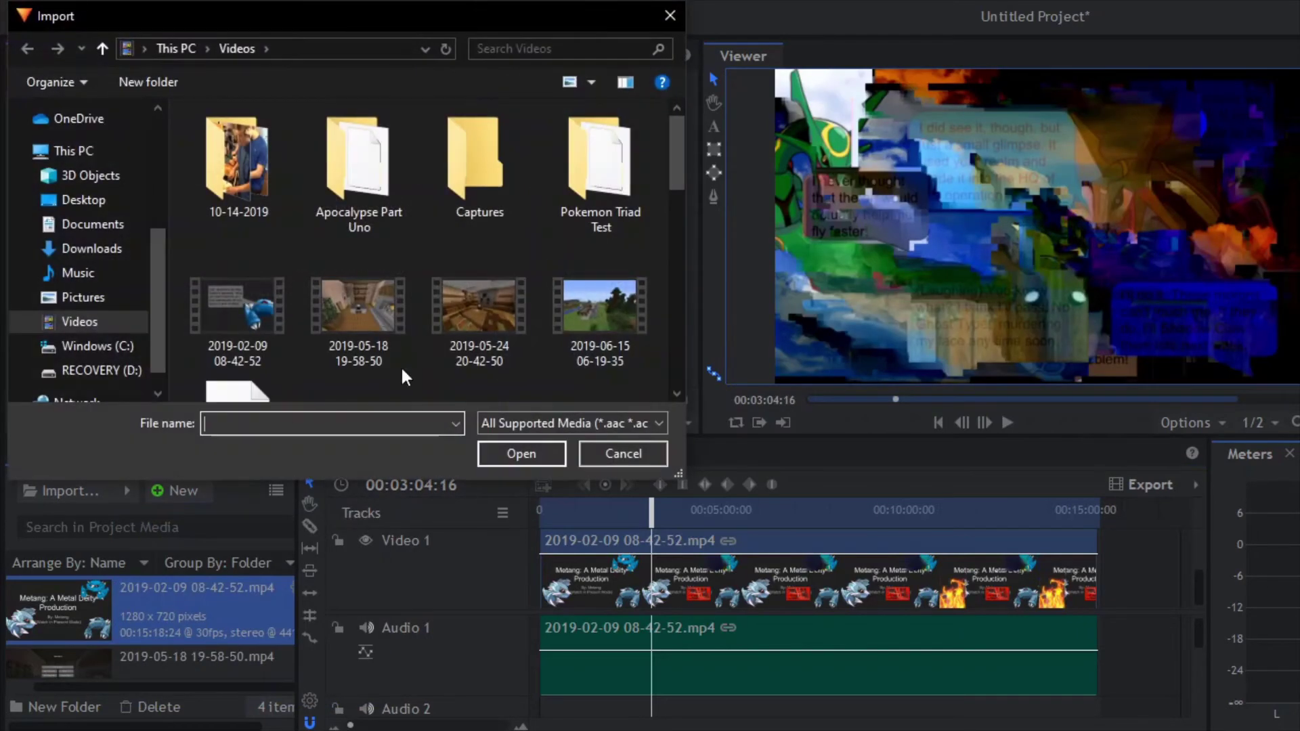
{"action": "scroll", "coordinate": [392, 346], "scroll_direction": "down", "scroll_amount": 5}
{"action": "scroll", "coordinate": [368, 318], "scroll_direction": "down", "scroll_amount": 3}
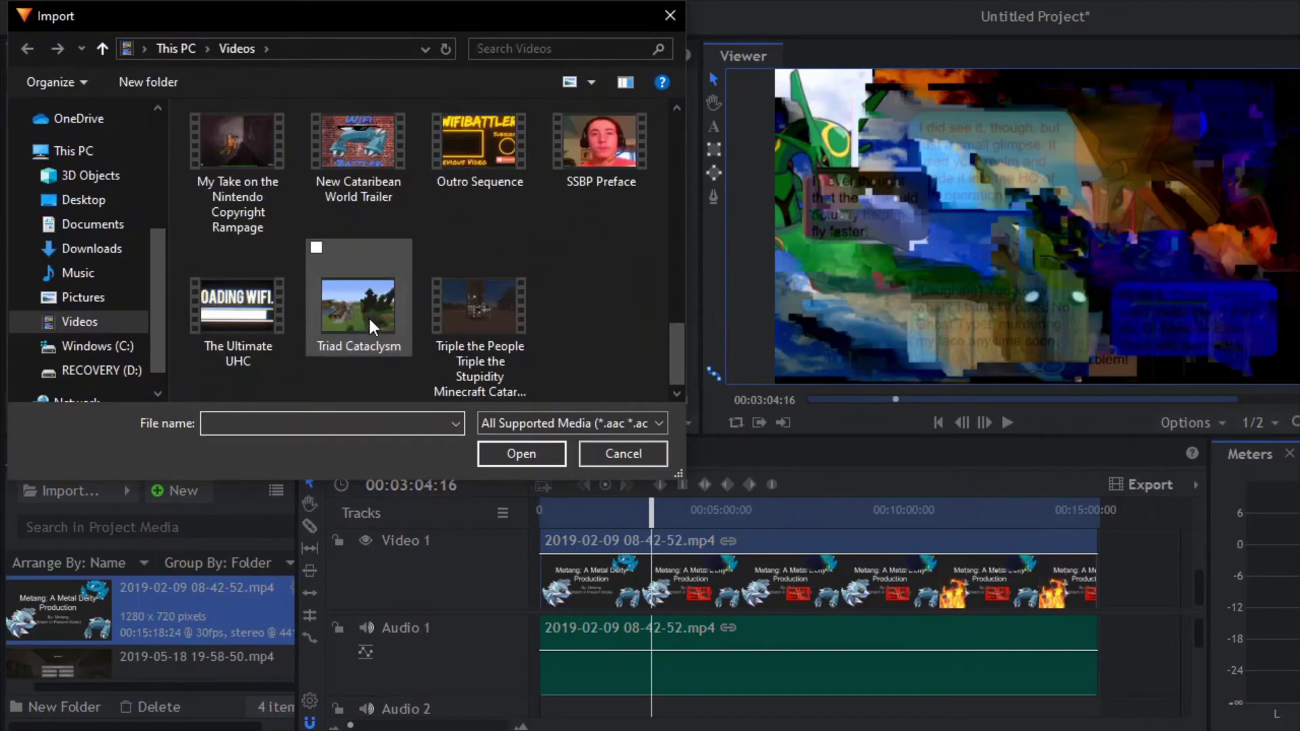
{"action": "scroll", "coordinate": [318, 304], "scroll_direction": "up", "scroll_amount": 2}
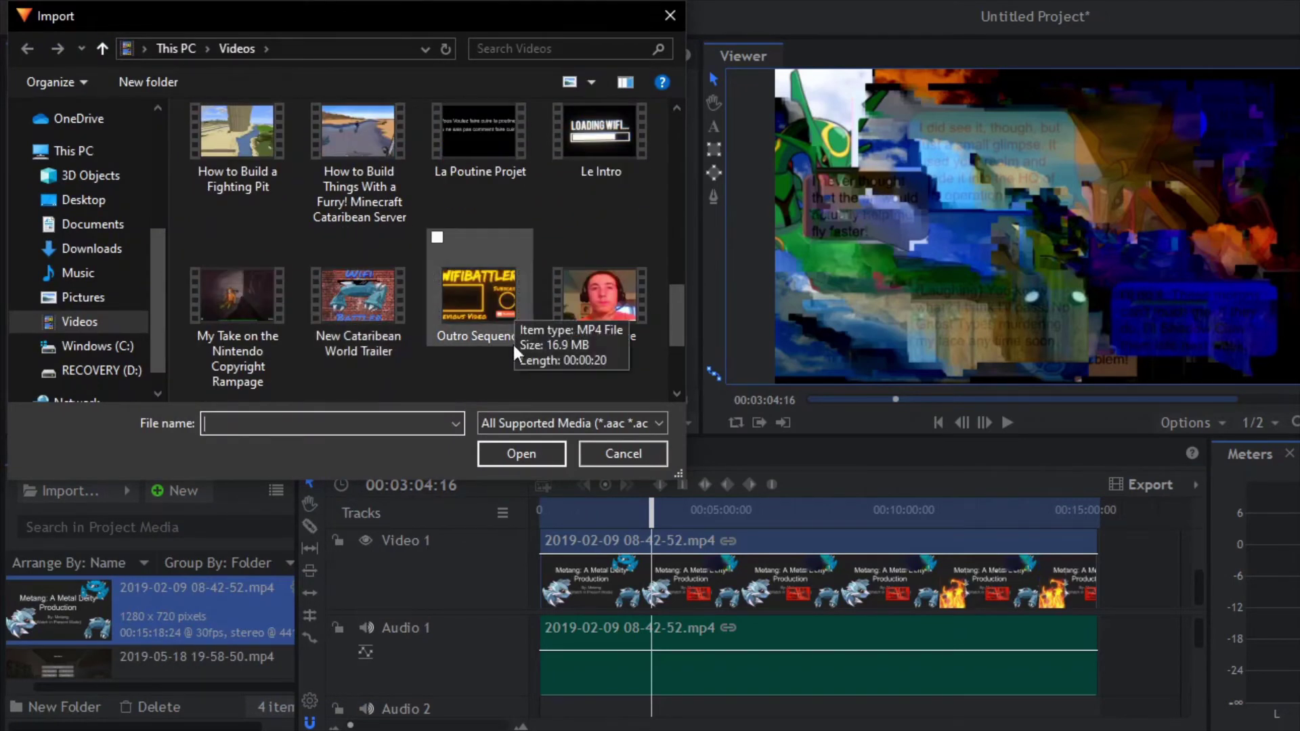
{"action": "left_click", "coordinate": [624, 455]}
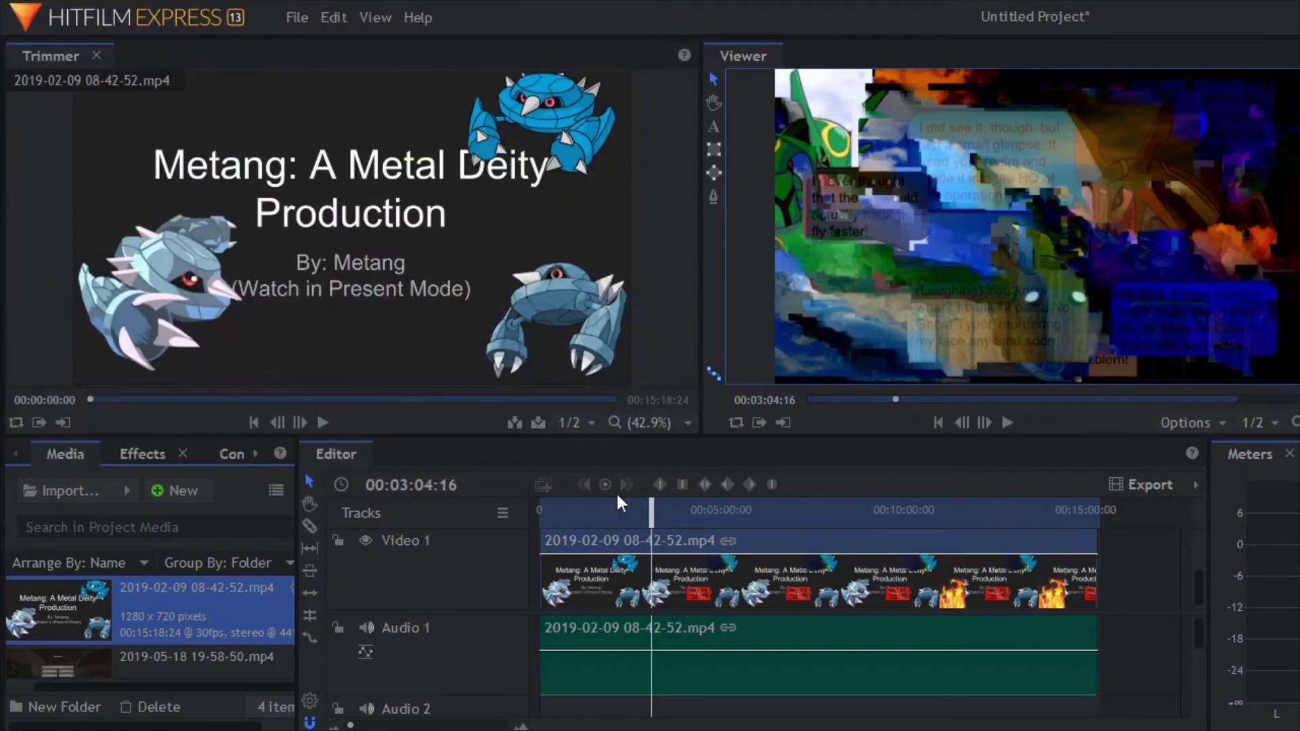
Preview the clip briefly in the Trimmer and continue the timeline playback from about 00:03:04
{"action": "key", "text": "space"}
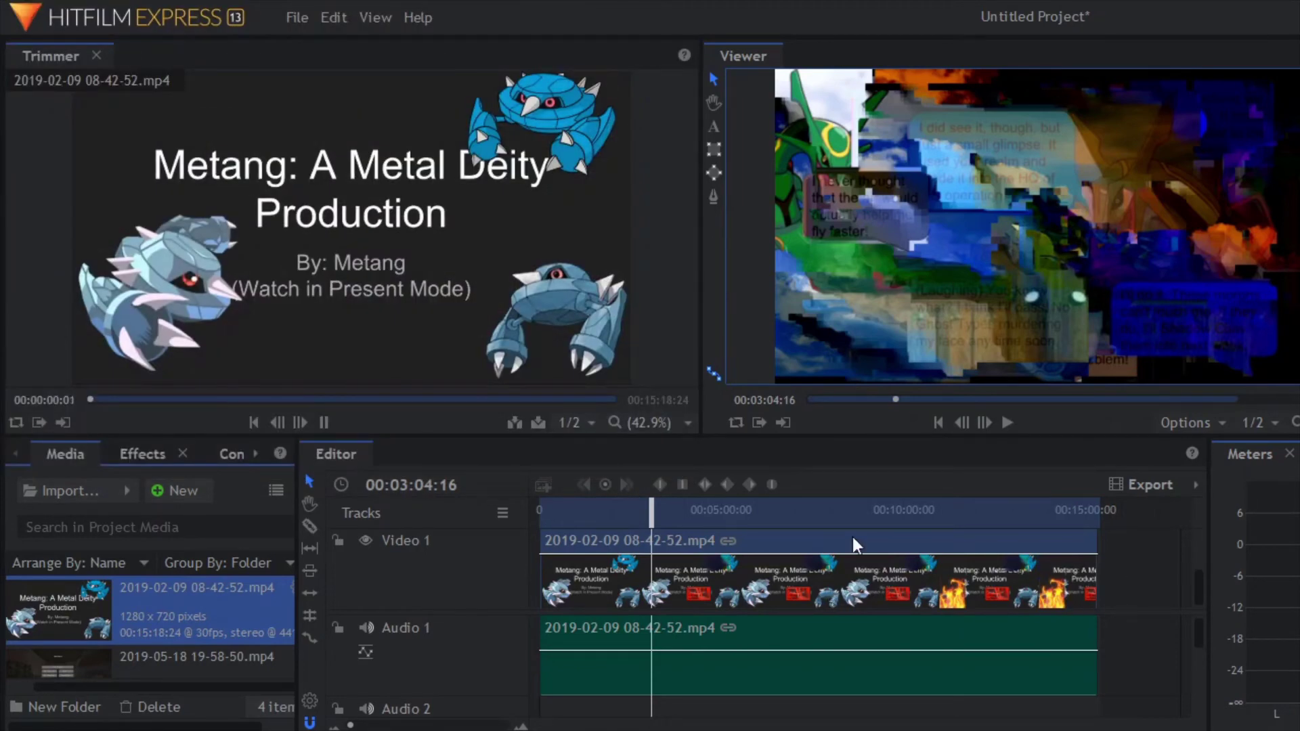
{"action": "key", "text": "space"}
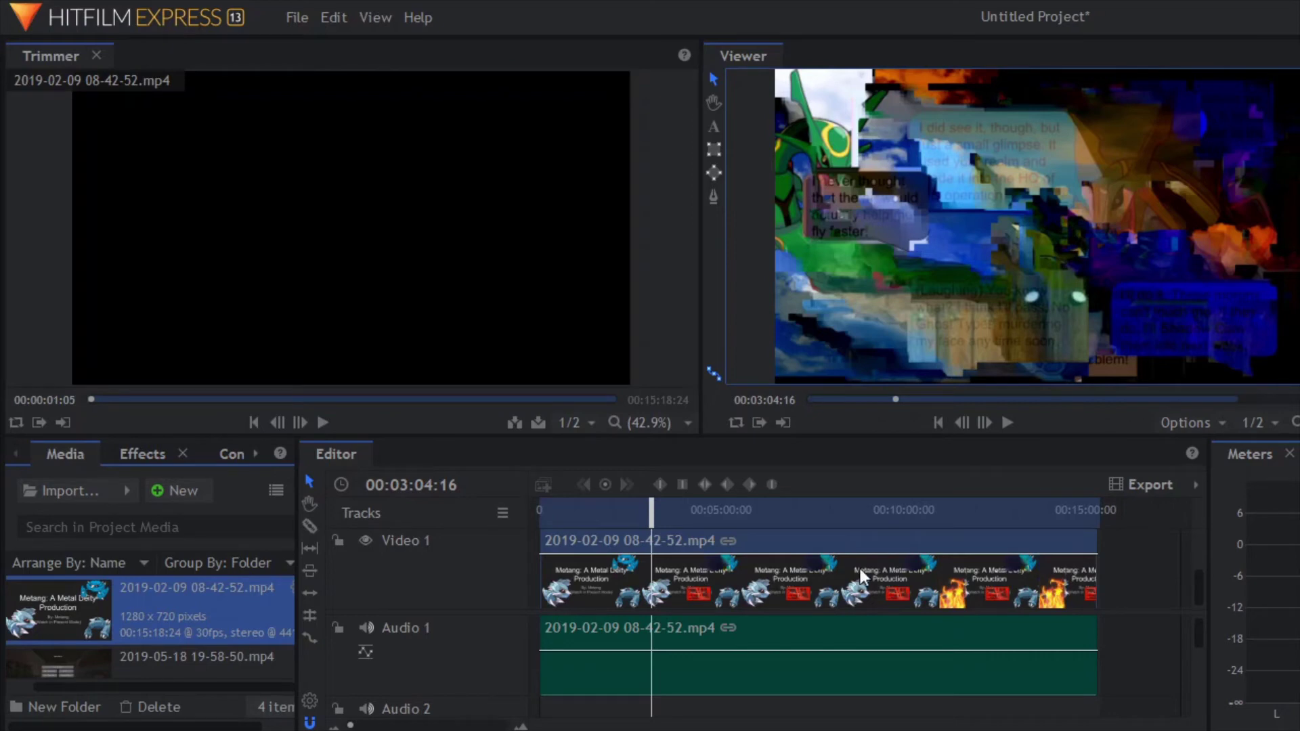
{"action": "left_click", "coordinate": [1130, 555]}
{"action": "key", "text": "space"}
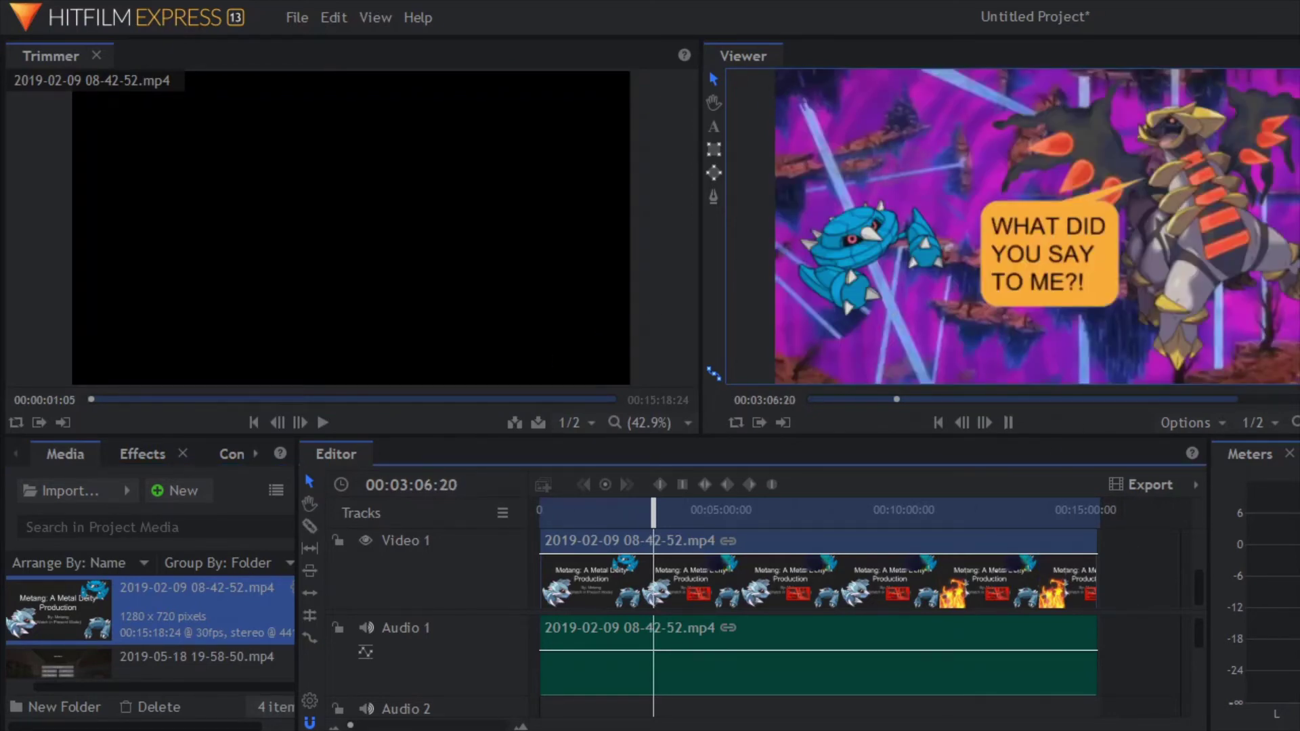
{"action": "key", "text": "space"}
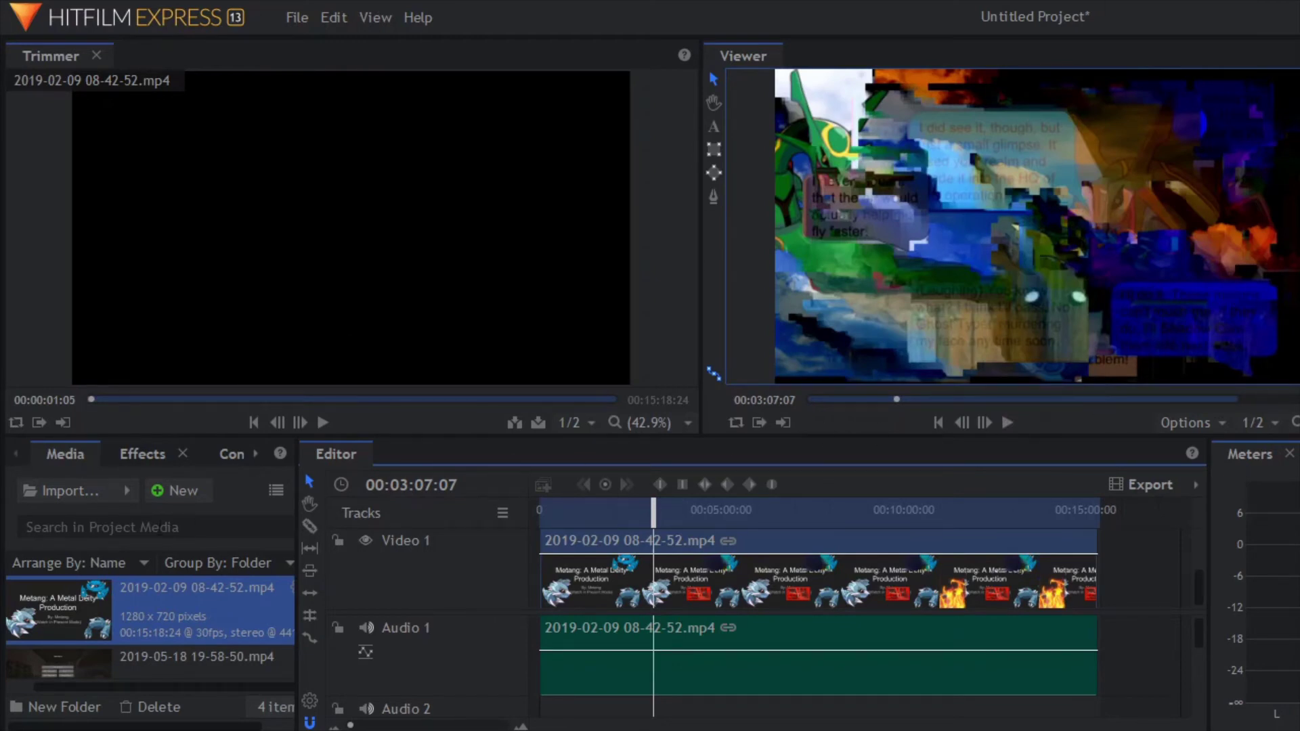
Revert the project history to the Remove Sequence Object(s) entry just before Add New Media
{"action": "left_click", "coordinate": [128, 448]}
{"action": "left_click", "coordinate": [209, 449]}
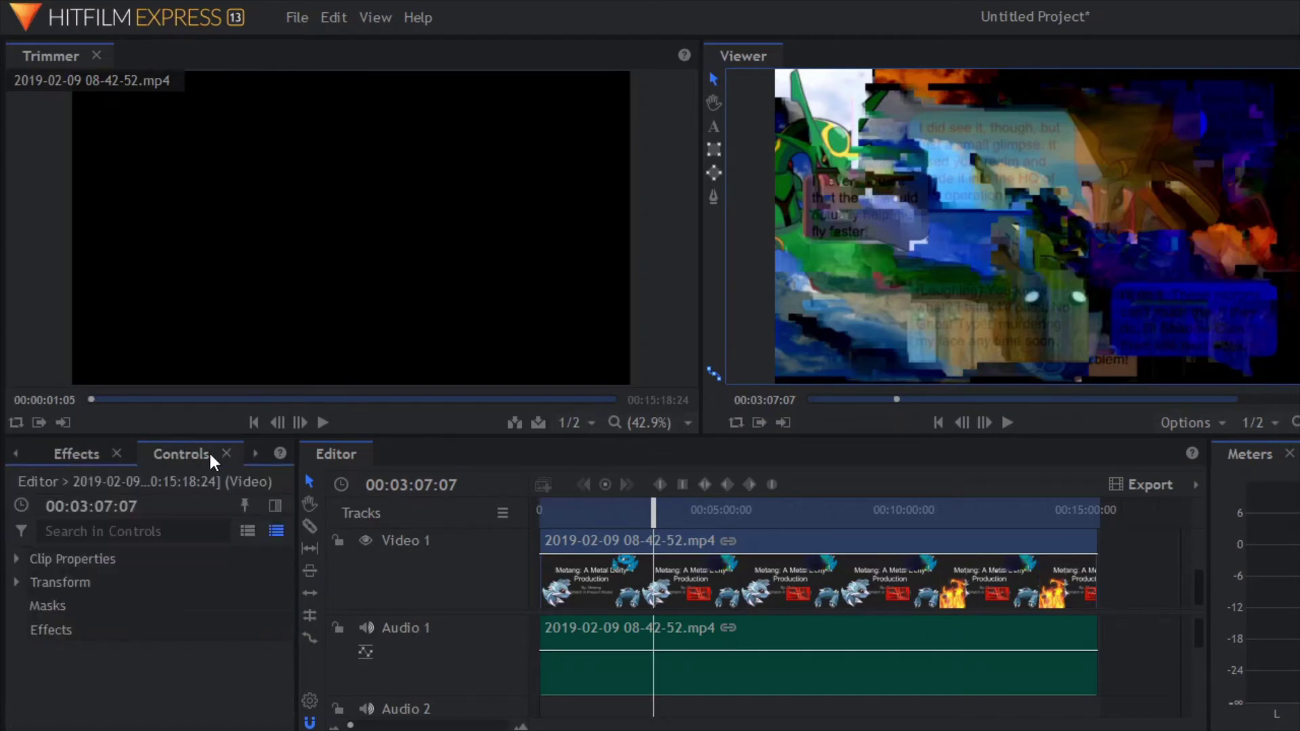
{"action": "left_click", "coordinate": [254, 453]}
{"action": "left_click", "coordinate": [174, 453]}
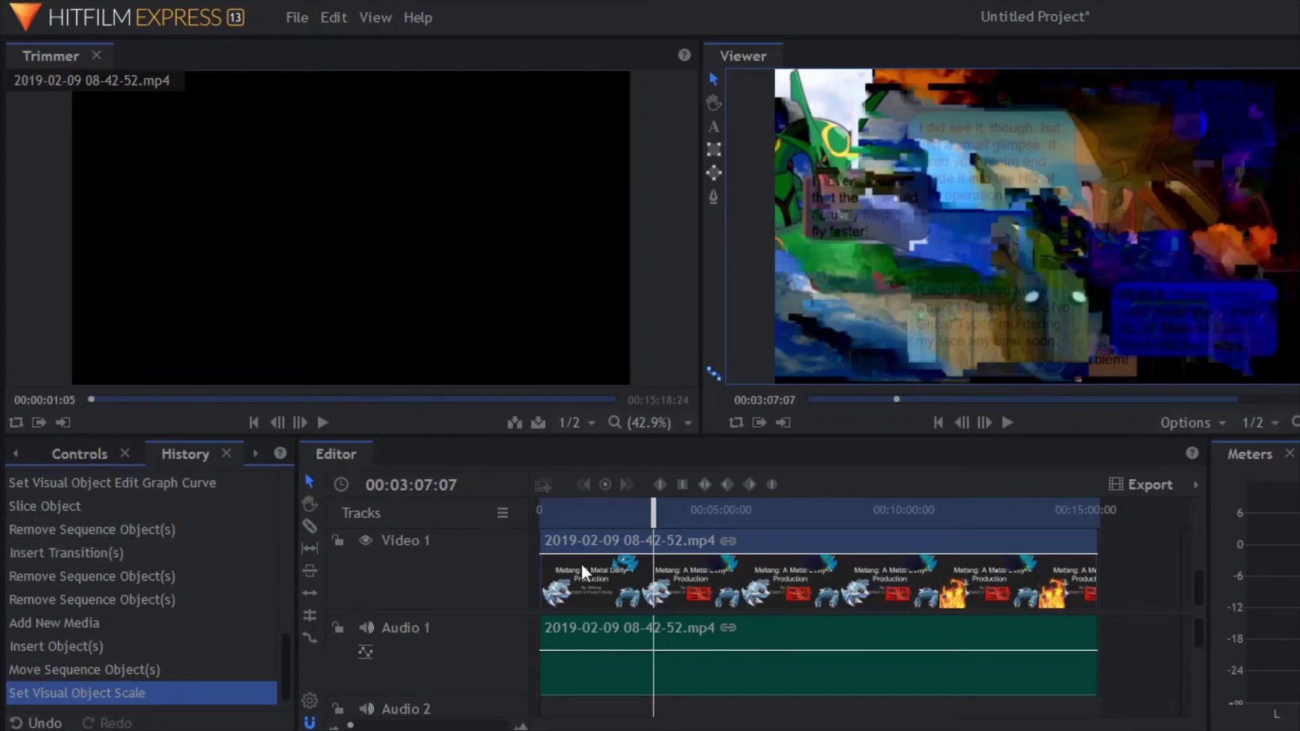
{"action": "left_click", "coordinate": [87, 596]}
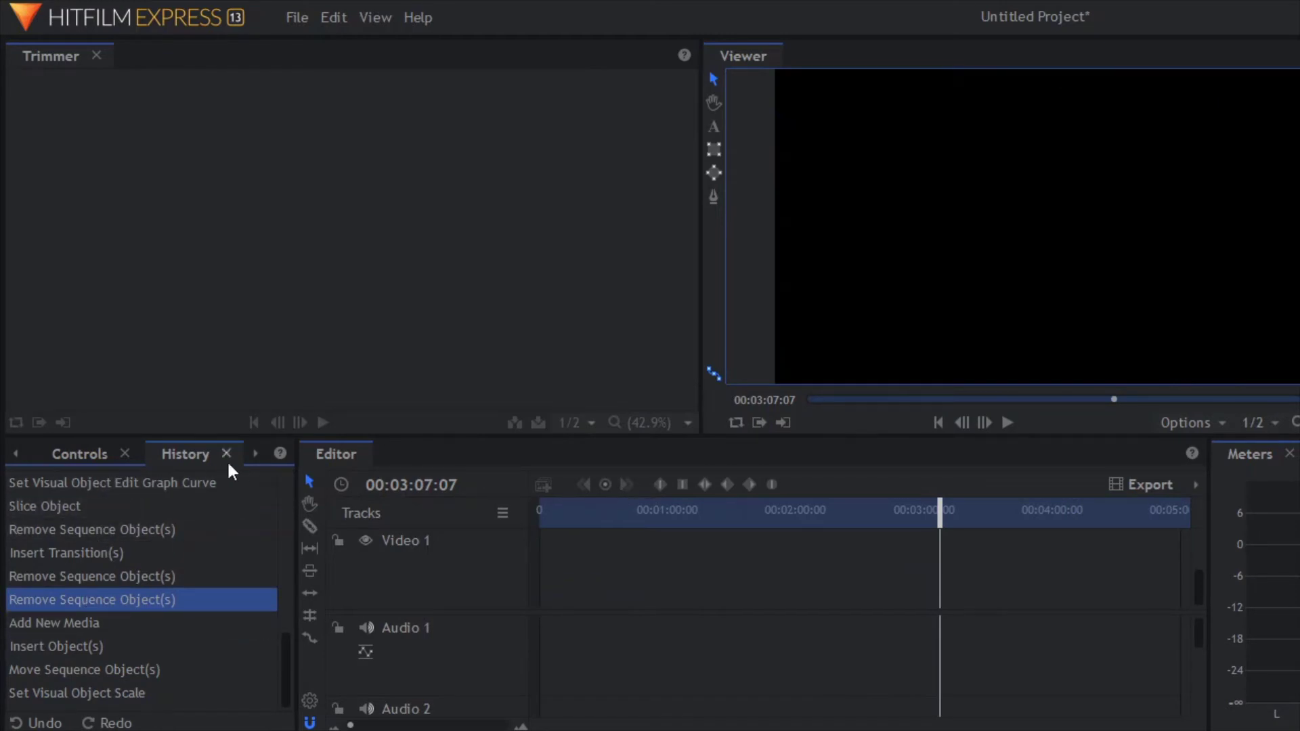
View the Text character settings and return to the project media list
{"action": "left_click", "coordinate": [251, 458]}
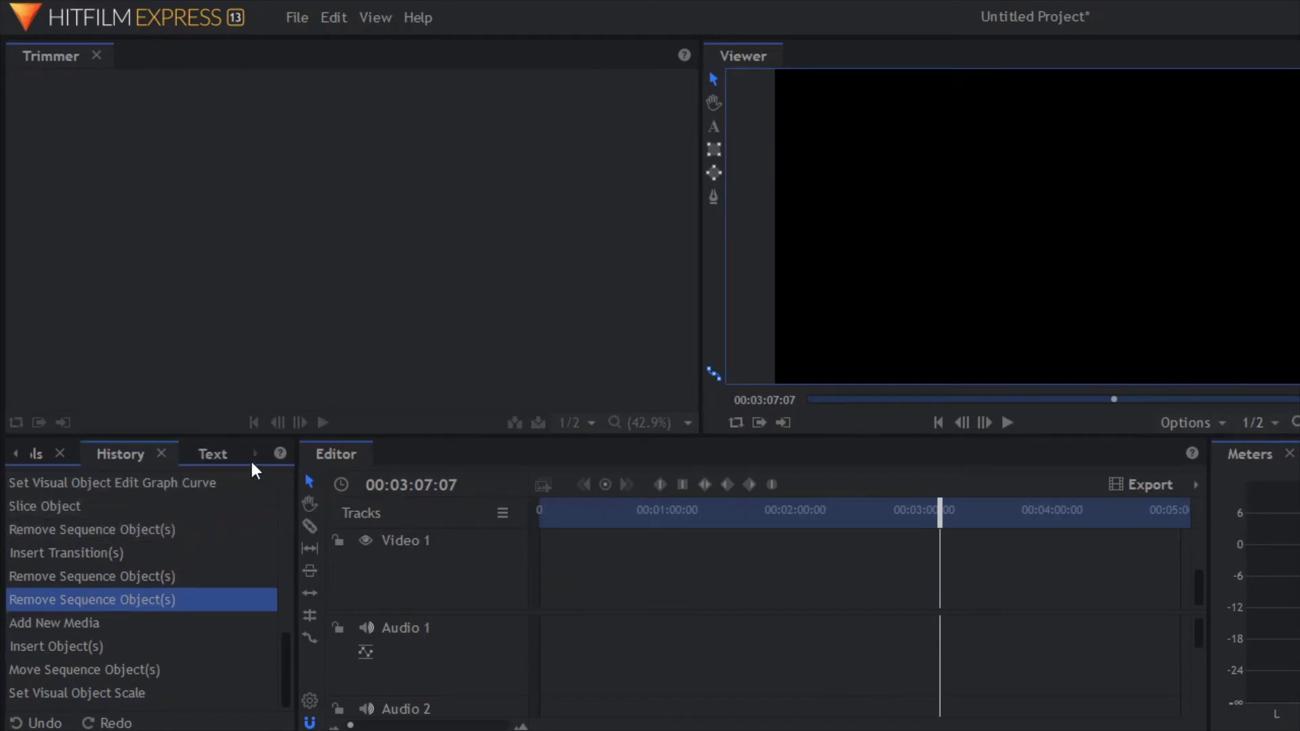
{"action": "left_click", "coordinate": [200, 453]}
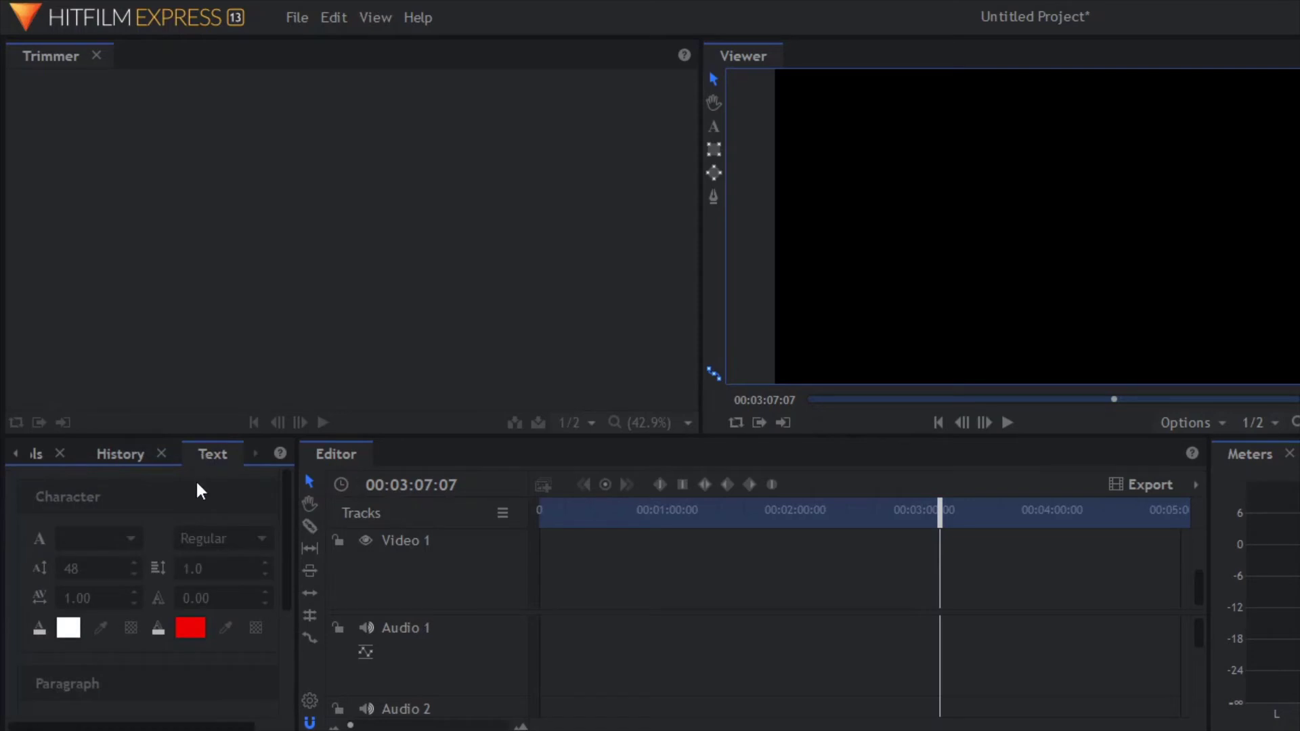
{"action": "left_click", "coordinate": [15, 454]}
{"action": "left_click", "coordinate": [59, 453]}
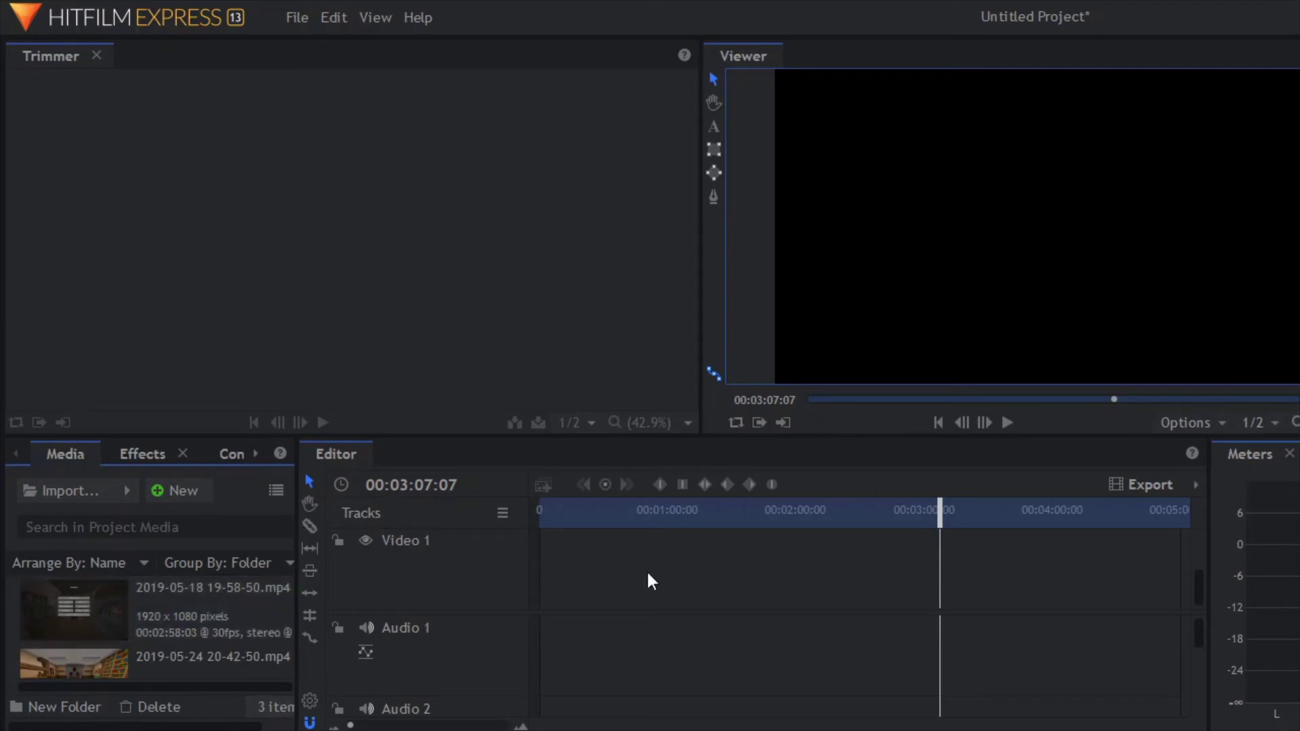
{"action": "right_click", "coordinate": [126, 617]}
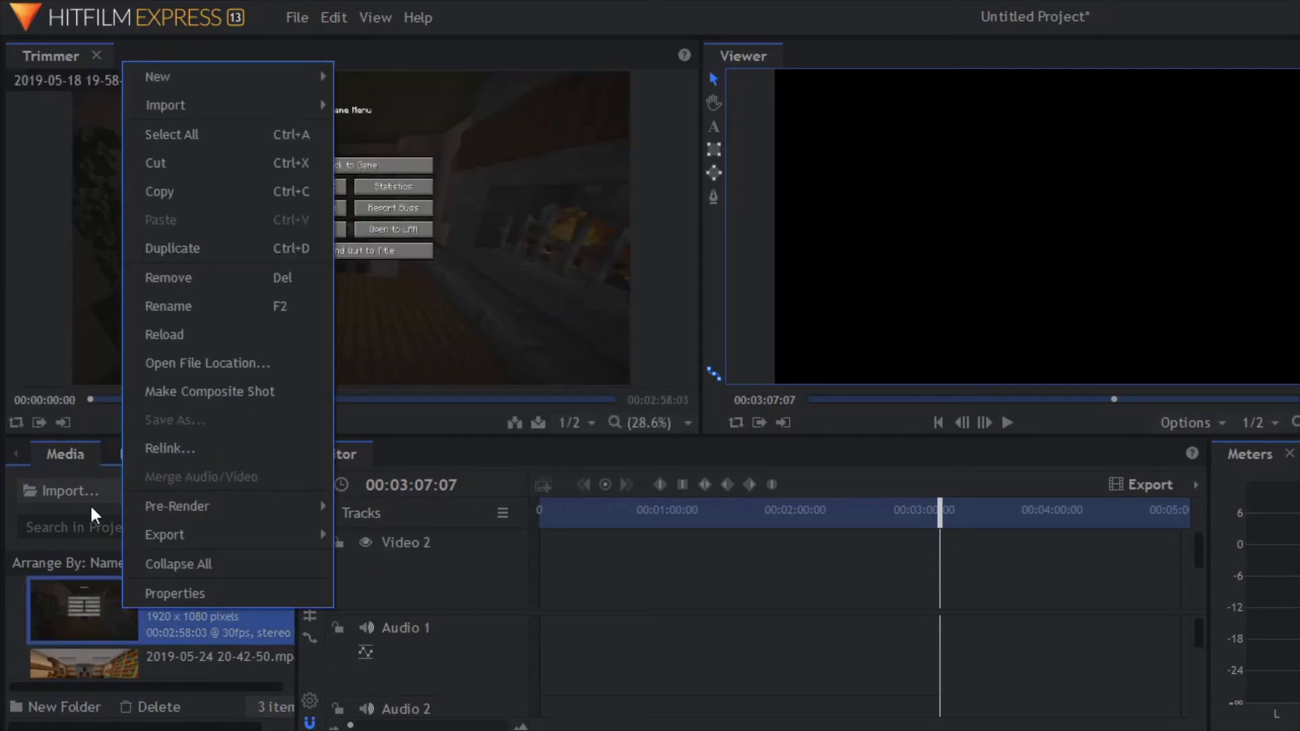
{"action": "left_click", "coordinate": [185, 389]}
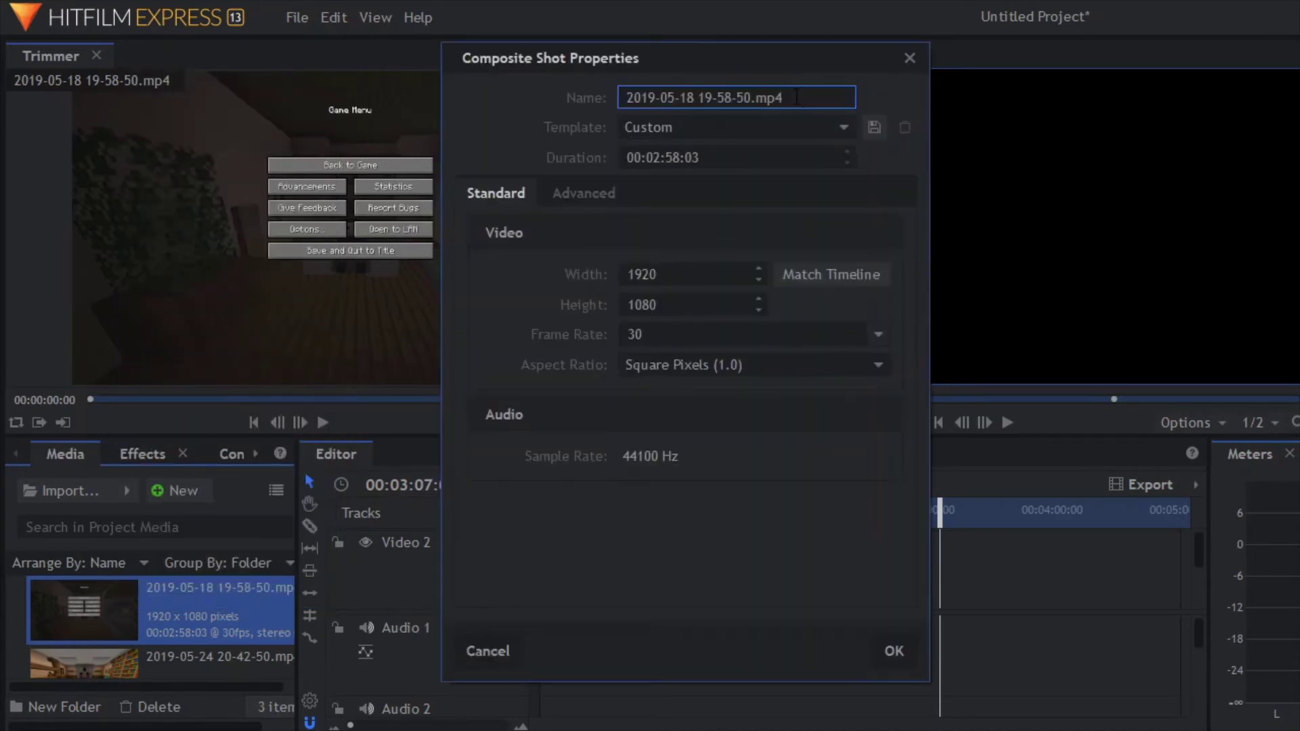
{"action": "left_click_drag", "start_coordinate": [783, 98], "coordinate": [600, 99]}
{"action": "type", "text": "hgiofap gioaphg"}
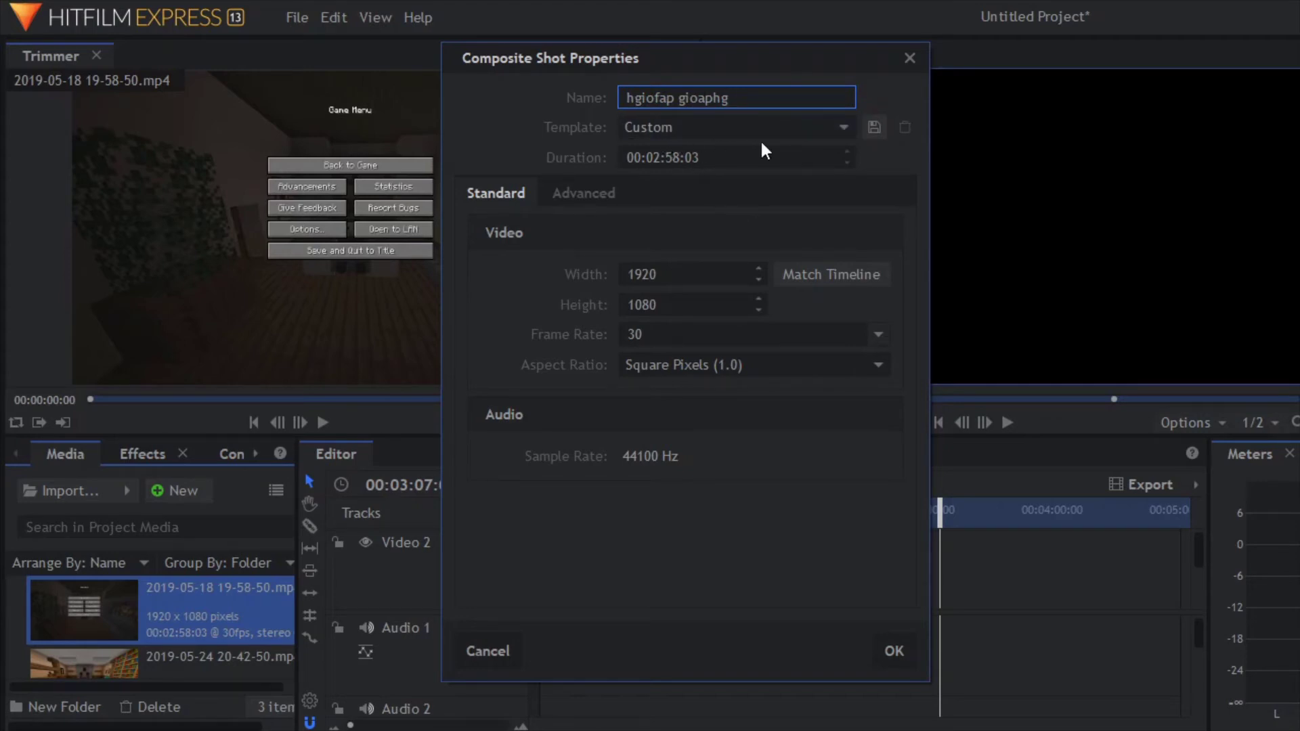
{"action": "left_click", "coordinate": [893, 651]}
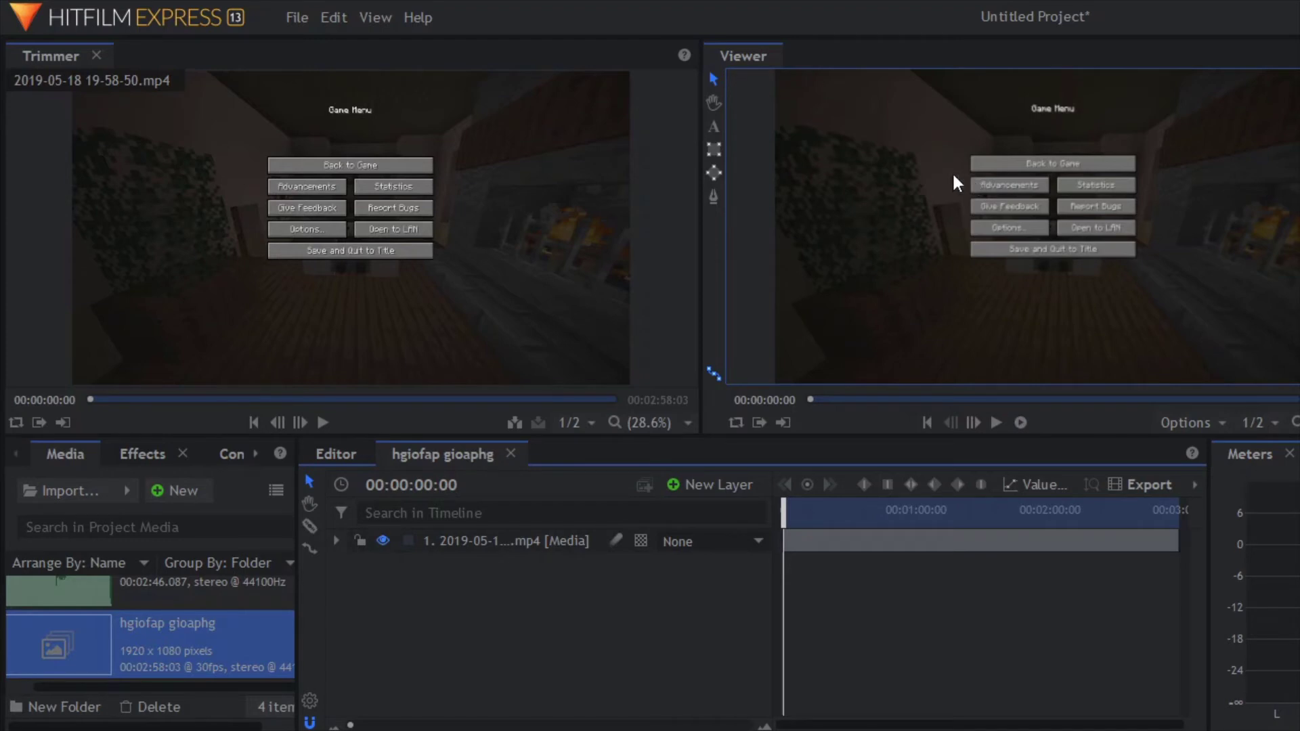
Add the text "This is just some random text for this video." with second line "jag iar[0" below the game menu and shift it slightly down
{"action": "left_click", "coordinate": [710, 127]}
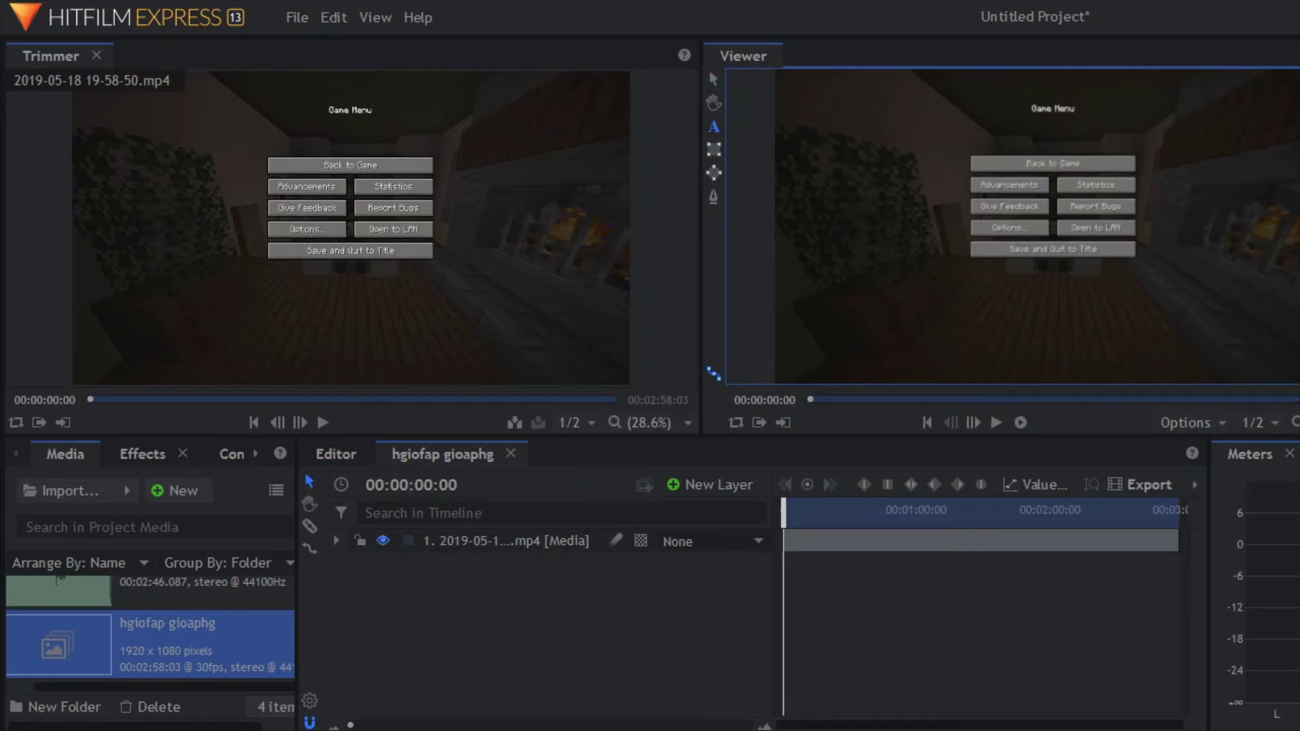
{"action": "left_click", "coordinate": [948, 291]}
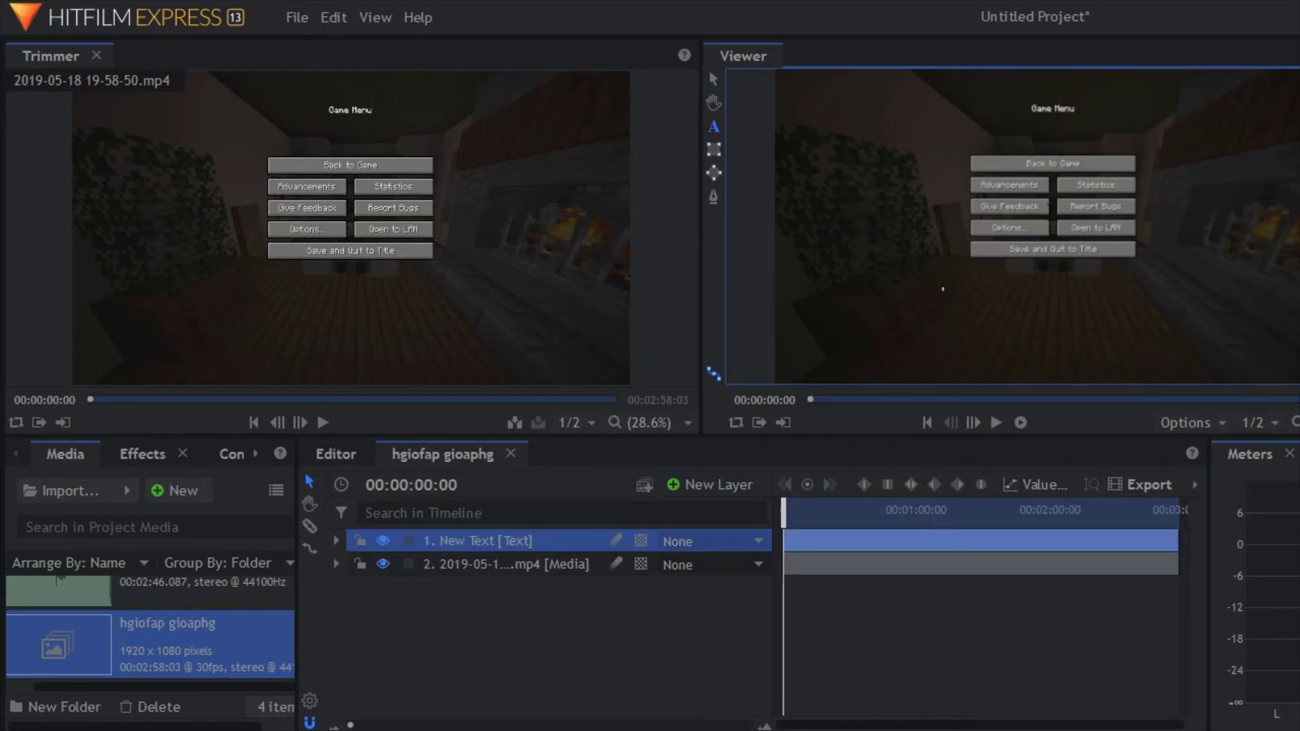
{"action": "type", "text": "This is"}
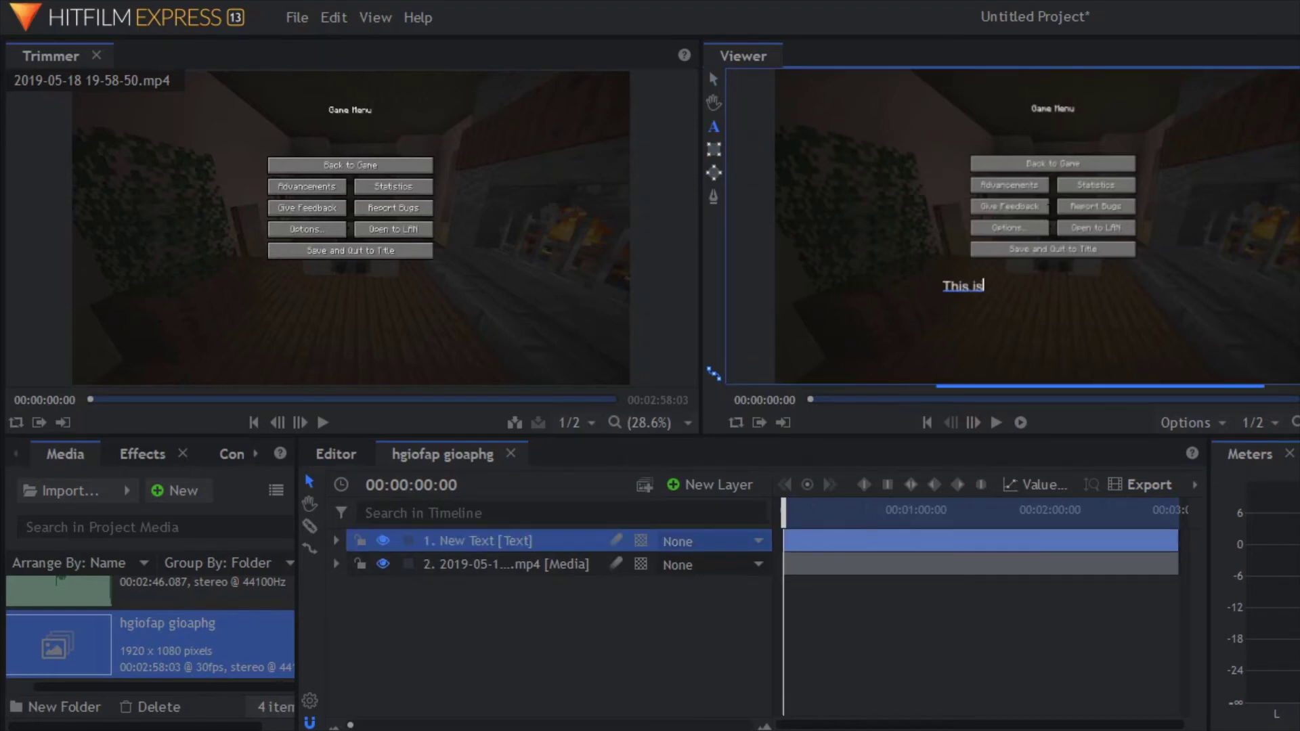
{"action": "type", "text": " just so"}
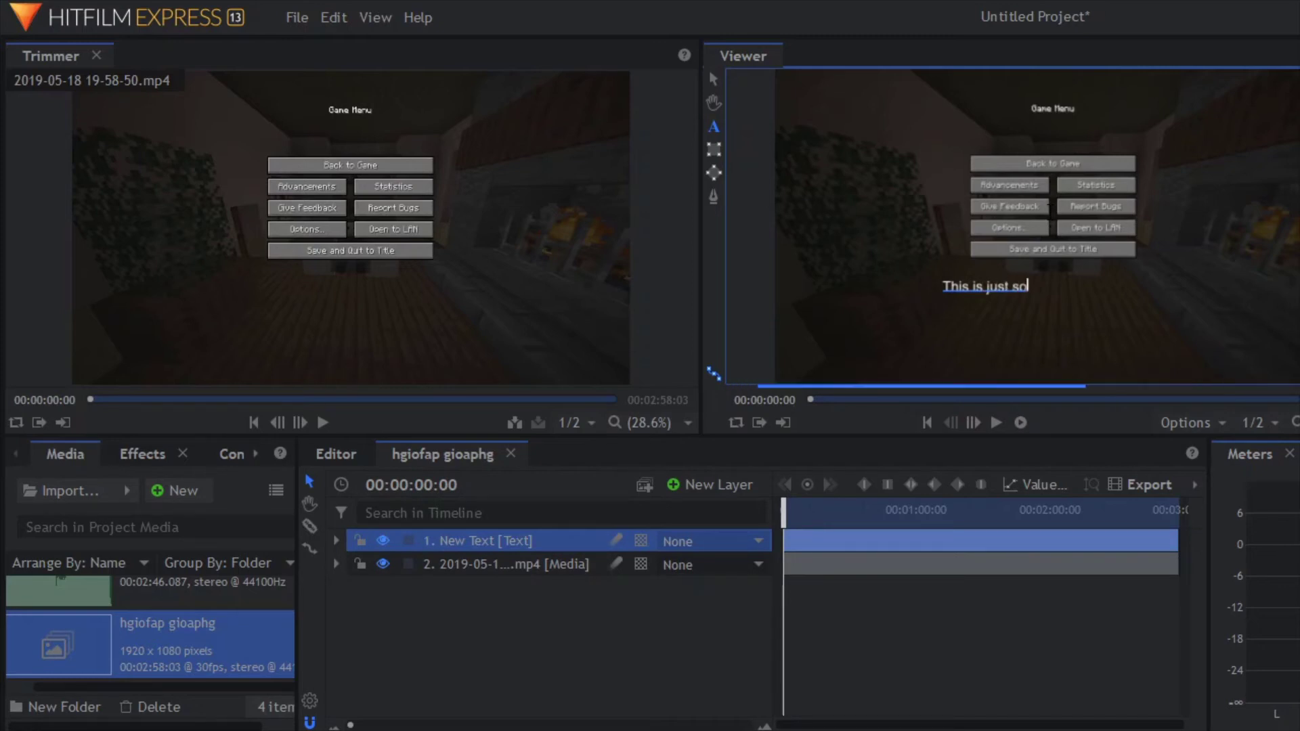
{"action": "type", "text": "me random t"}
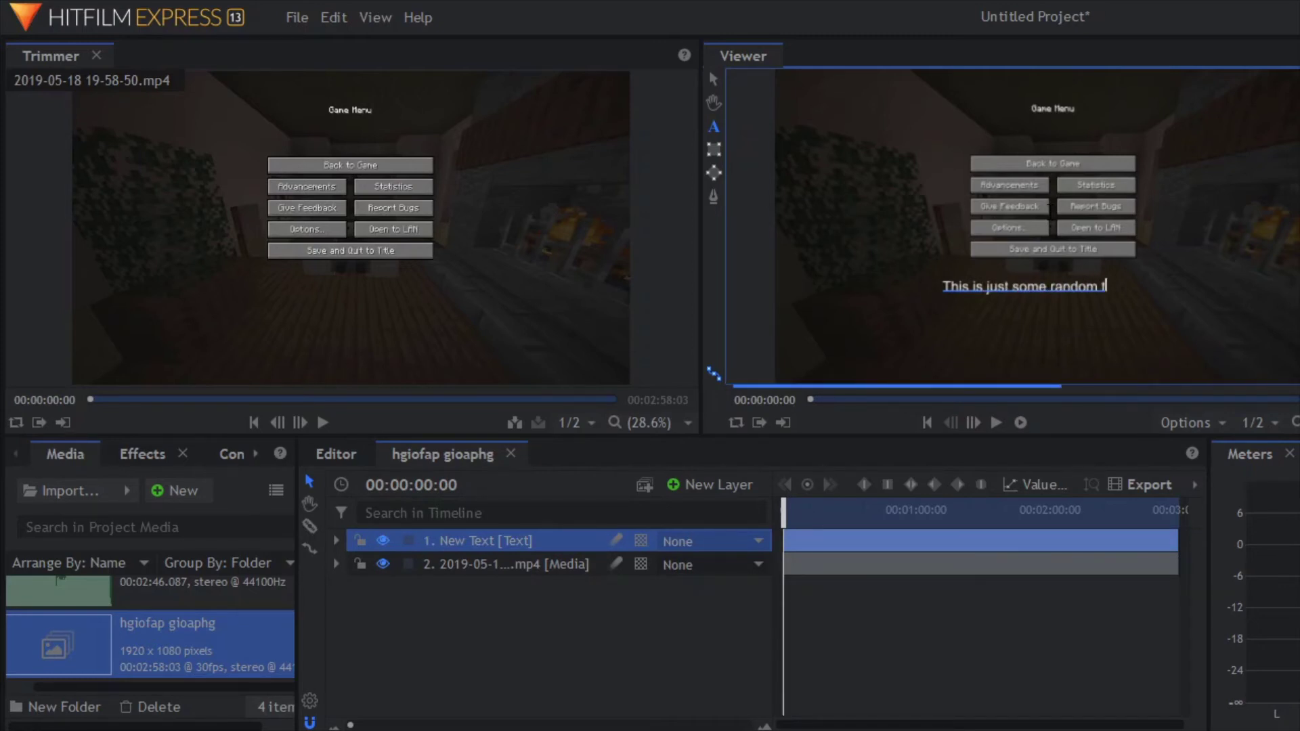
{"action": "type", "text": "ext for this"}
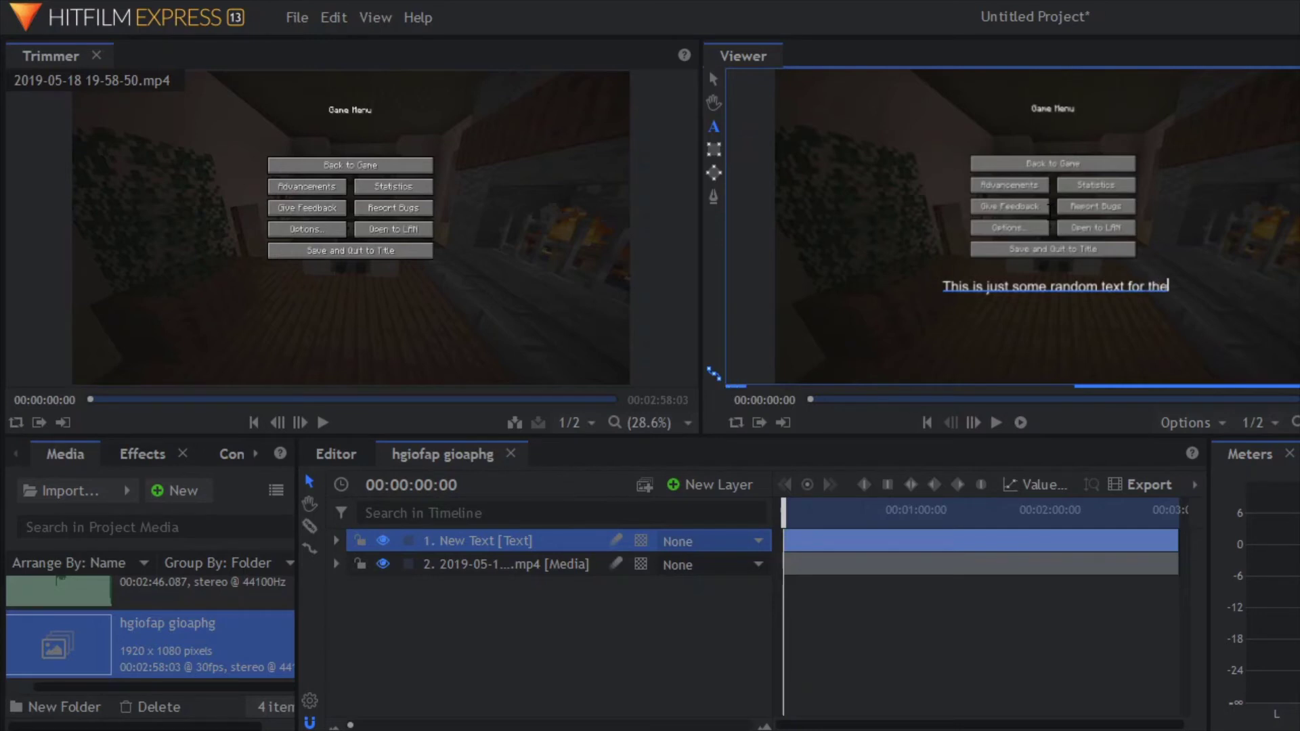
{"action": "type", "text": " vid"}
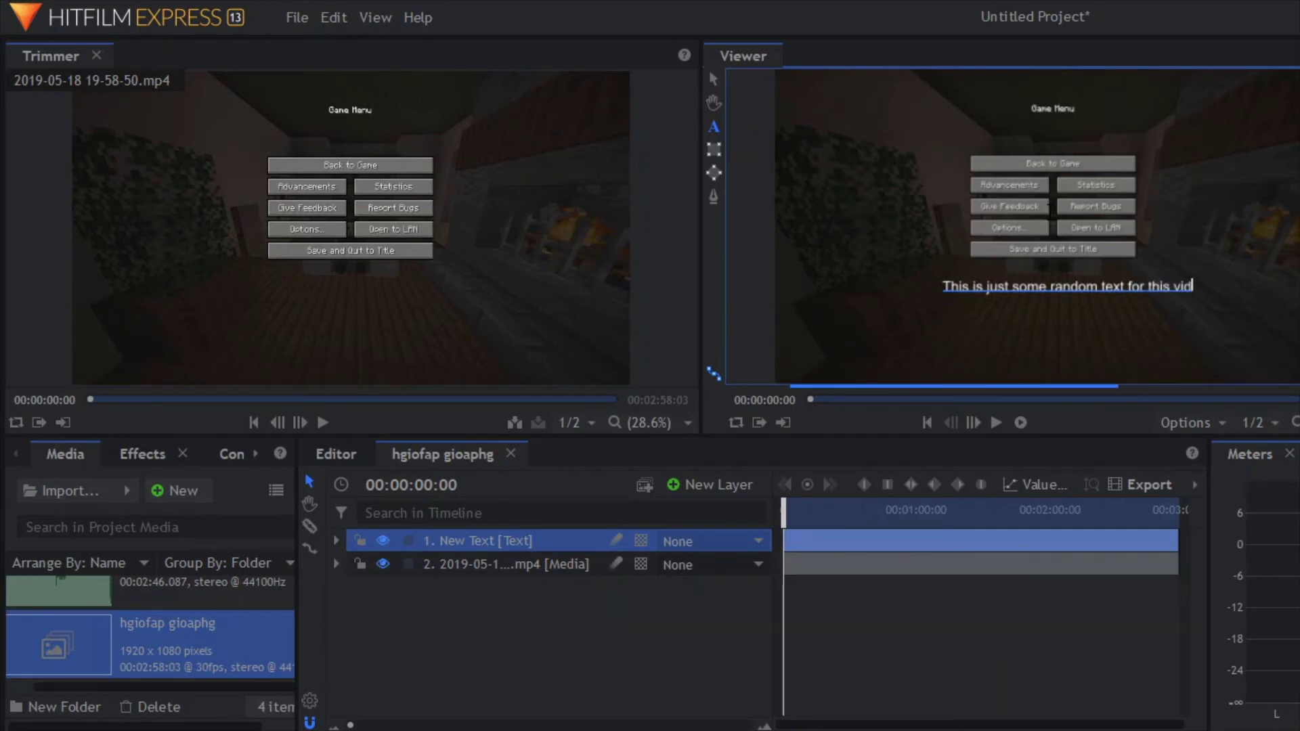
{"action": "type", "text": "eo."}
{"action": "key", "text": "Return"}
{"action": "type", "text": "jag iar[0"}
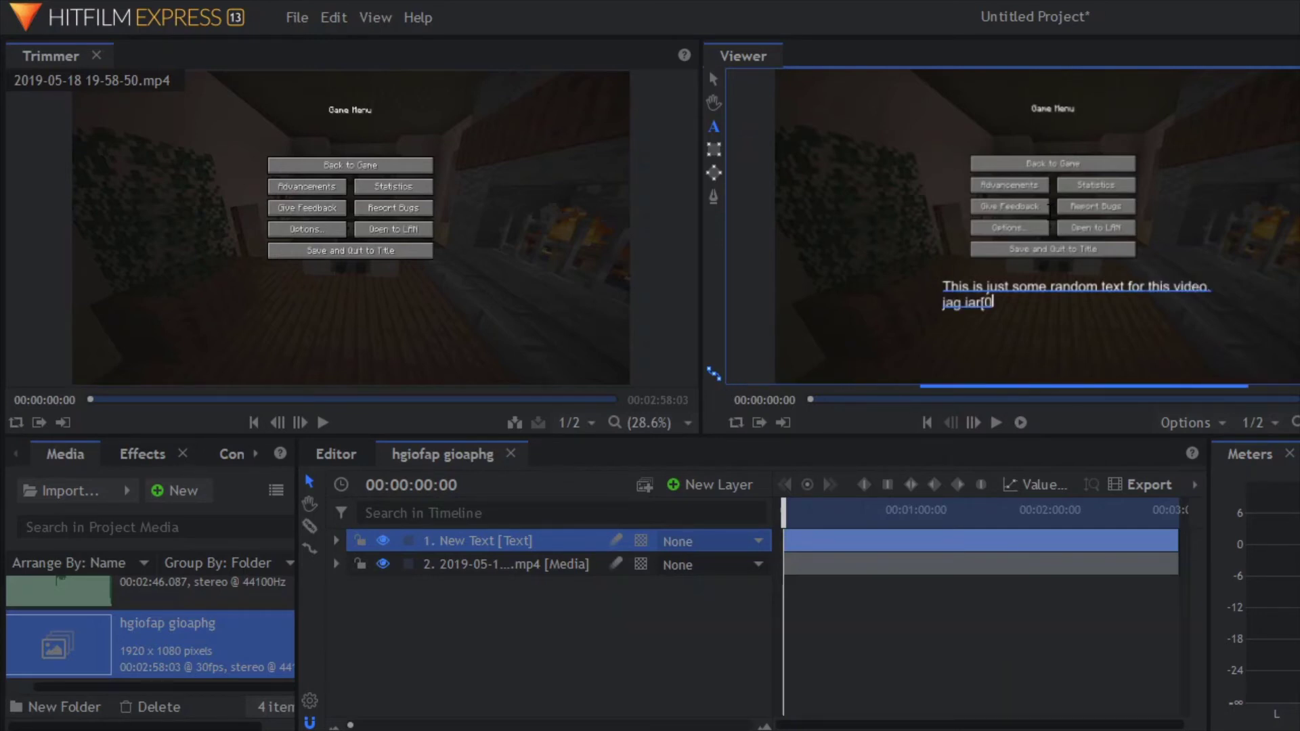
{"action": "left_click", "coordinate": [933, 594]}
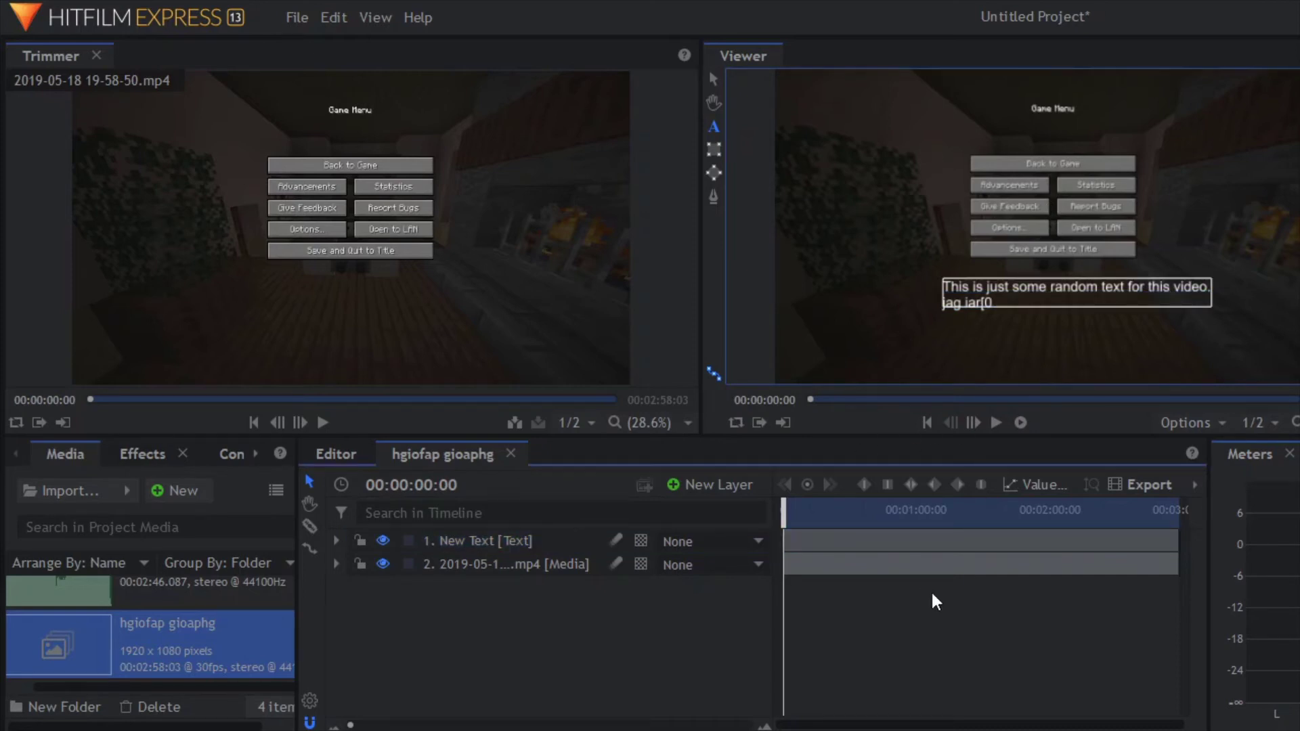
{"action": "left_click", "coordinate": [709, 81]}
{"action": "left_click_drag", "start_coordinate": [1037, 283], "coordinate": [997, 312]}
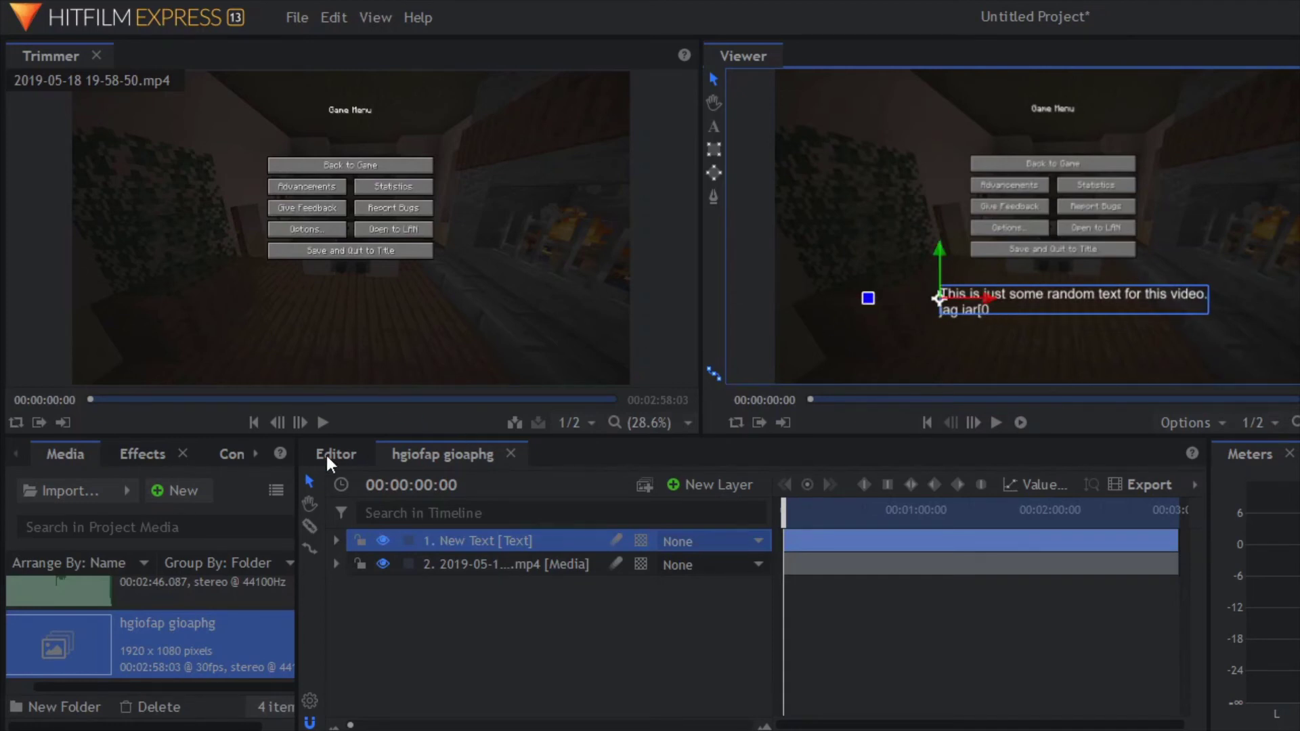
Set the font of both text lines to Gabriola and the font size to 115
{"action": "left_click", "coordinate": [258, 453]}
{"action": "left_click", "coordinate": [257, 453]}
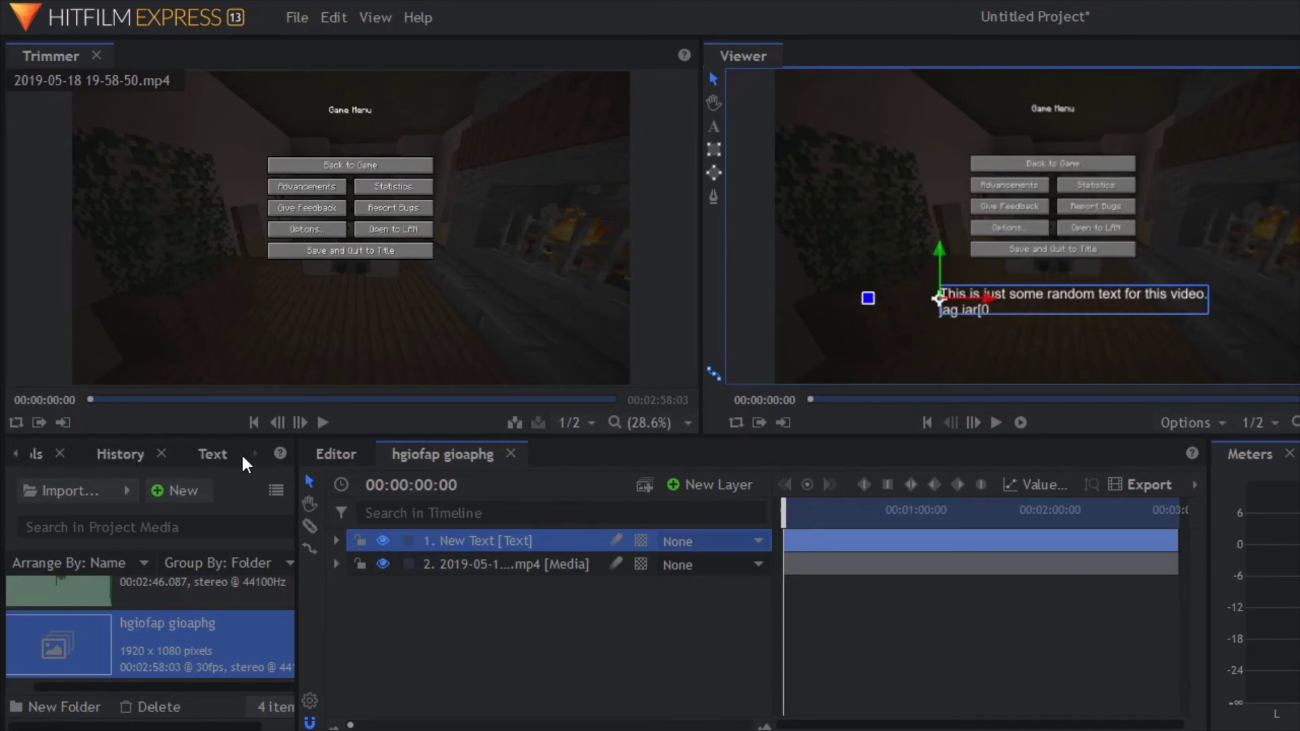
{"action": "left_click", "coordinate": [209, 453]}
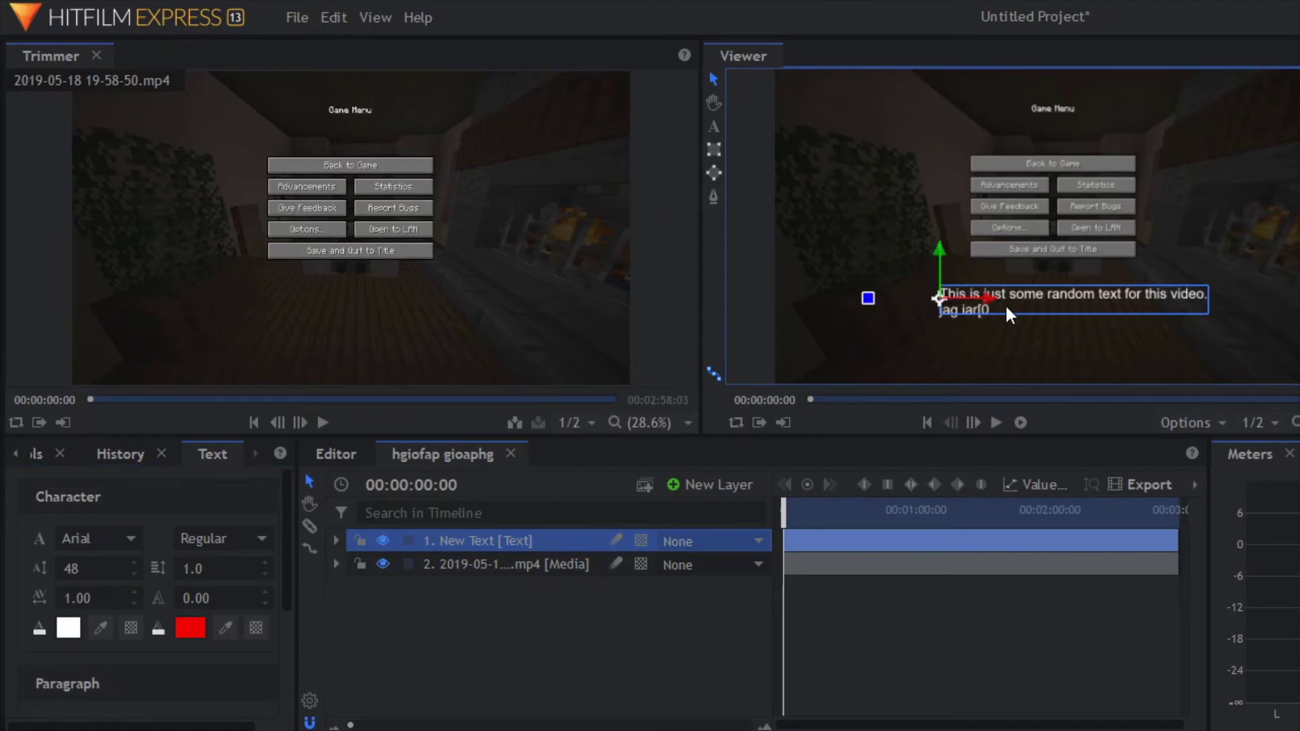
{"action": "left_click", "coordinate": [715, 126]}
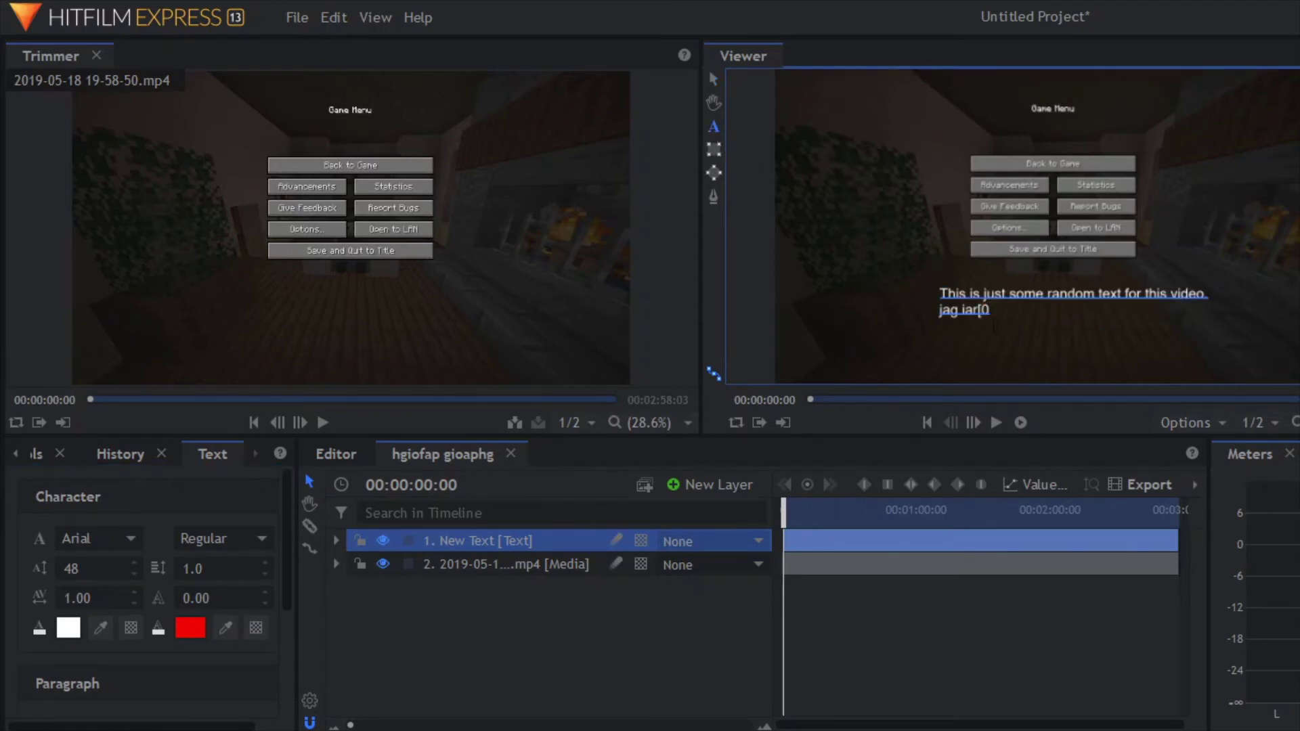
{"action": "left_click_drag", "start_coordinate": [989, 308], "coordinate": [940, 294]}
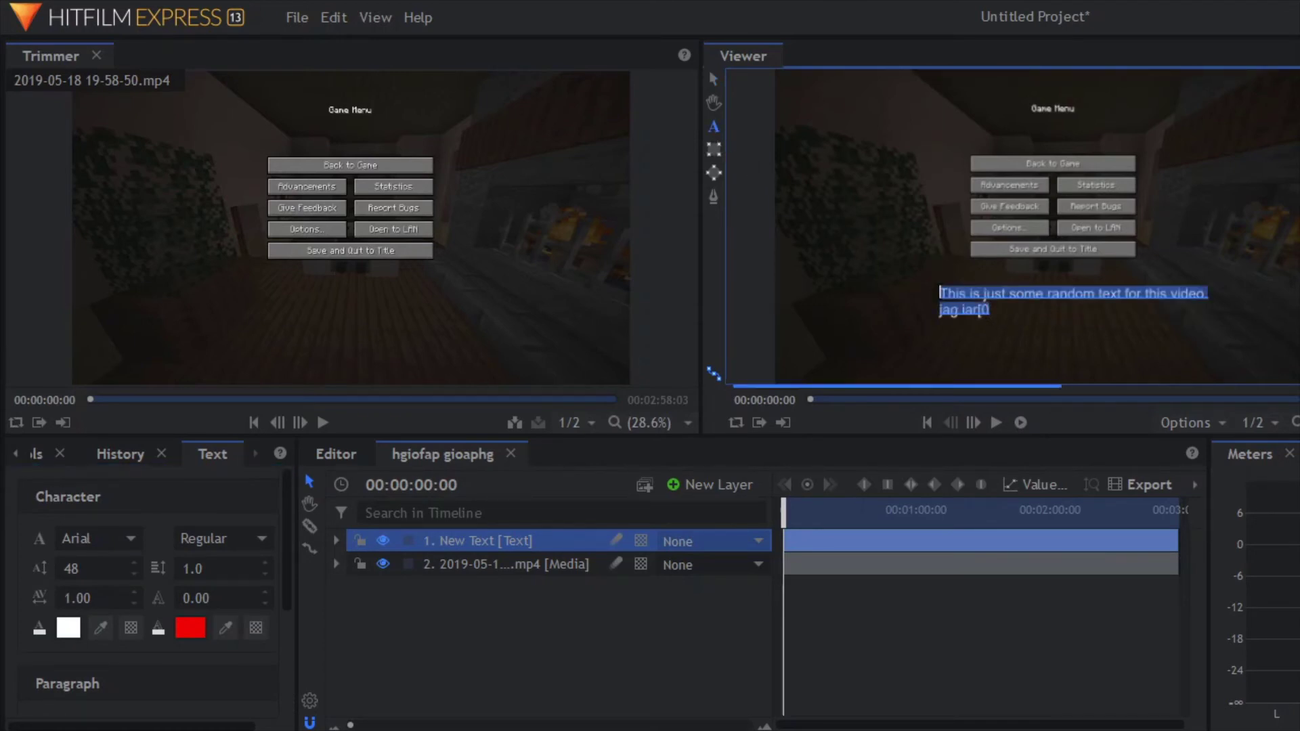
{"action": "left_click", "coordinate": [103, 537]}
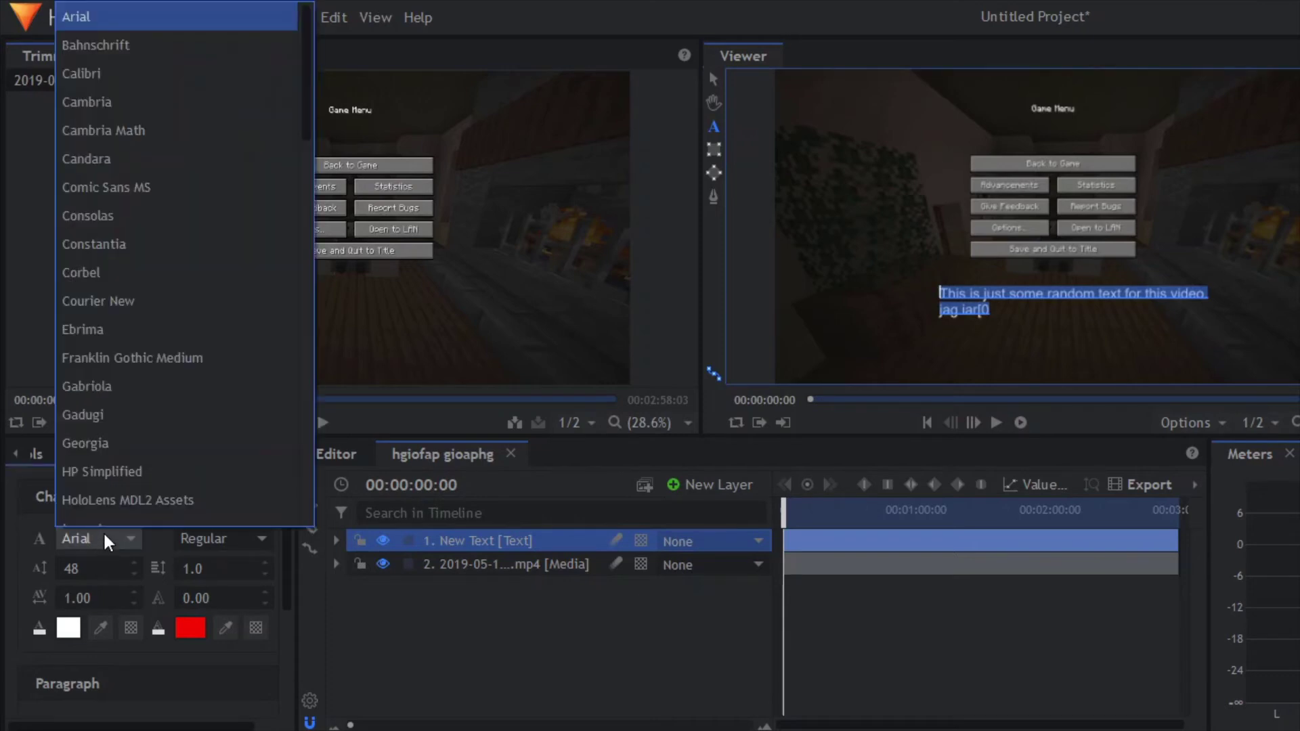
{"action": "scroll", "coordinate": [101, 95], "scroll_direction": "down", "scroll_amount": 2}
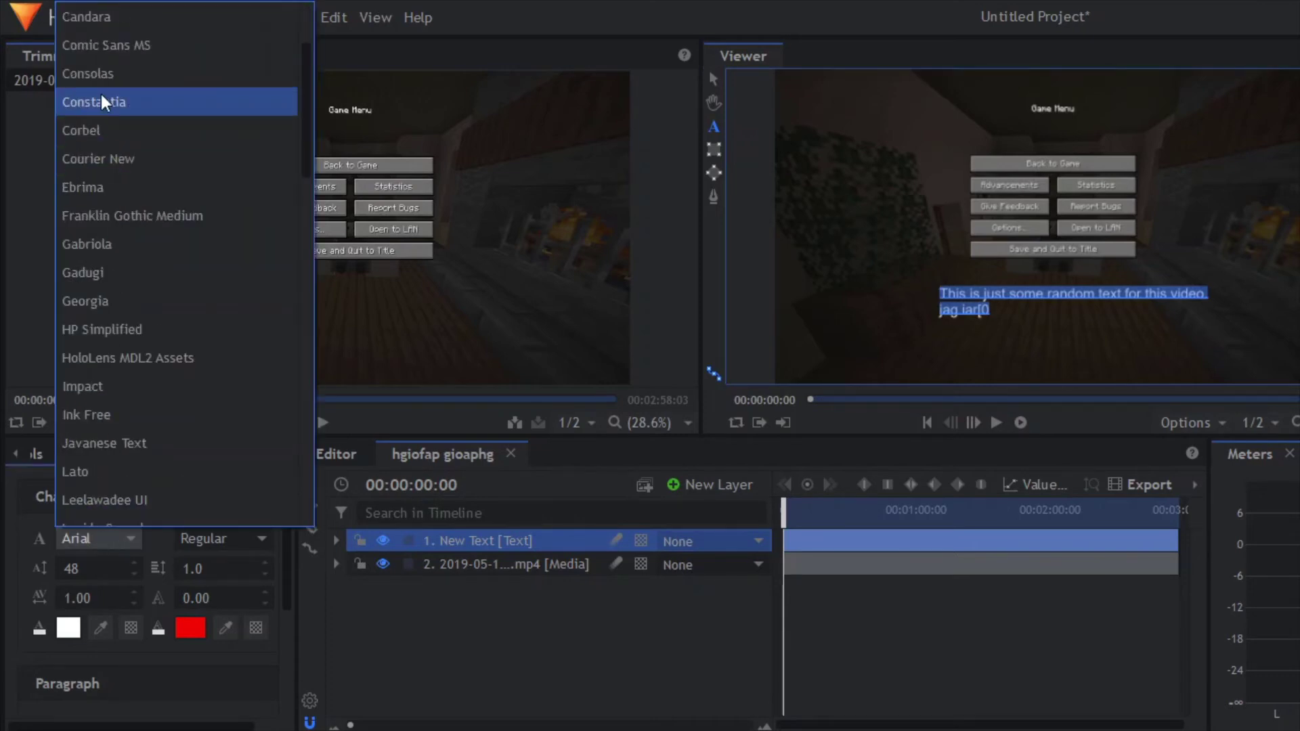
{"action": "left_click", "coordinate": [95, 243]}
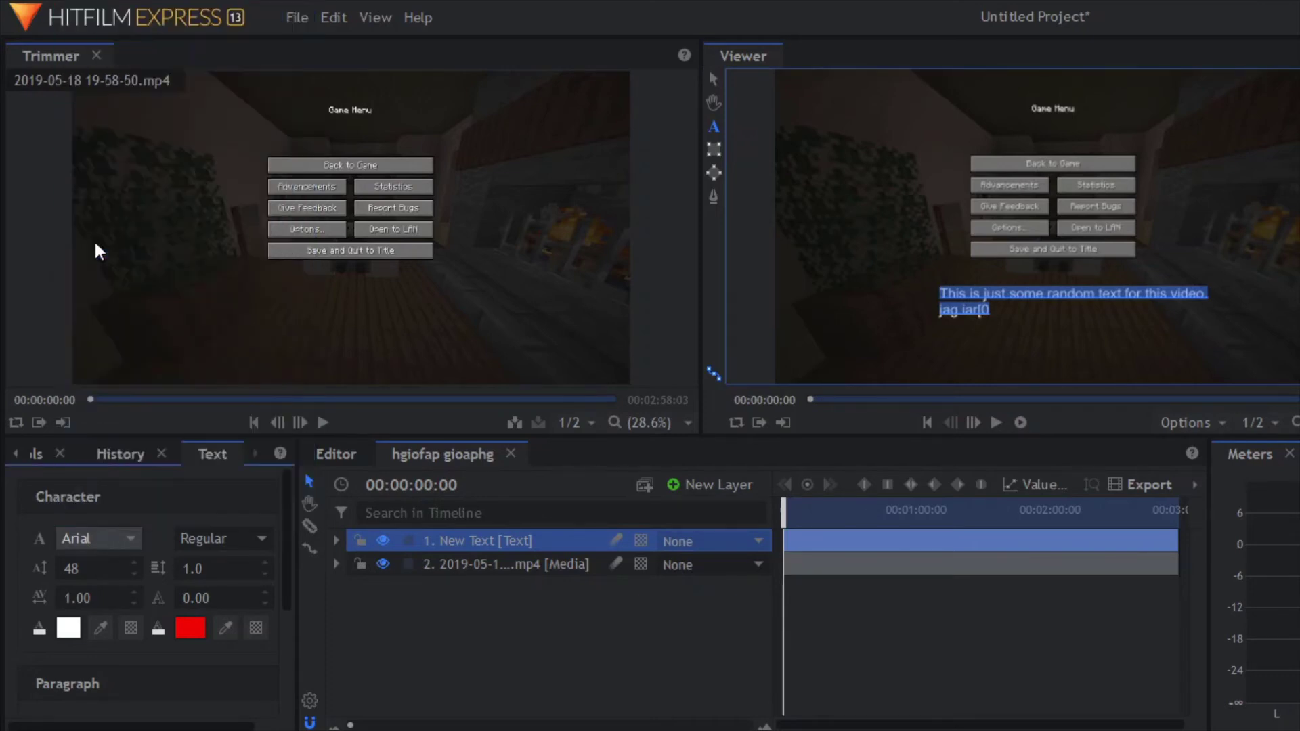
{"action": "left_click", "coordinate": [75, 568]}
{"action": "left_click_drag", "start_coordinate": [75, 569], "coordinate": [120, 569]}
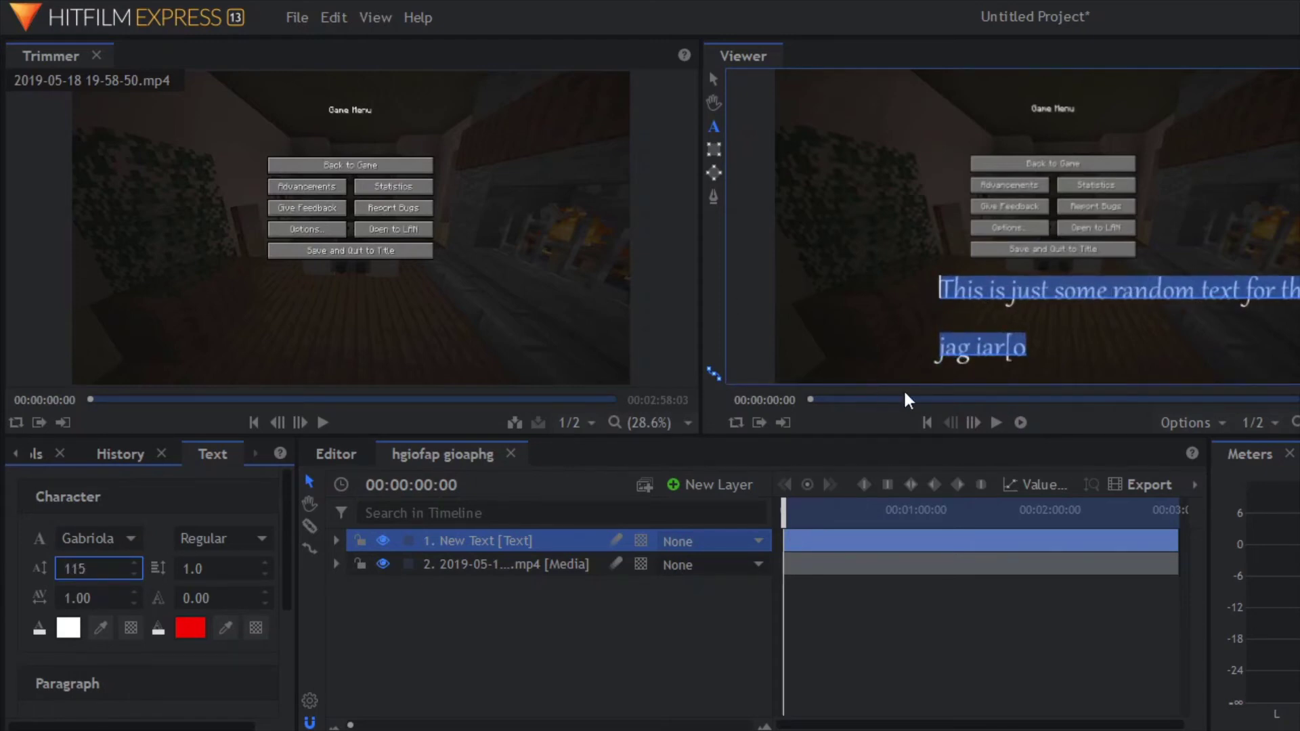
Move the enlarged text left so its first line fits the picture, and apply Center In Frame to the text layer
{"action": "left_click", "coordinate": [713, 79]}
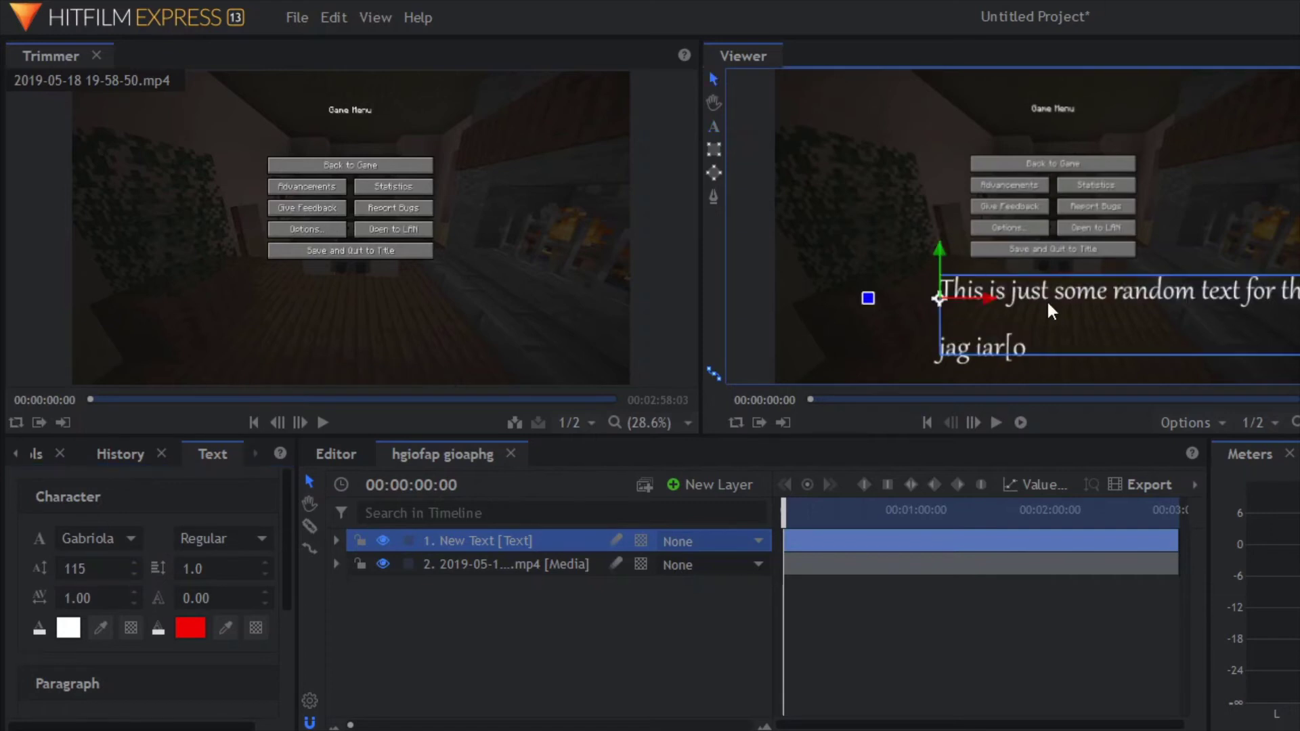
{"action": "left_click_drag", "start_coordinate": [1048, 305], "coordinate": [937, 310]}
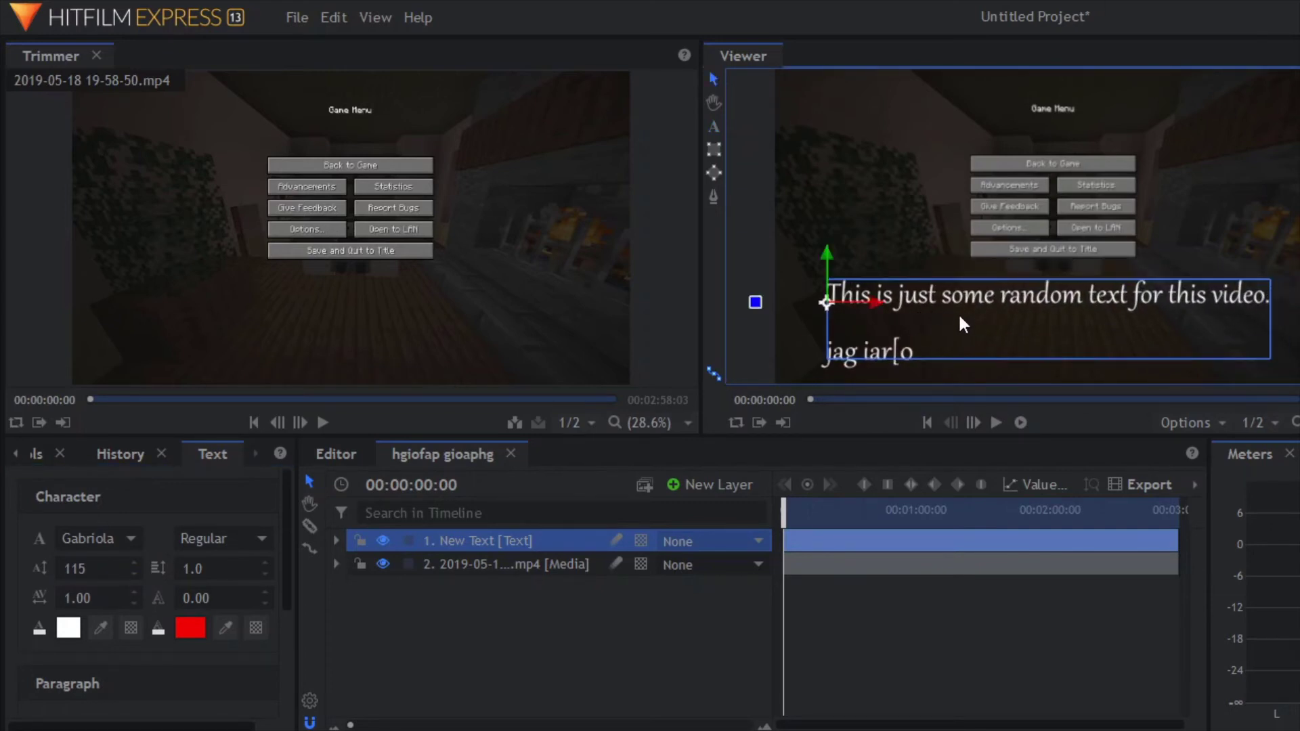
{"action": "right_click", "coordinate": [477, 536]}
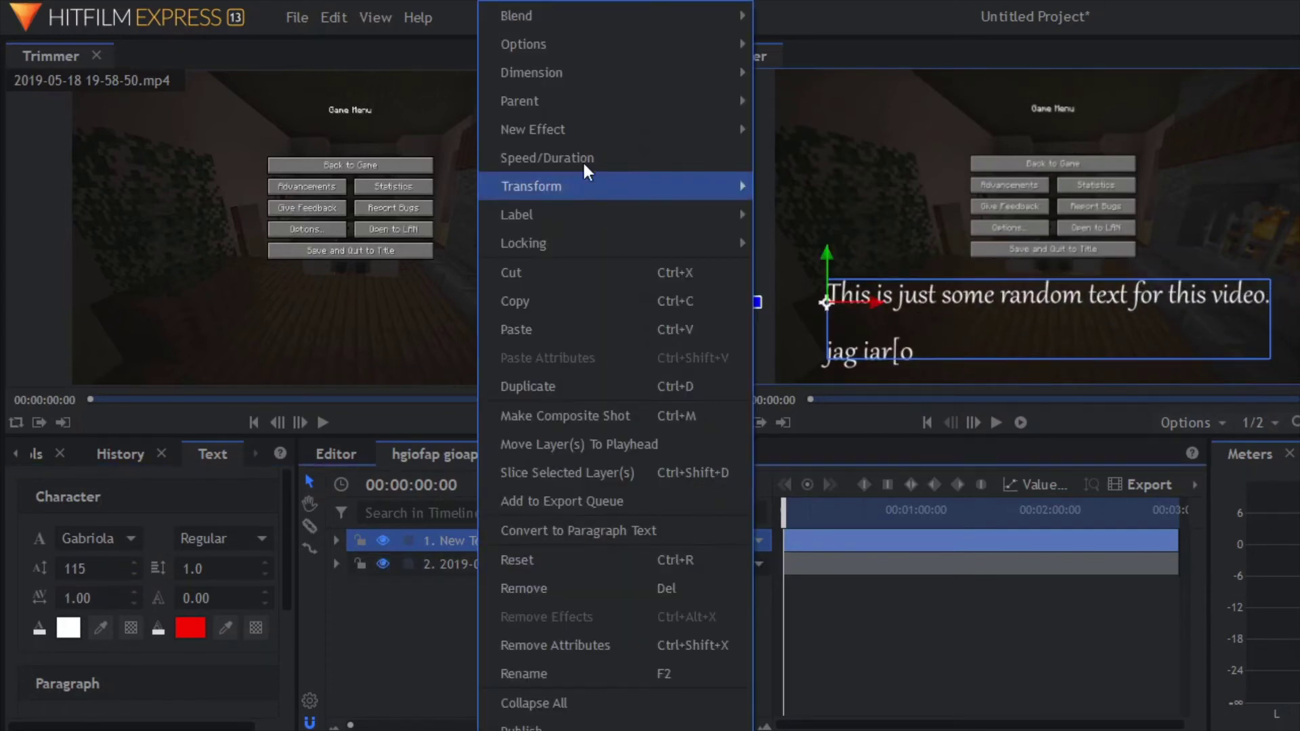
{"action": "mouse_move", "coordinate": [574, 194]}
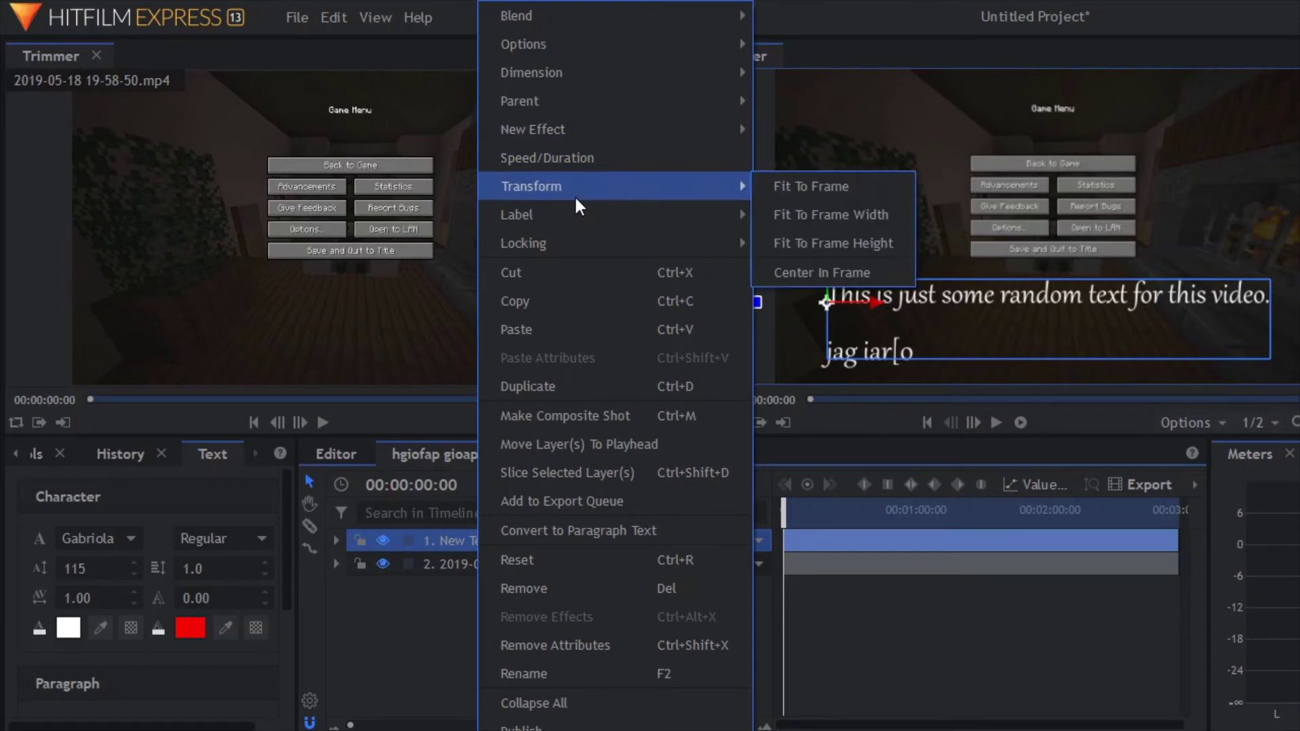
{"action": "left_click", "coordinate": [820, 264]}
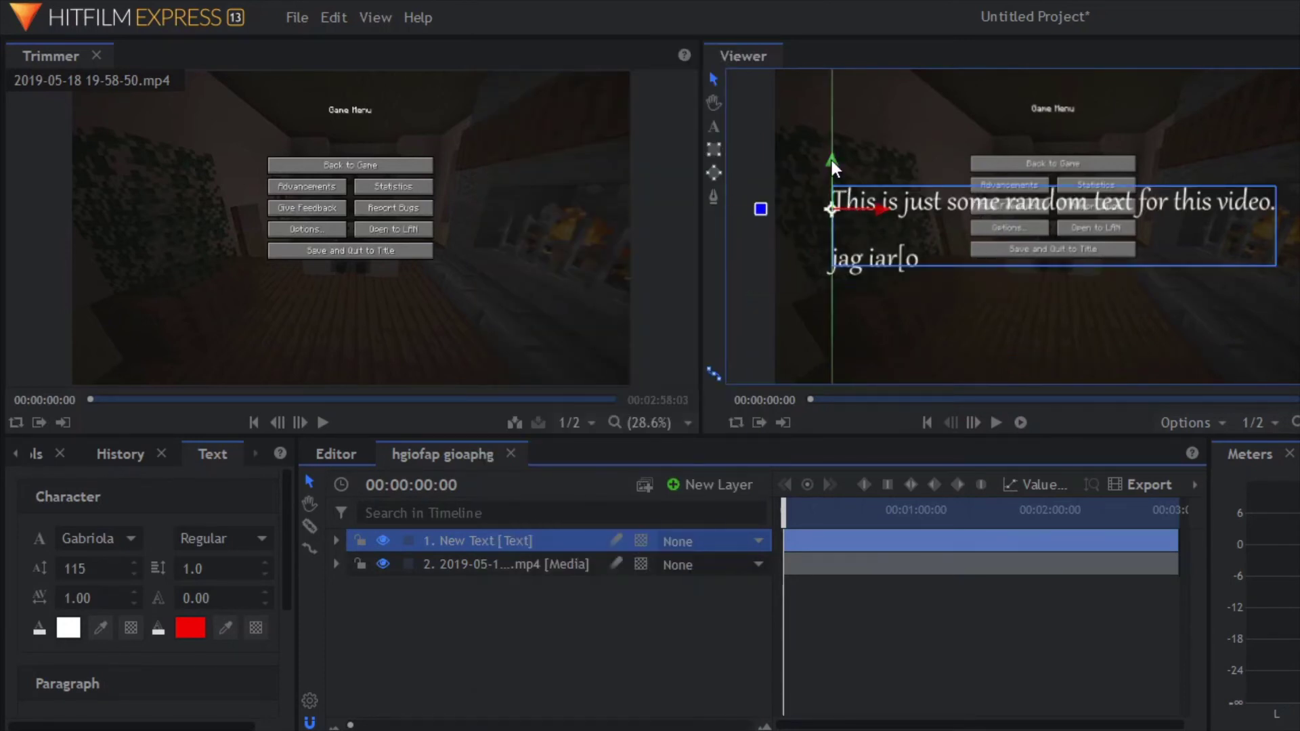
Reposition the text along its horizontal and vertical axes so it sits below the game menu, and deselect the layer
{"action": "left_click", "coordinate": [885, 209]}
{"action": "left_click_drag", "start_coordinate": [884, 208], "coordinate": [813, 238]}
{"action": "left_click_drag", "start_coordinate": [844, 160], "coordinate": [846, 250]}
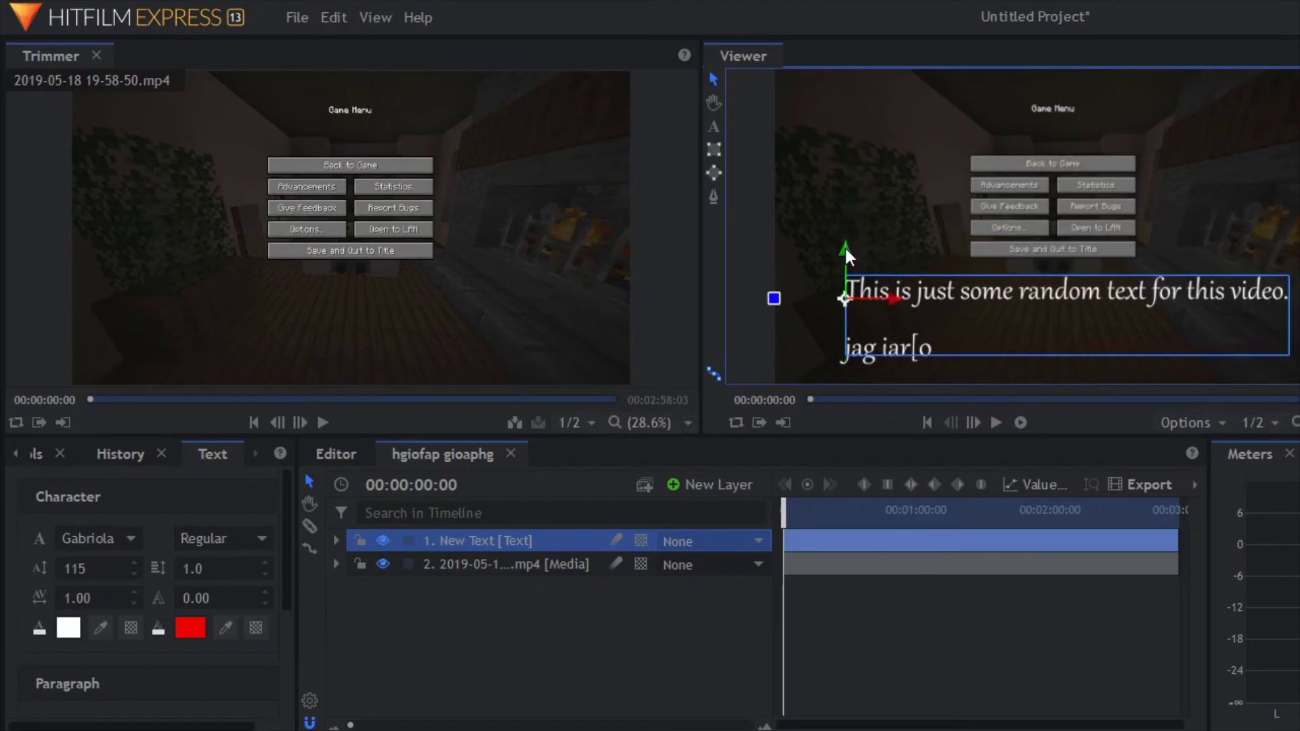
{"action": "left_click", "coordinate": [567, 671]}
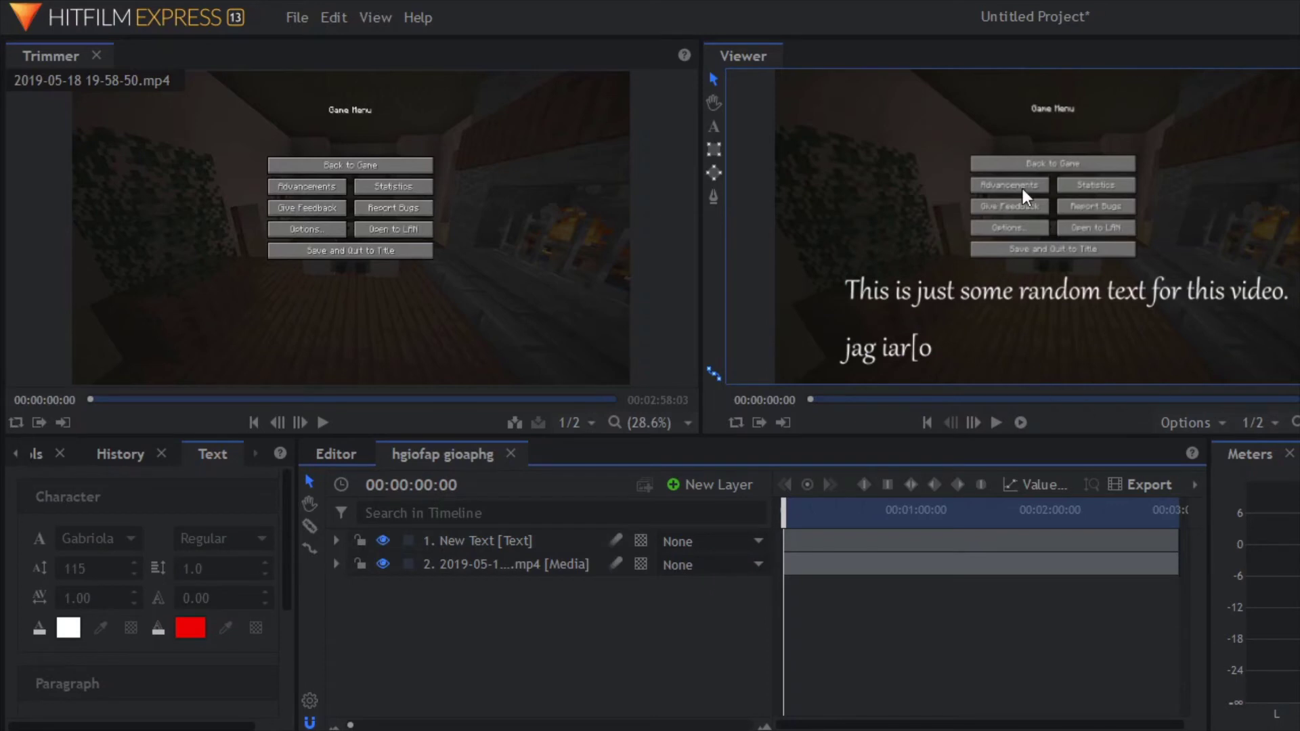
Import the image Screenshot (6) from the Screenshots folder in Pictures into the project media
{"action": "left_click", "coordinate": [18, 450]}
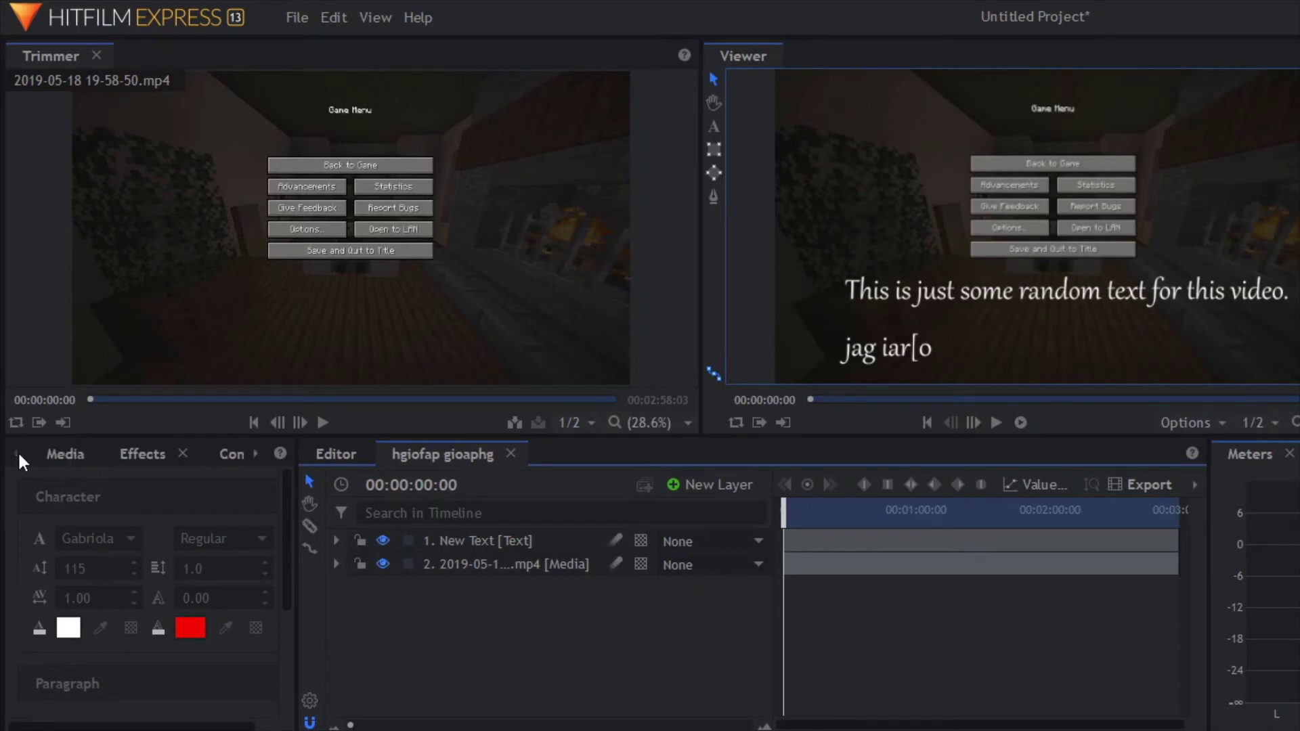
{"action": "left_click", "coordinate": [18, 449]}
{"action": "left_click", "coordinate": [54, 454]}
{"action": "left_click", "coordinate": [127, 490]}
{"action": "left_click", "coordinate": [135, 521]}
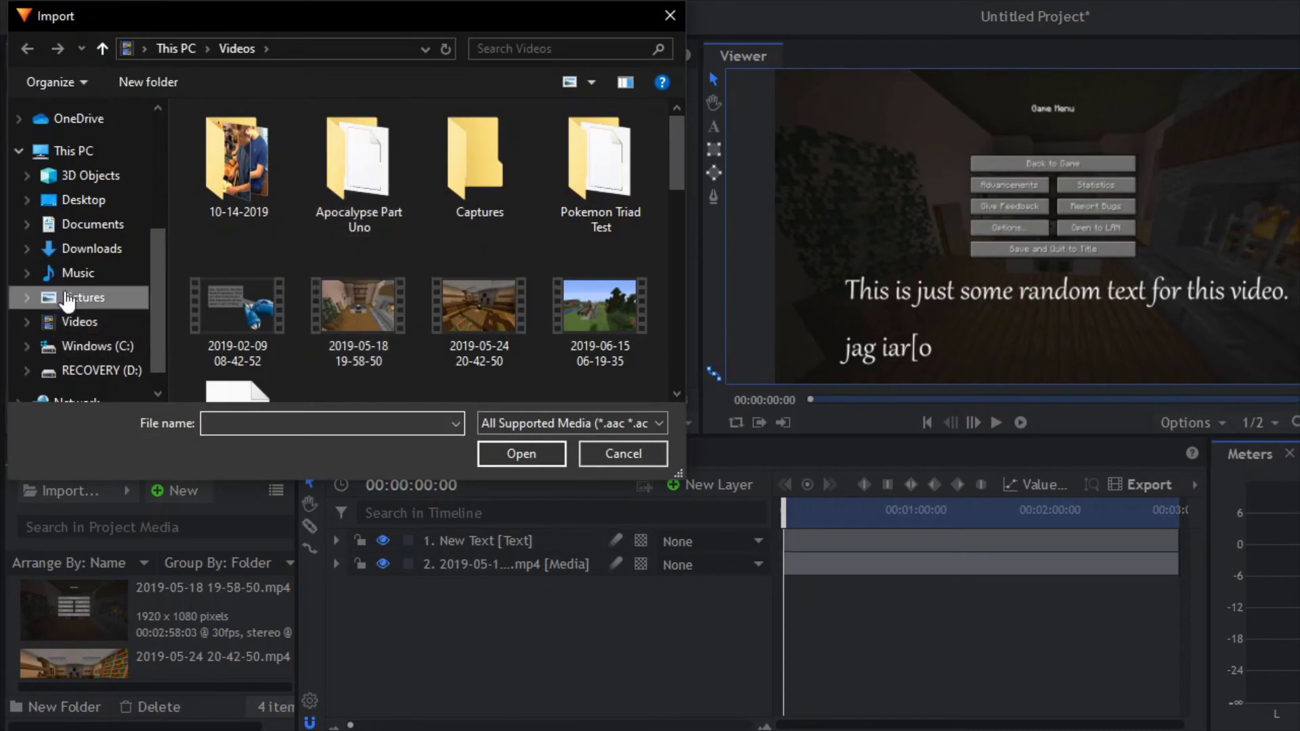
{"action": "left_click", "coordinate": [75, 297]}
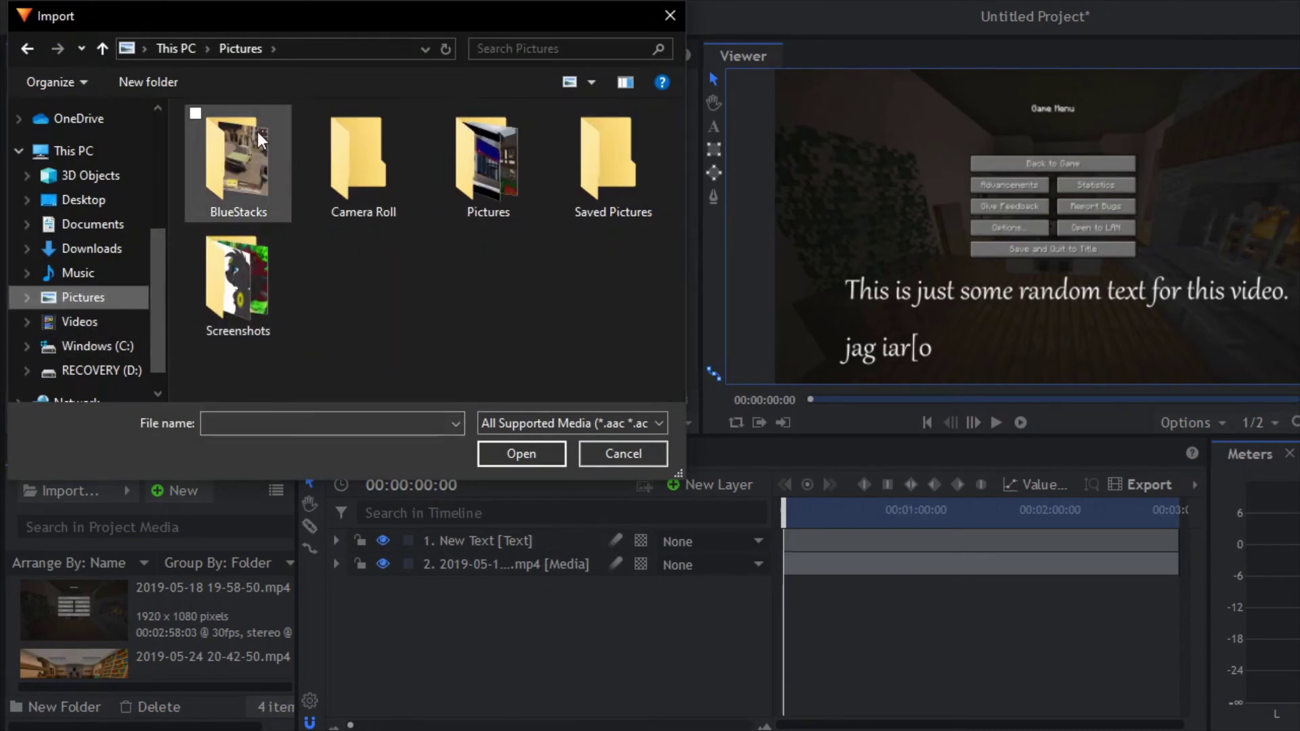
{"action": "left_click", "coordinate": [233, 164]}
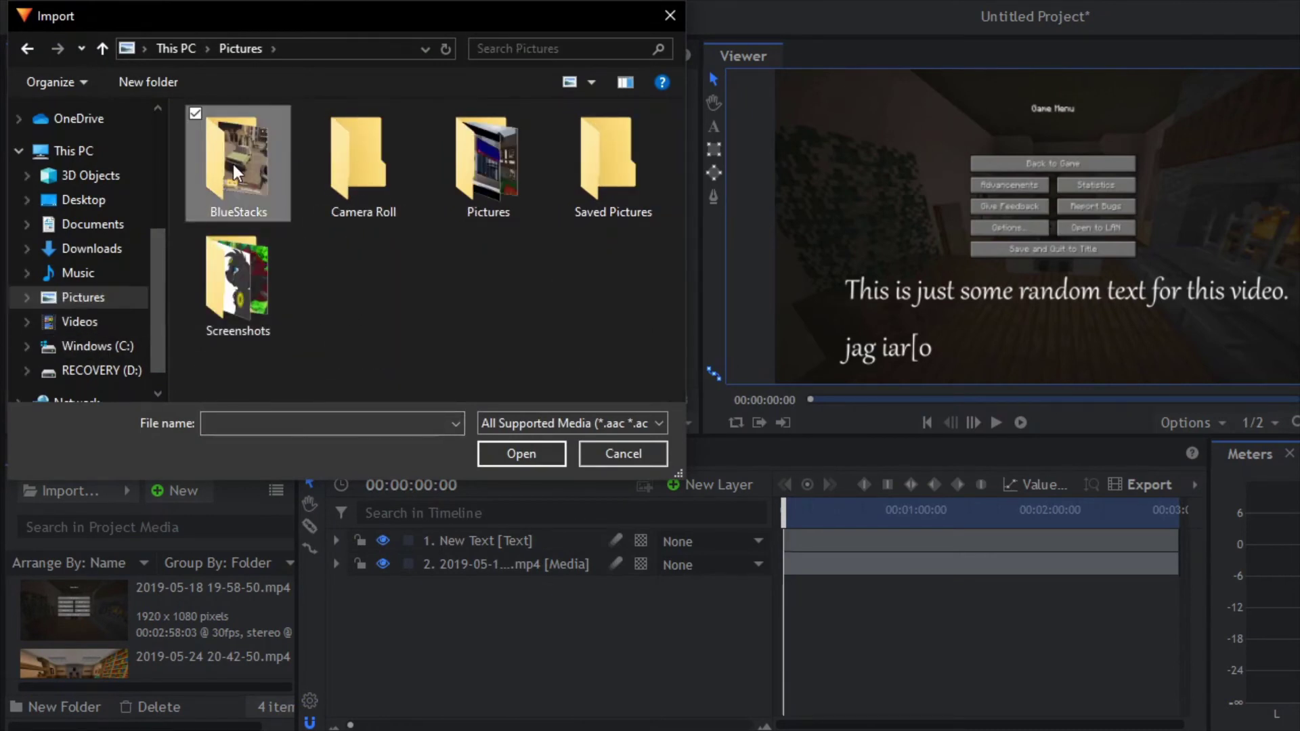
{"action": "double_click", "coordinate": [265, 295]}
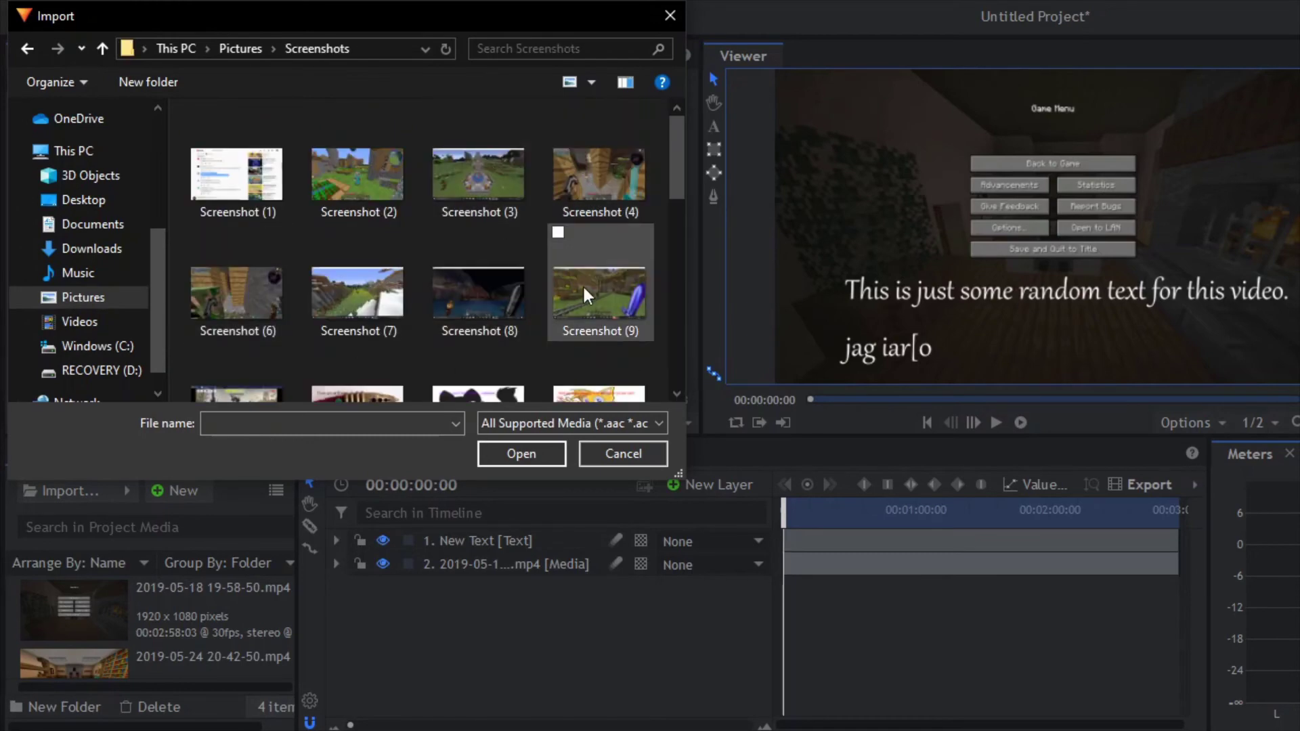
{"action": "scroll", "coordinate": [583, 283], "scroll_direction": "down", "scroll_amount": 4}
{"action": "scroll", "coordinate": [595, 264], "scroll_direction": "down", "scroll_amount": 3}
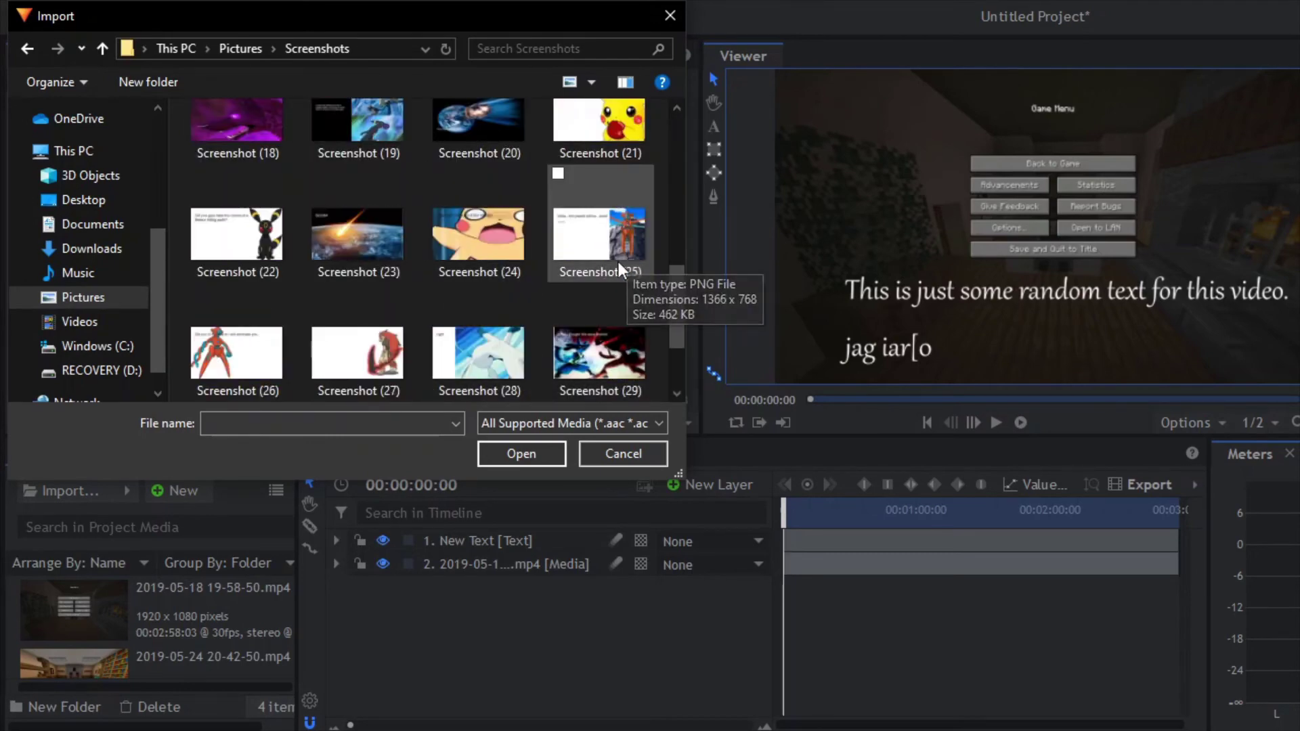
{"action": "scroll", "coordinate": [521, 342], "scroll_direction": "up", "scroll_amount": 8}
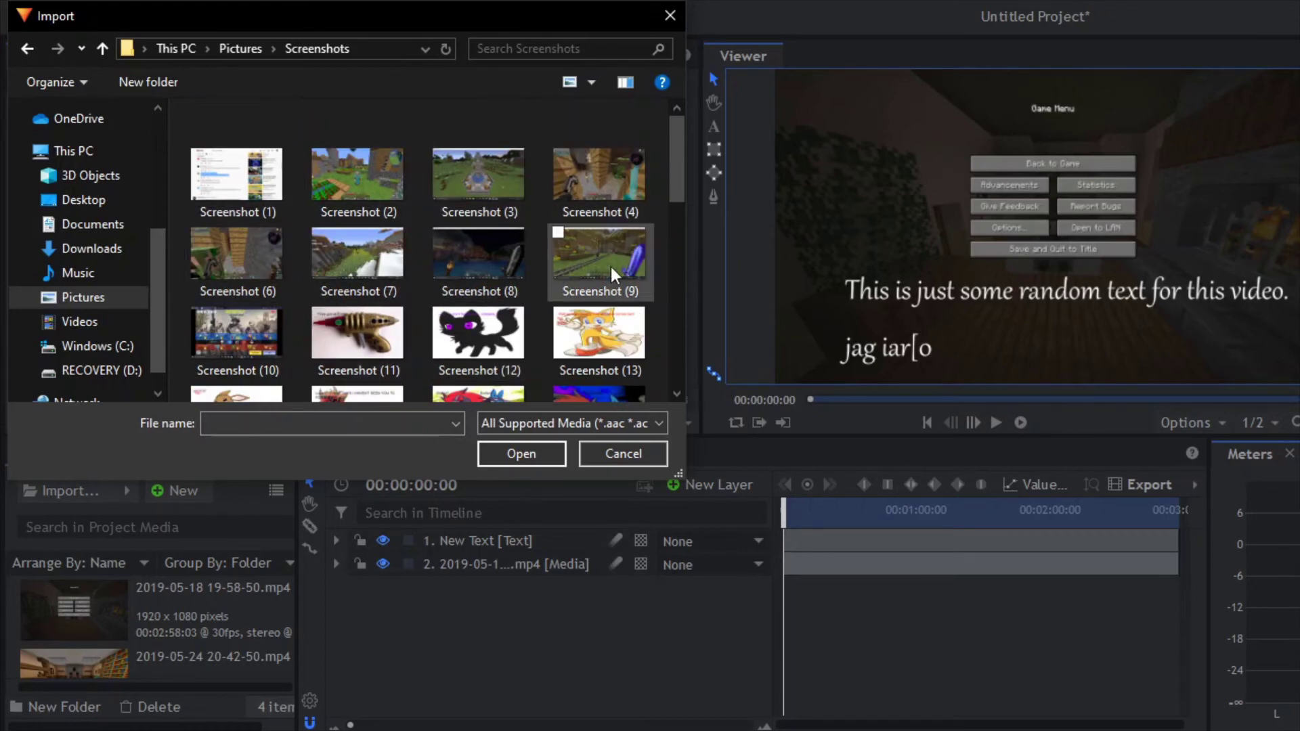
{"action": "left_click", "coordinate": [274, 284]}
{"action": "left_click", "coordinate": [596, 460]}
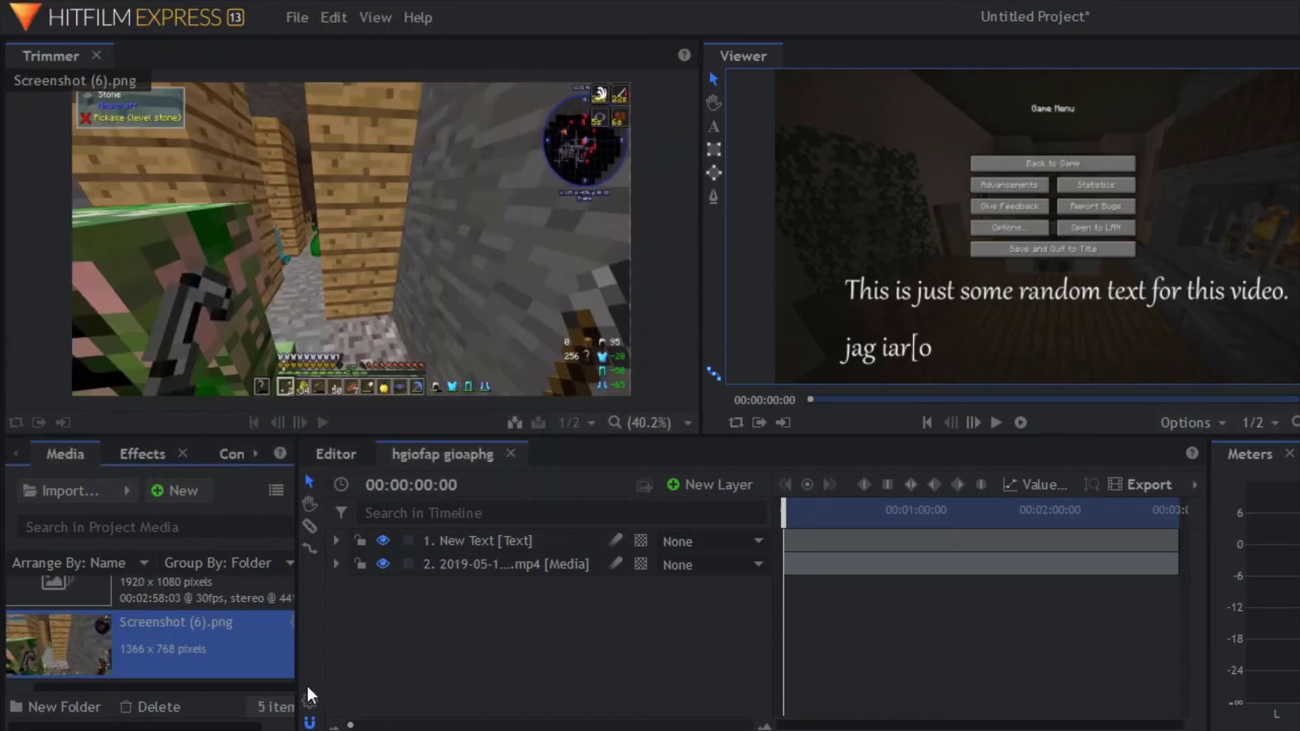
Add Screenshot (6).png to the composite shot's timeline as the top layer, above the New Text layer
{"action": "left_click_drag", "start_coordinate": [114, 654], "coordinate": [392, 631]}
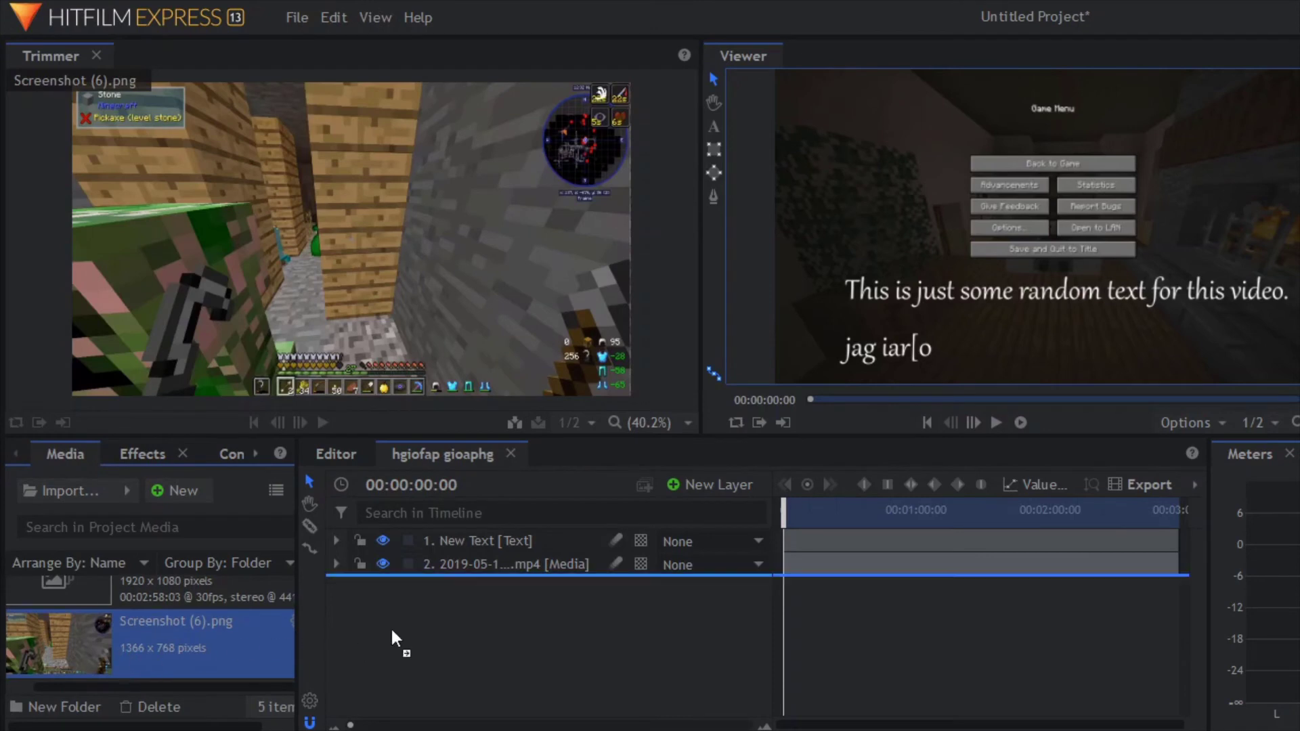
{"action": "left_click_drag", "start_coordinate": [566, 567], "coordinate": [570, 529]}
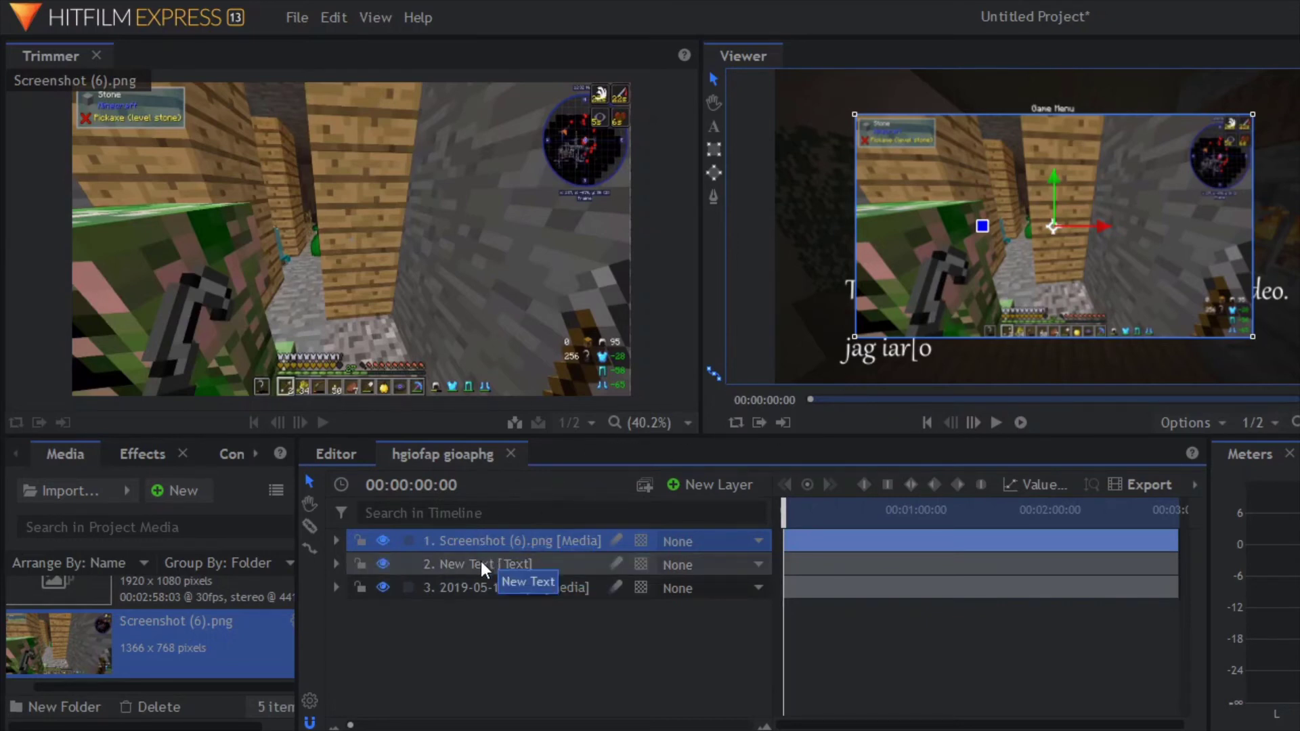
Try the New Text layer on top, restore Screenshot (6).png above it, and move the image to the frame's upper-left corner
{"action": "left_click_drag", "start_coordinate": [479, 565], "coordinate": [474, 527]}
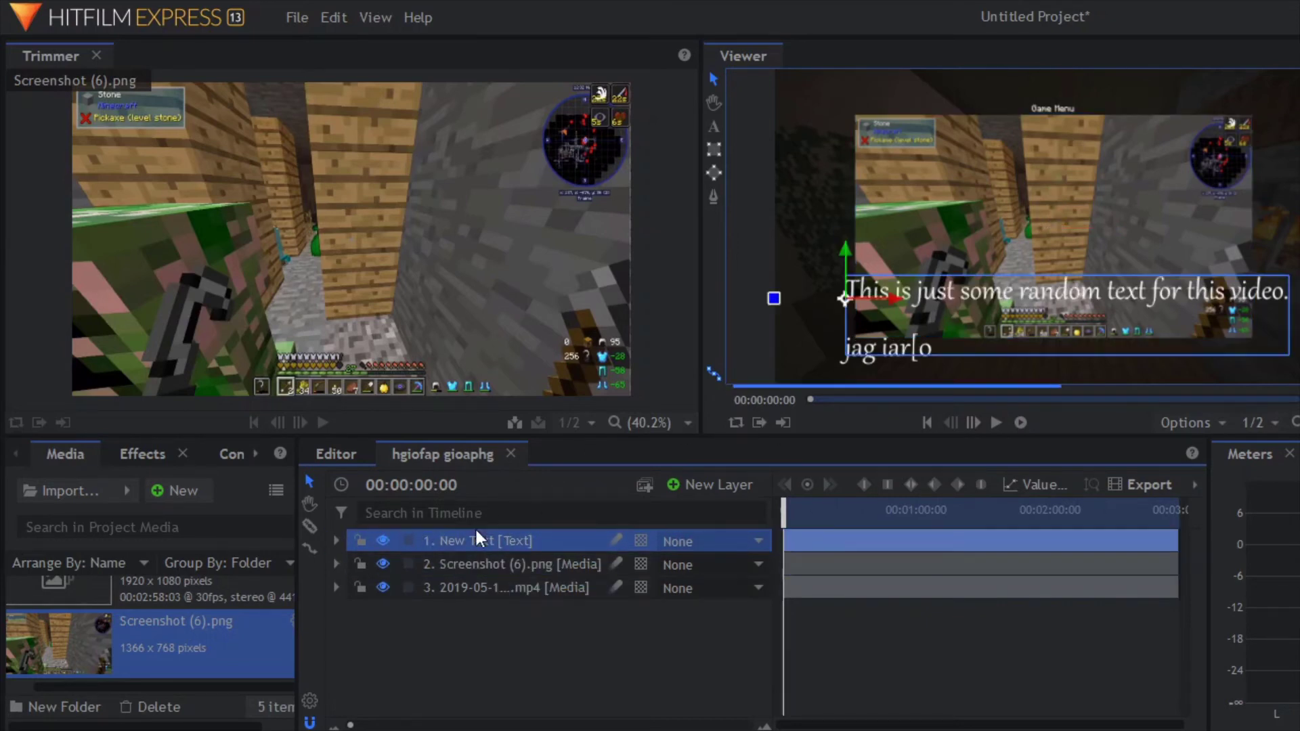
{"action": "left_click", "coordinate": [985, 239]}
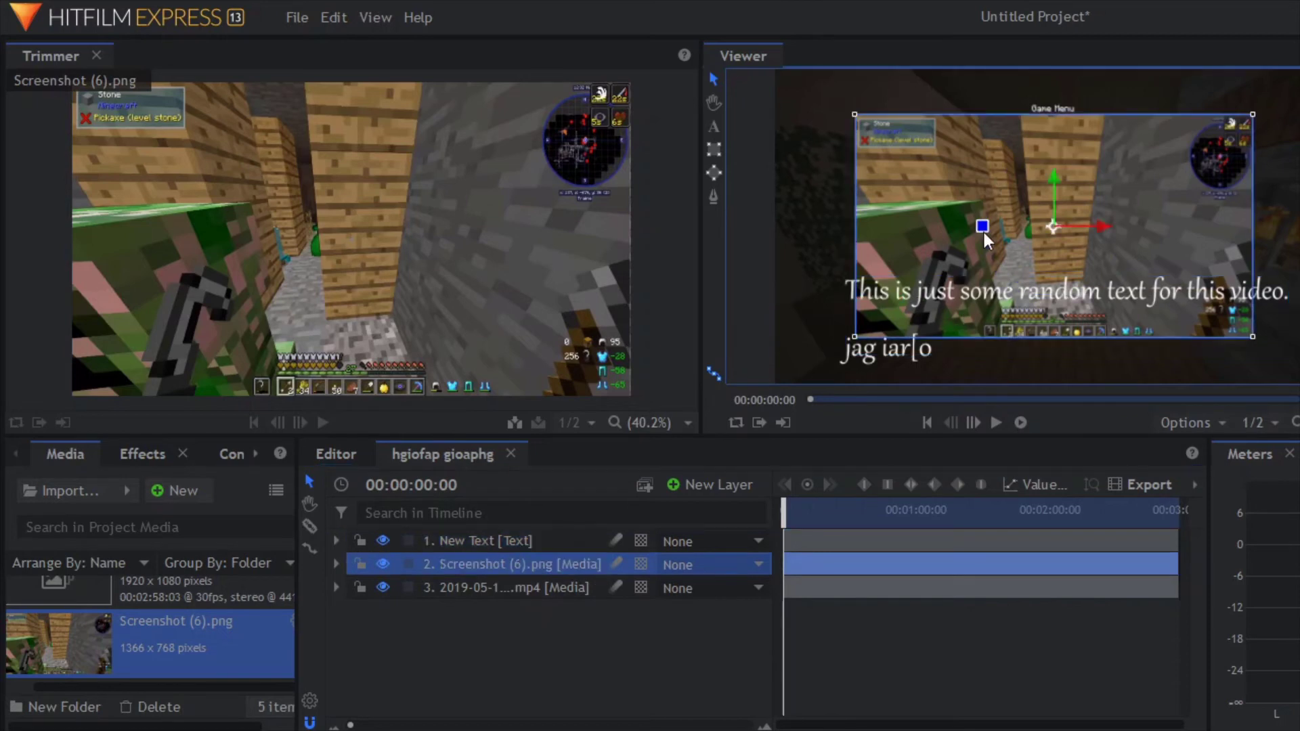
{"action": "left_click_drag", "start_coordinate": [498, 558], "coordinate": [489, 534]}
{"action": "left_click_drag", "start_coordinate": [945, 308], "coordinate": [850, 267]}
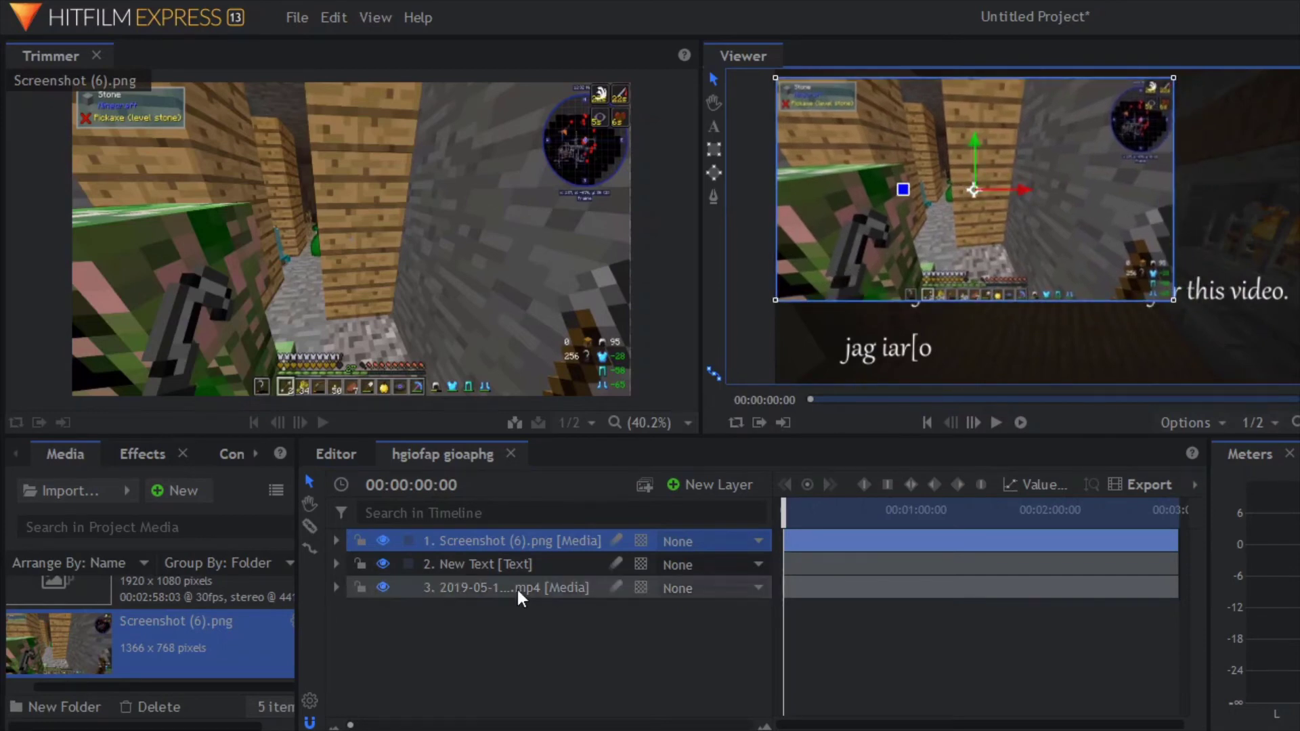
Apply the Blur effect from the Blurs category to the Screenshot (6).png layer
{"action": "left_click", "coordinate": [333, 541]}
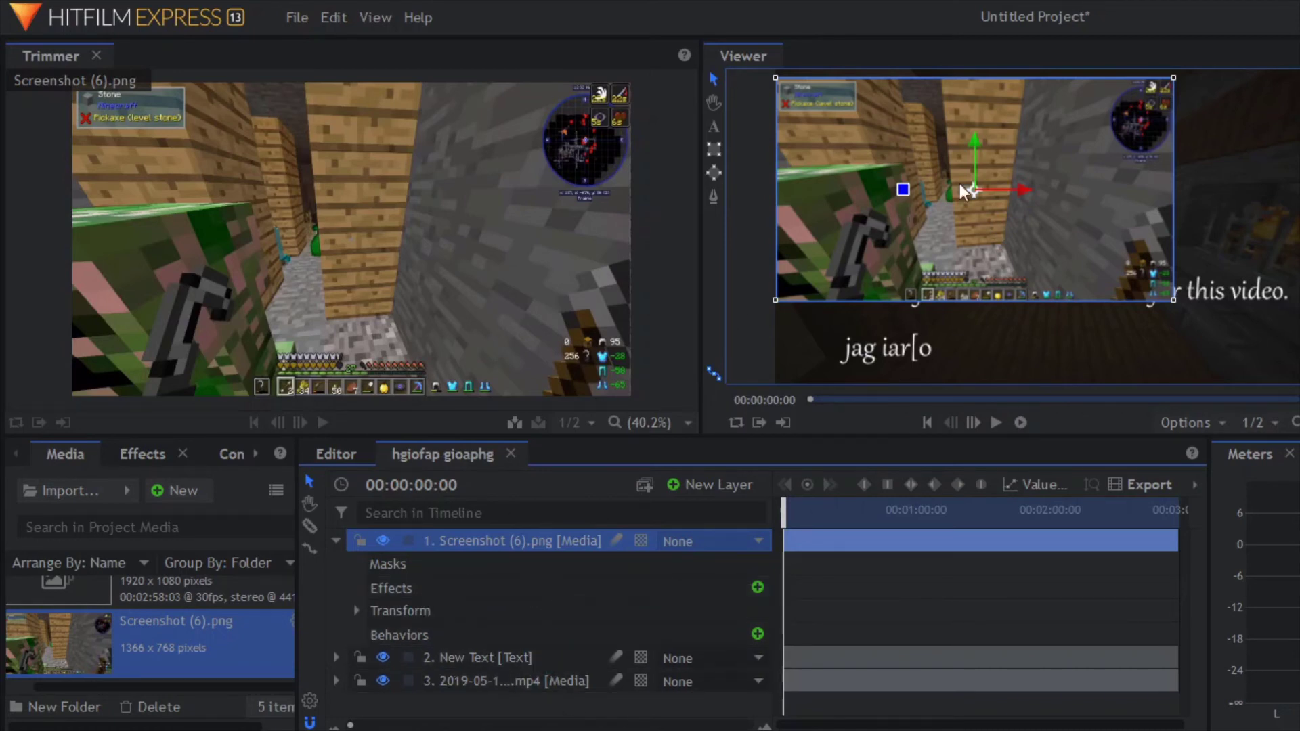
{"action": "left_click", "coordinate": [132, 441]}
{"action": "left_click", "coordinate": [131, 440]}
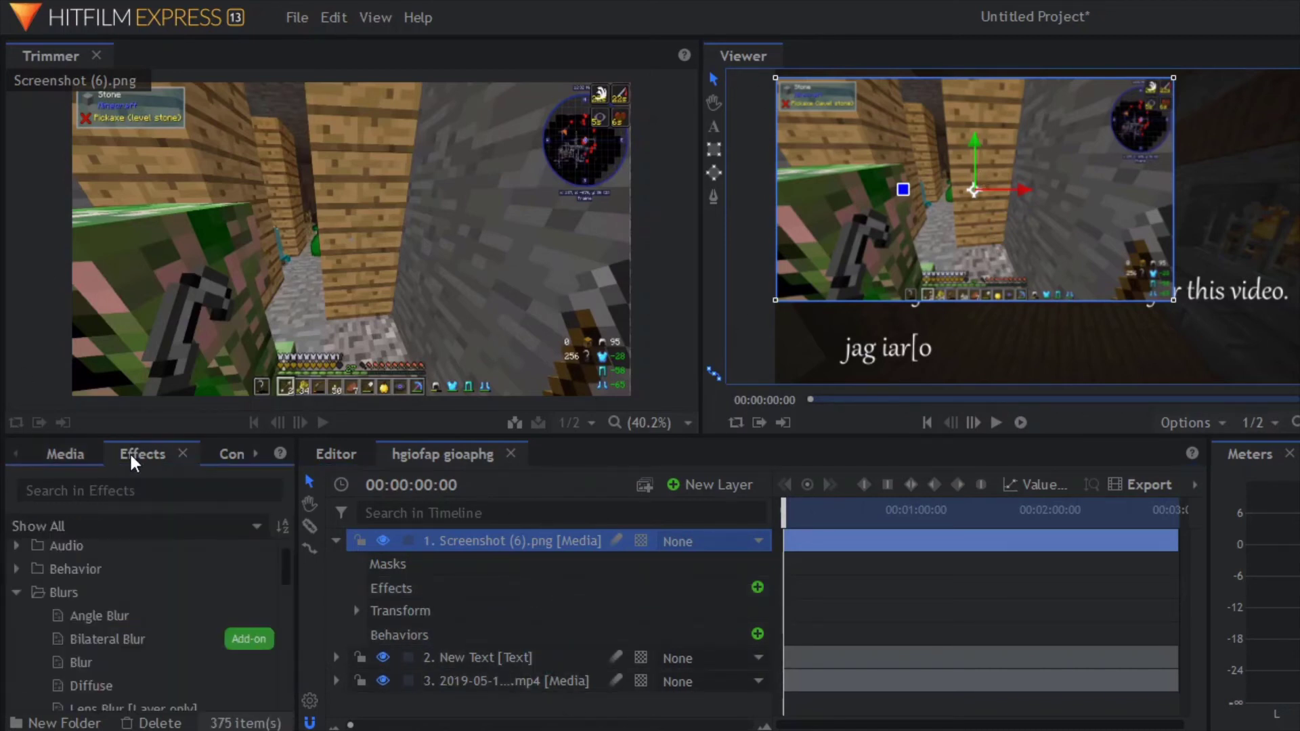
{"action": "left_click_drag", "start_coordinate": [81, 657], "coordinate": [300, 642]}
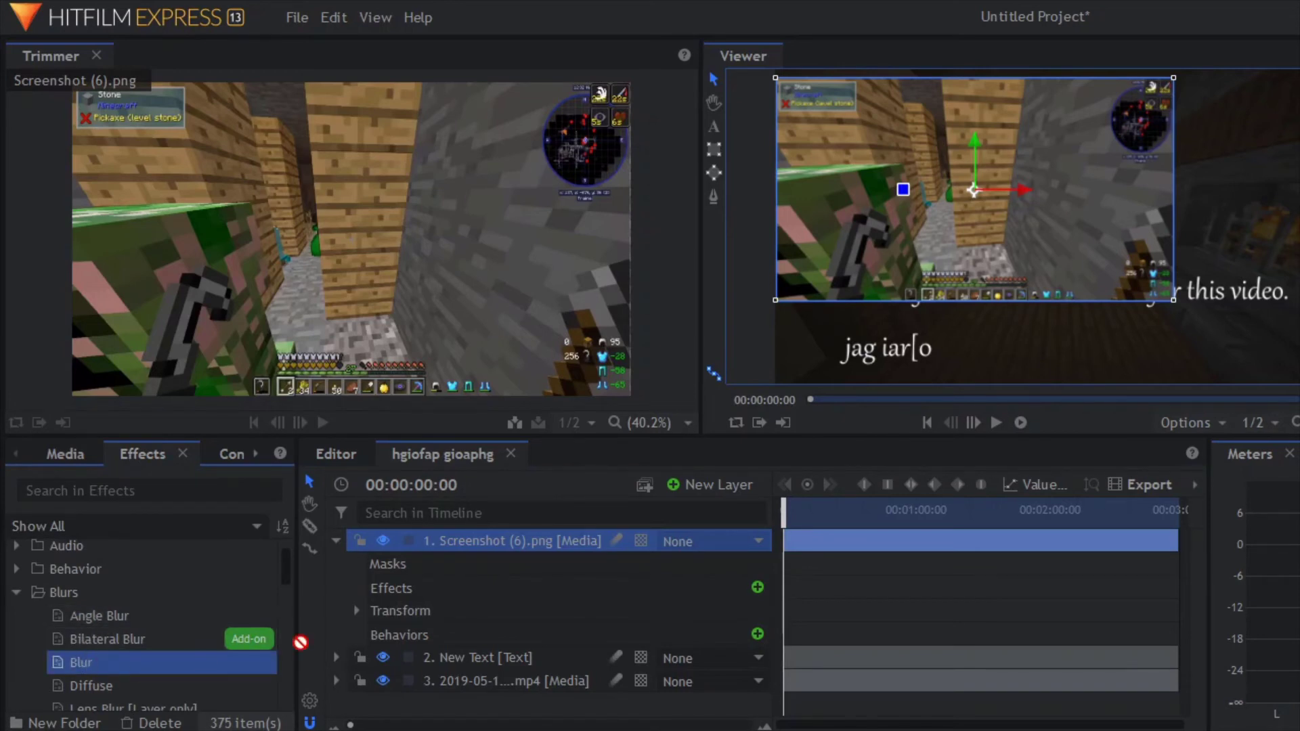
{"action": "left_click_drag", "start_coordinate": [427, 589], "coordinate": [427, 589]}
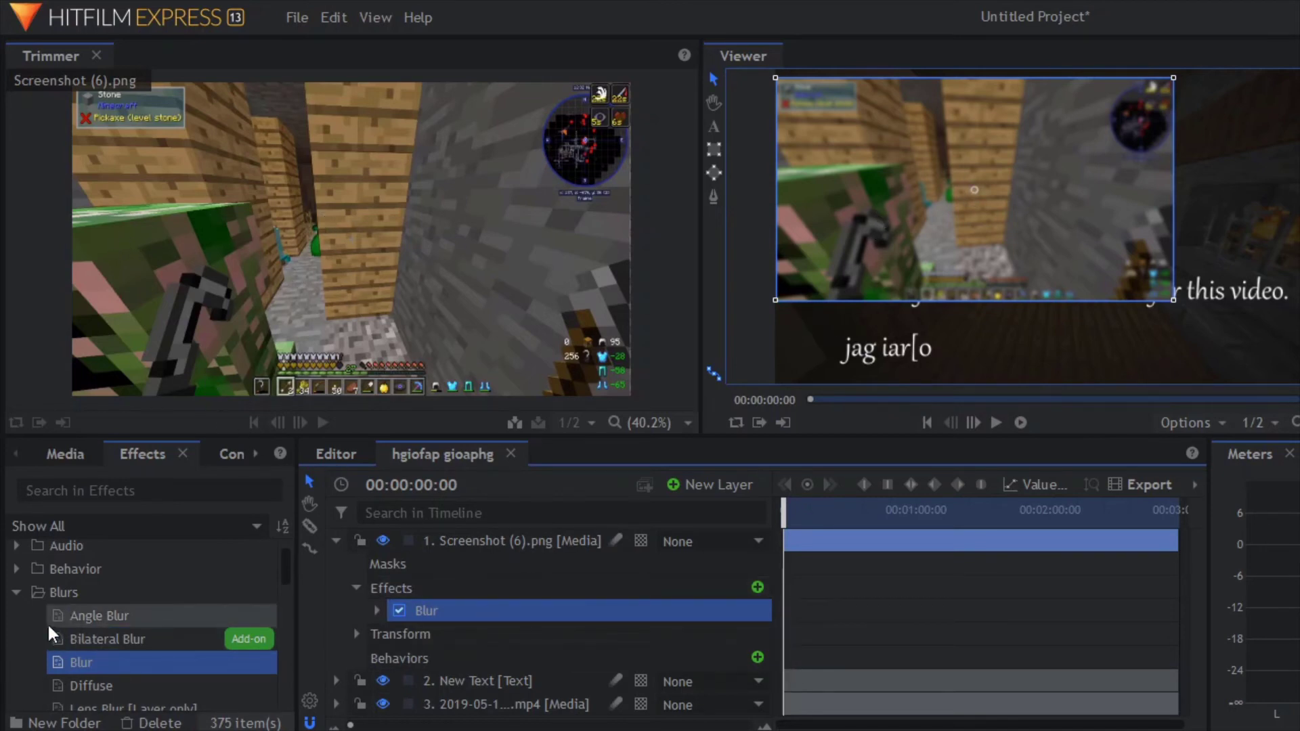
{"action": "left_click", "coordinate": [17, 592]}
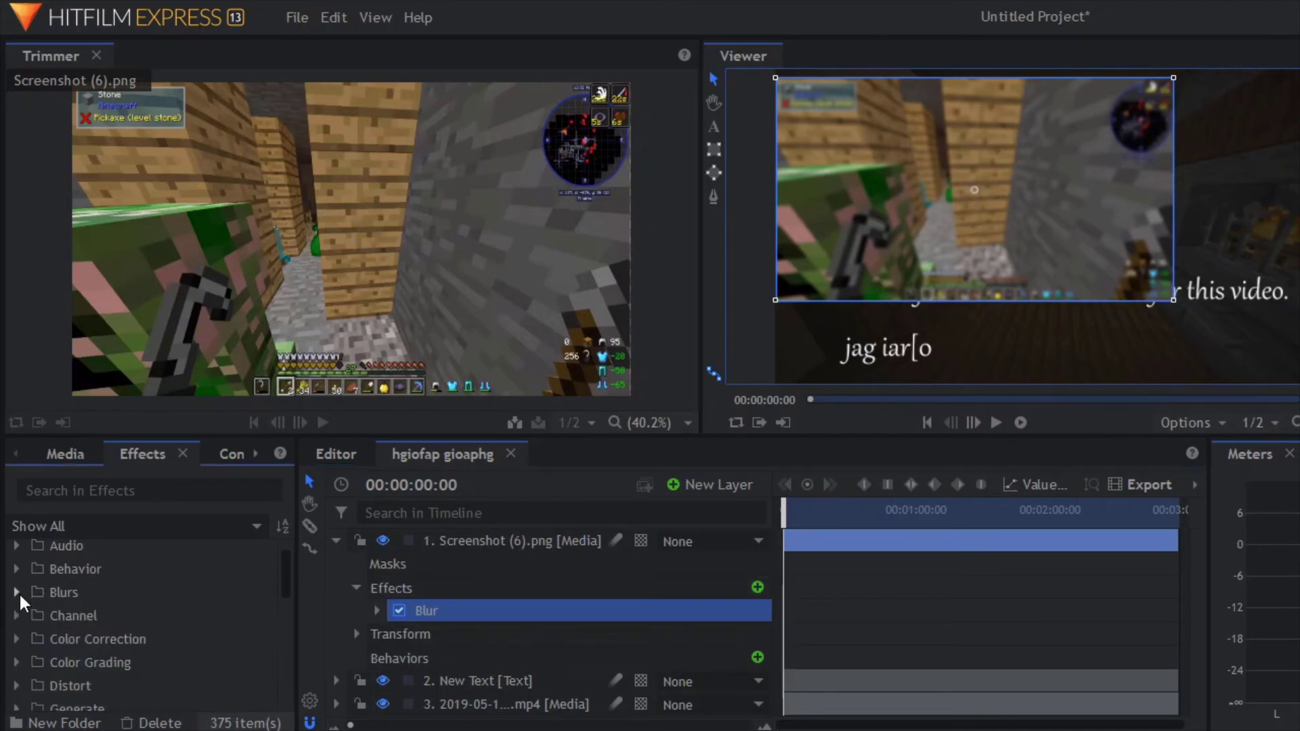
{"action": "left_click", "coordinate": [356, 587]}
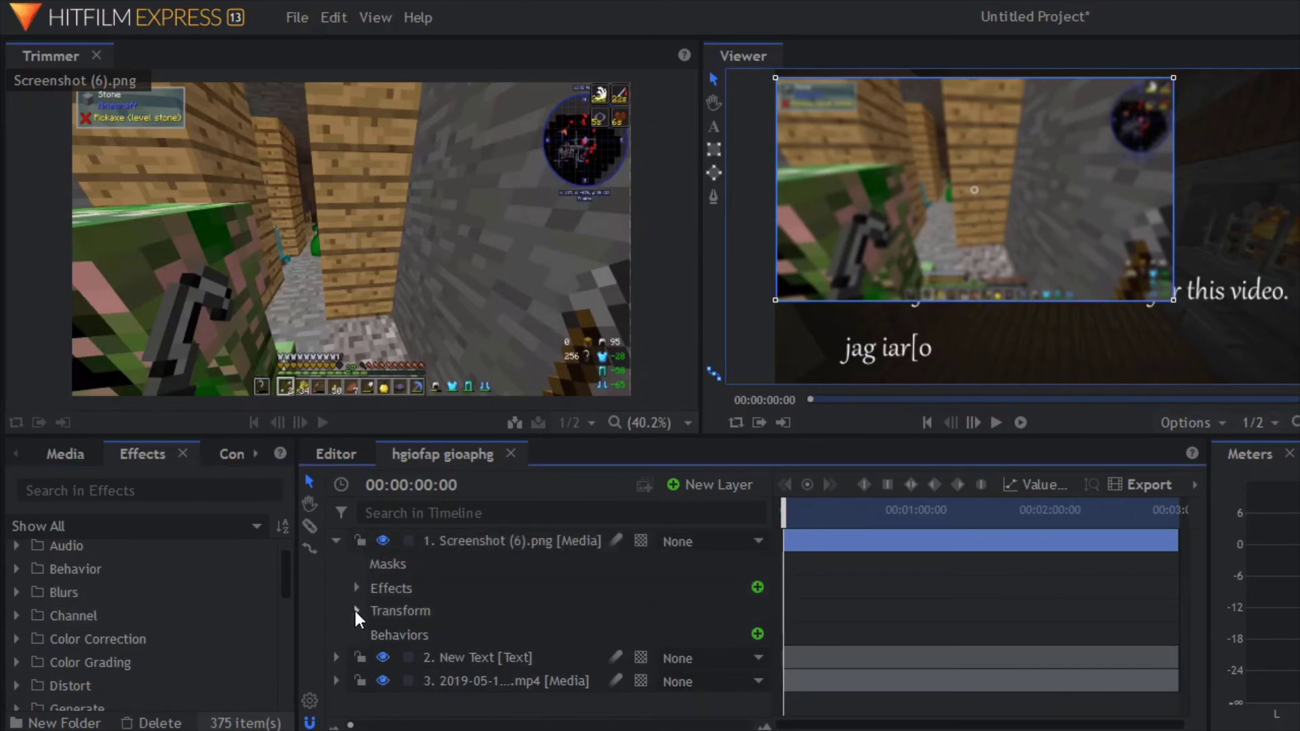
Set the Screenshot (6).png layer's scale to 97% in its transform properties
{"action": "left_click", "coordinate": [357, 611]}
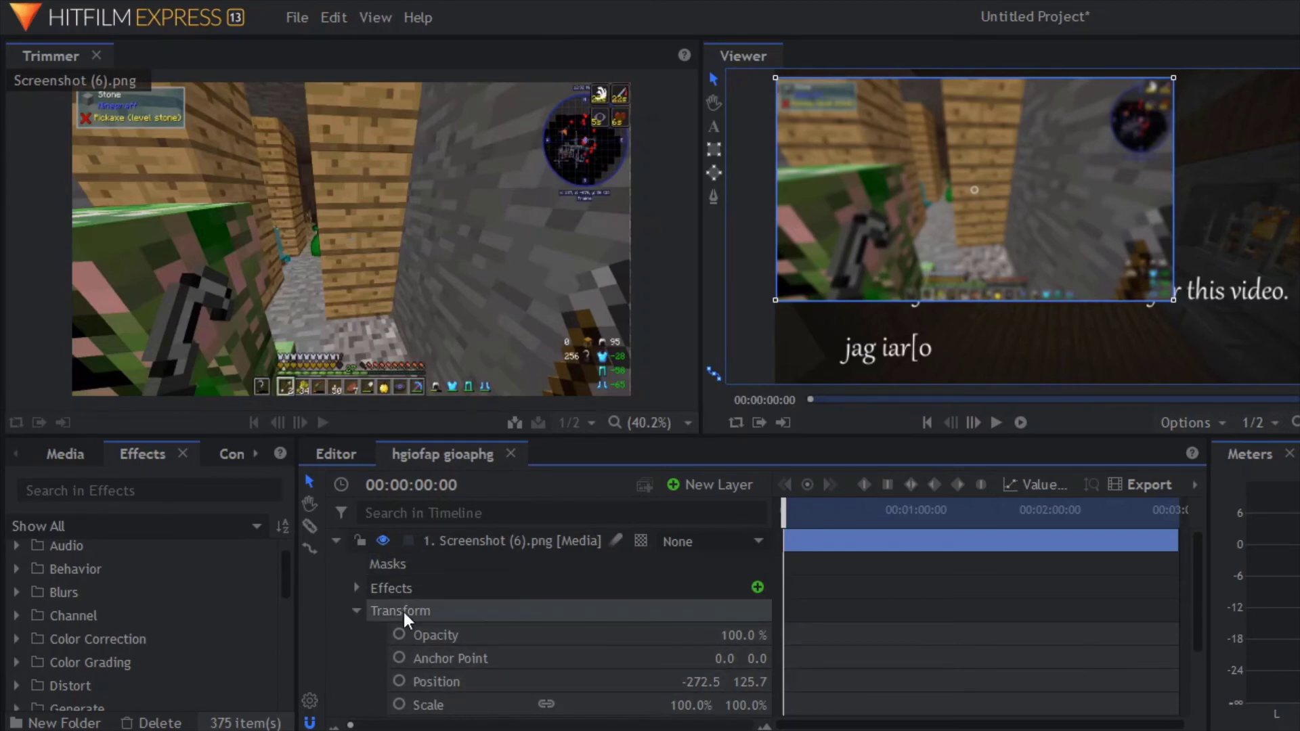
{"action": "scroll", "coordinate": [352, 632], "scroll_direction": "down", "scroll_amount": 1}
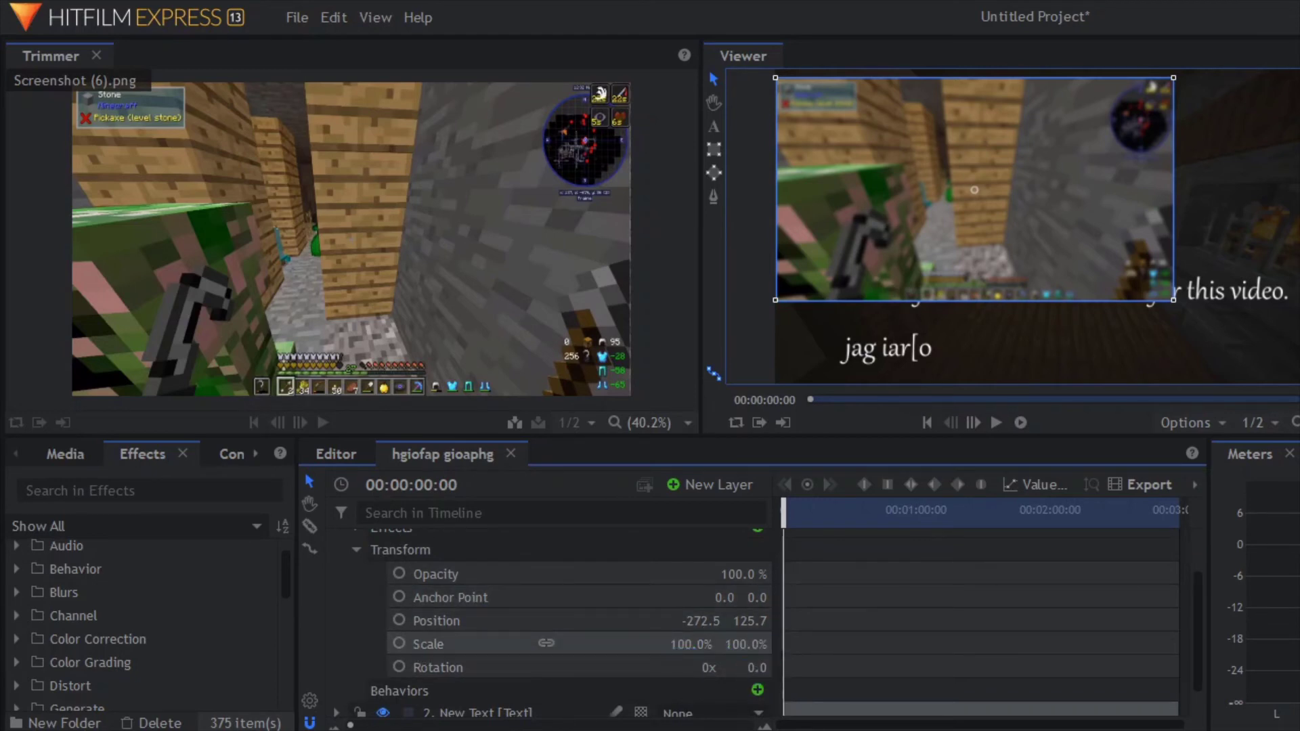
{"action": "mouse_move", "coordinate": [748, 650]}
{"action": "left_mouse_down"}
{"action": "mouse_move", "coordinate": [727, 650]}
{"action": "mouse_move", "coordinate": [741, 650]}
{"action": "left_mouse_up"}
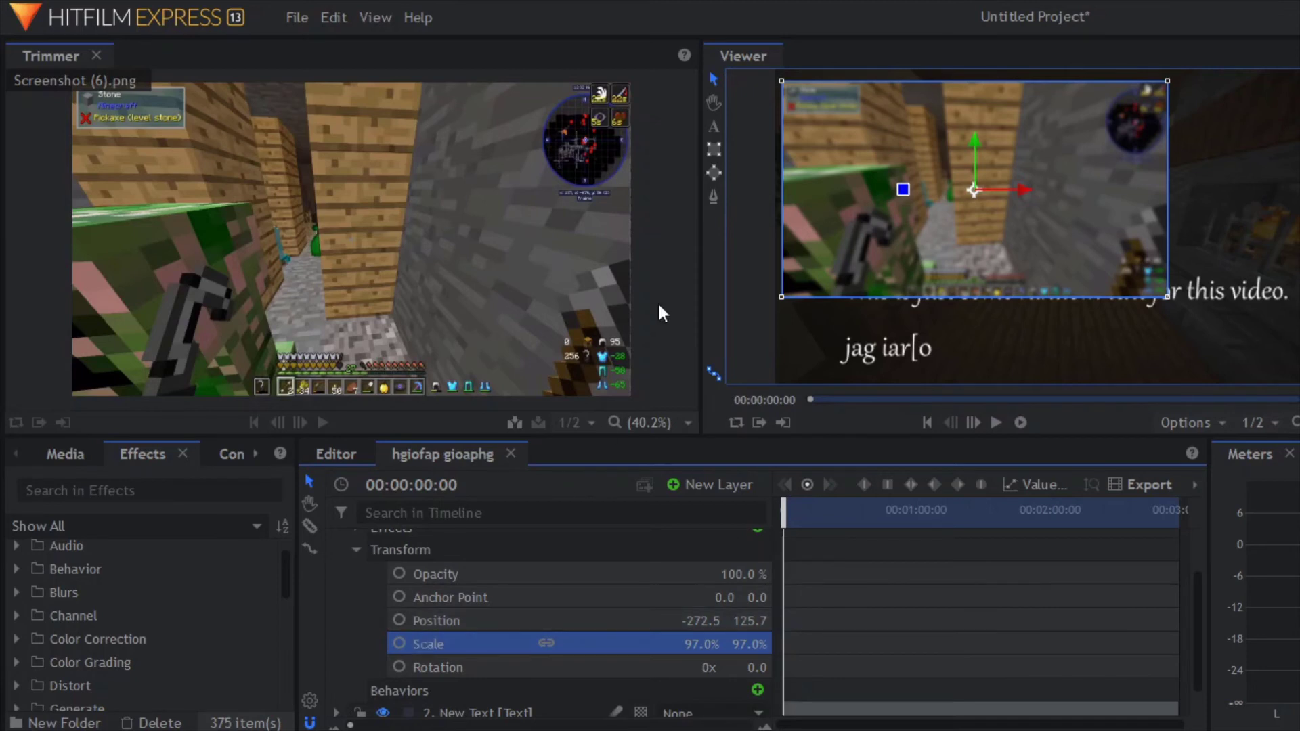
Move the image past the frame's left edge to about -1554.6, 125.7 and add a Position keyframe at the timeline's start
{"action": "left_click_drag", "start_coordinate": [917, 233], "coordinate": [917, 224]}
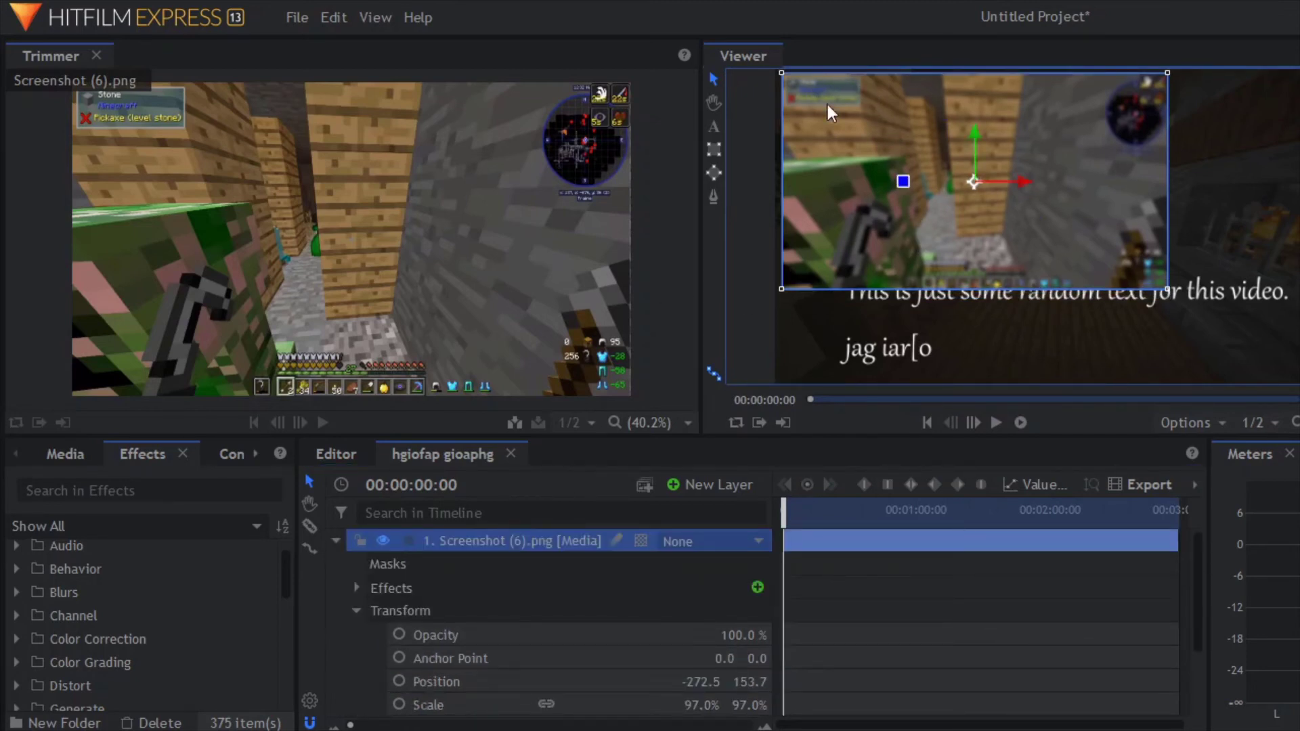
{"action": "left_click_drag", "start_coordinate": [1067, 108], "coordinate": [691, 112]}
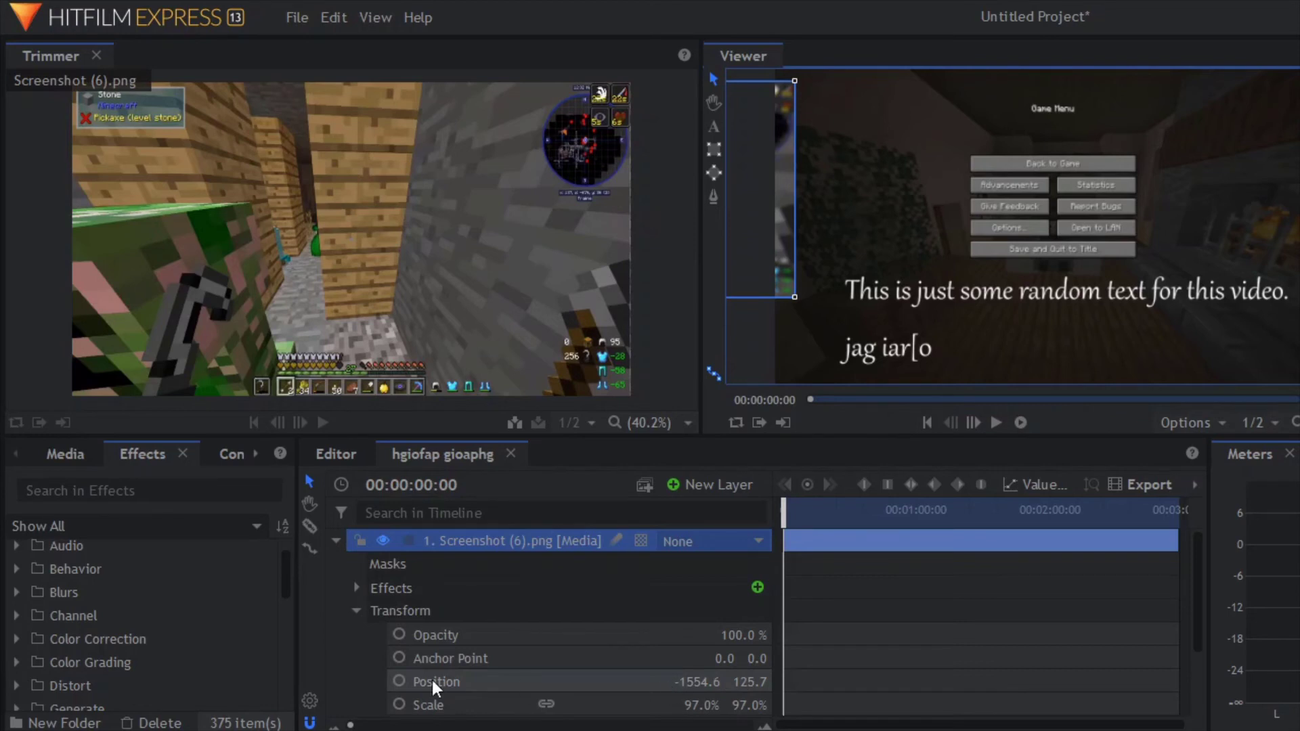
{"action": "left_click", "coordinate": [399, 681]}
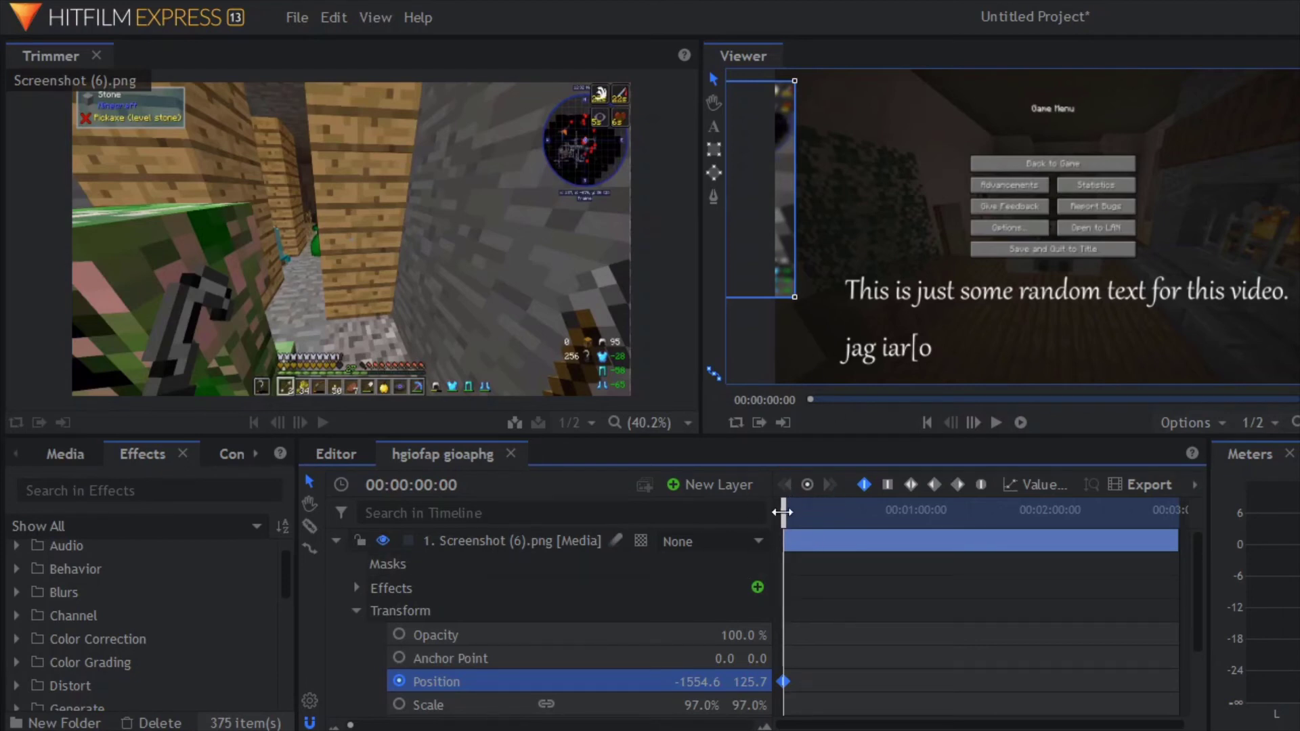
At 00:01:00:22, move the image to the right side of the frame, to a position of about 258.5, 129.2
{"action": "mouse_move", "coordinate": [782, 513]}
{"action": "left_mouse_down"}
{"action": "mouse_move", "coordinate": [1067, 512]}
{"action": "mouse_move", "coordinate": [765, 494]}
{"action": "mouse_move", "coordinate": [1192, 512]}
{"action": "mouse_move", "coordinate": [874, 501]}
{"action": "mouse_move", "coordinate": [835, 526]}
{"action": "mouse_move", "coordinate": [748, 523]}
{"action": "mouse_move", "coordinate": [833, 522]}
{"action": "mouse_move", "coordinate": [783, 523]}
{"action": "left_mouse_up"}
{"action": "left_click_drag", "start_coordinate": [786, 520], "coordinate": [921, 527]}
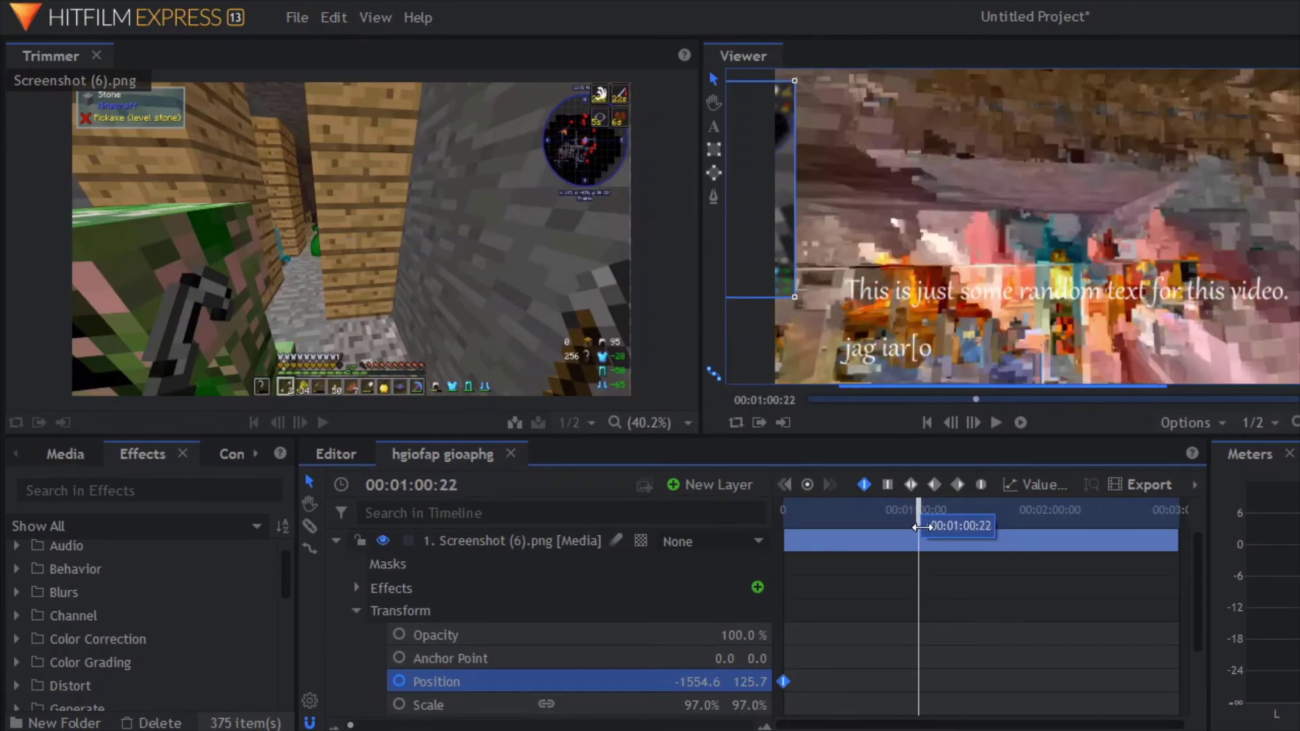
{"action": "left_click", "coordinate": [781, 193]}
{"action": "left_click_drag", "start_coordinate": [782, 194], "coordinate": [1299, 195]}
{"action": "left_click_drag", "start_coordinate": [1122, 193], "coordinate": [1128, 189]}
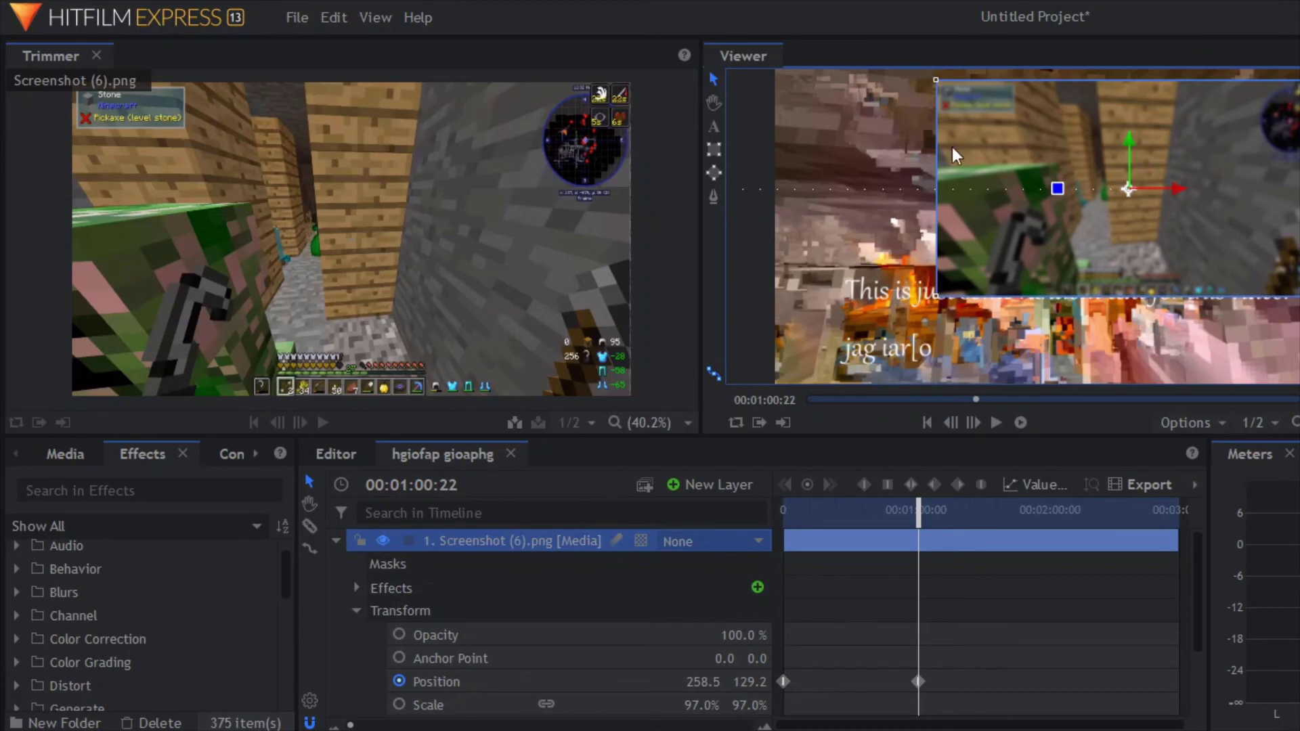
Speed up the slide-in by shifting the second Position keyframe to within the first five seconds, and preview the movement
{"action": "left_click_drag", "start_coordinate": [916, 508], "coordinate": [760, 516]}
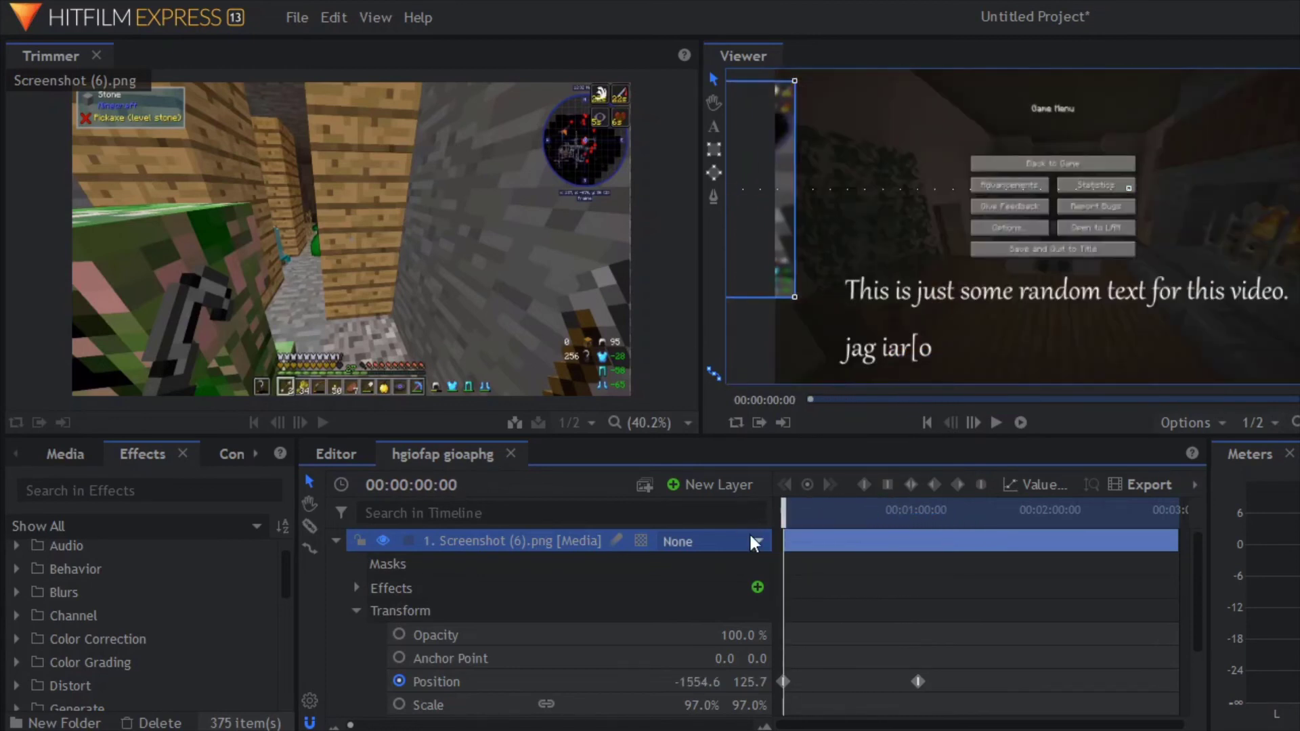
{"action": "key", "text": "space"}
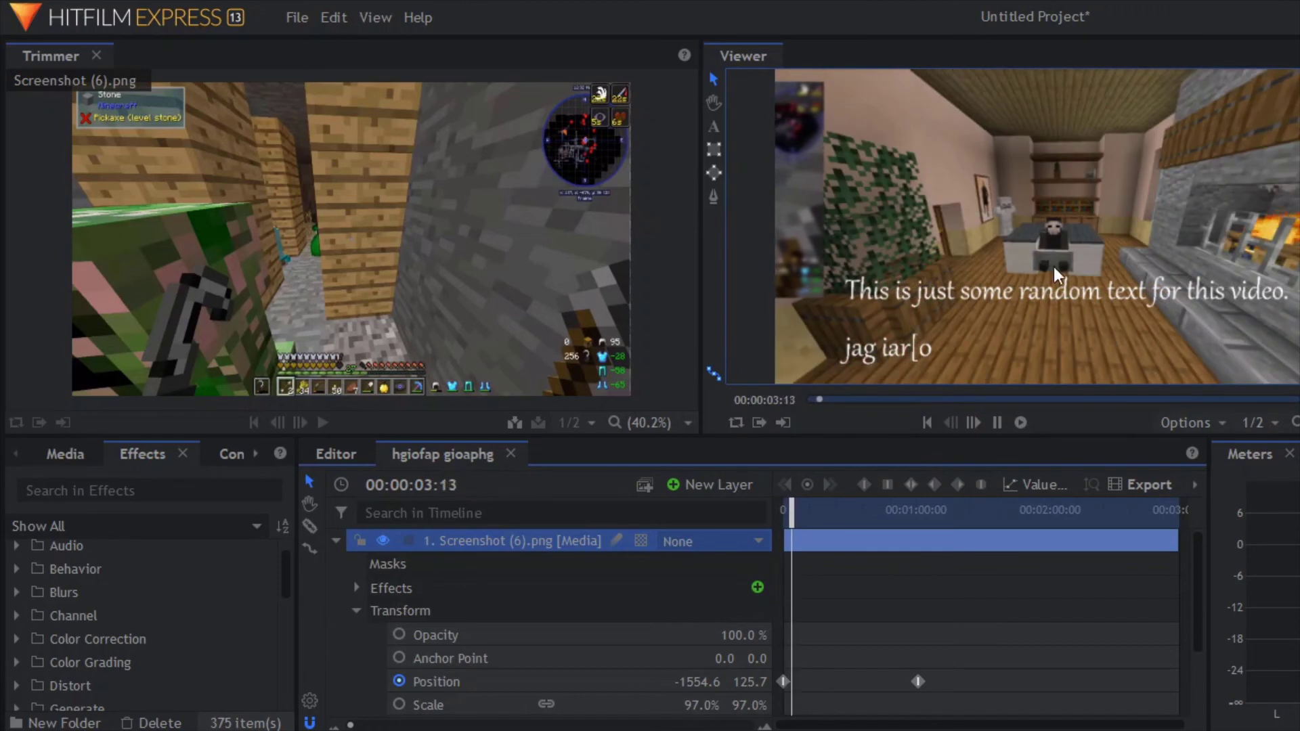
{"action": "left_click_drag", "start_coordinate": [918, 681], "coordinate": [800, 681]}
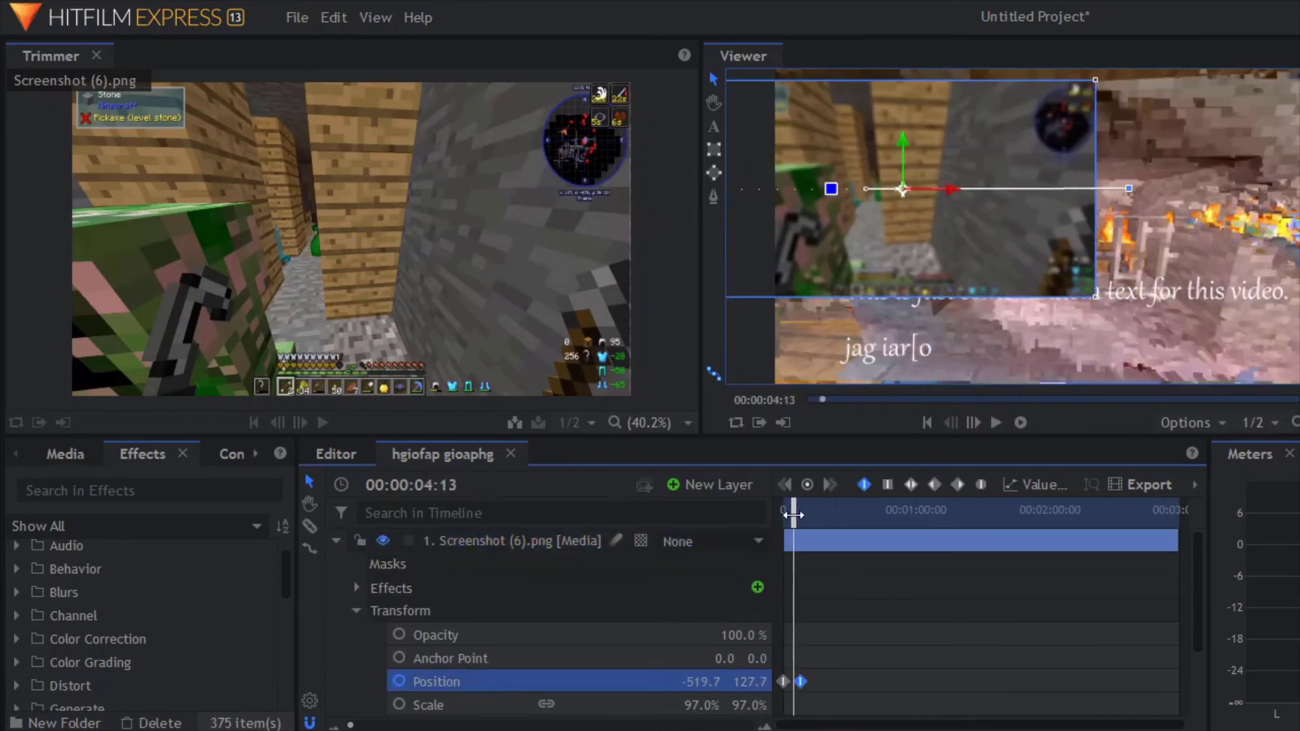
{"action": "left_click_drag", "start_coordinate": [793, 515], "coordinate": [785, 514]}
{"action": "key", "text": "space"}
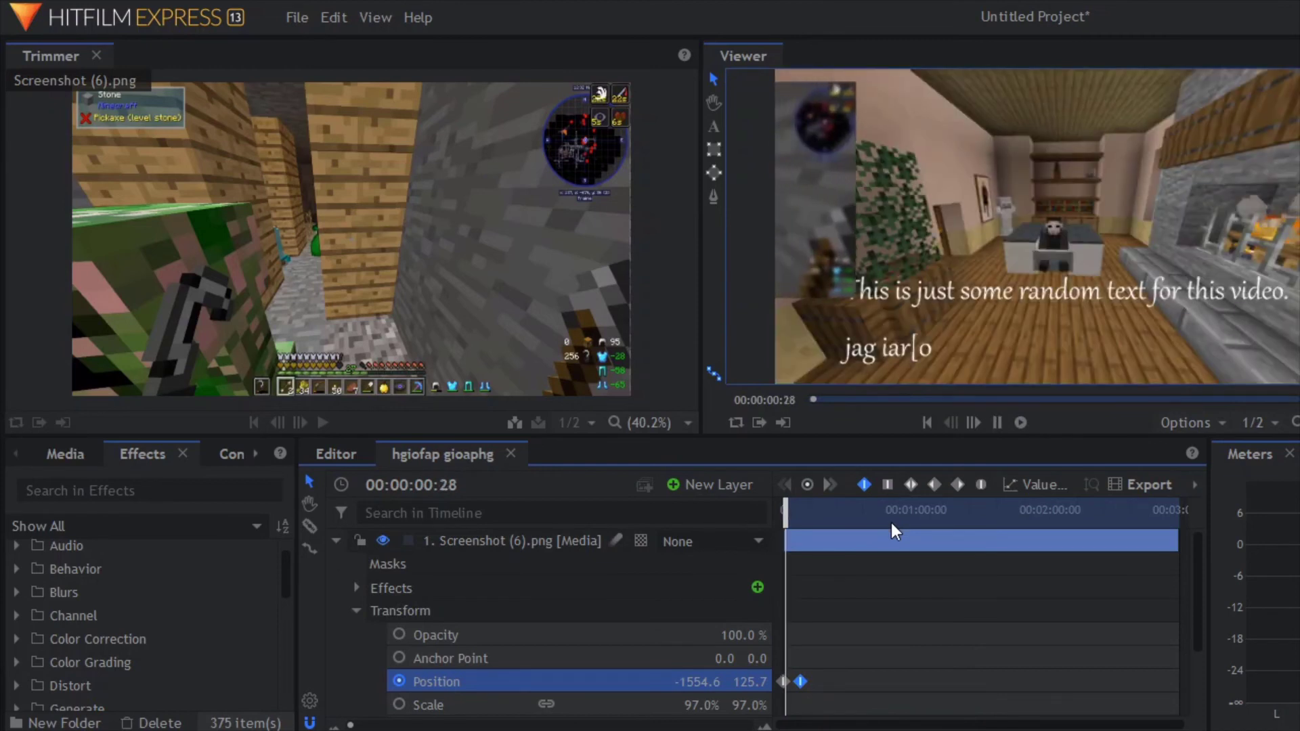
{"action": "key", "text": "space"}
{"action": "left_click_drag", "start_coordinate": [801, 682], "coordinate": [794, 677]}
{"action": "left_click_drag", "start_coordinate": [782, 525], "coordinate": [785, 525]}
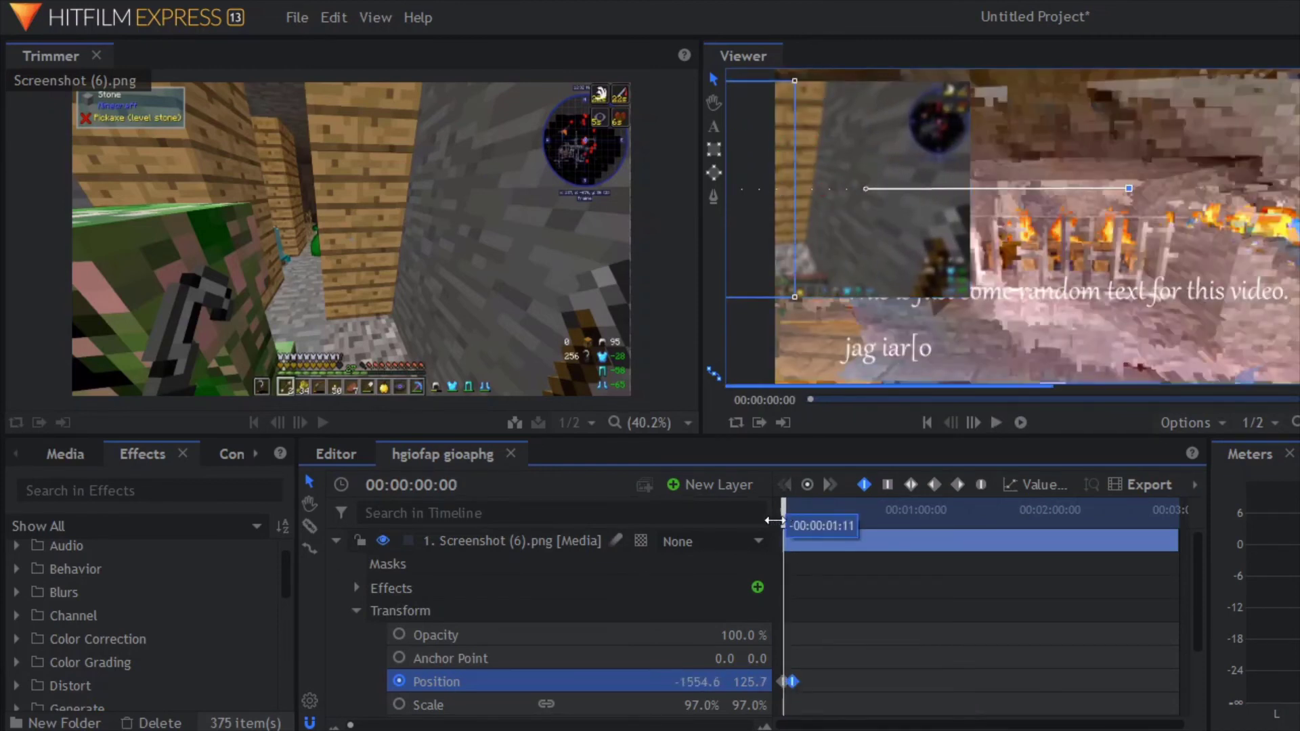
{"action": "key", "text": "space"}
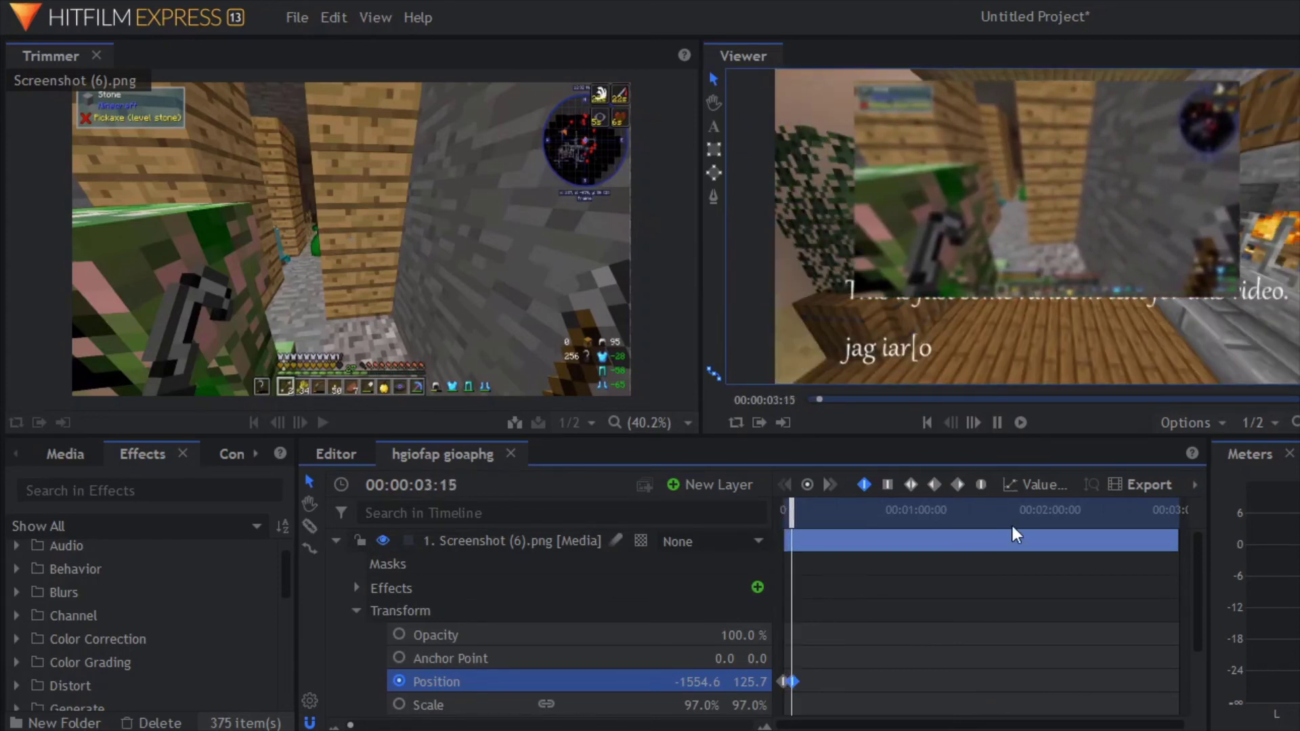
{"action": "key", "text": "space"}
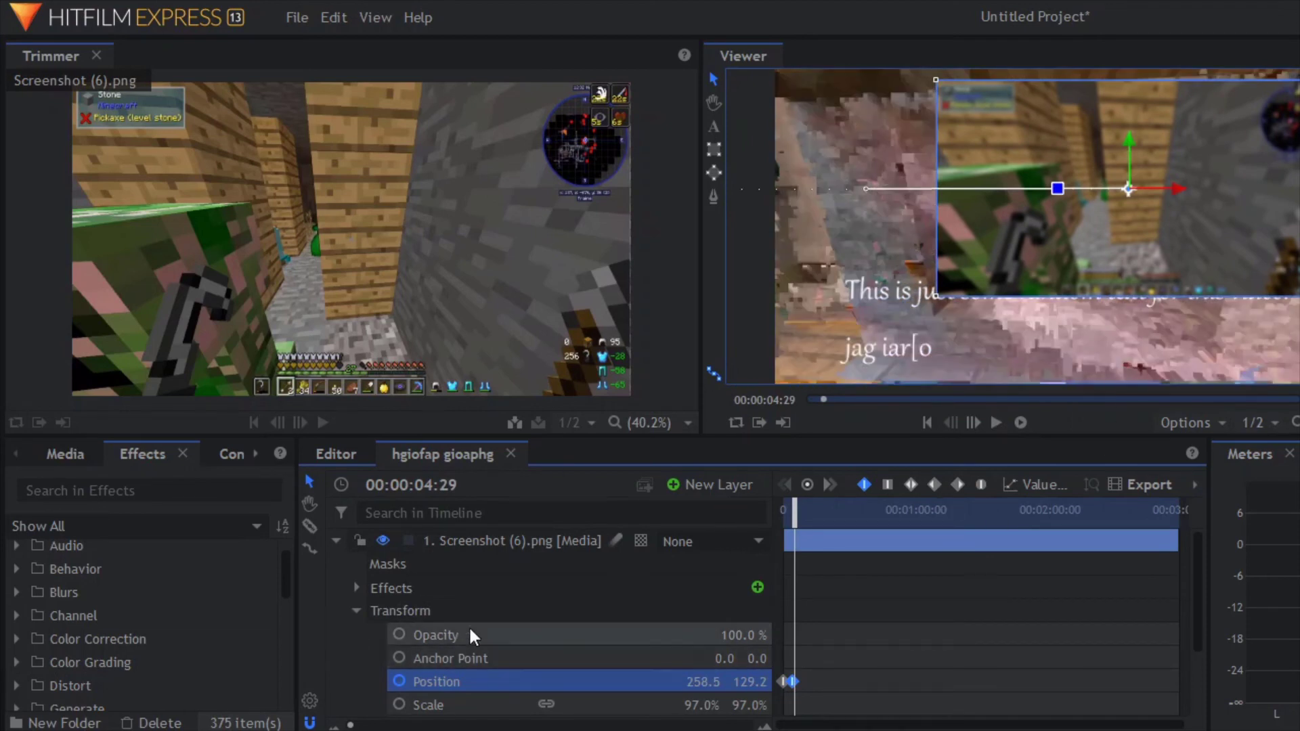
Add a Scale keyframe of 97% to the Screenshot (6).png layer at the timeline's start
{"action": "left_click", "coordinate": [356, 611]}
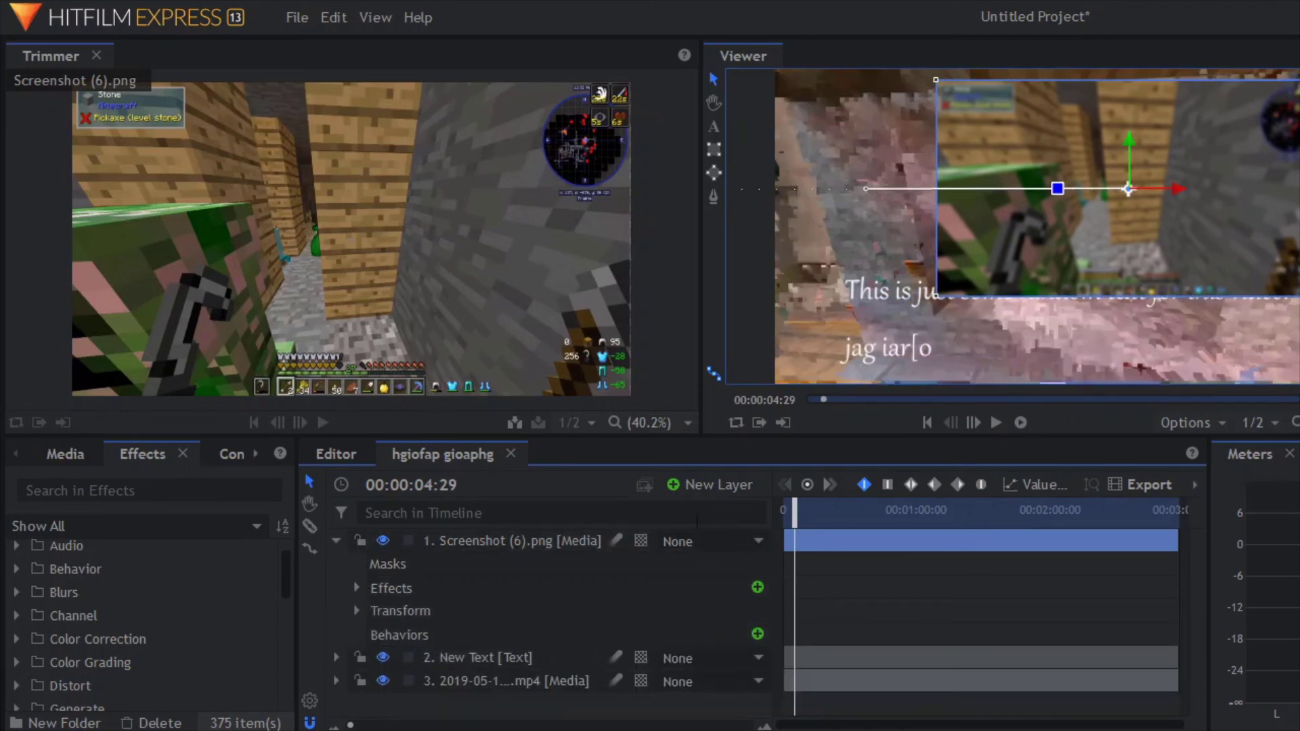
{"action": "left_click", "coordinate": [355, 612]}
{"action": "scroll", "coordinate": [359, 630], "scroll_direction": "down", "scroll_amount": 2}
{"action": "scroll", "coordinate": [366, 640], "scroll_direction": "up", "scroll_amount": 2}
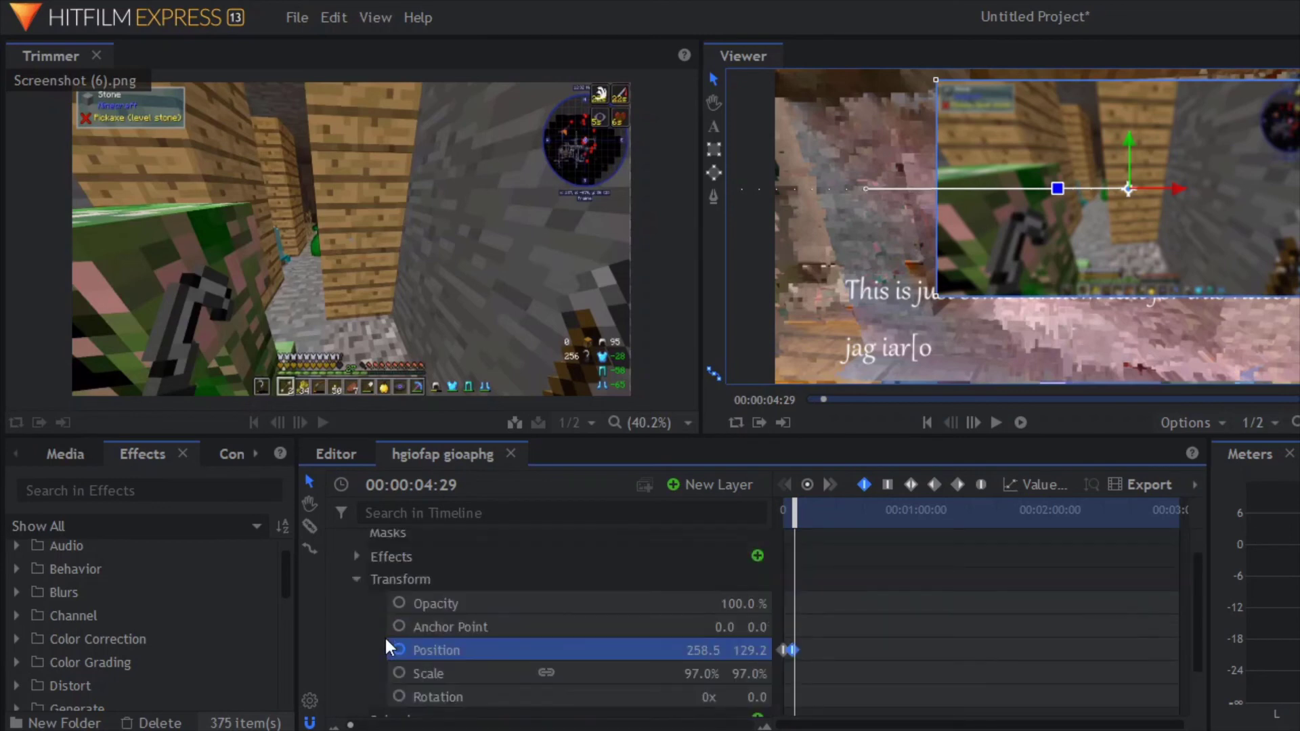
{"action": "left_click", "coordinate": [461, 673]}
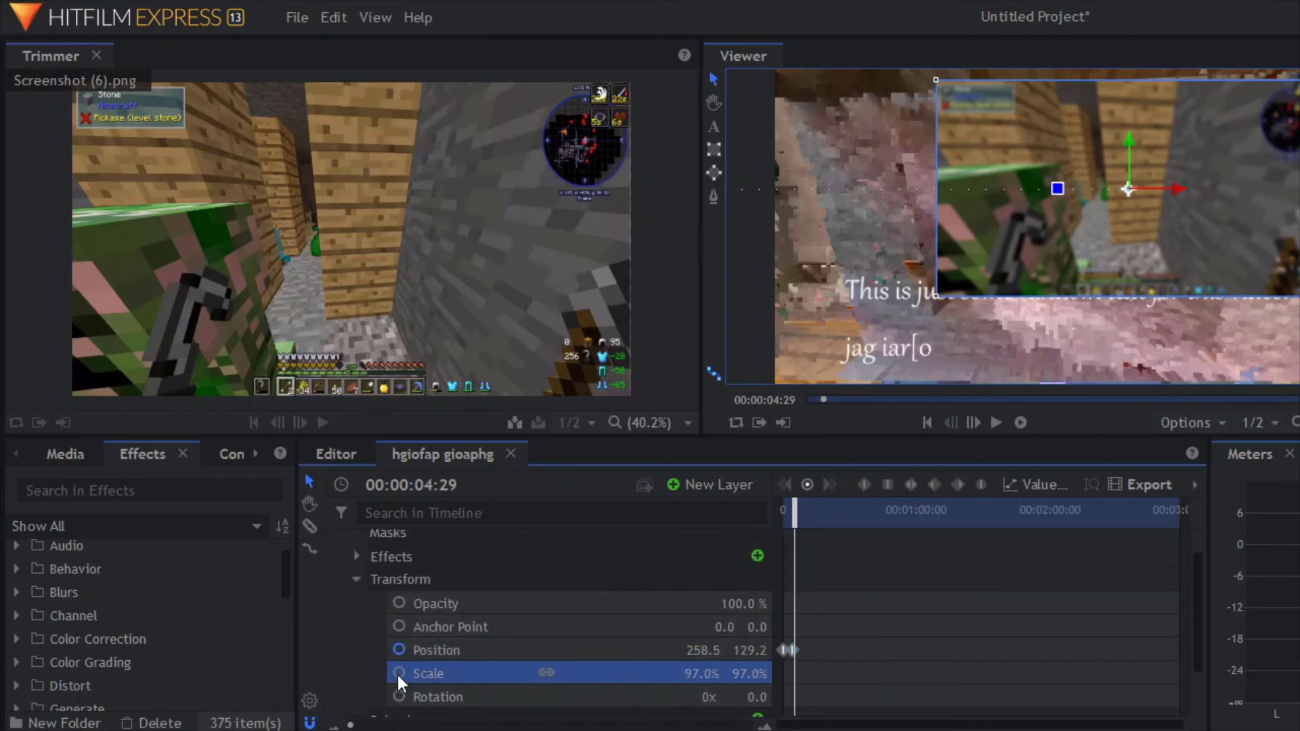
{"action": "left_click_drag", "start_coordinate": [799, 516], "coordinate": [740, 517]}
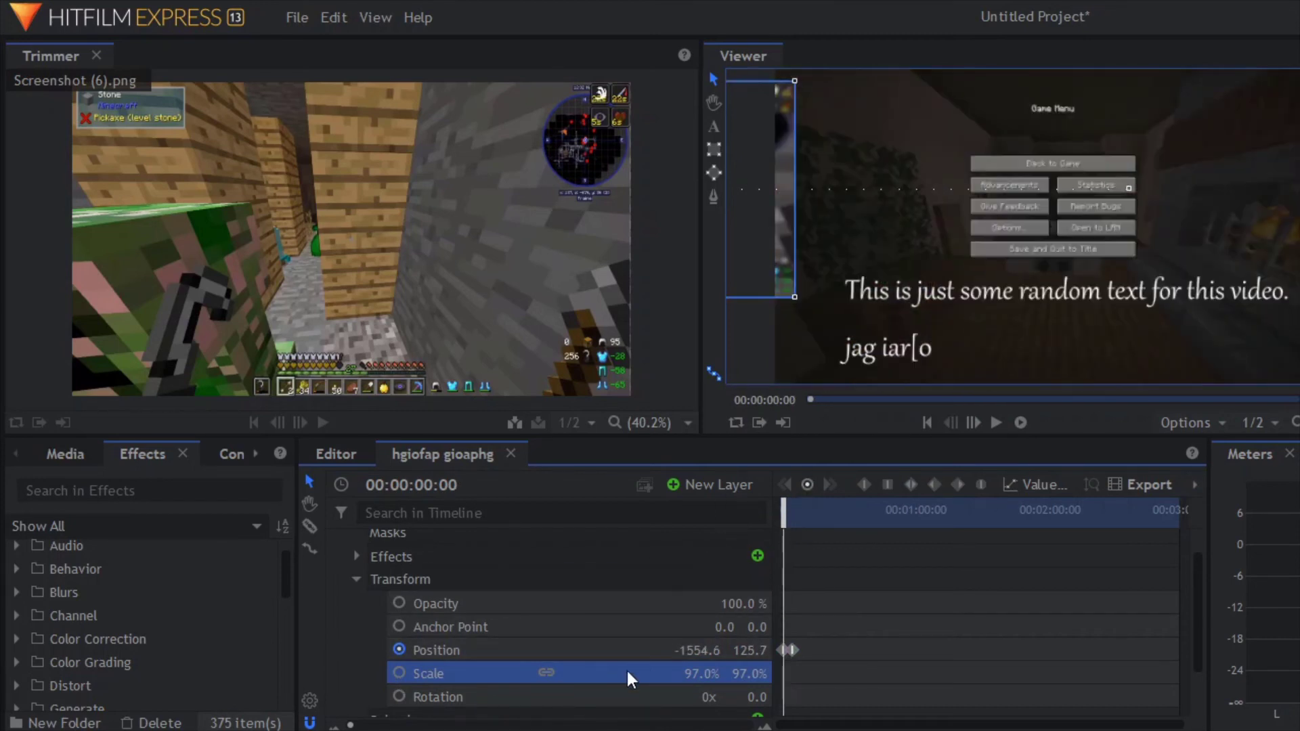
{"action": "left_click", "coordinate": [398, 673]}
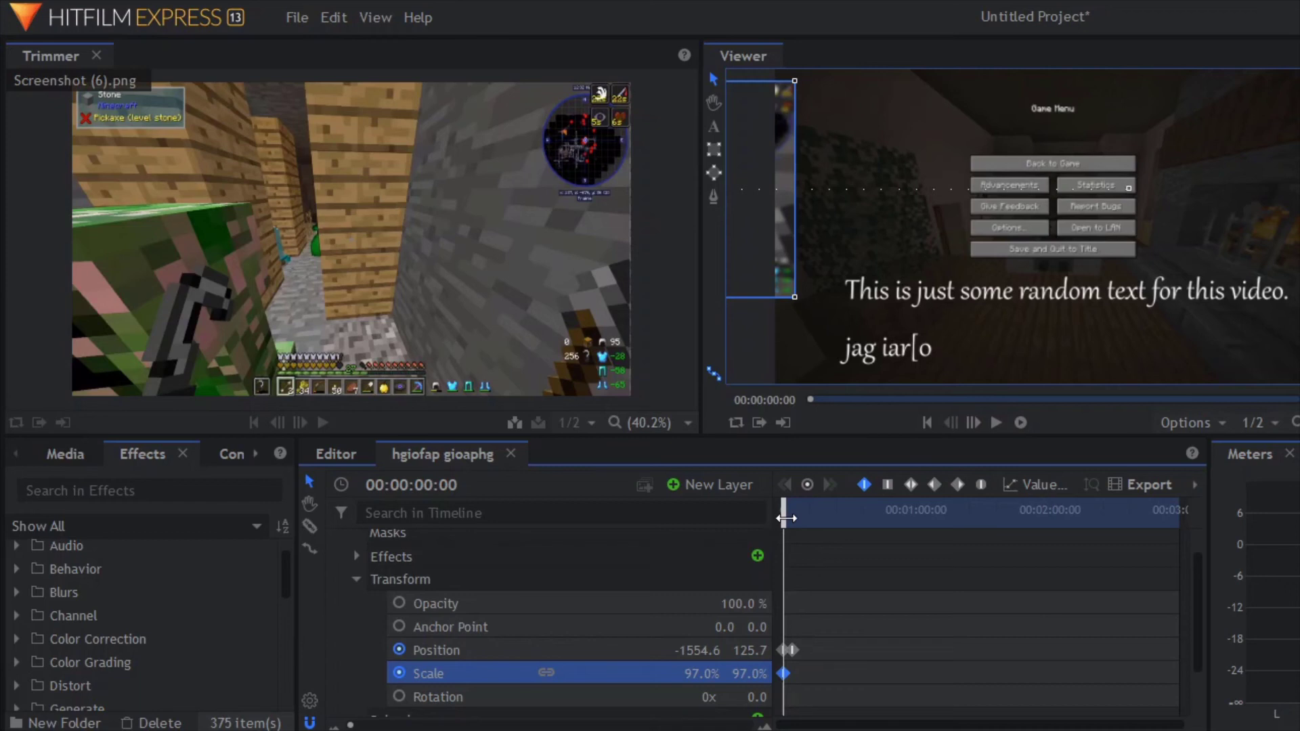
Set the image's scale to 429% at 00:00:30:04 and preview the animation from the start
{"action": "left_click_drag", "start_coordinate": [785, 518], "coordinate": [852, 508]}
{"action": "left_click_drag", "start_coordinate": [716, 672], "coordinate": [941, 673]}
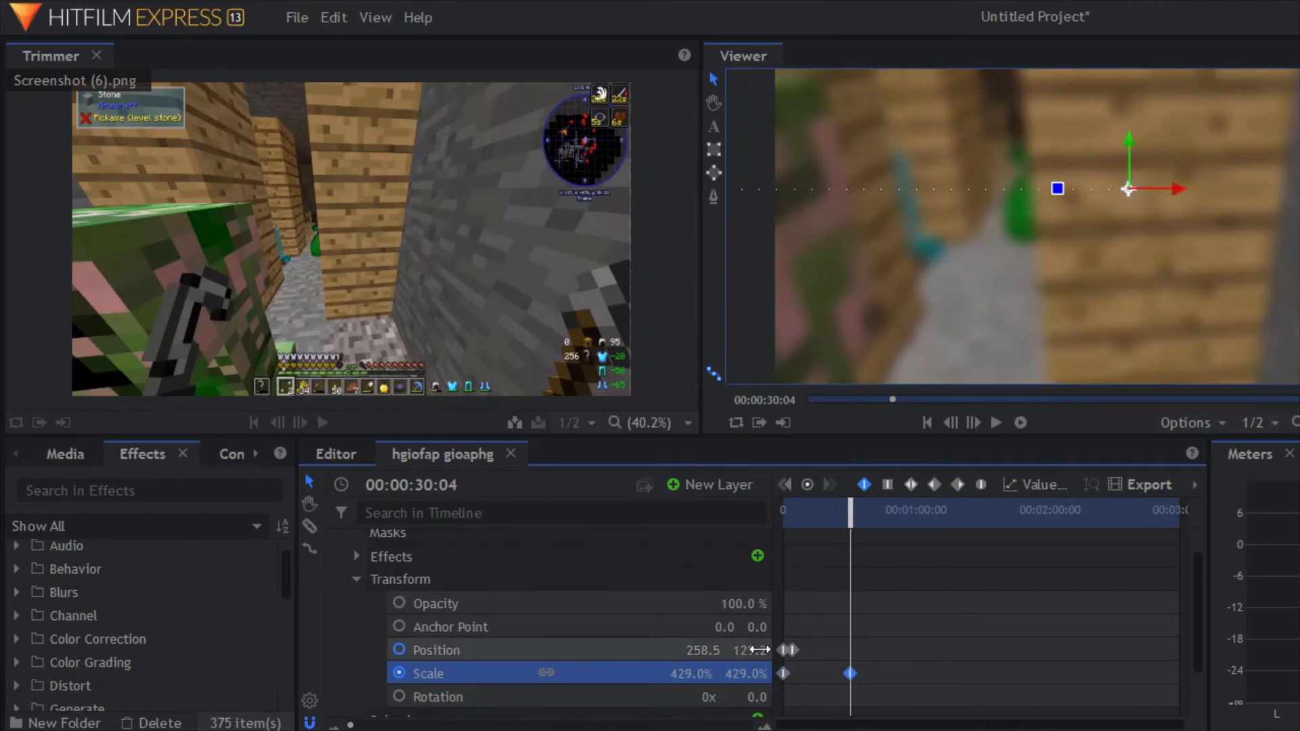
{"action": "left_click_drag", "start_coordinate": [850, 515], "coordinate": [728, 531]}
{"action": "key", "text": "space"}
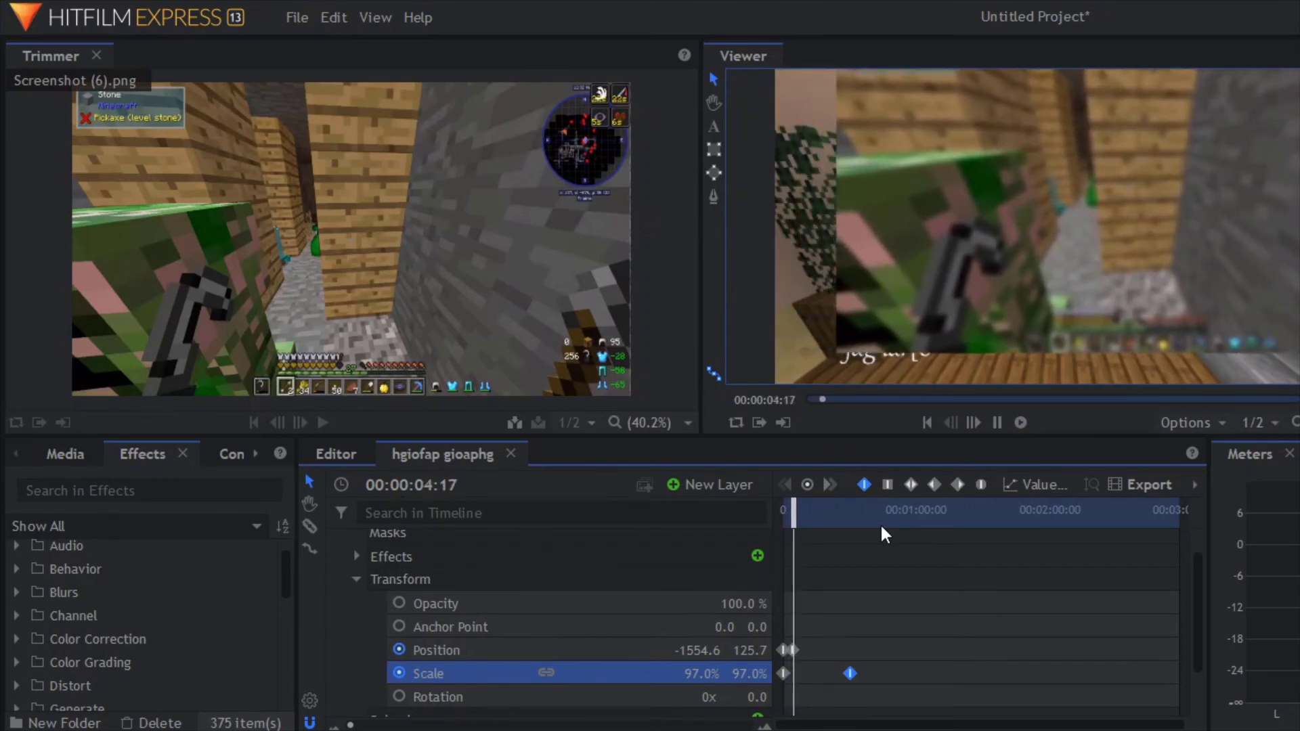
{"action": "key", "text": "space"}
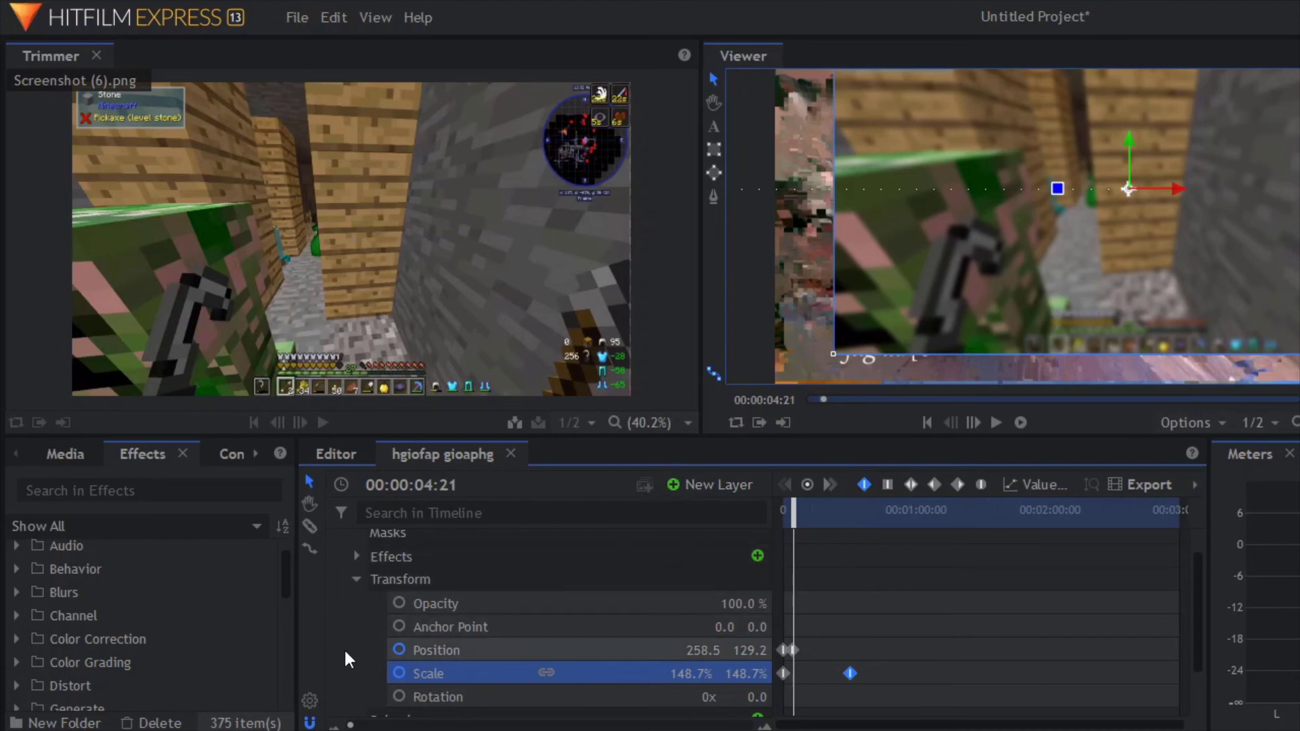
Collapse the Screenshot (6).png layer and review the available new layer types, including the plane's properties, without adding one
{"action": "scroll", "coordinate": [344, 648], "scroll_direction": "up", "scroll_amount": 1}
{"action": "left_click", "coordinate": [336, 541]}
{"action": "left_click", "coordinate": [683, 496]}
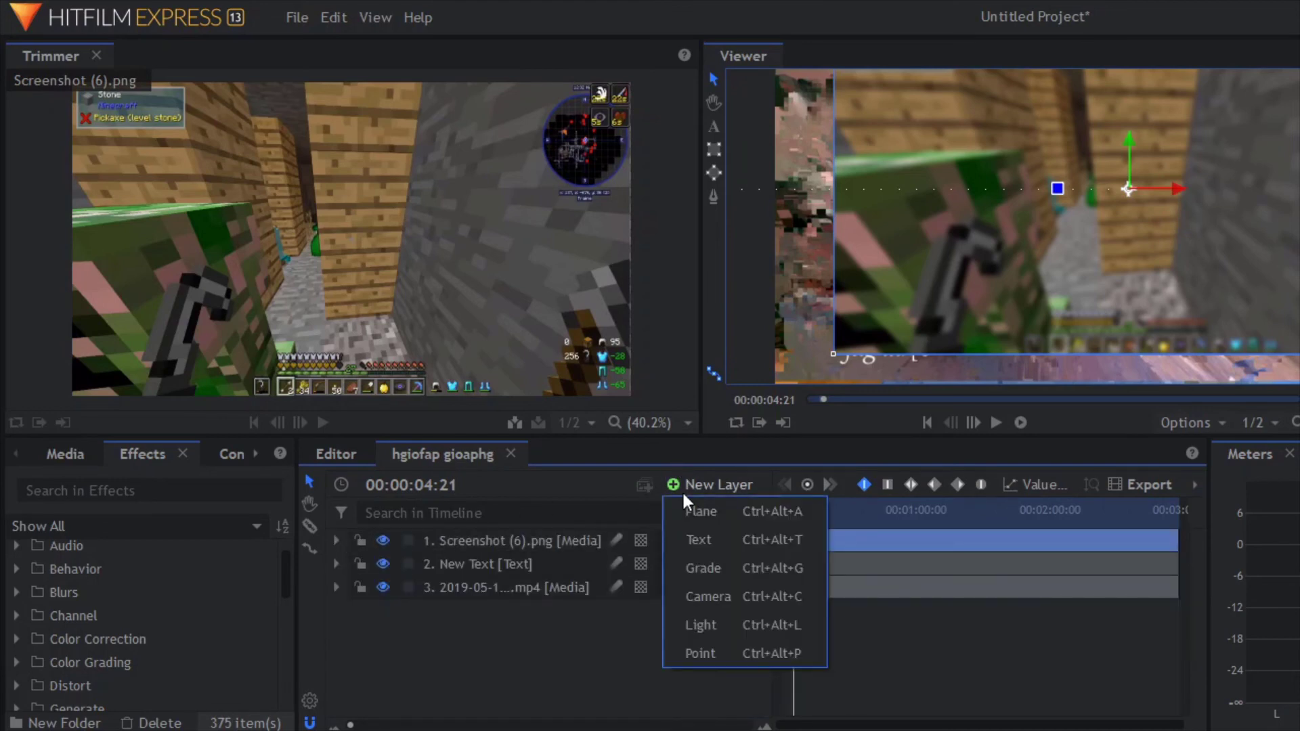
{"action": "left_click", "coordinate": [750, 510]}
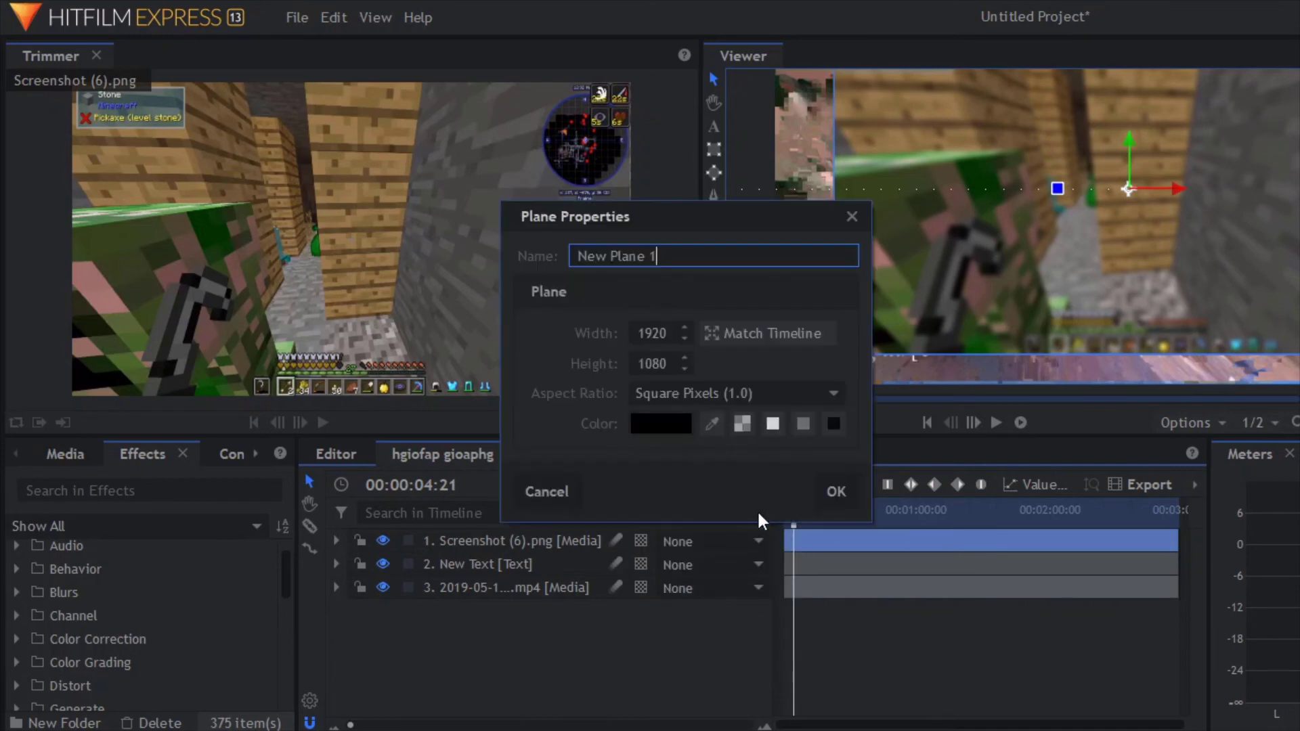
{"action": "left_click", "coordinate": [560, 493]}
{"action": "left_click", "coordinate": [698, 488]}
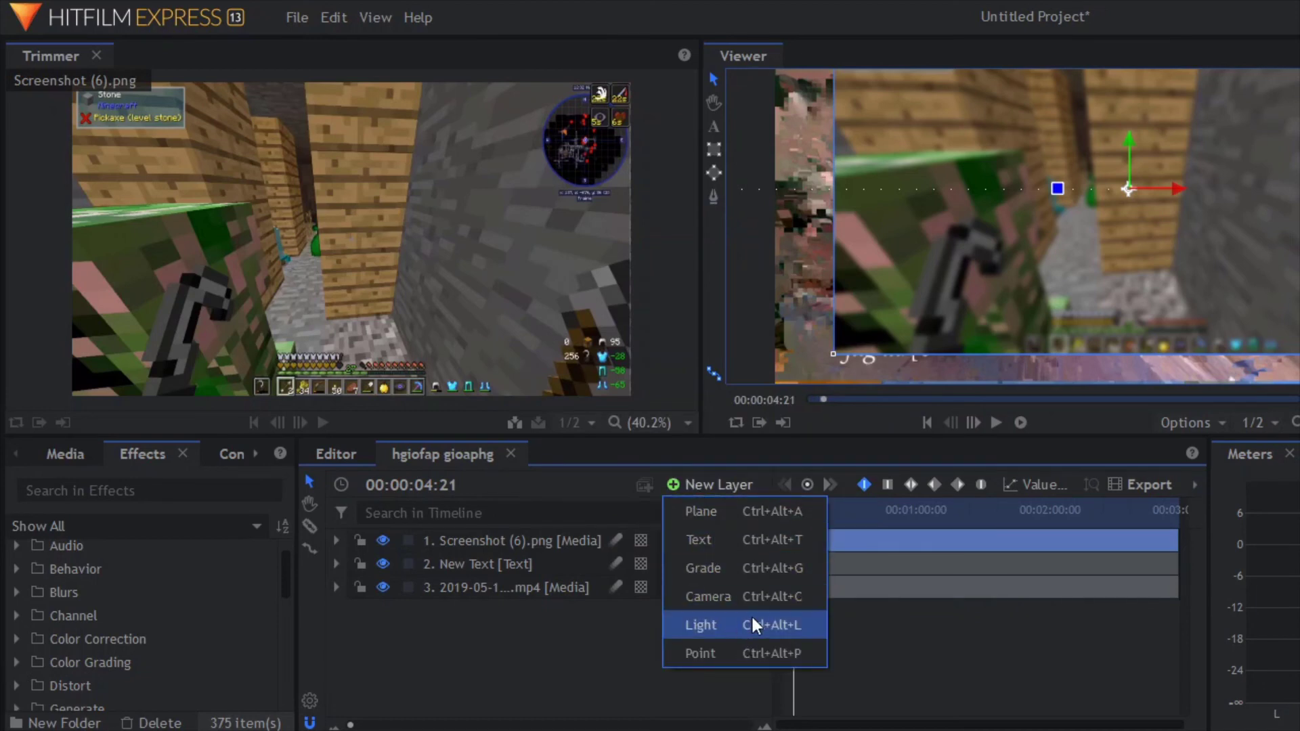
{"action": "left_click", "coordinate": [600, 629]}
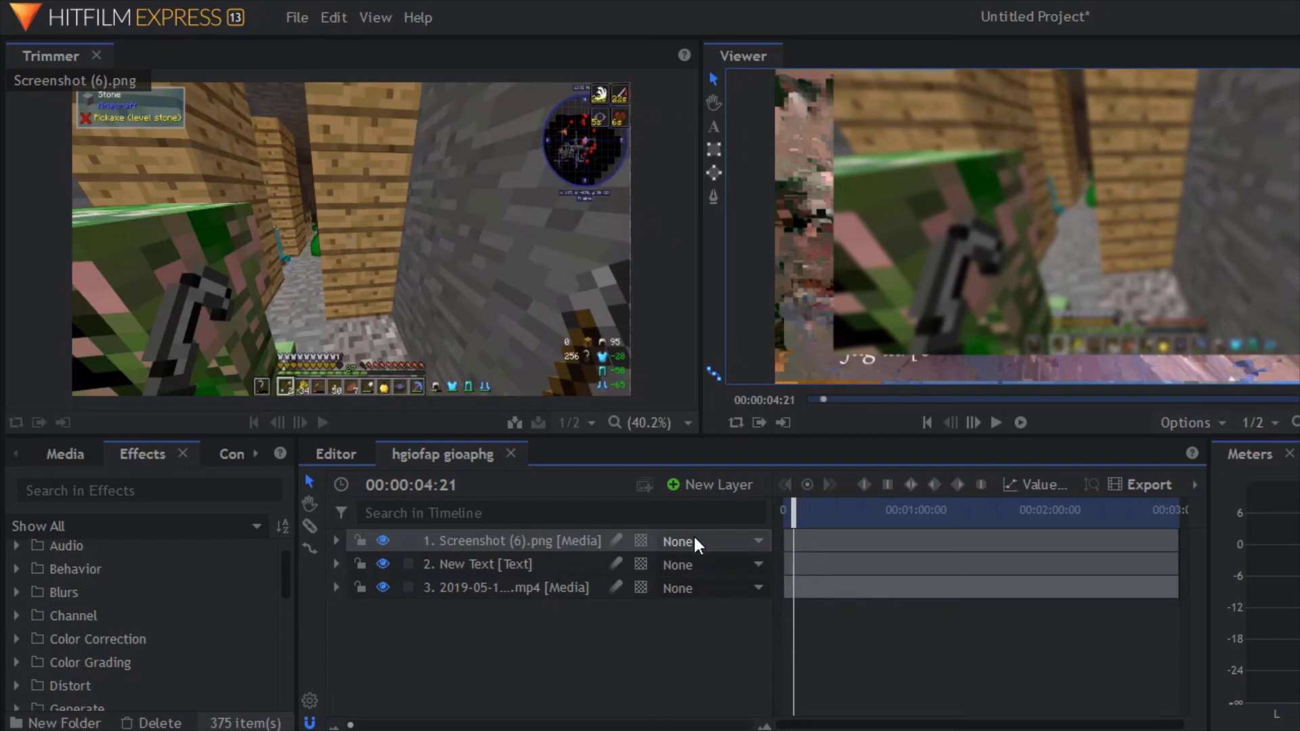
Place the hgiofap gioaphg composite shot at the start of the Video 1 track in the Editor timeline
{"action": "left_click", "coordinate": [60, 452]}
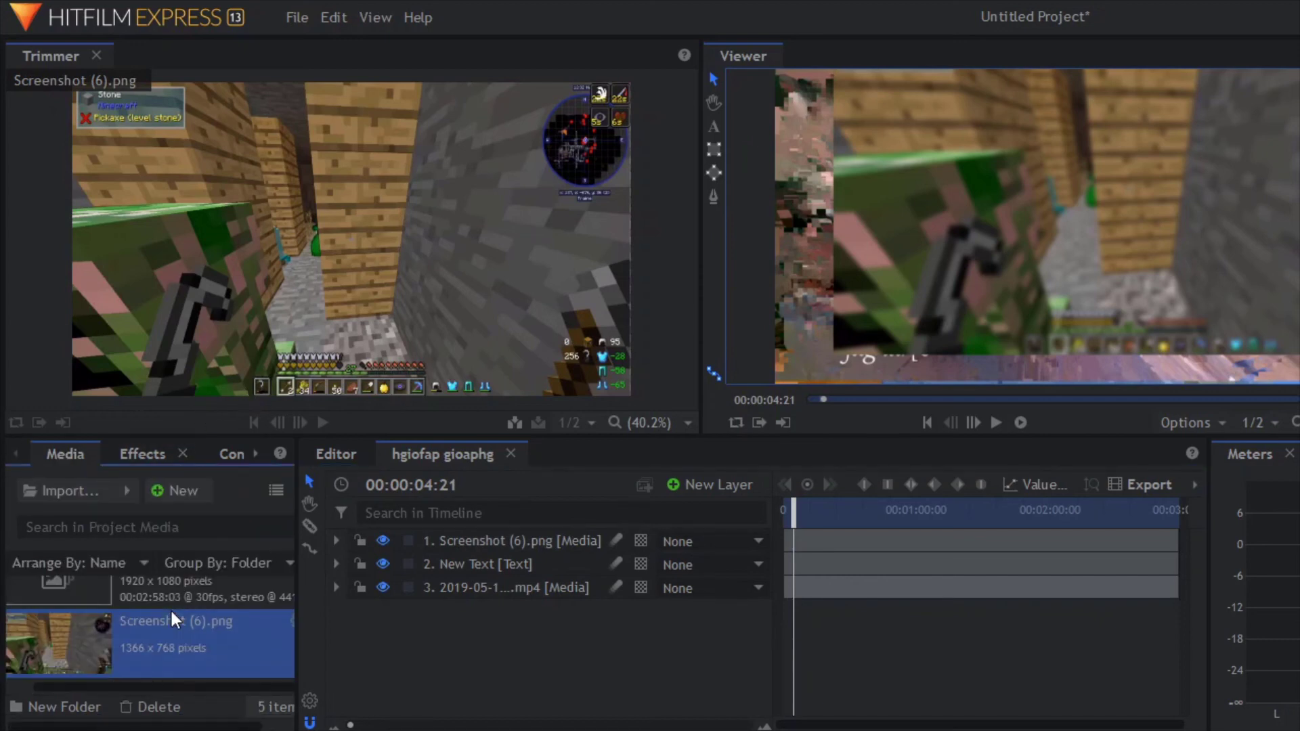
{"action": "scroll", "coordinate": [182, 649], "scroll_direction": "up", "scroll_amount": 5}
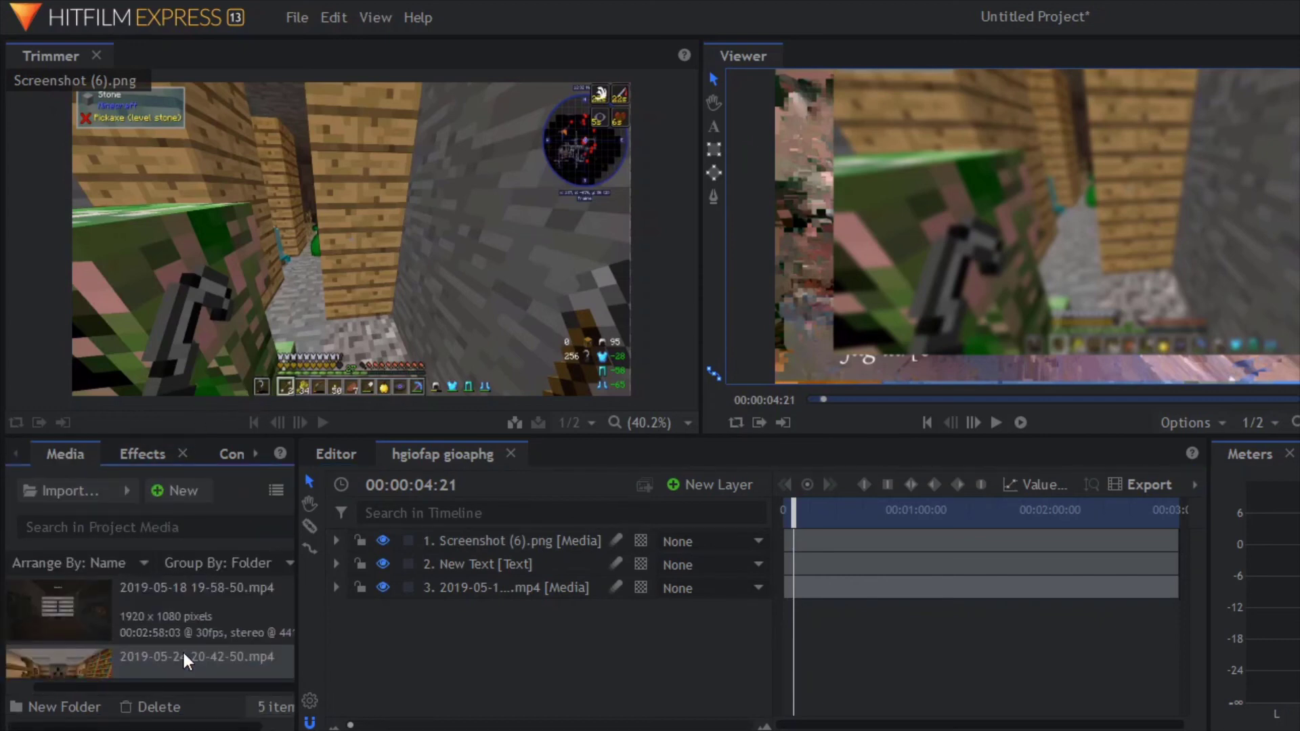
{"action": "left_click", "coordinate": [359, 456]}
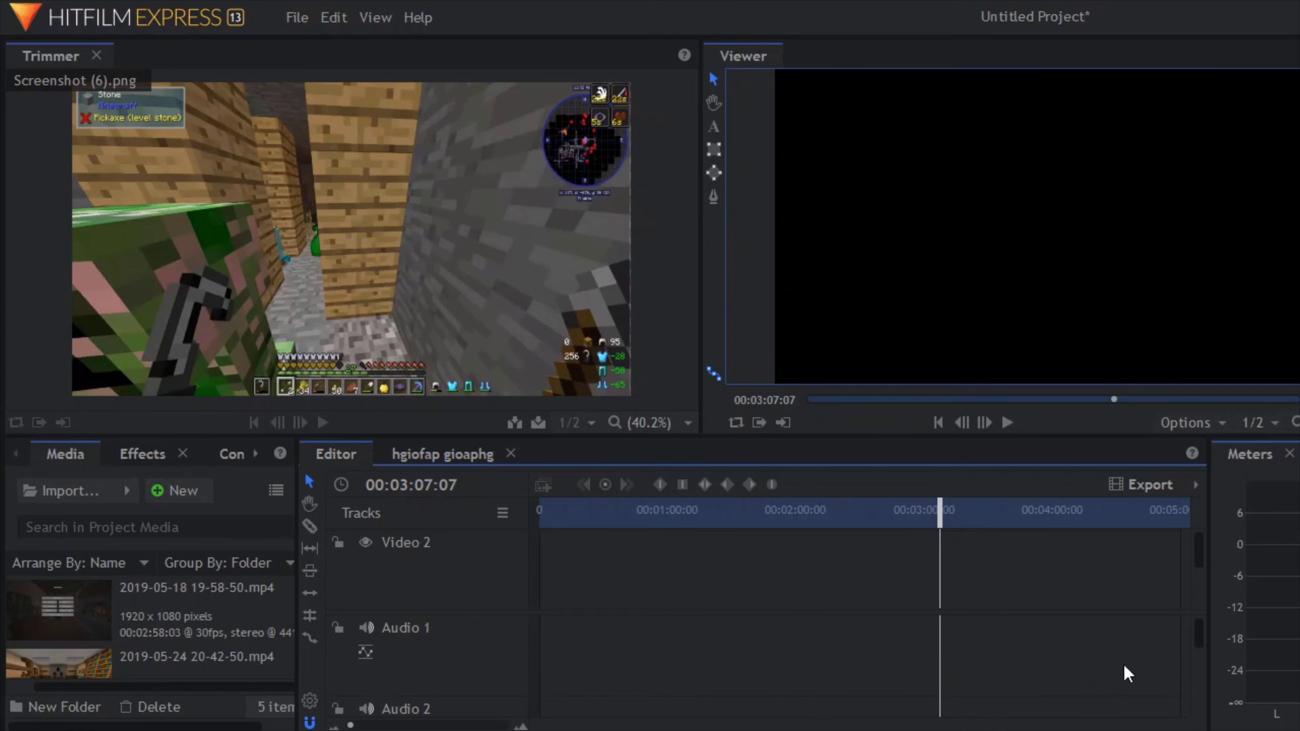
{"action": "left_click_drag", "start_coordinate": [1200, 553], "coordinate": [1206, 628]}
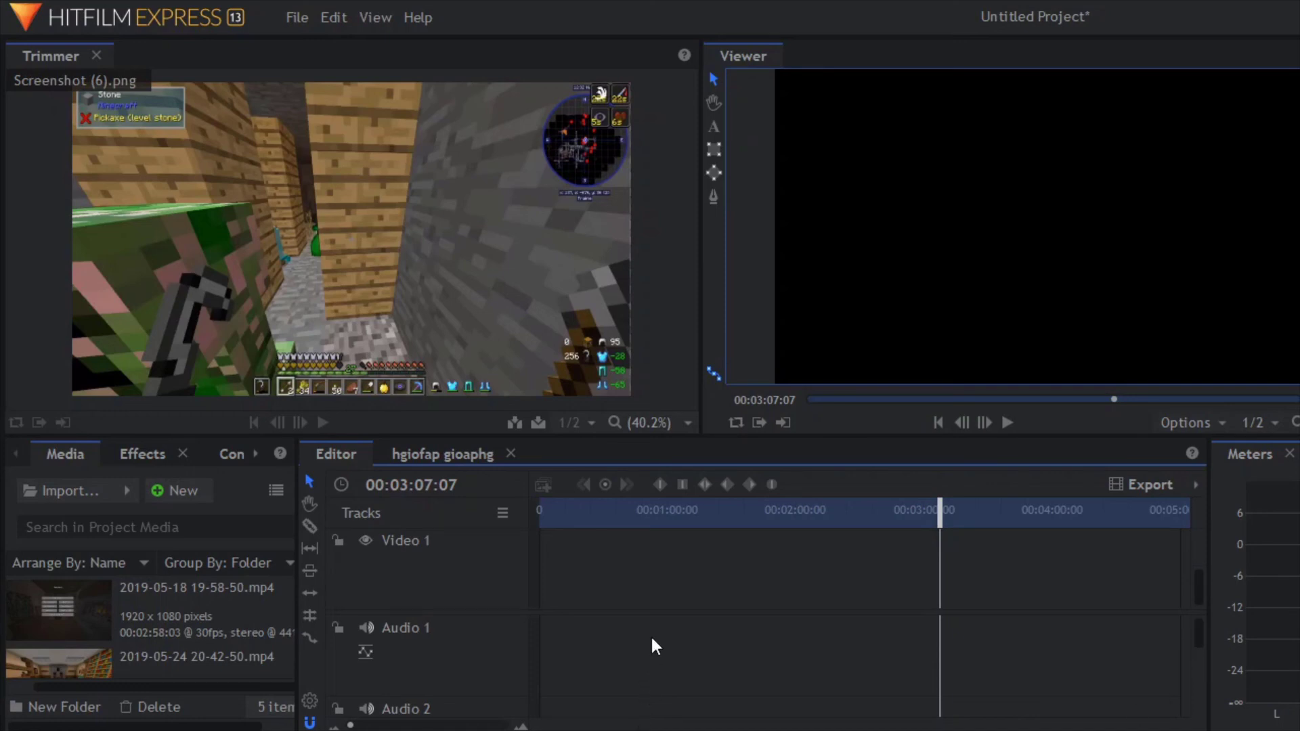
{"action": "scroll", "coordinate": [681, 574], "scroll_direction": "up", "scroll_amount": 2}
{"action": "scroll", "coordinate": [681, 574], "scroll_direction": "down", "scroll_amount": 1}
{"action": "scroll", "coordinate": [681, 574], "scroll_direction": "up", "scroll_amount": 1}
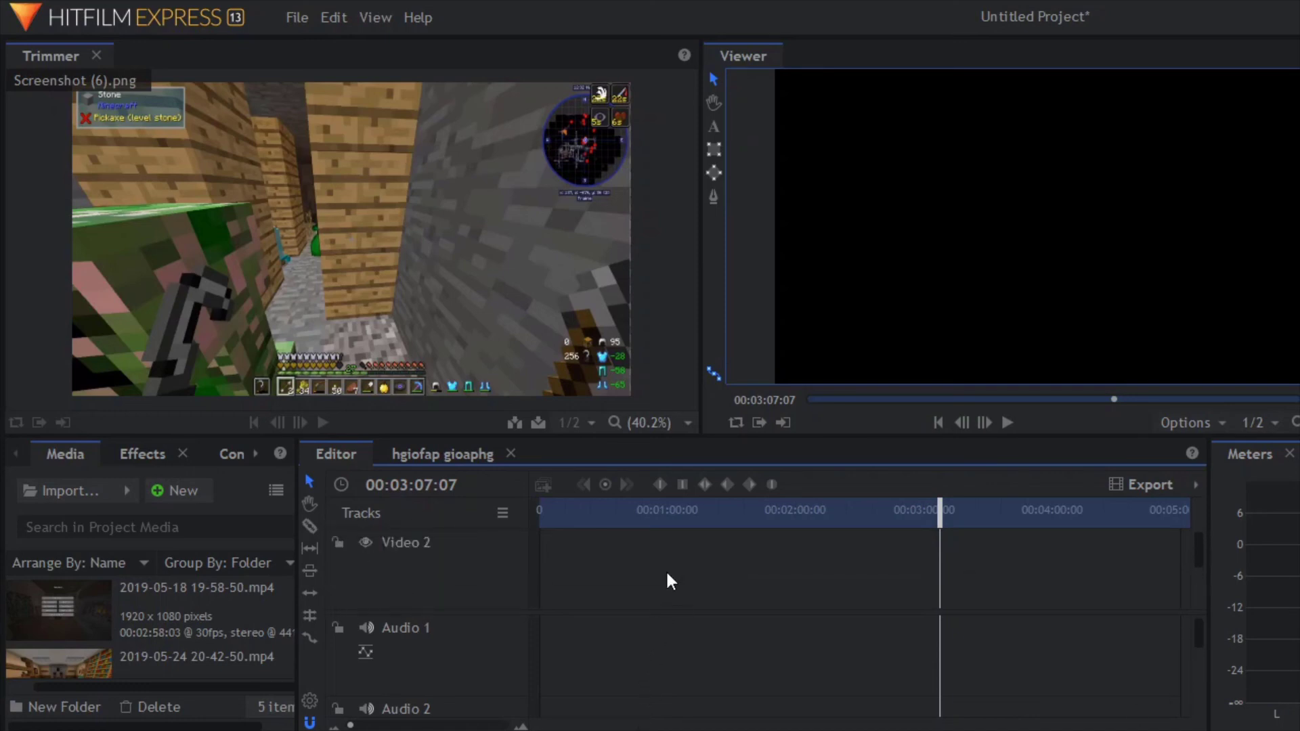
{"action": "scroll", "coordinate": [83, 627], "scroll_direction": "down", "scroll_amount": 3}
{"action": "scroll", "coordinate": [83, 628], "scroll_direction": "up", "scroll_amount": 2}
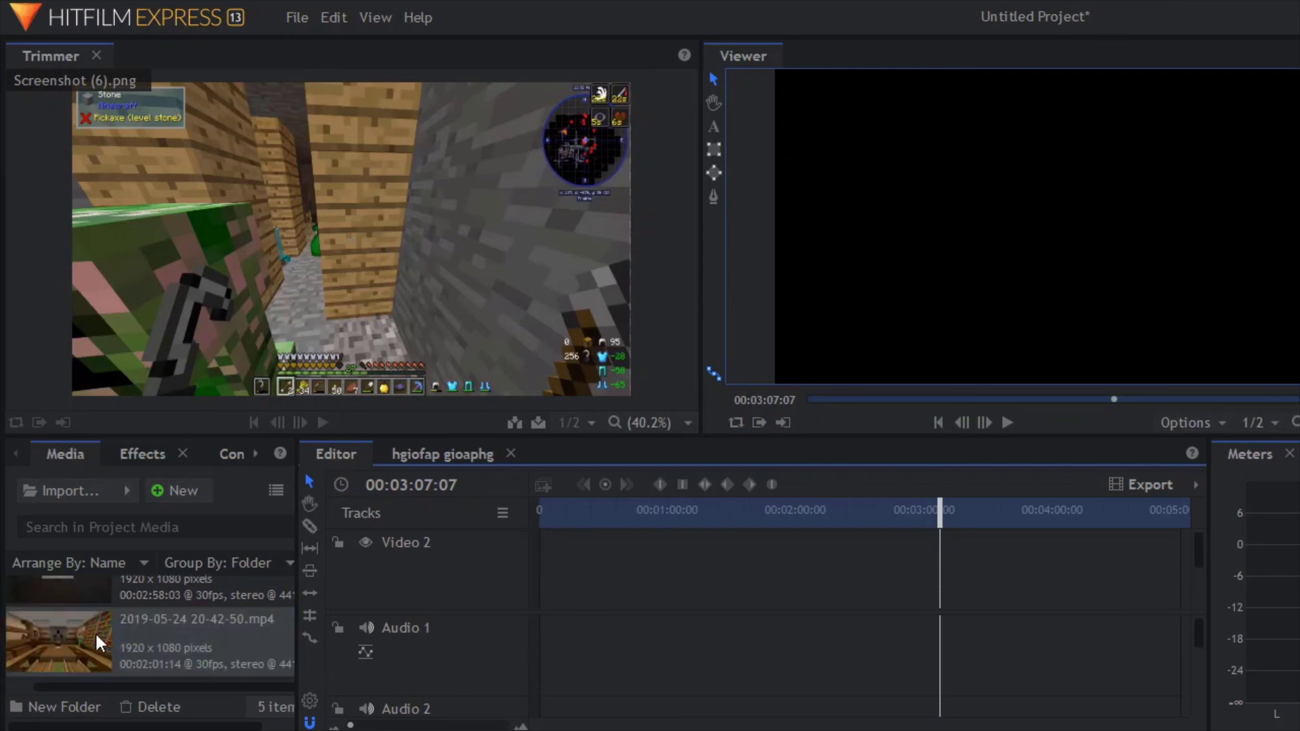
{"action": "scroll", "coordinate": [93, 633], "scroll_direction": "down", "scroll_amount": 1}
{"action": "left_click_drag", "start_coordinate": [96, 659], "coordinate": [546, 581]}
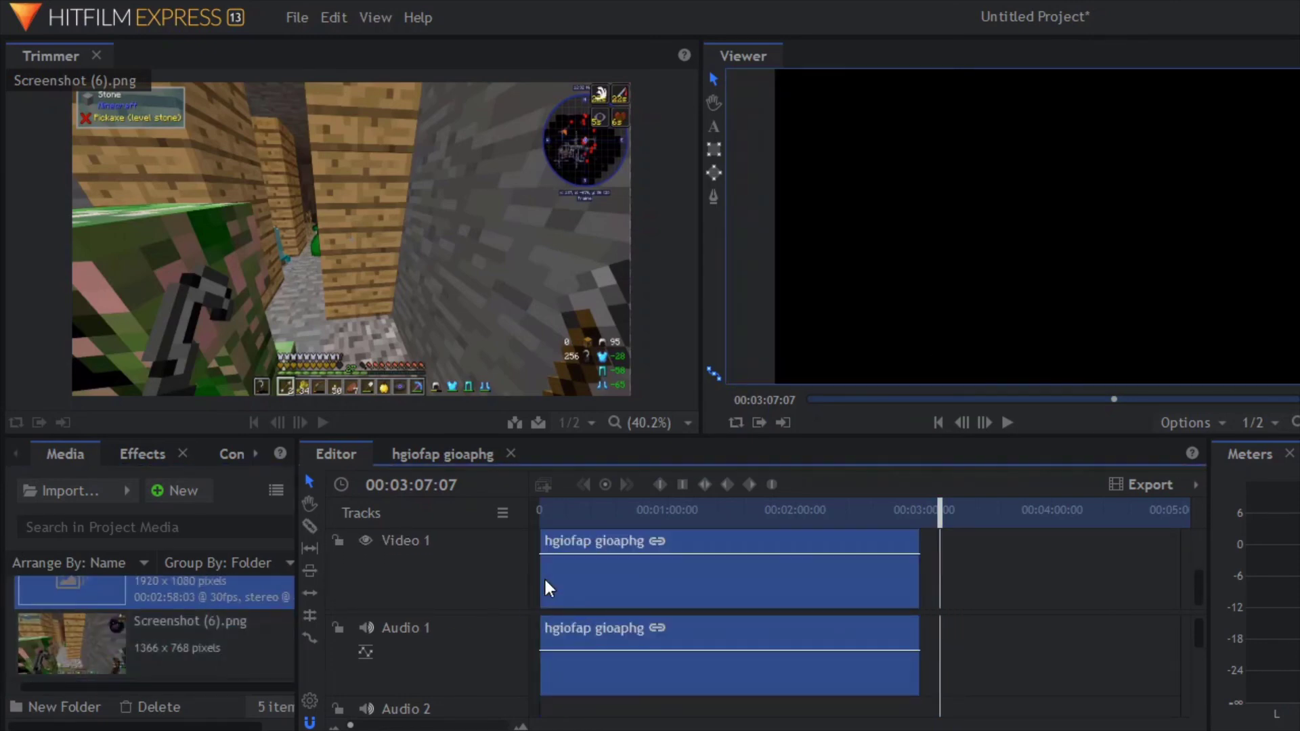
Return the playhead to the start of the Editor timeline and briefly preview the composite shot
{"action": "left_click", "coordinate": [938, 568]}
{"action": "left_click_drag", "start_coordinate": [941, 513], "coordinate": [454, 535]}
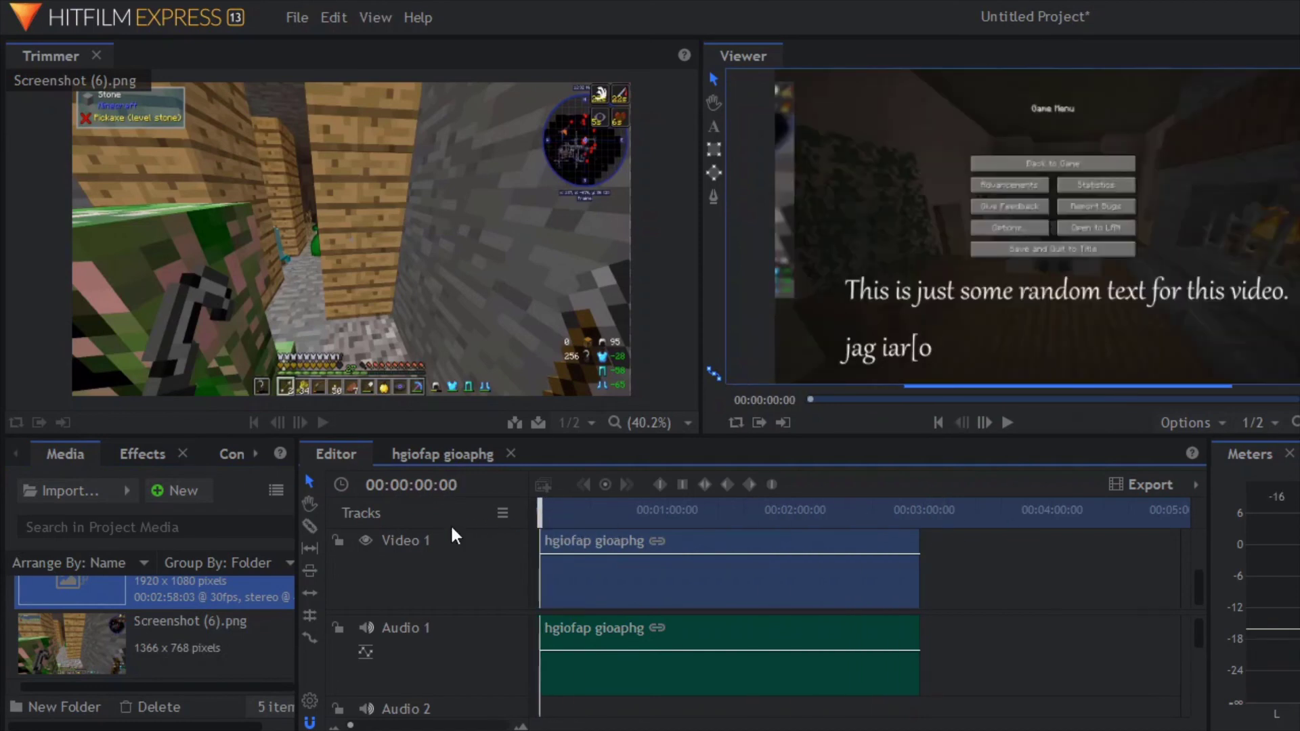
{"action": "key", "text": "space"}
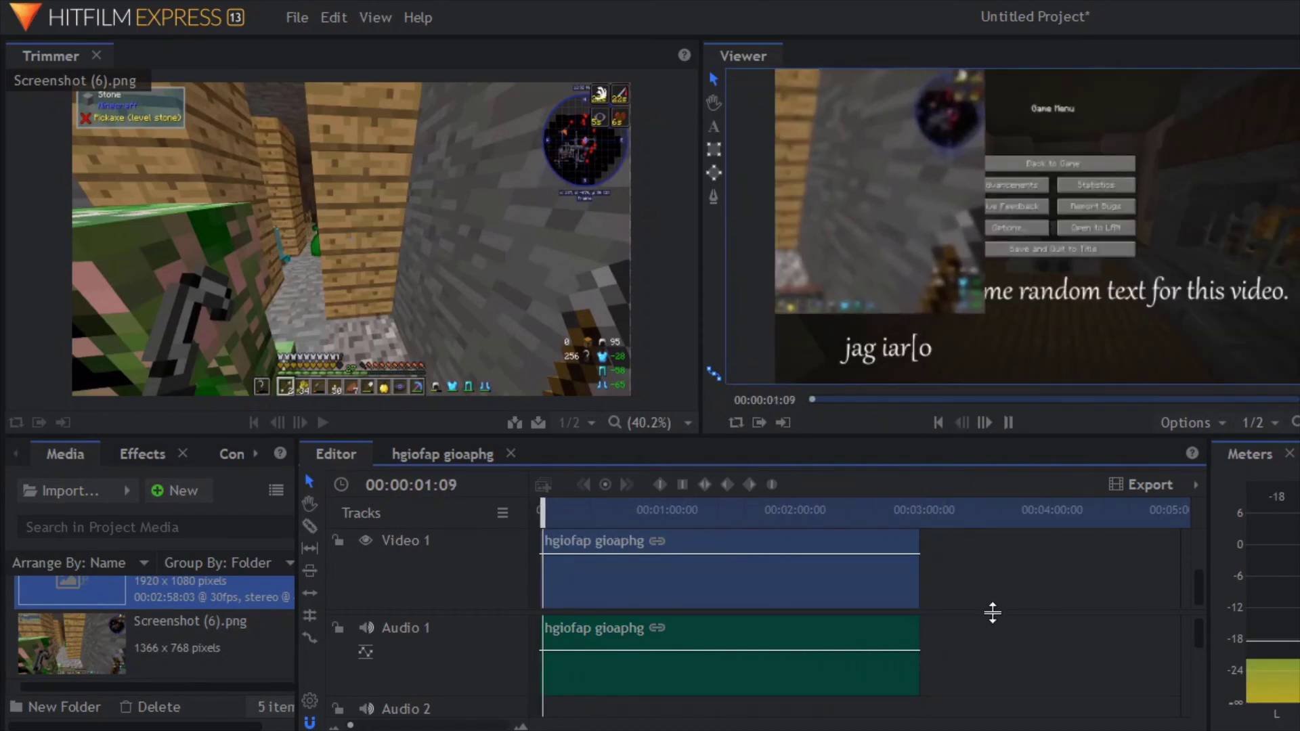
{"action": "key", "text": "space"}
Inspect the Master audio waveform at a closer timeline zoom and scrub back to 00:00:01:14
{"action": "left_click_drag", "start_coordinate": [1196, 636], "coordinate": [1196, 711]}
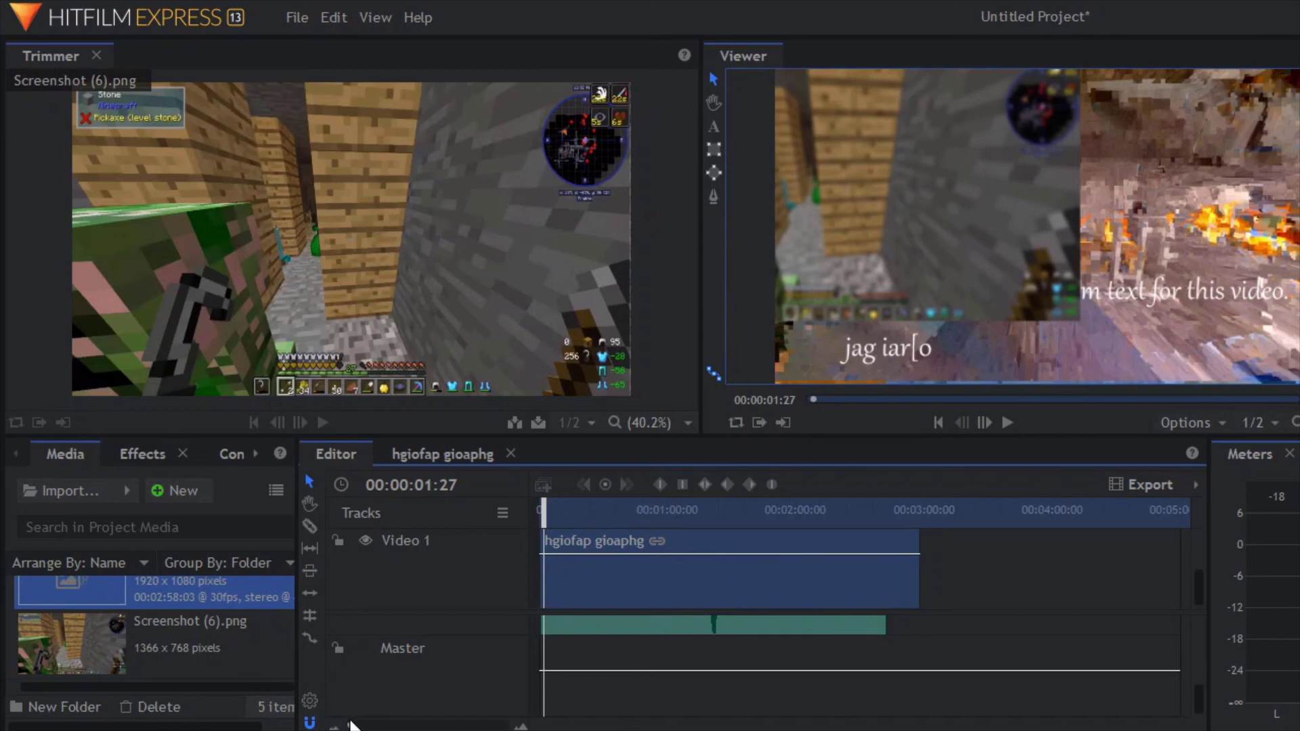
{"action": "left_click_drag", "start_coordinate": [354, 724], "coordinate": [375, 725]}
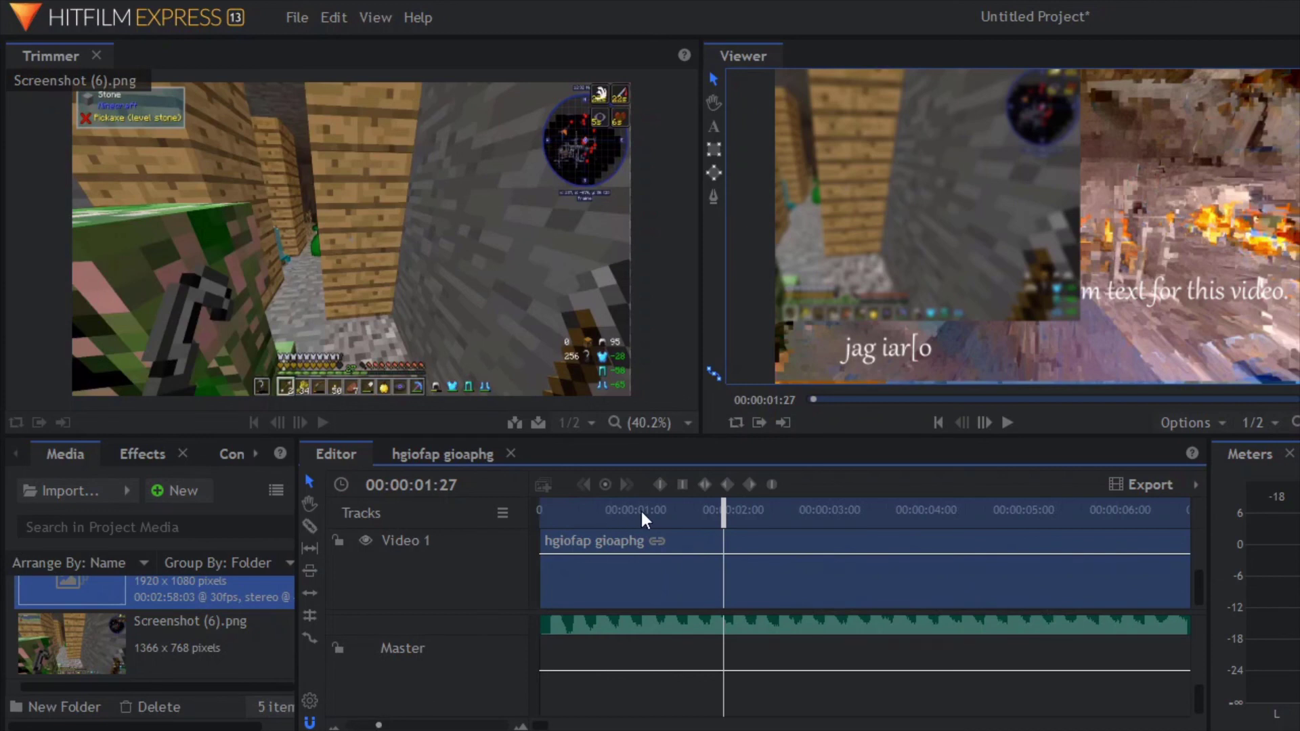
{"action": "left_click_drag", "start_coordinate": [727, 511], "coordinate": [682, 510]}
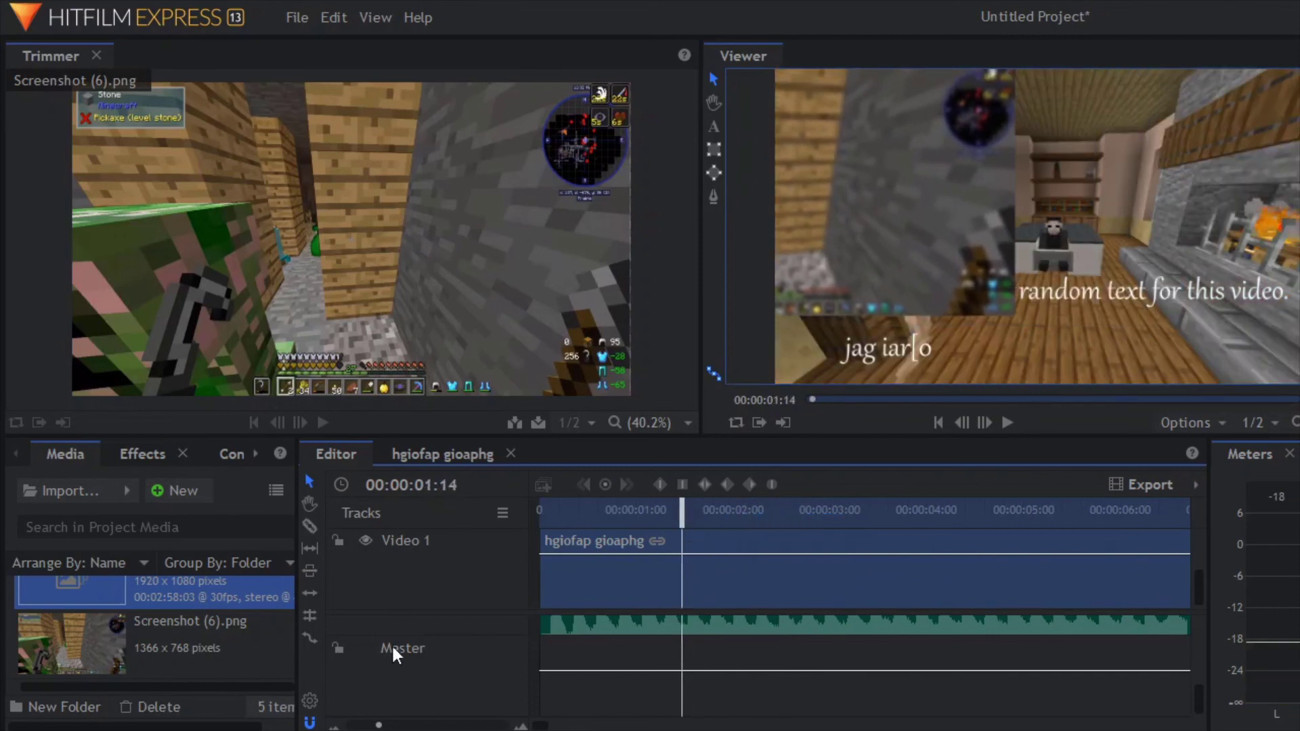
{"action": "left_click_drag", "start_coordinate": [379, 723], "coordinate": [350, 726]}
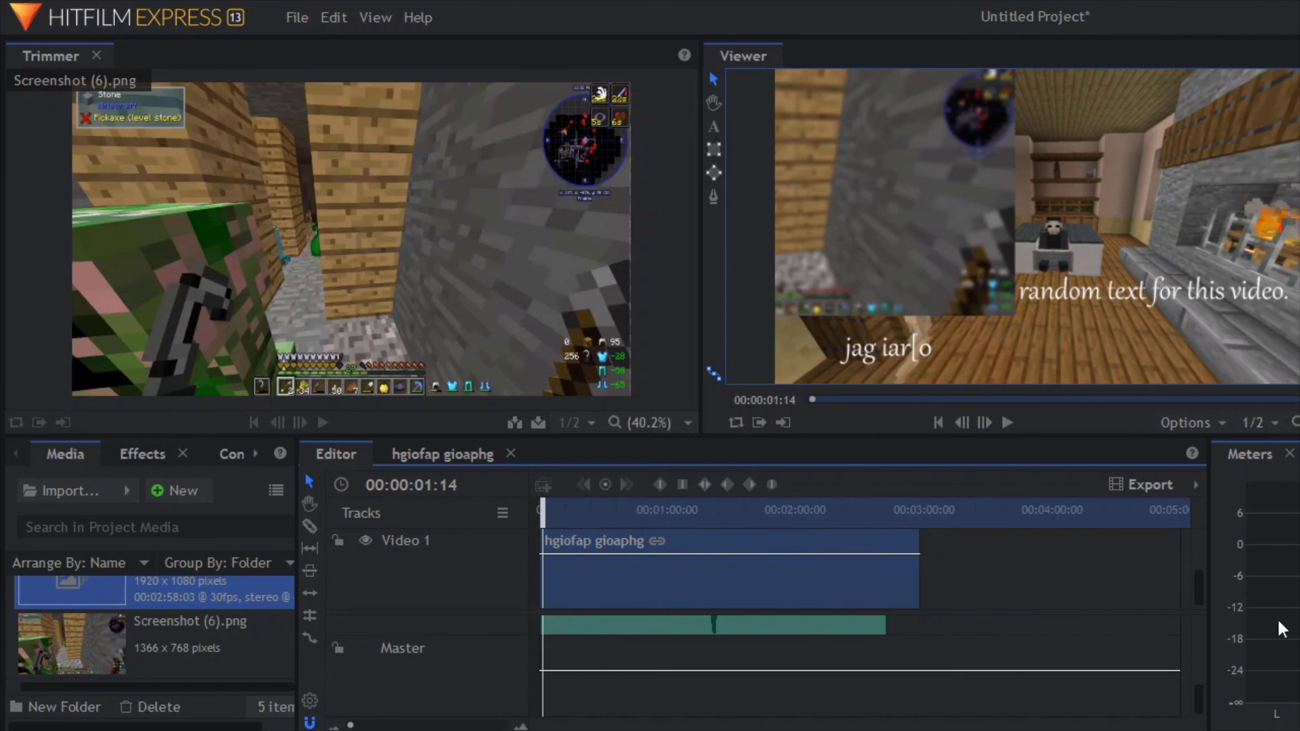
{"action": "left_click_drag", "start_coordinate": [1198, 693], "coordinate": [1194, 627]}
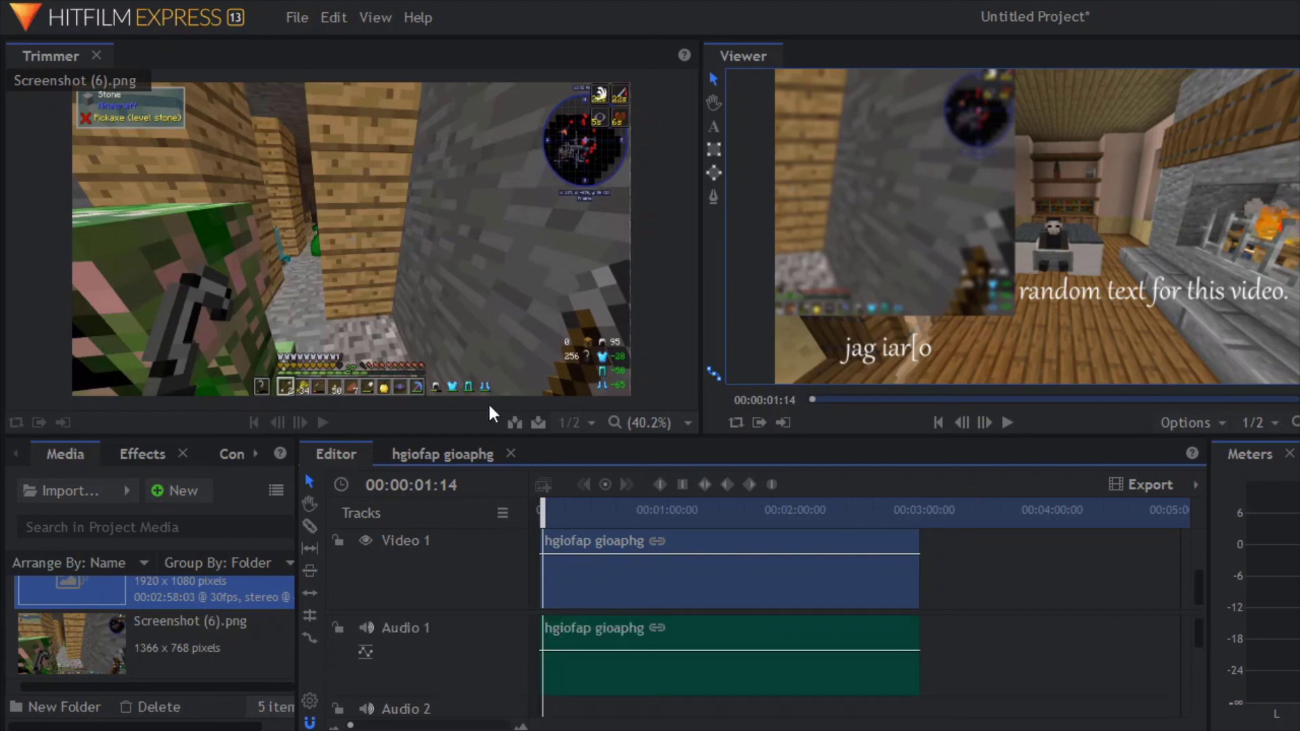
{"action": "left_click", "coordinate": [440, 451]}
{"action": "left_click", "coordinate": [336, 452]}
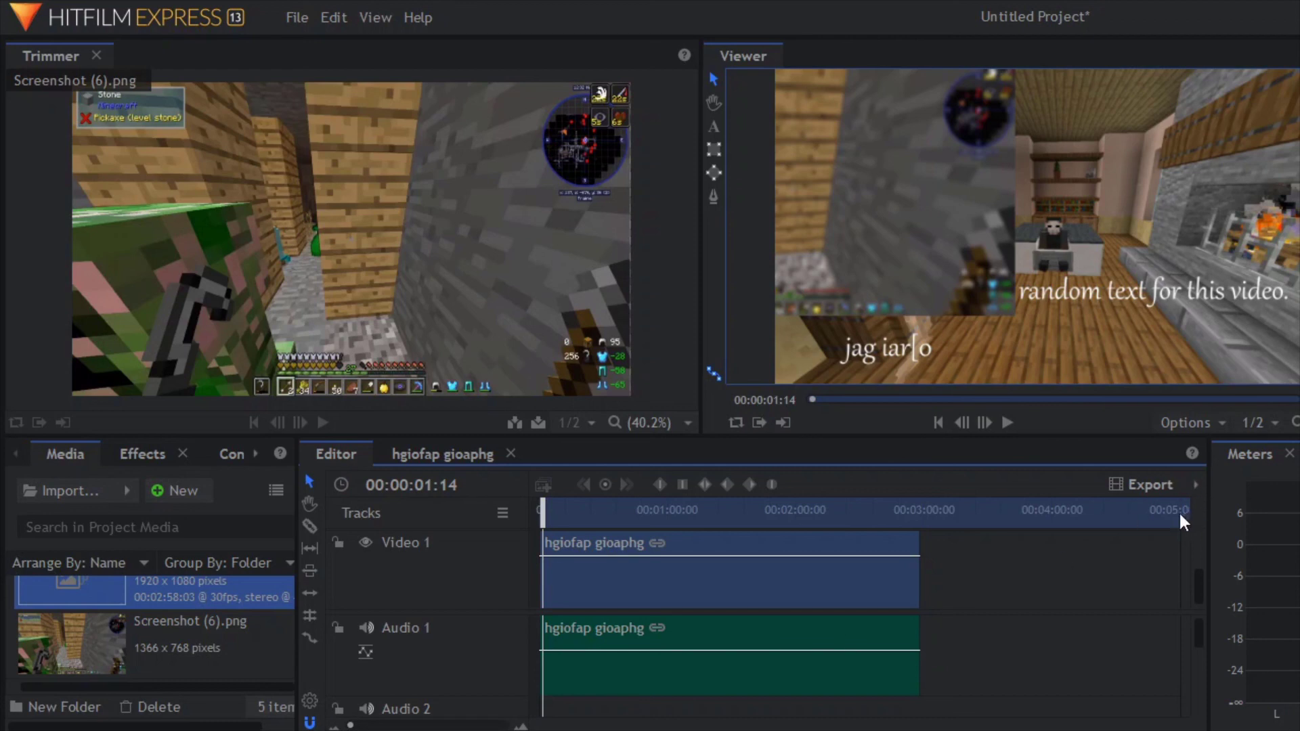
Try to pull the Editor timeline's out point back from the five-minute end toward the end of the clip
{"action": "left_click_drag", "start_coordinate": [1179, 510], "coordinate": [1057, 513]}
{"action": "left_click_drag", "start_coordinate": [1171, 526], "coordinate": [878, 518]}
{"action": "right_click", "coordinate": [970, 531]}
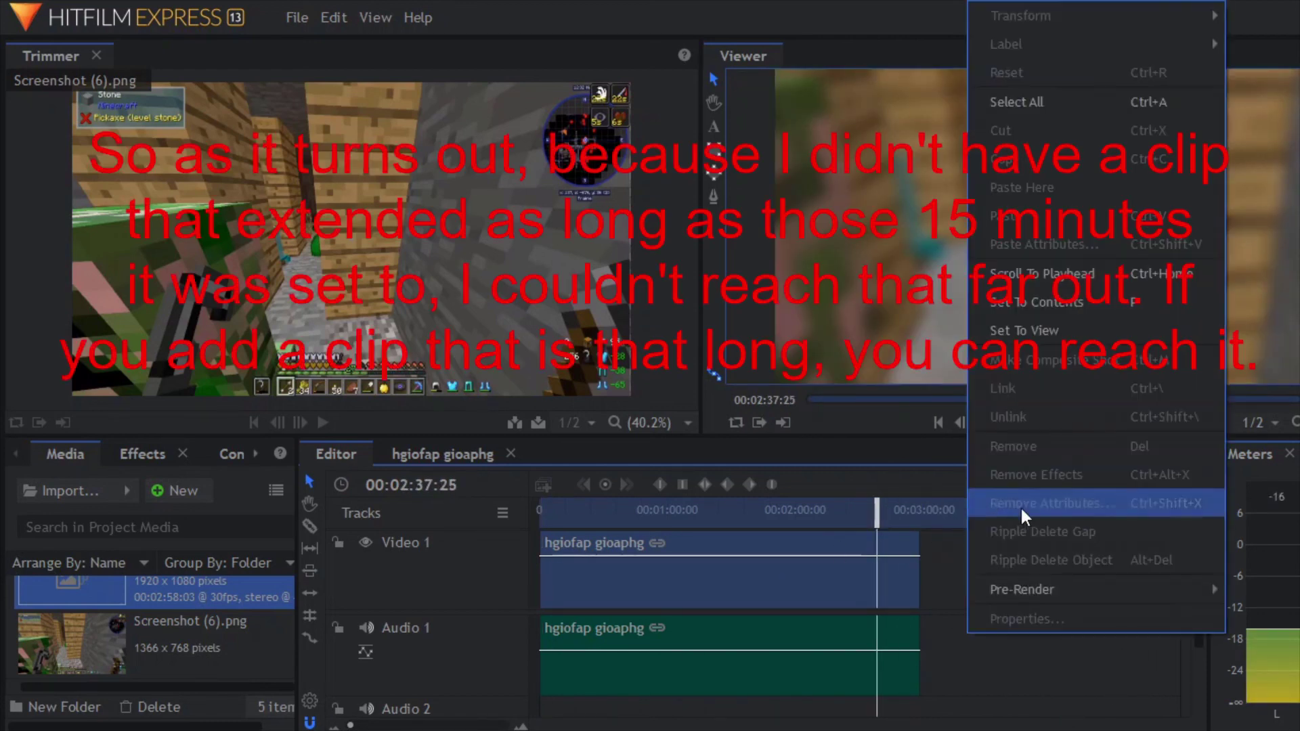
{"action": "right_click", "coordinate": [929, 524]}
{"action": "left_click", "coordinate": [952, 509]}
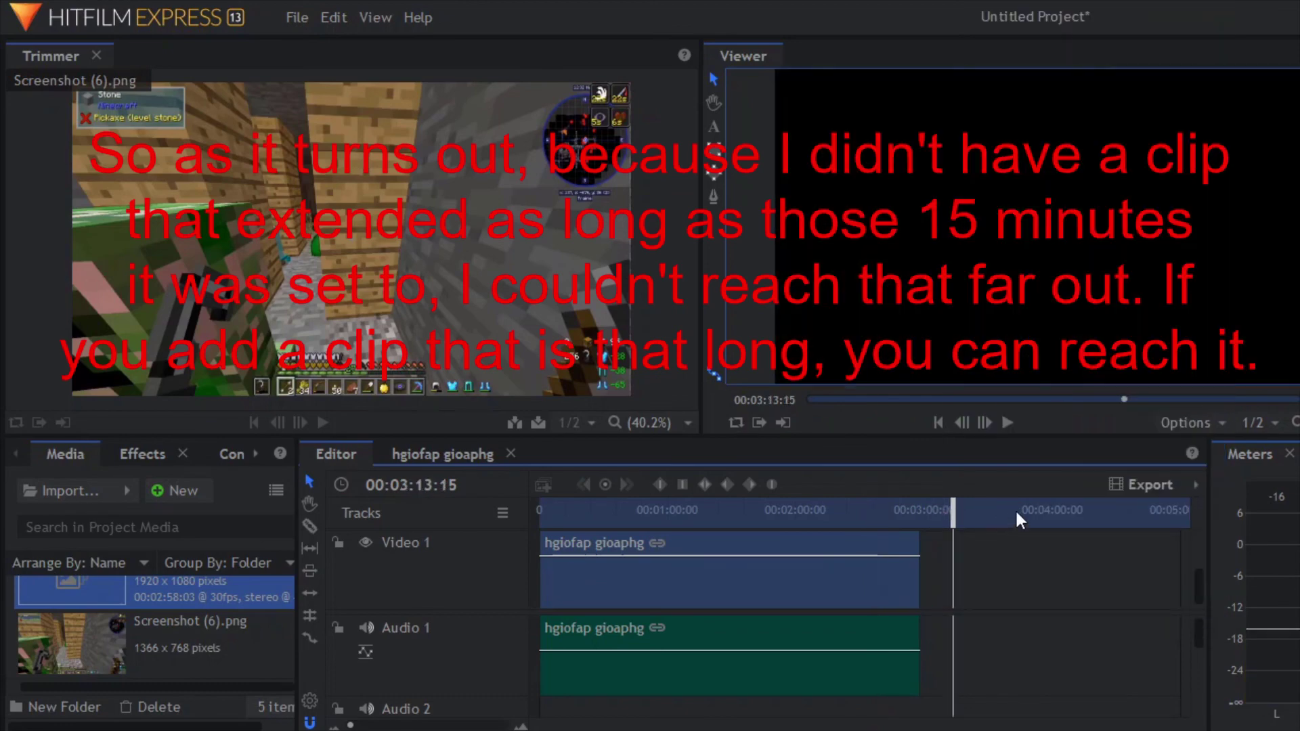
{"action": "left_click_drag", "start_coordinate": [1063, 512], "coordinate": [539, 513]}
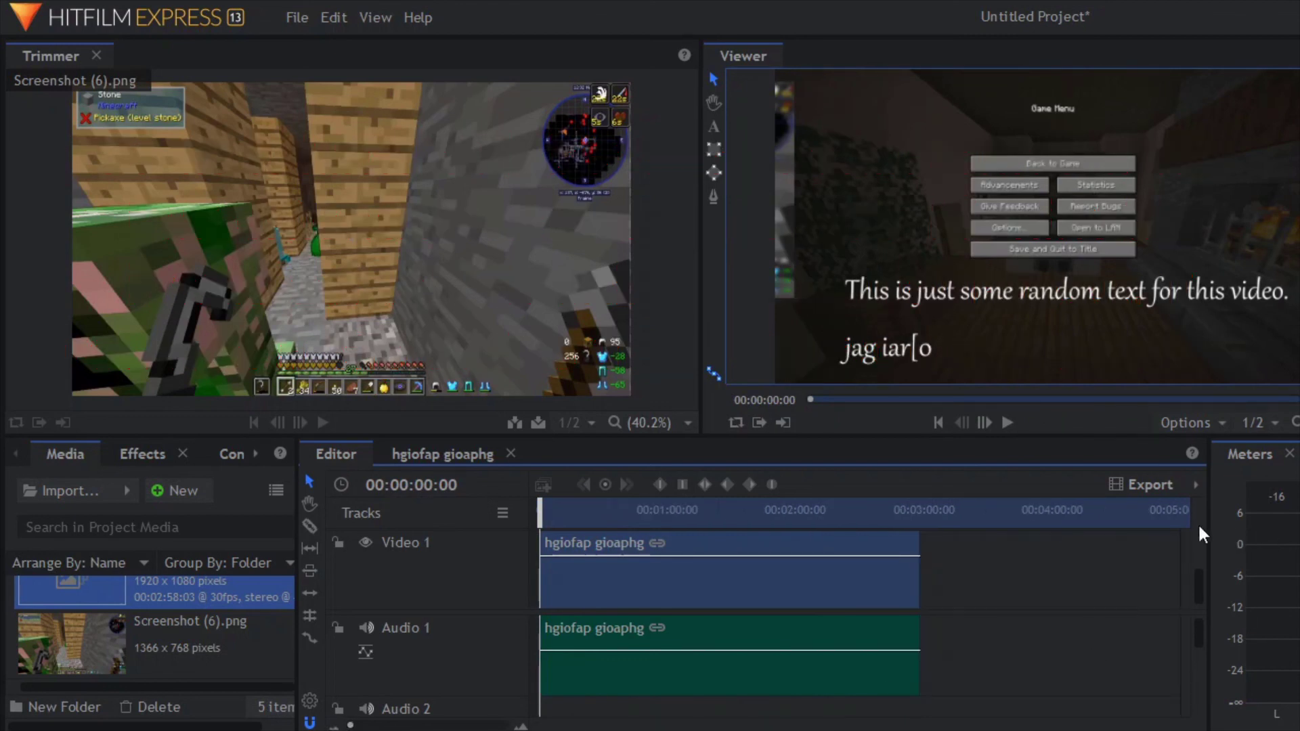
{"action": "left_click", "coordinate": [1177, 512]}
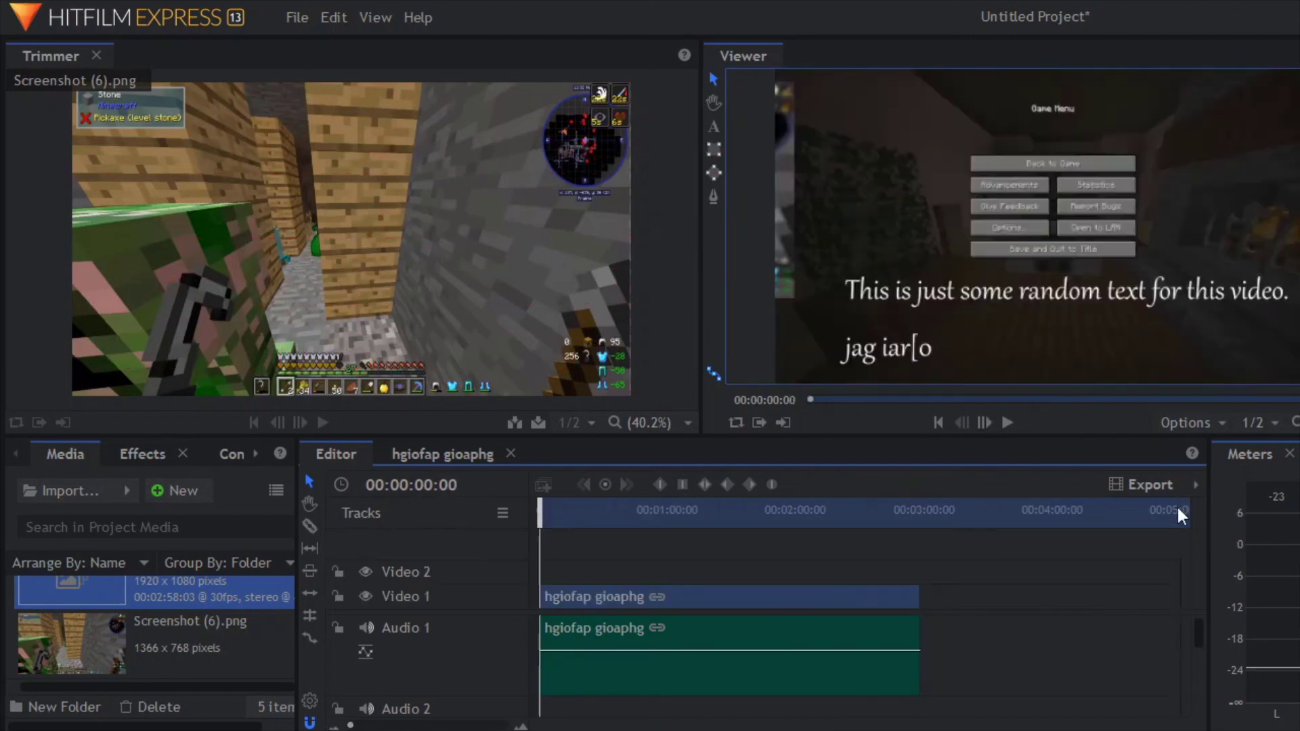
{"action": "left_click", "coordinate": [1178, 509]}
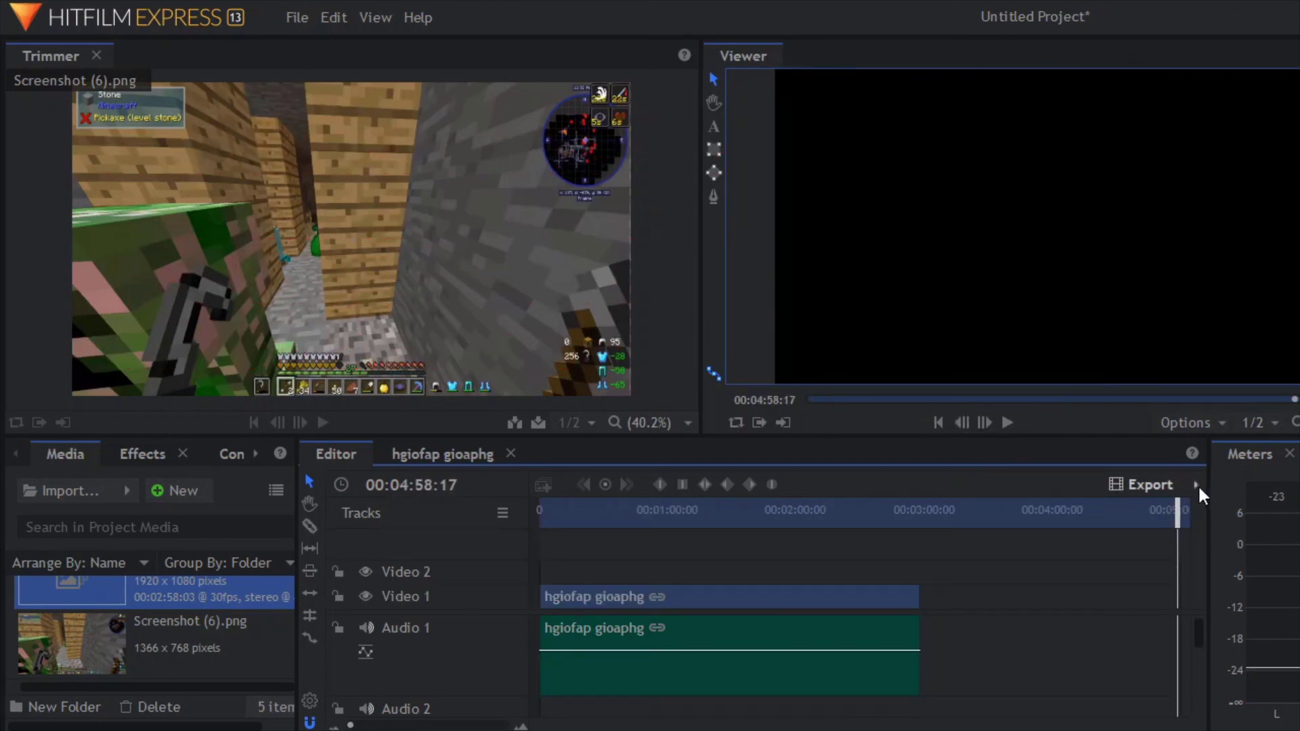
Add the Editor timeline's contents to the export queue and go to the Export screen
{"action": "left_click", "coordinate": [1197, 485]}
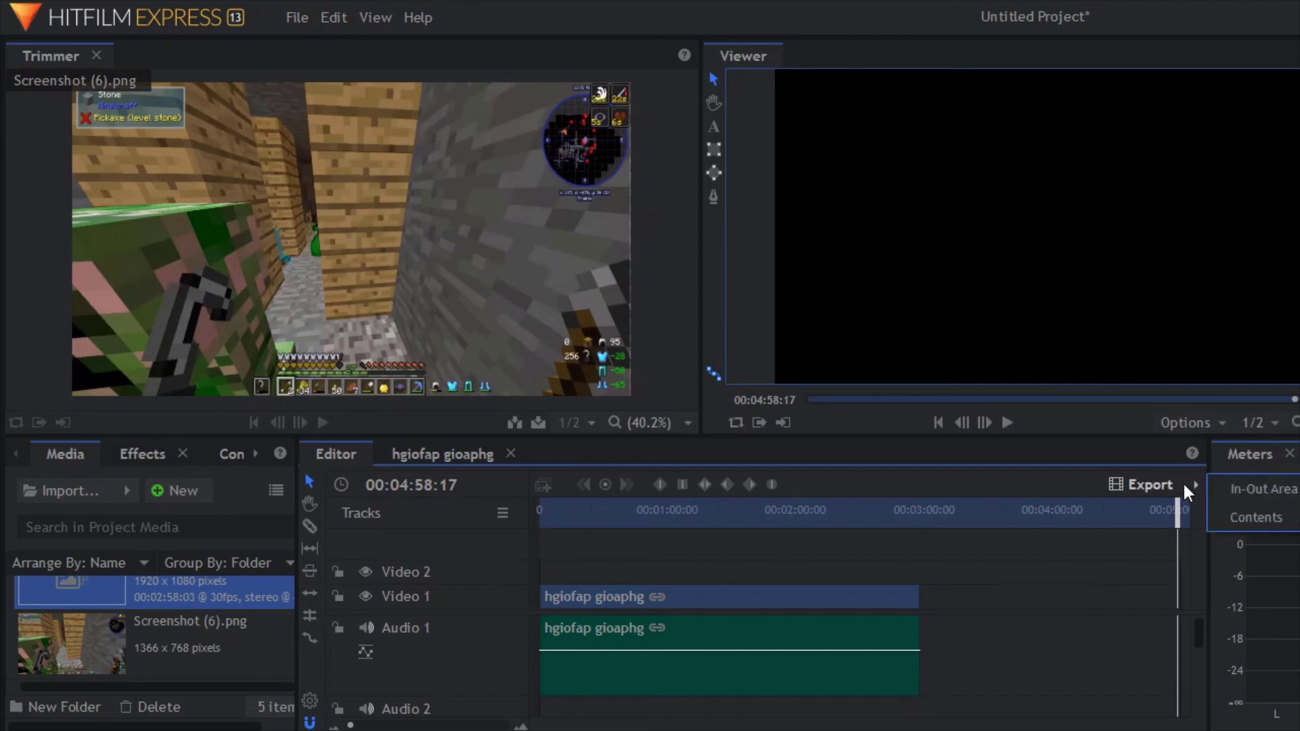
{"action": "left_click", "coordinate": [1184, 481]}
{"action": "left_click", "coordinate": [286, 13]}
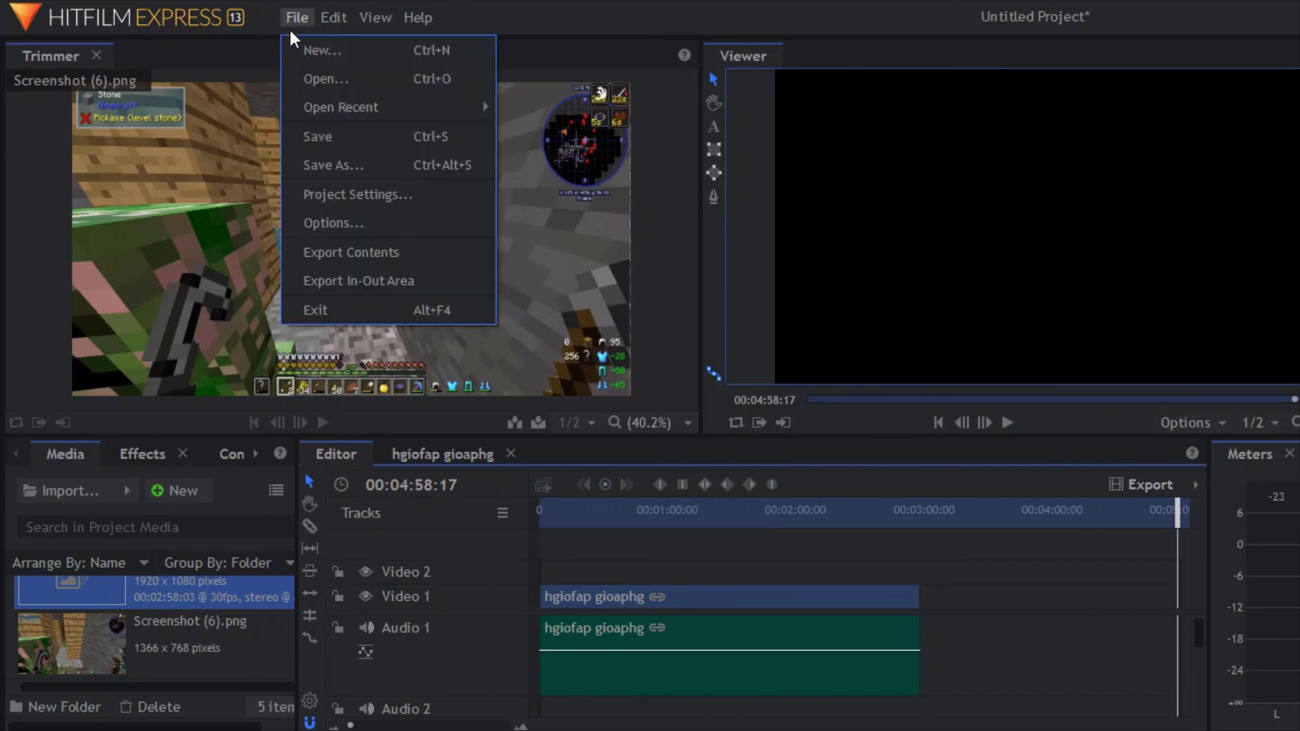
{"action": "left_click", "coordinate": [341, 258]}
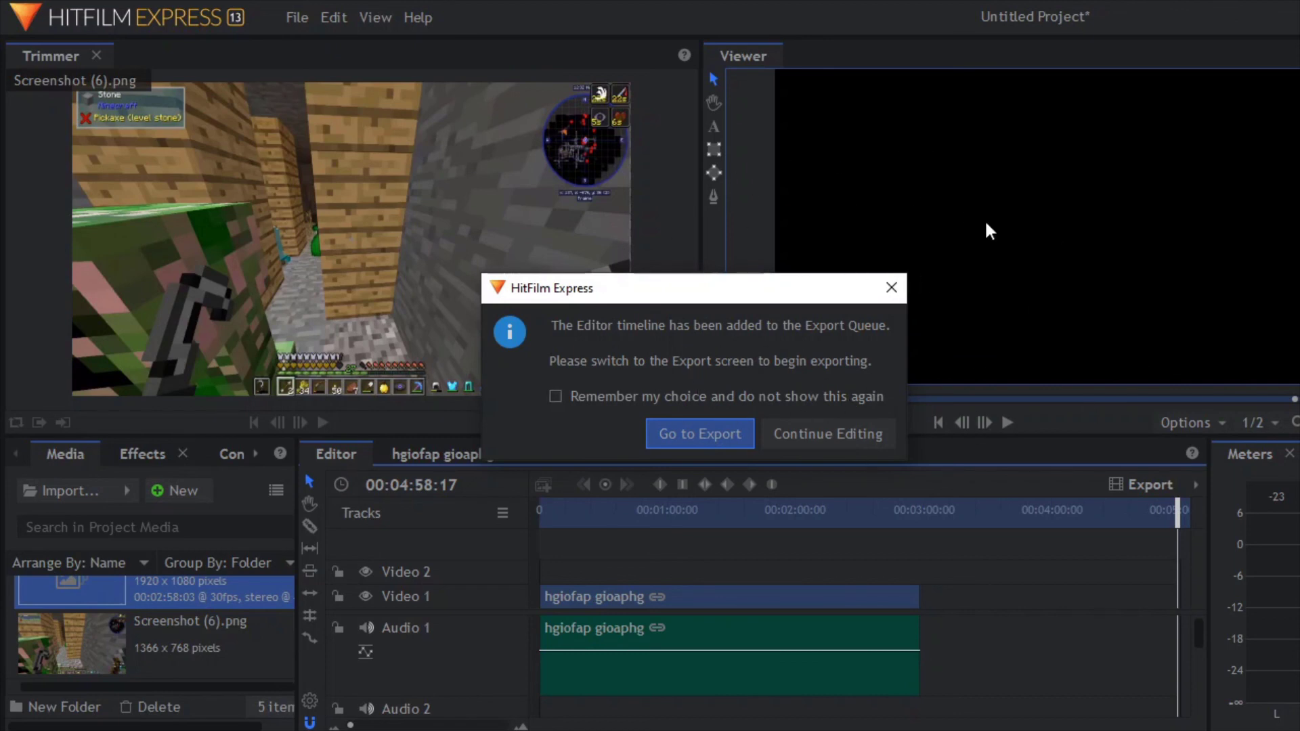
{"action": "left_click", "coordinate": [728, 432]}
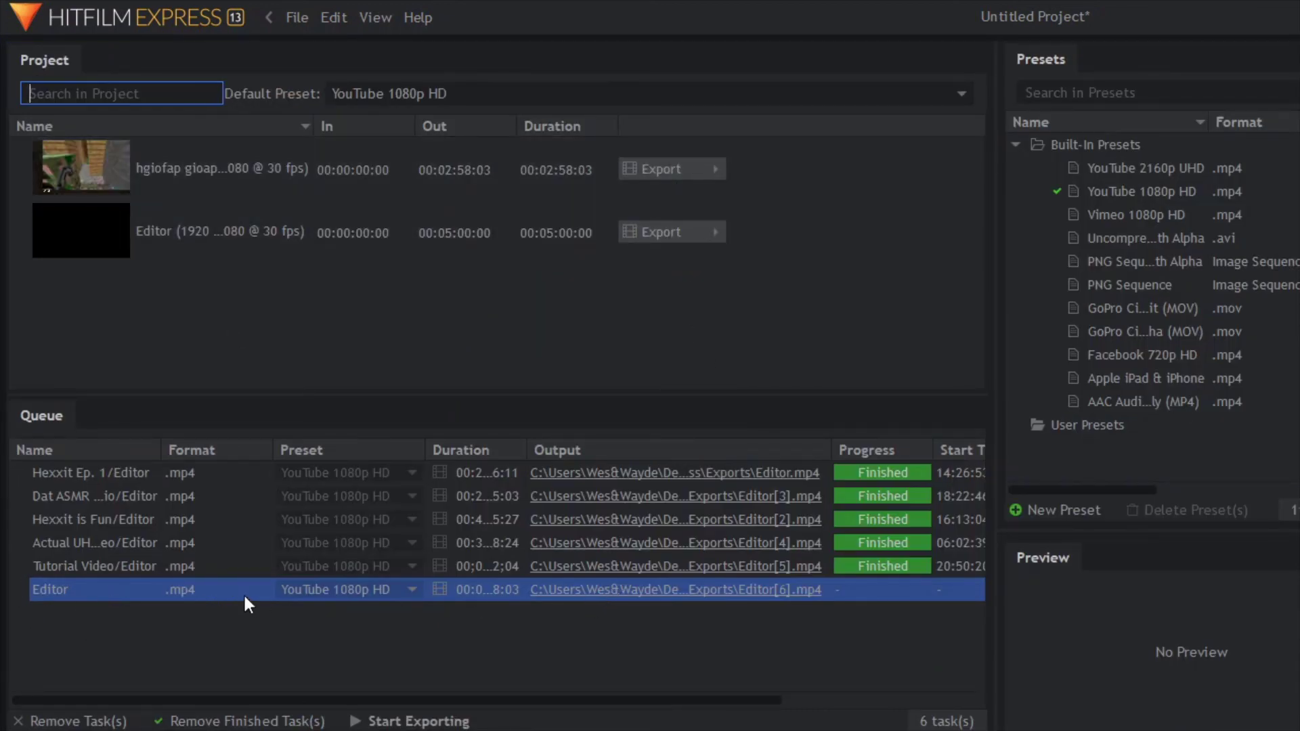
Choose the YouTube 1080p HD preset for the queued Editor task
{"action": "left_click", "coordinate": [389, 591]}
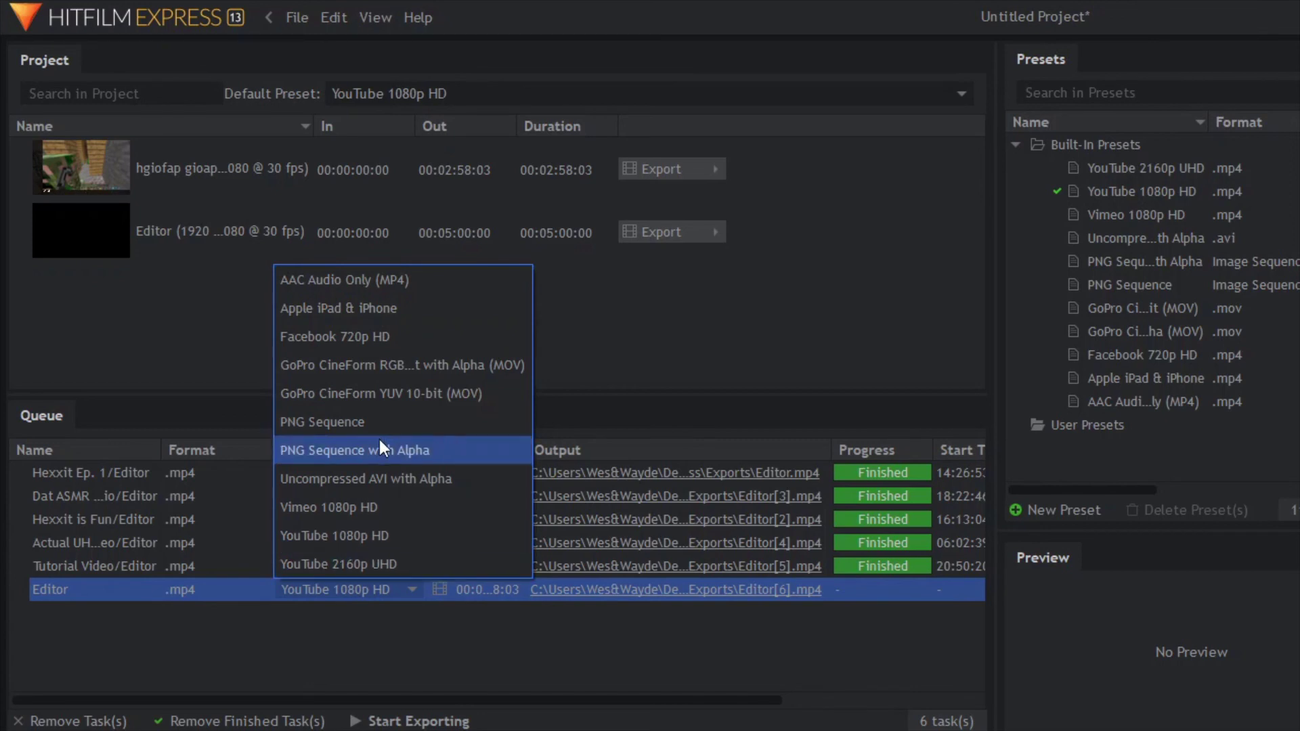
{"action": "left_click", "coordinate": [363, 541]}
{"action": "left_click", "coordinate": [371, 644]}
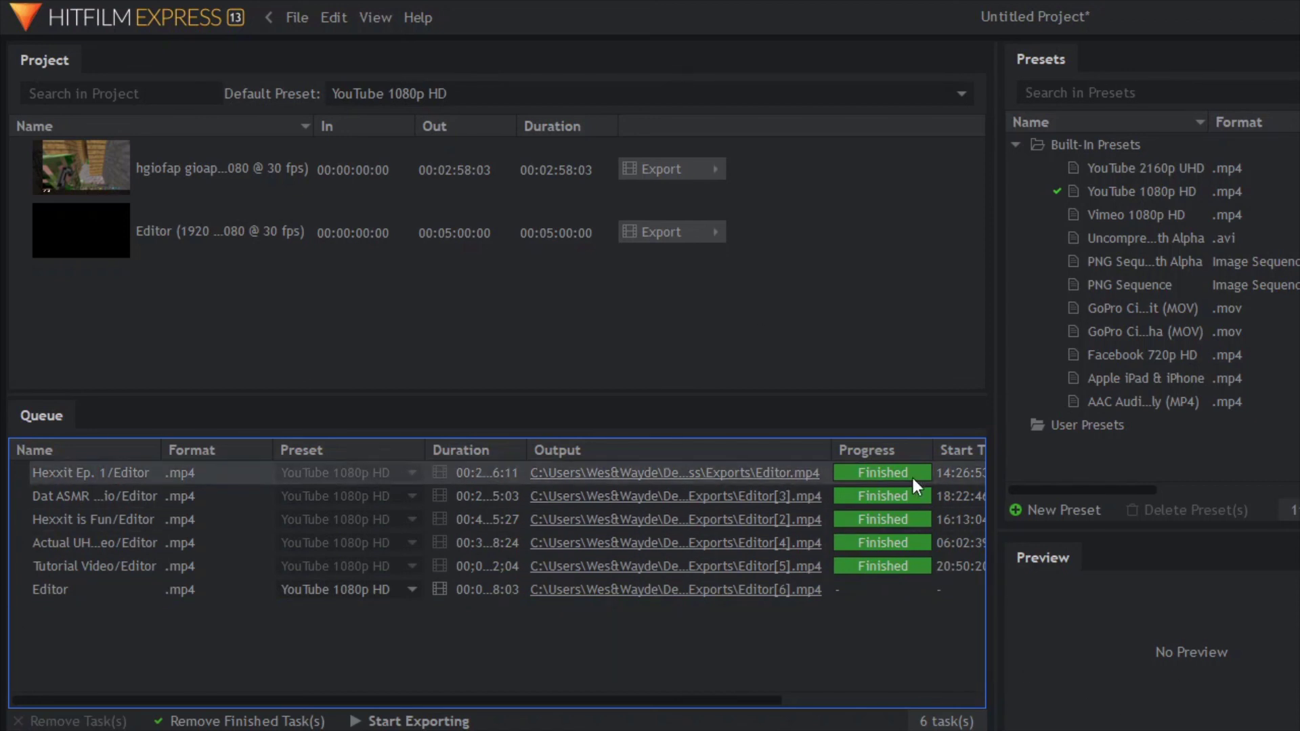
Start exporting the queued Editor task and bring its progress and time details into view
{"action": "left_click", "coordinate": [217, 586]}
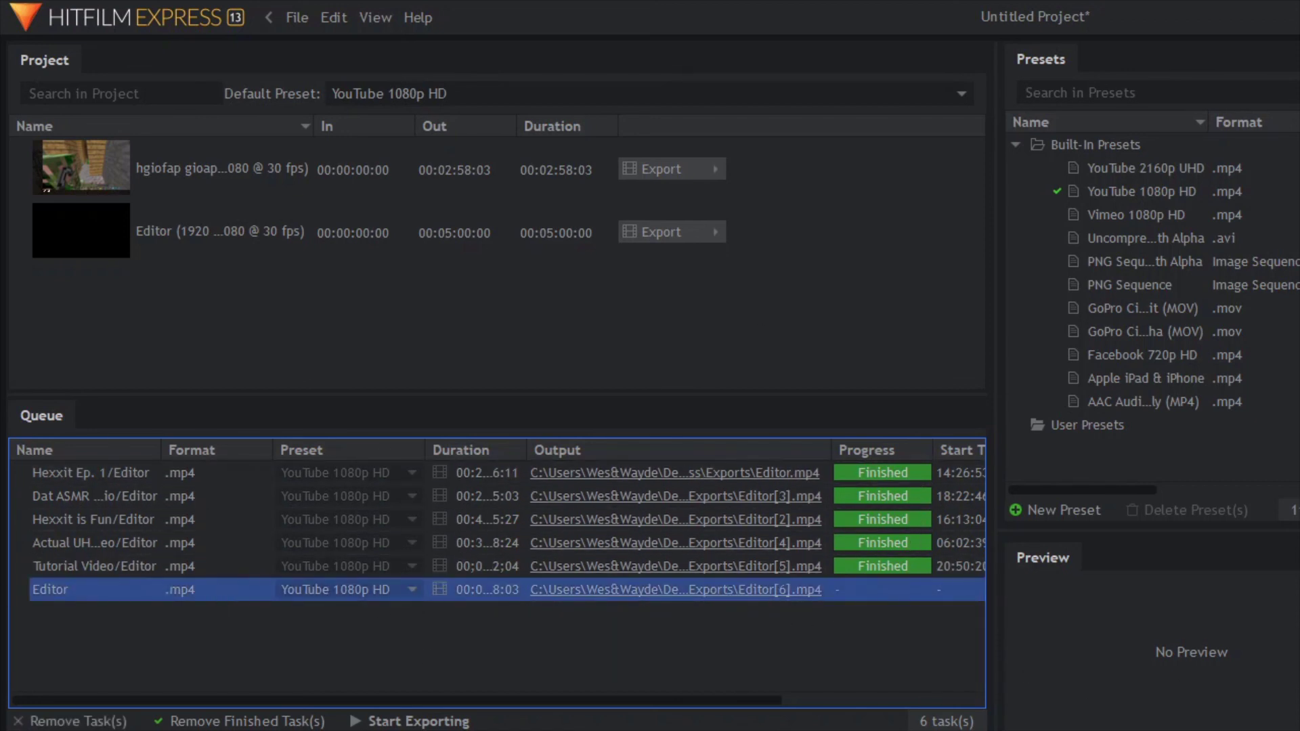
{"action": "left_click", "coordinate": [357, 723]}
{"action": "left_click_drag", "start_coordinate": [415, 700], "coordinate": [814, 676]}
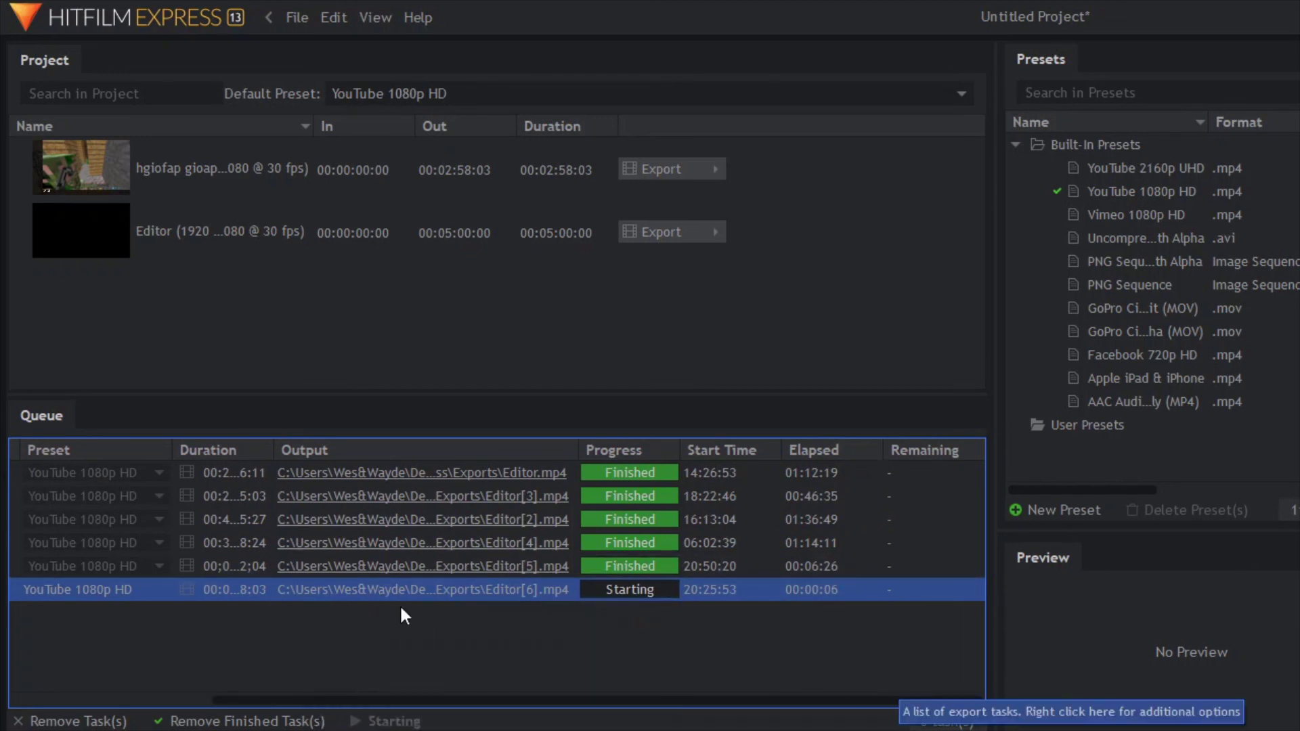
Suspend the running export of the Editor task
{"action": "right_click", "coordinate": [141, 578]}
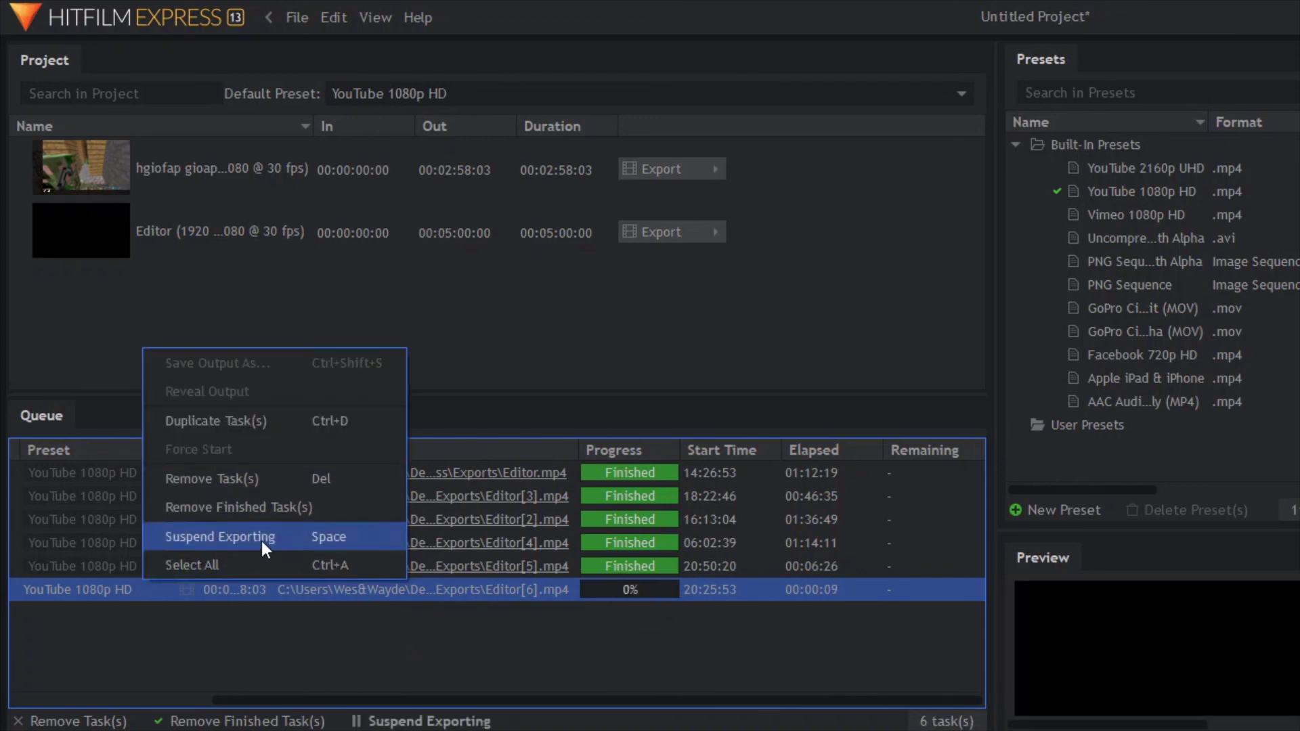
{"action": "left_click", "coordinate": [262, 538]}
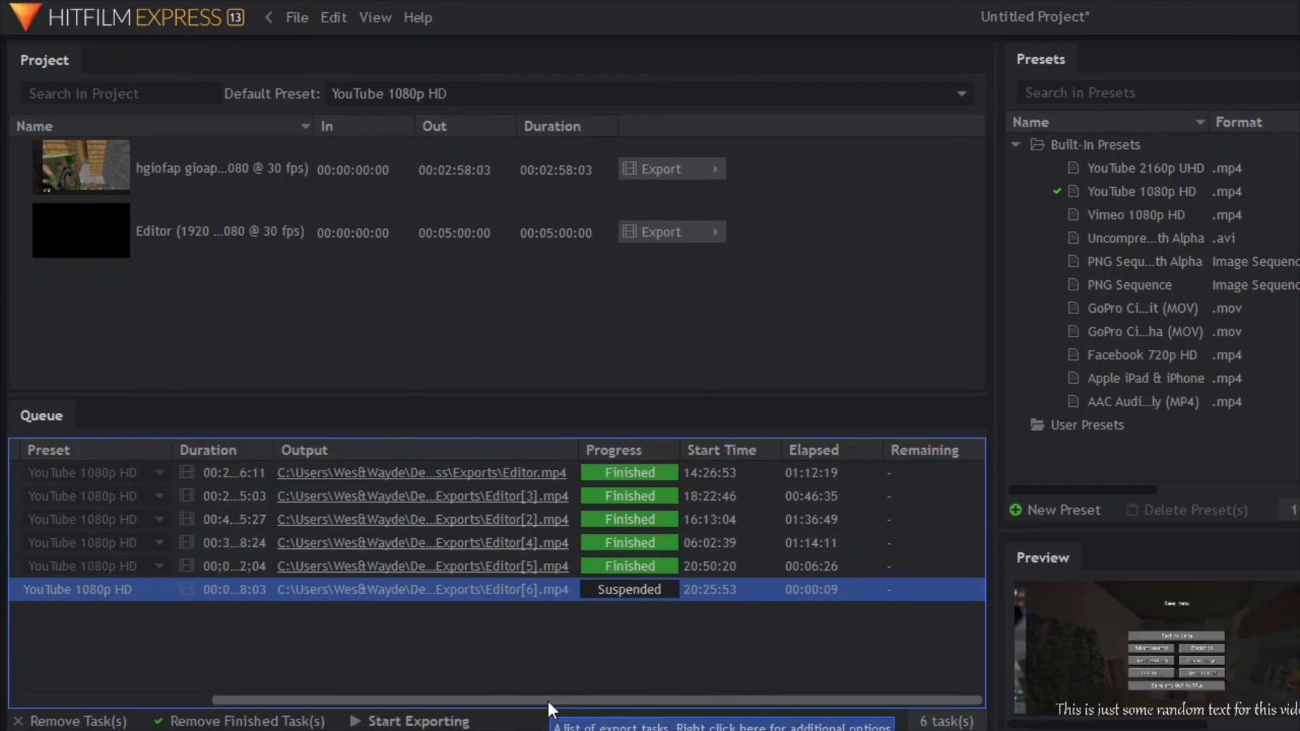
{"action": "left_click_drag", "start_coordinate": [547, 700], "coordinate": [178, 664]}
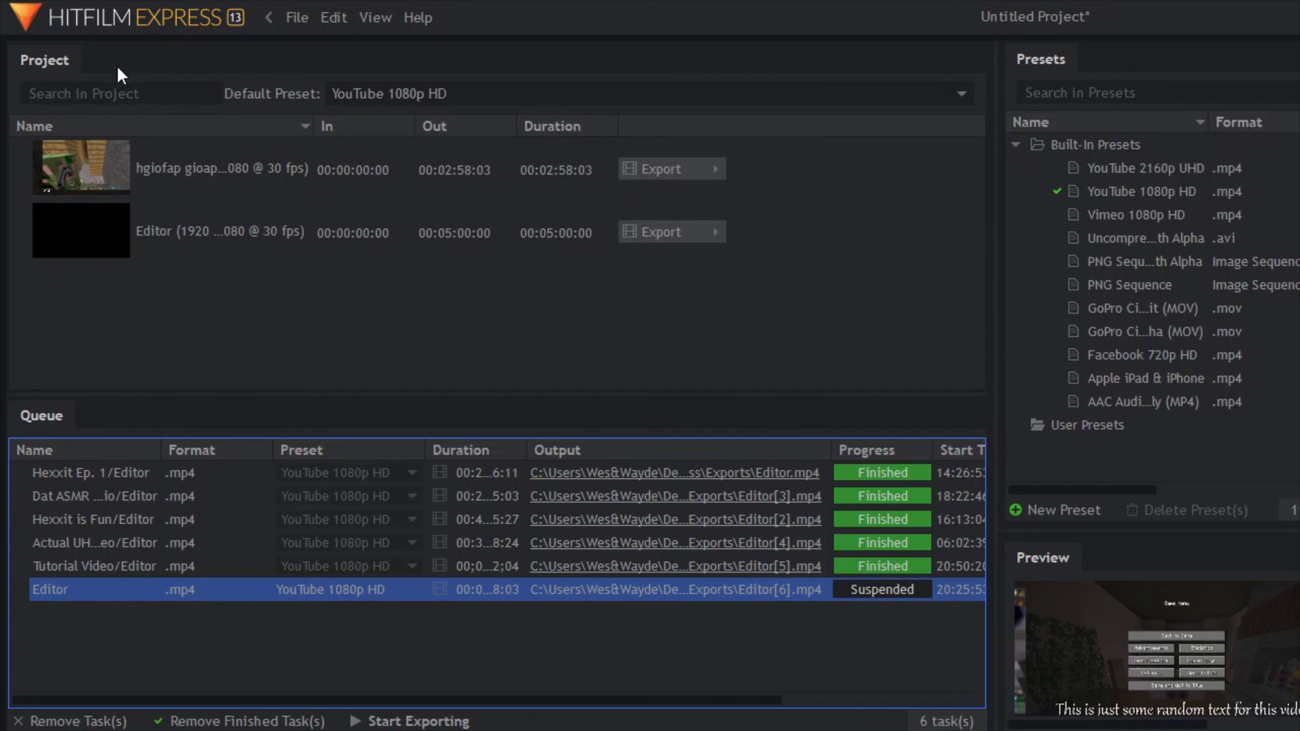
{"action": "left_click", "coordinate": [287, 16]}
{"action": "left_click", "coordinate": [287, 16]}
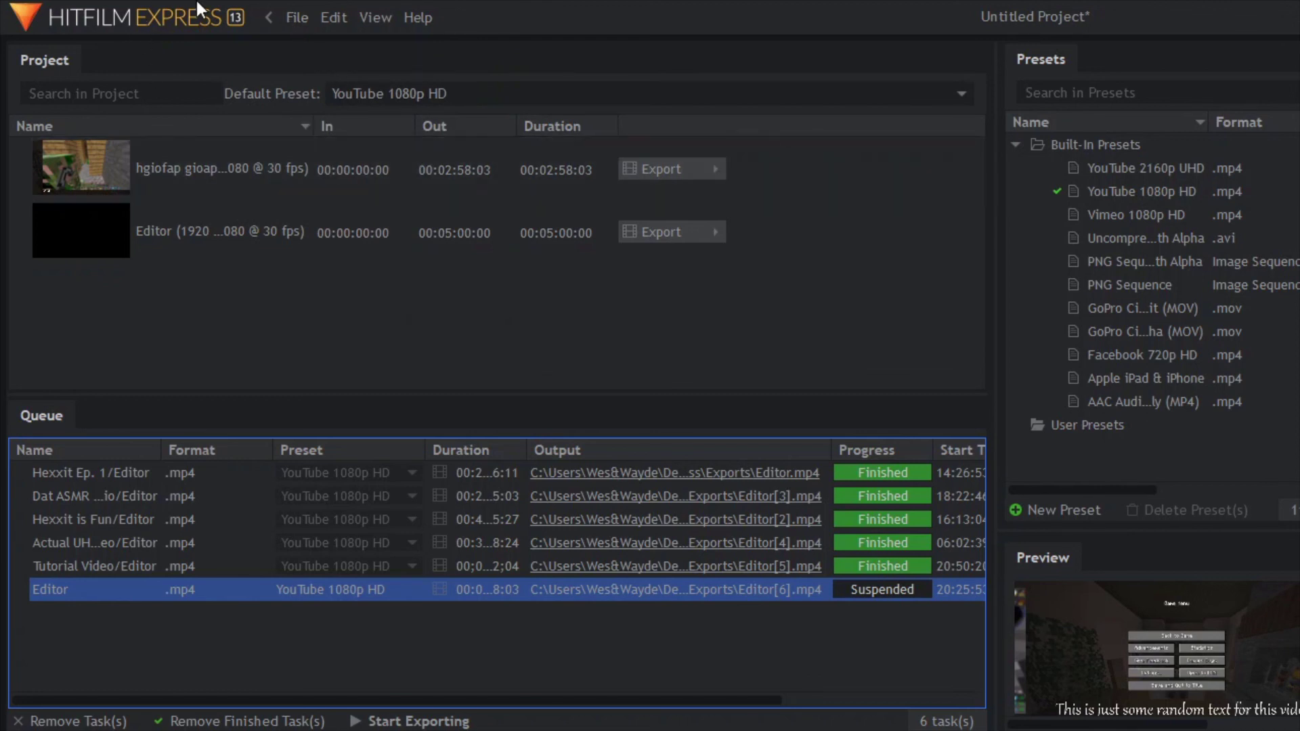